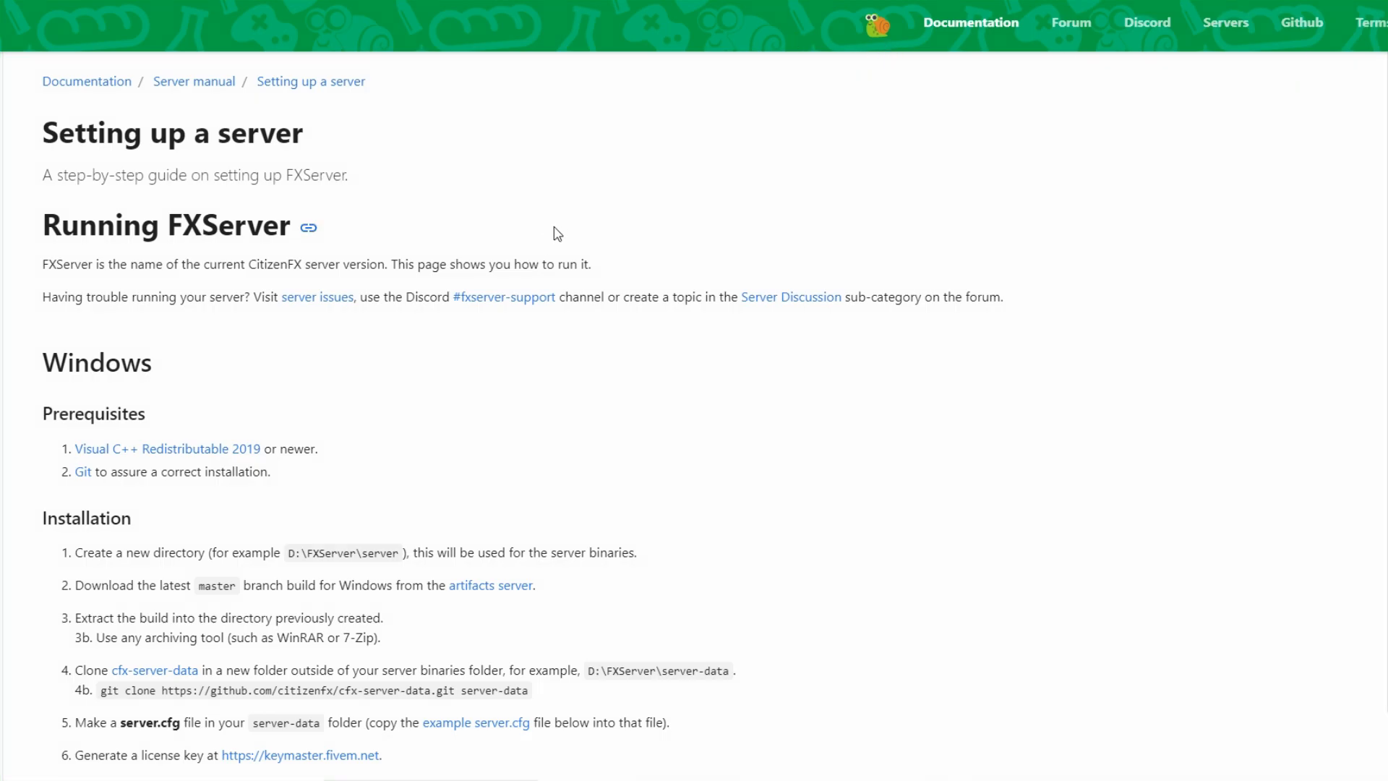
- Review the Windows prerequisites and installation instructions in the FXServer guide and open the artifacts server page
scroll(589, 210, "down", 2)
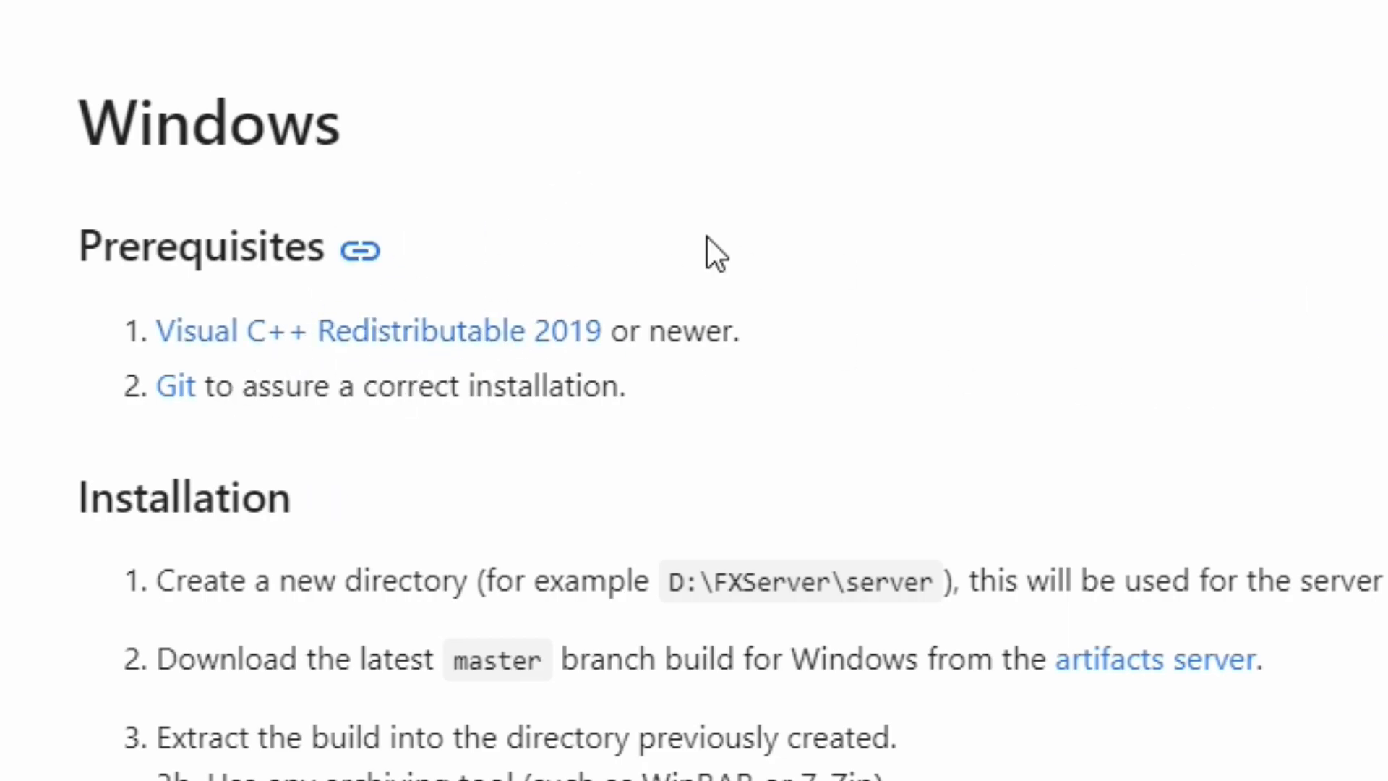
scroll(991, 285, "down", 5)
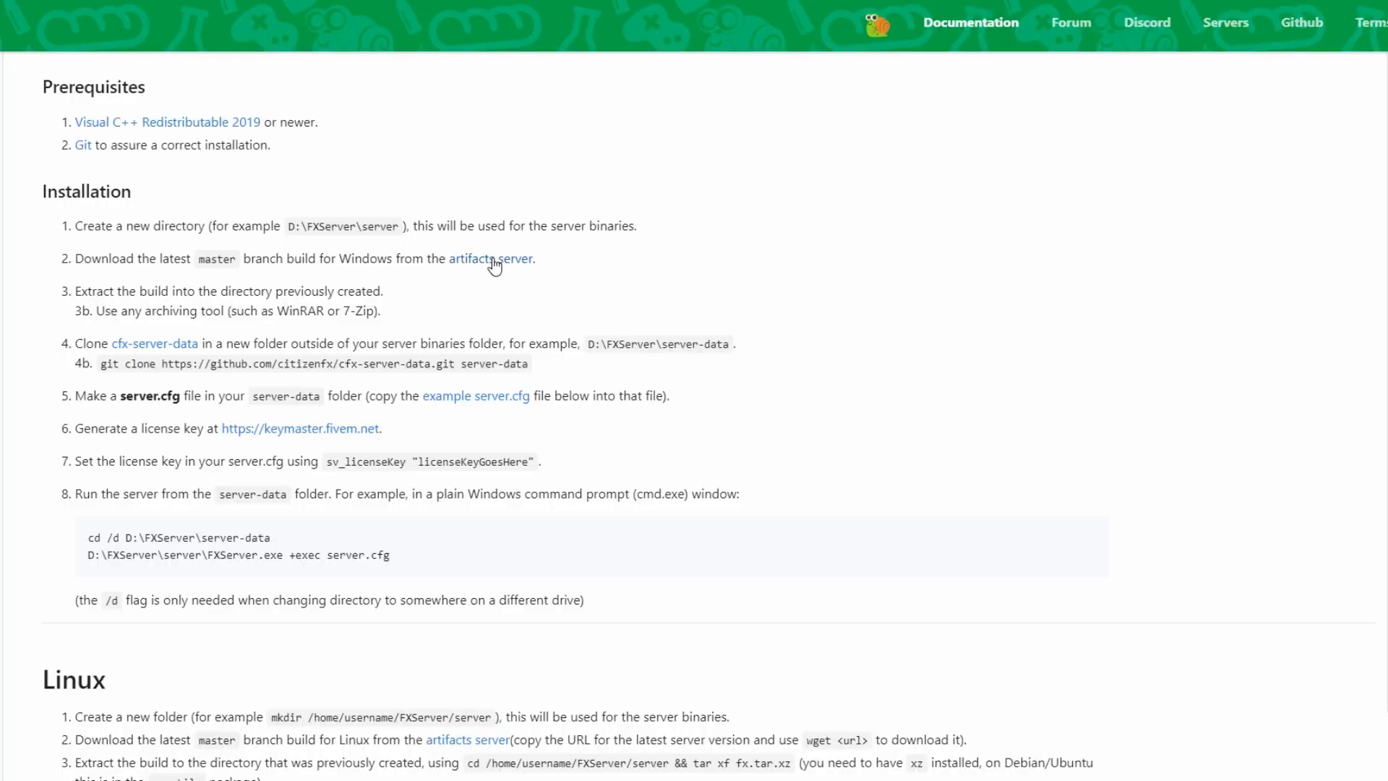
left_click(491, 258)
- Check the clone and download options of the cfx-server-data, async and fivem-mysql-async repositories on GitHub
key("ctrl+Tab")
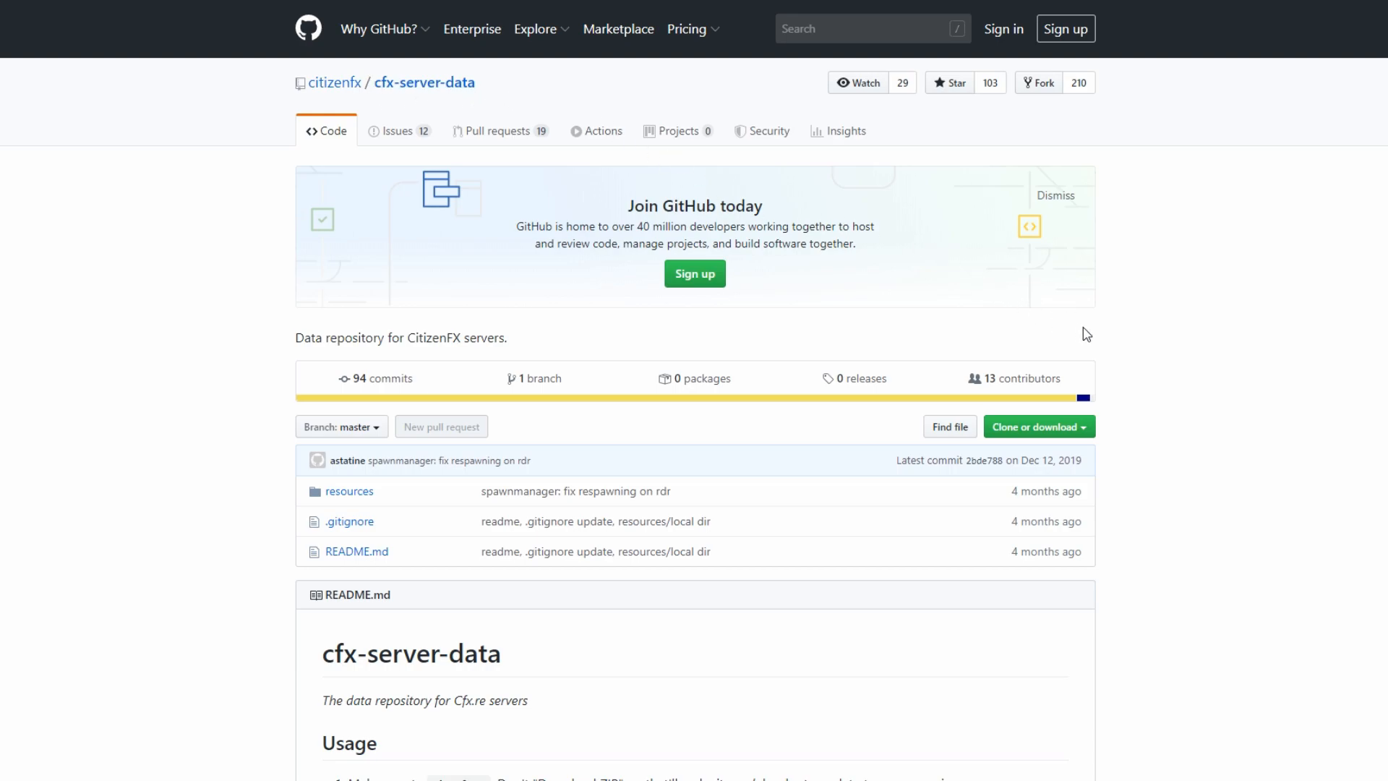
left_click(1067, 428)
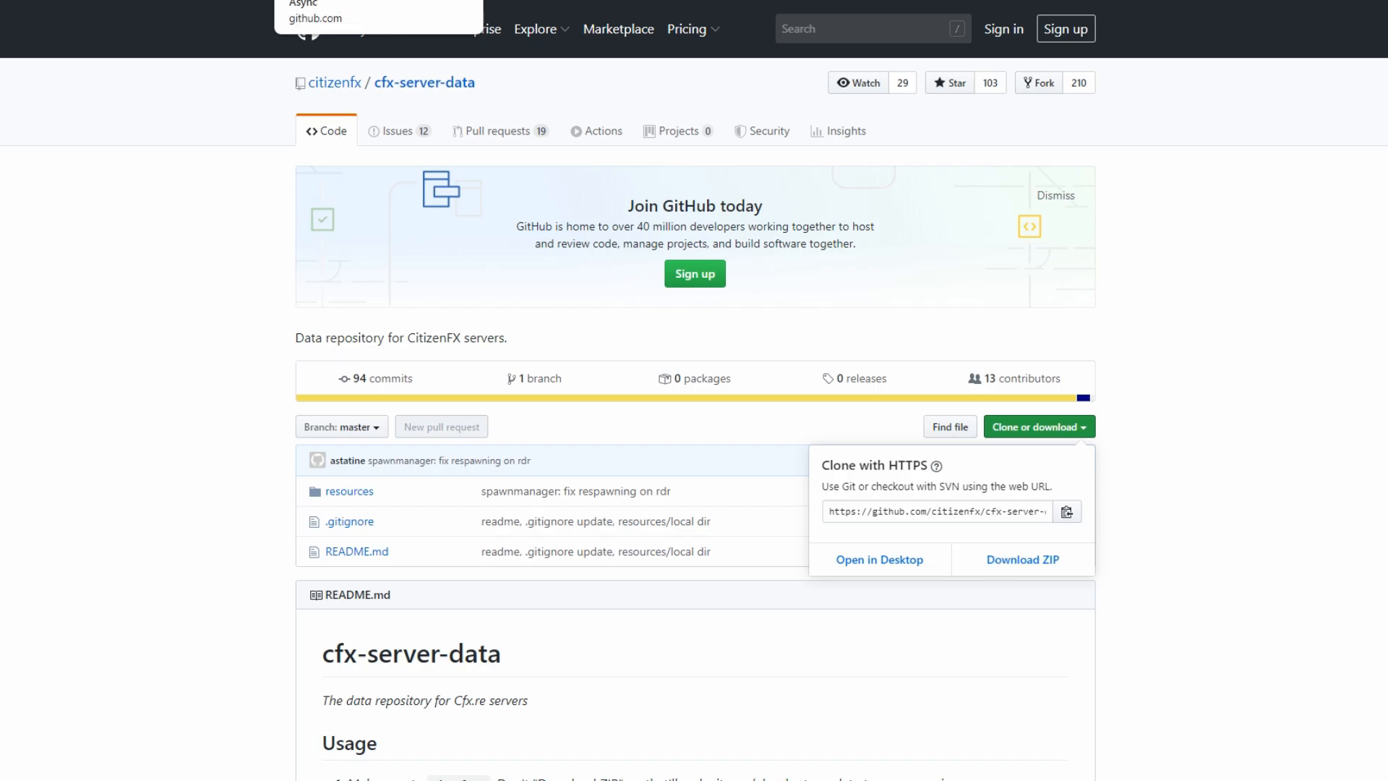
left_click(347, 0)
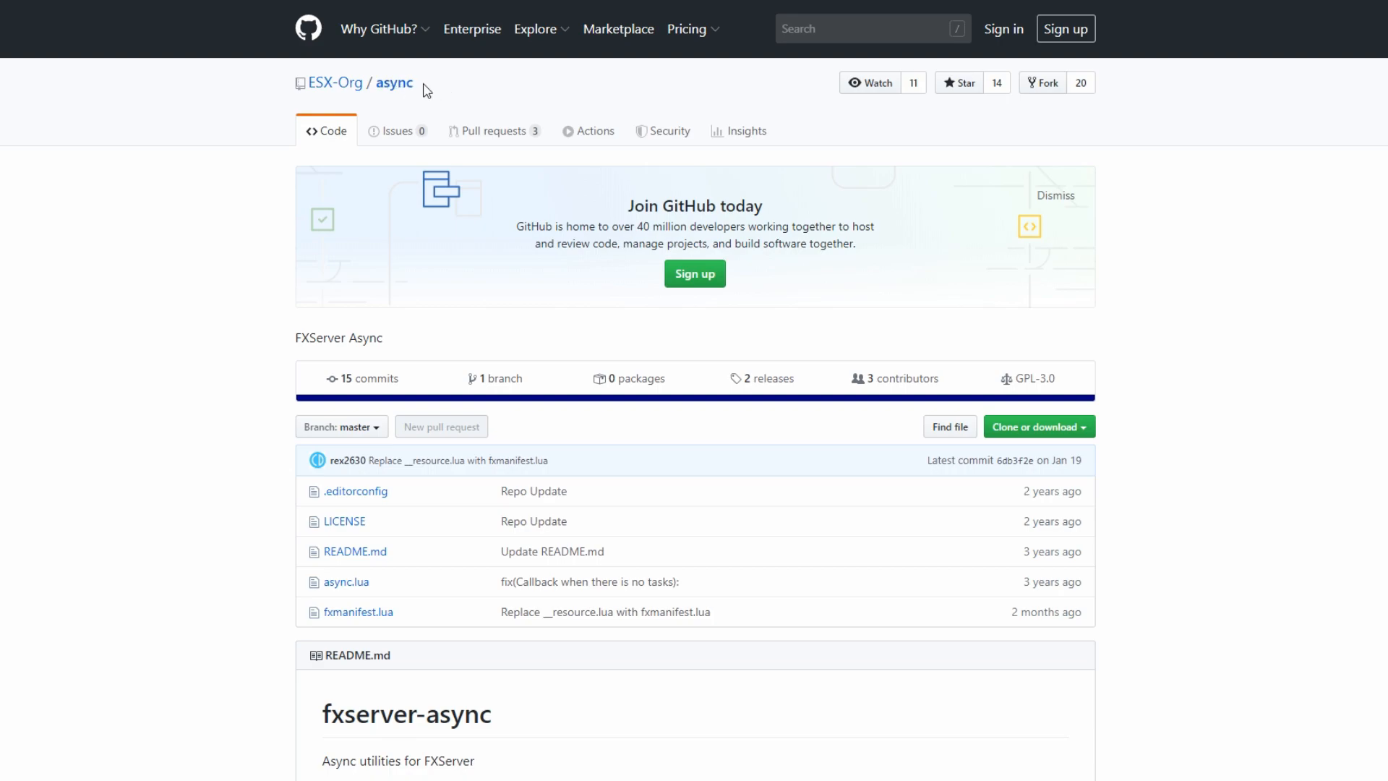
left_click(1052, 426)
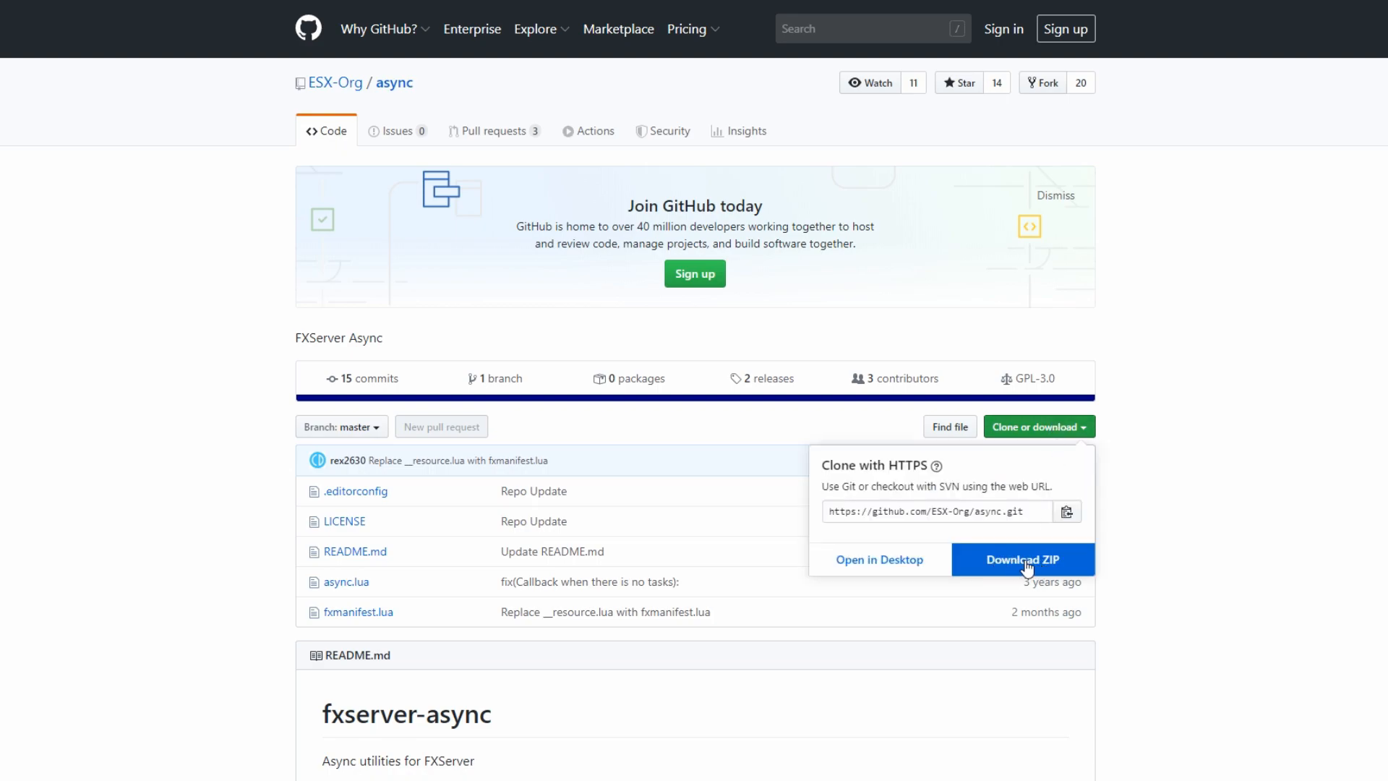
left_click(1146, 548)
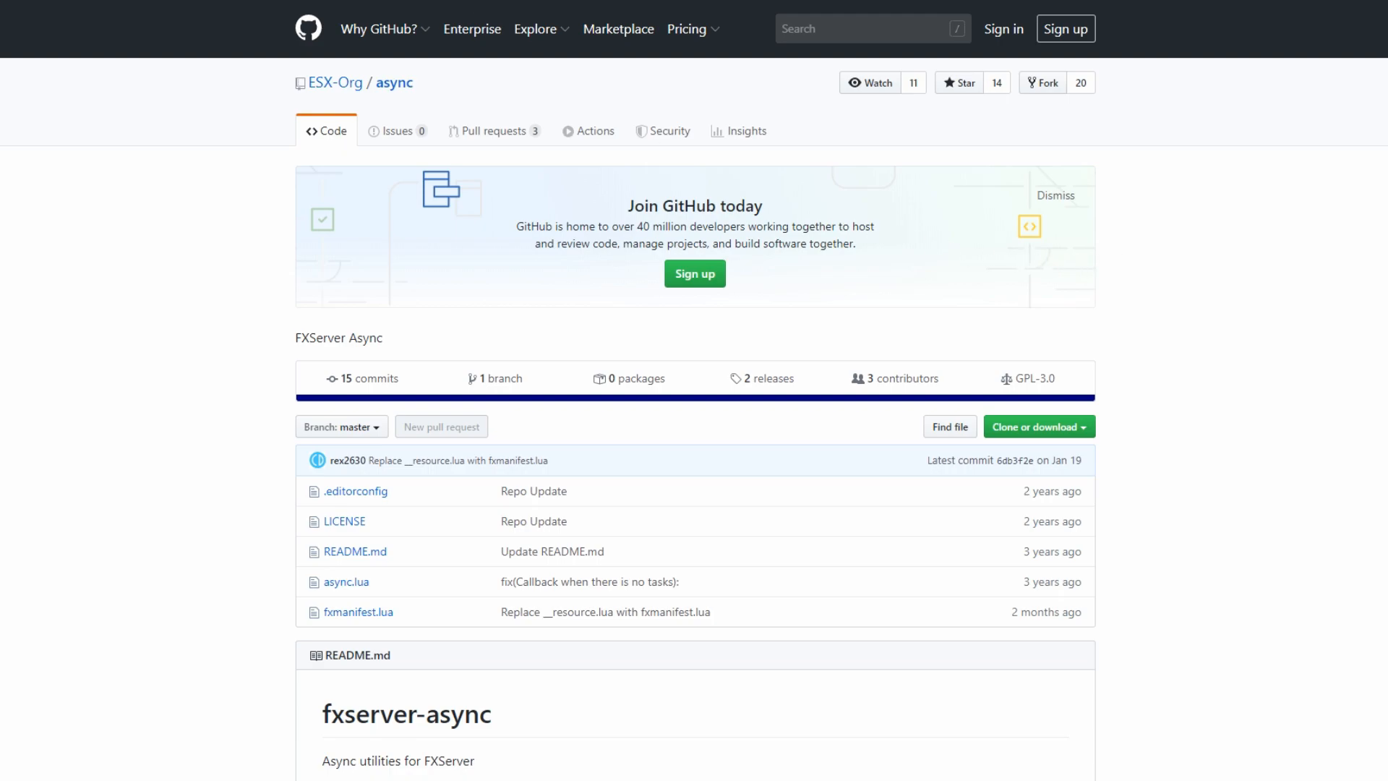
left_click(538, 0)
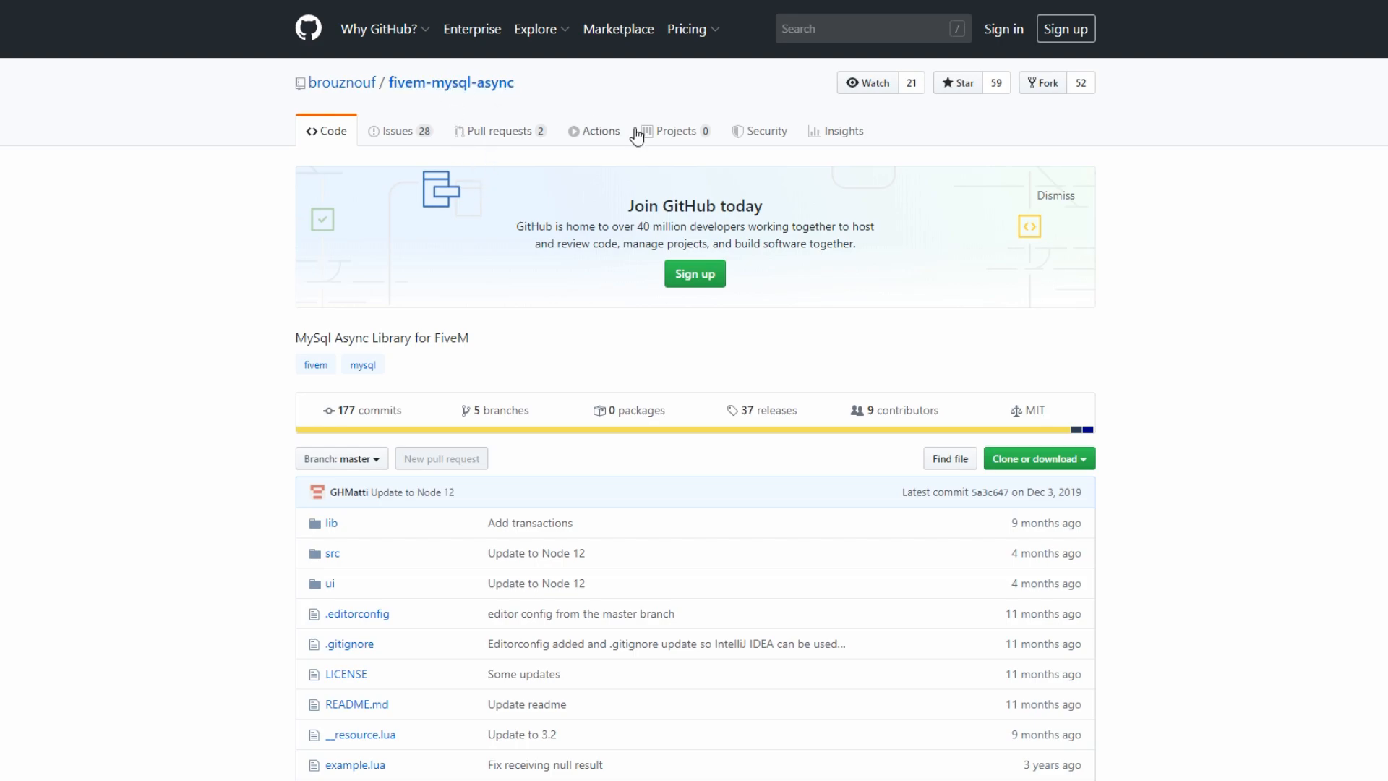
left_click(1038, 460)
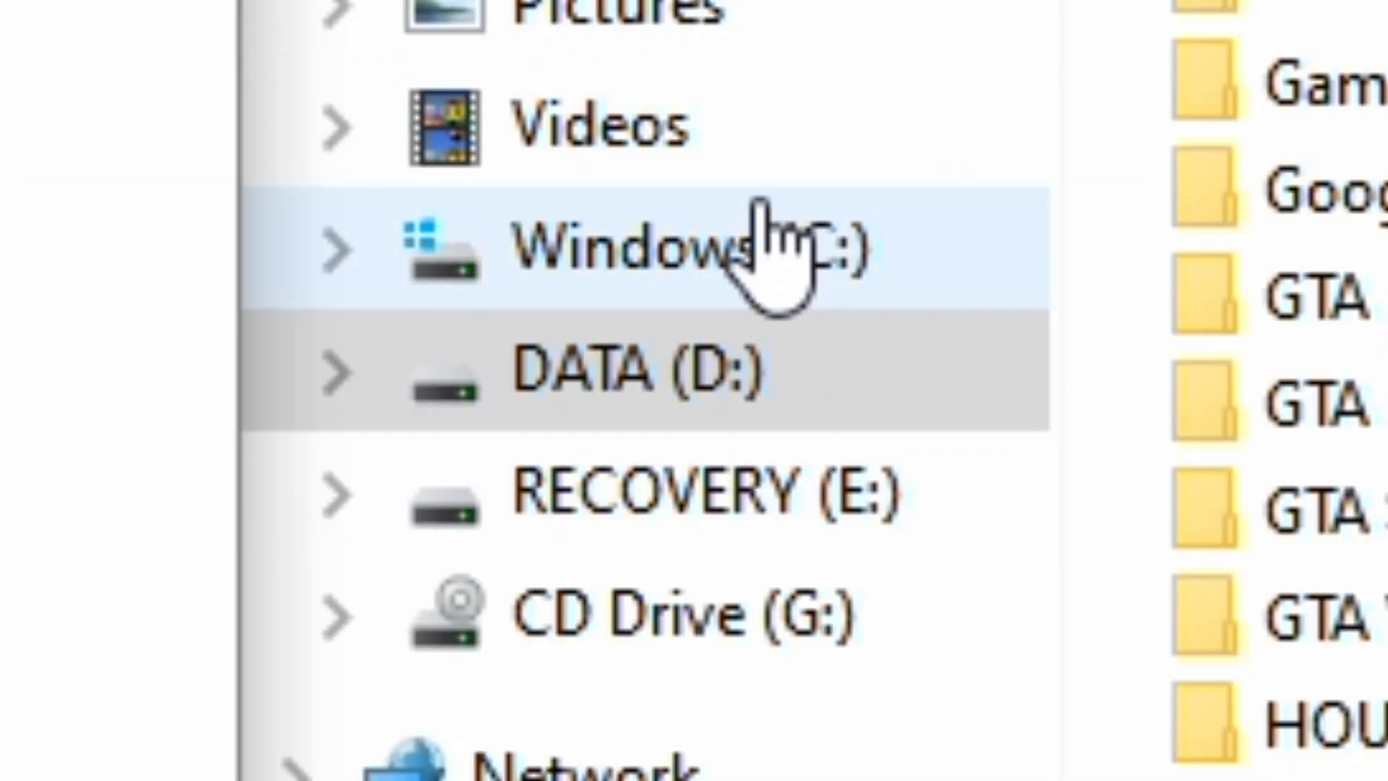
- In File Explorer, browse the Windows (C:) drive and open the DATA (D:) drive in the second window
left_click(767, 224)
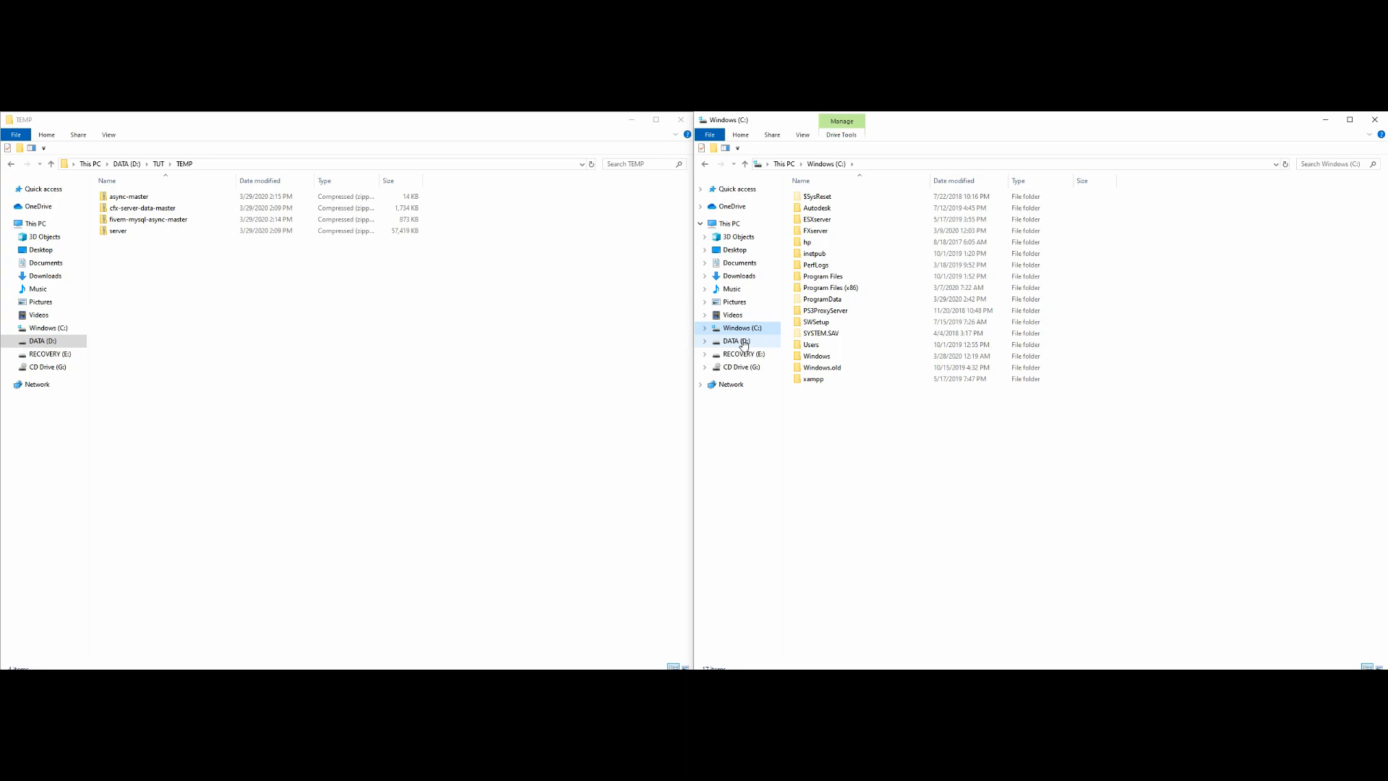
left_click(744, 342)
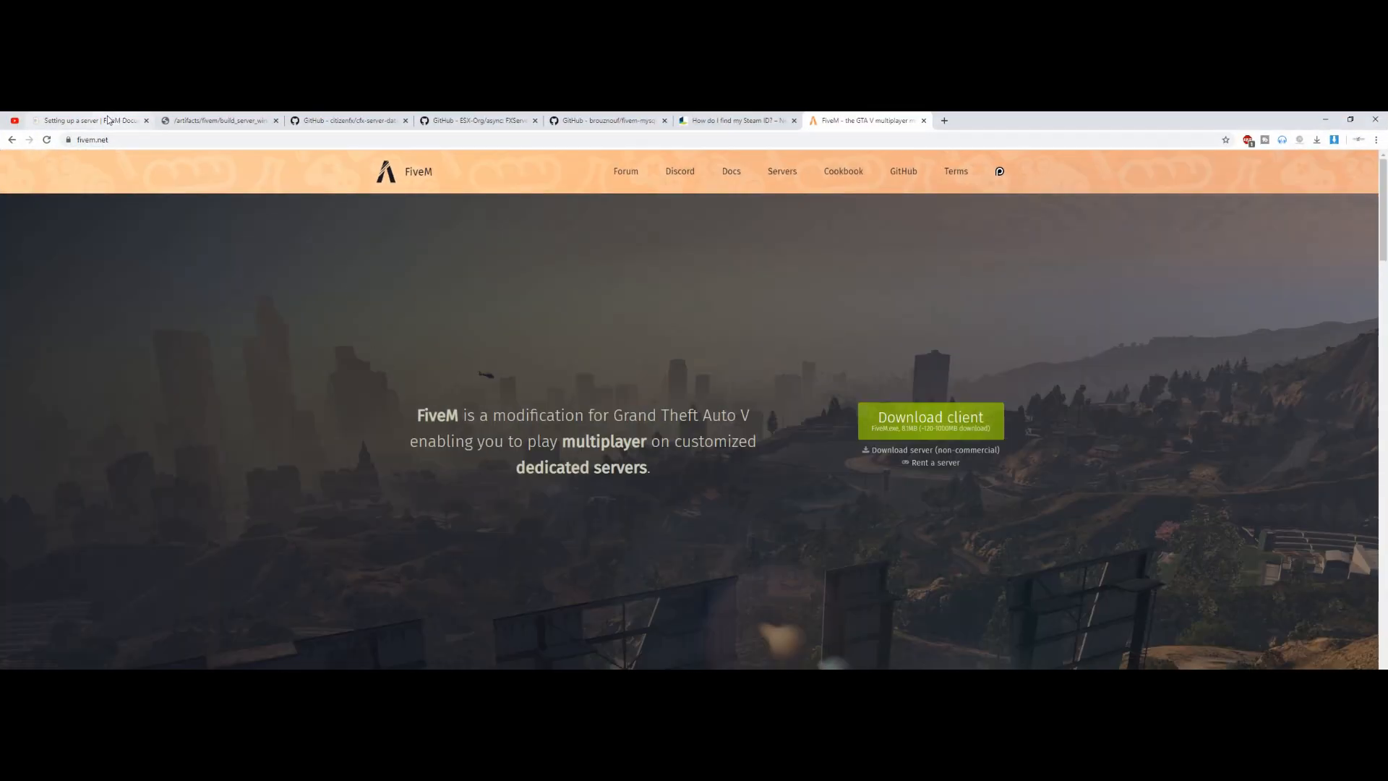
- Switch to the browser and copy the folder name FXServer from the first installation instruction of the server setup guide
left_click(108, 120)
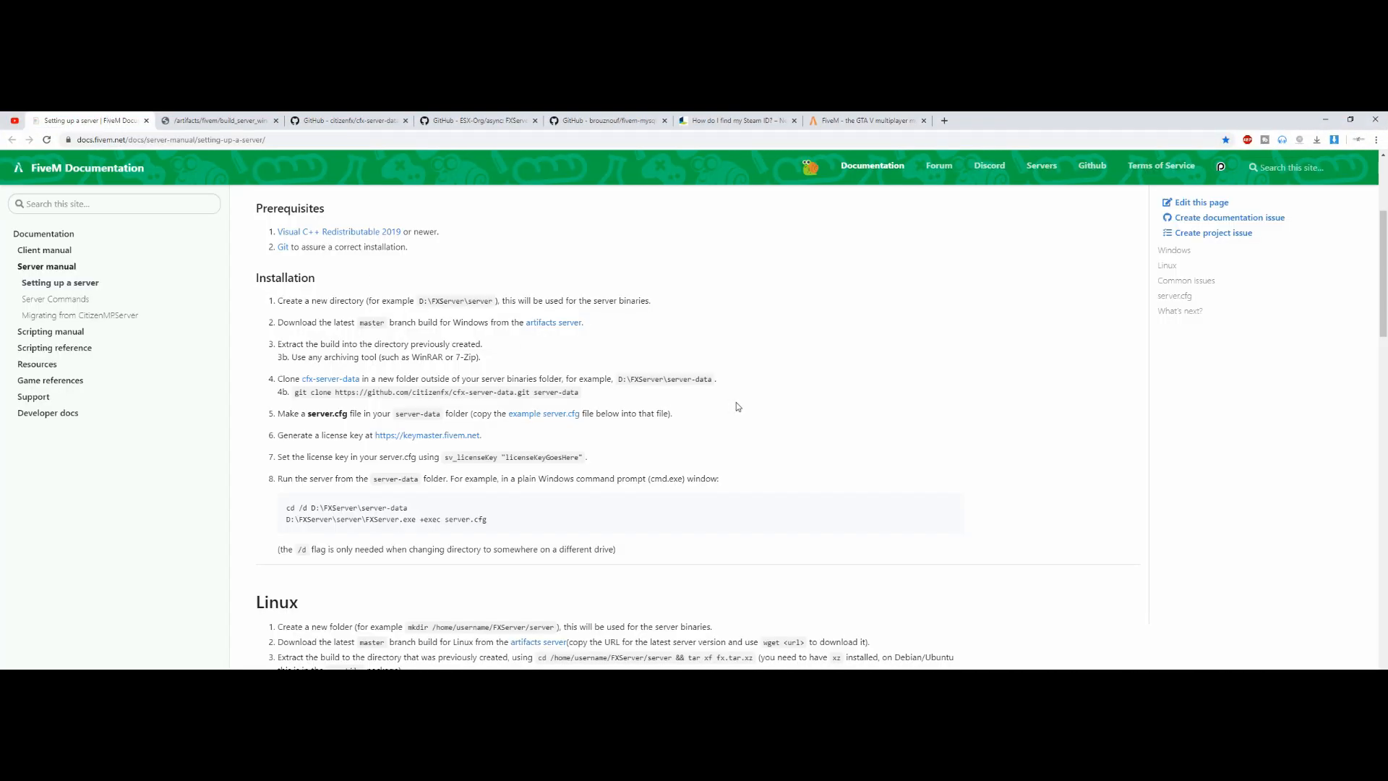
scroll(776, 436, "down", 1)
scroll(775, 434, "up", 2)
scroll(775, 434, "down", 2)
scroll(763, 430, "up", 1)
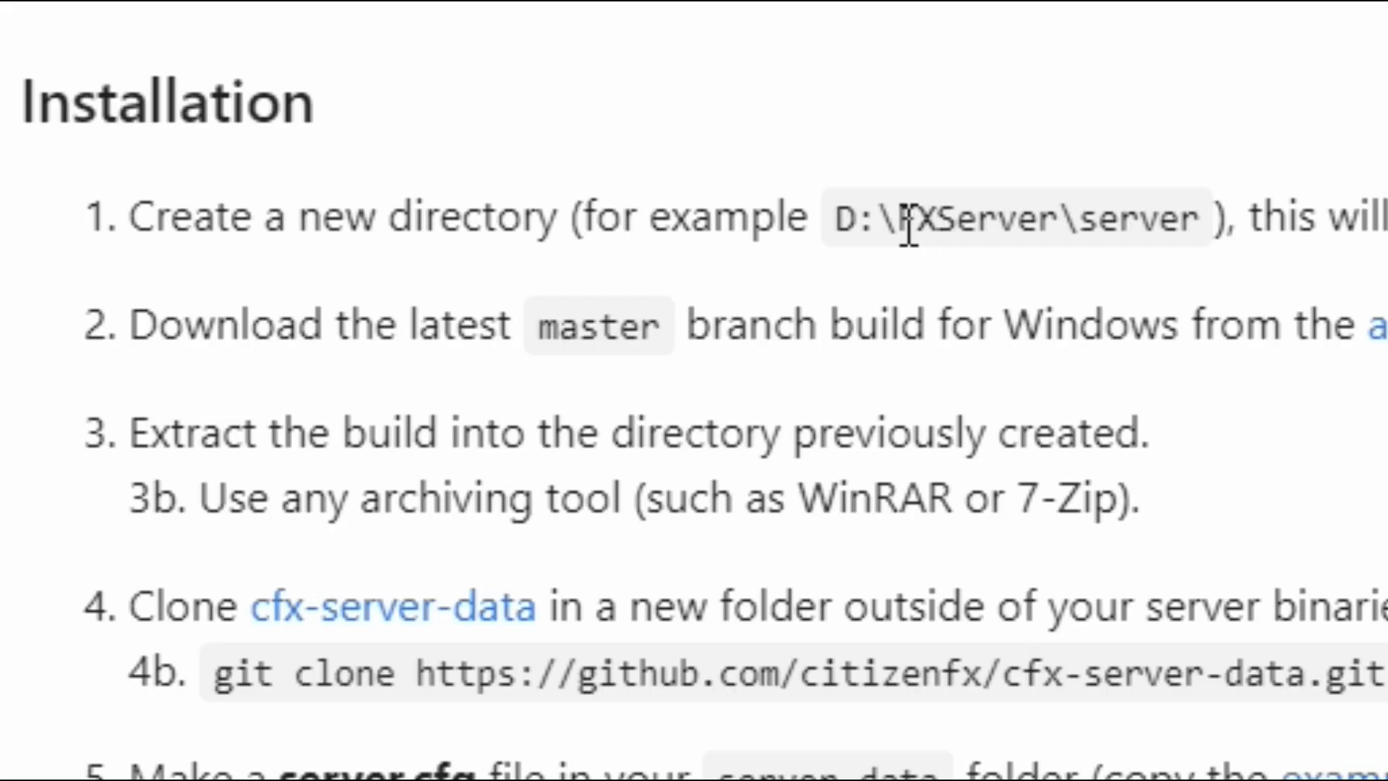
left_click_drag(914, 220, 1066, 211)
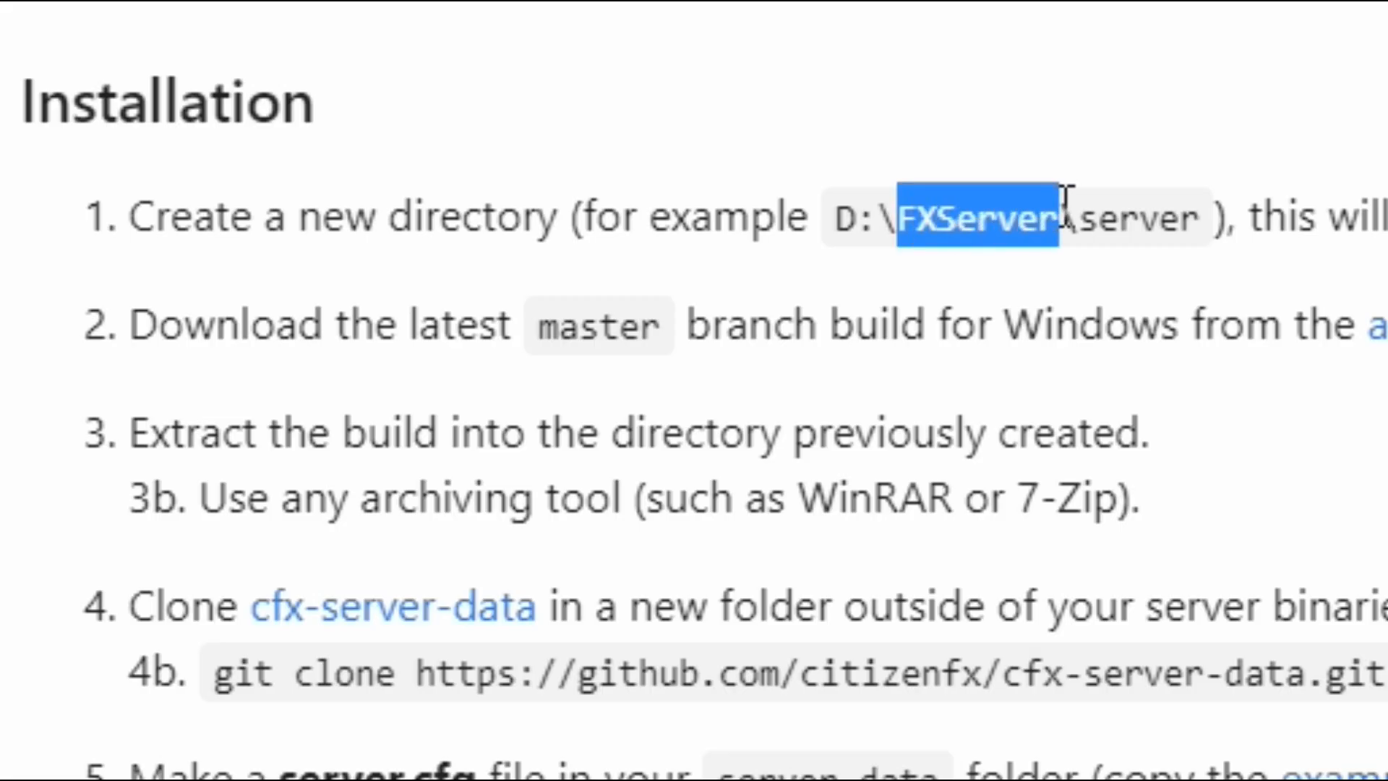
right_click(1004, 224)
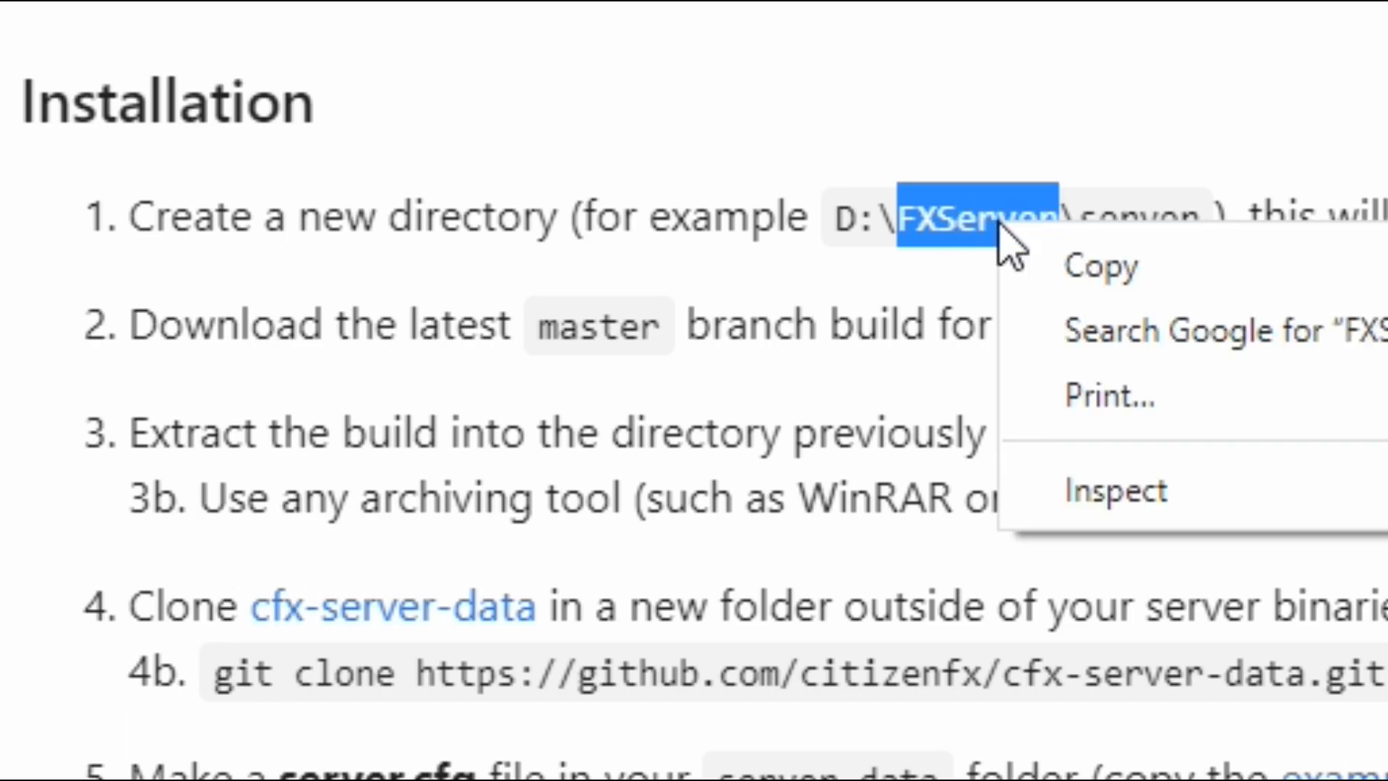
left_click(1145, 271)
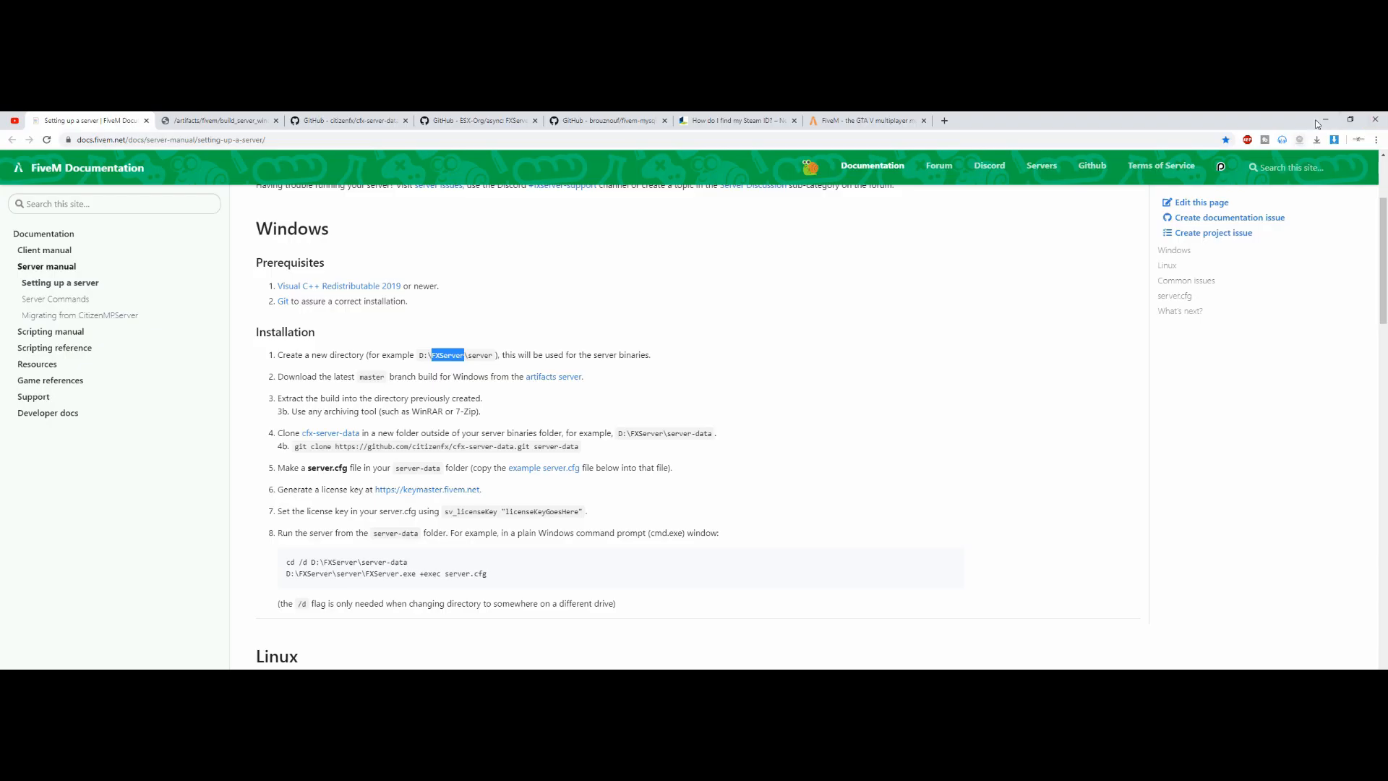
- Return to File Explorer, create a new folder on the DATA (D:) drive and try to name it FXServer
left_click(1317, 119)
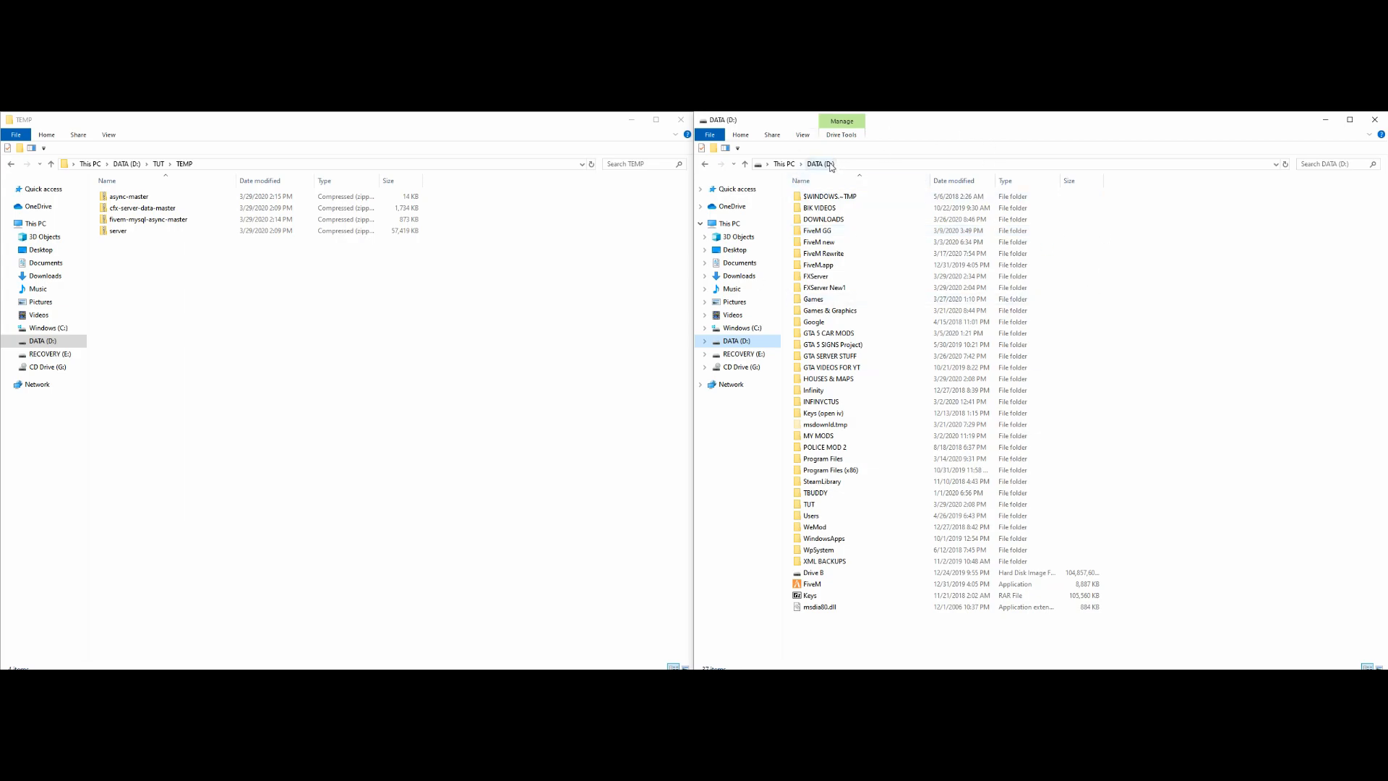
right_click(1153, 231)
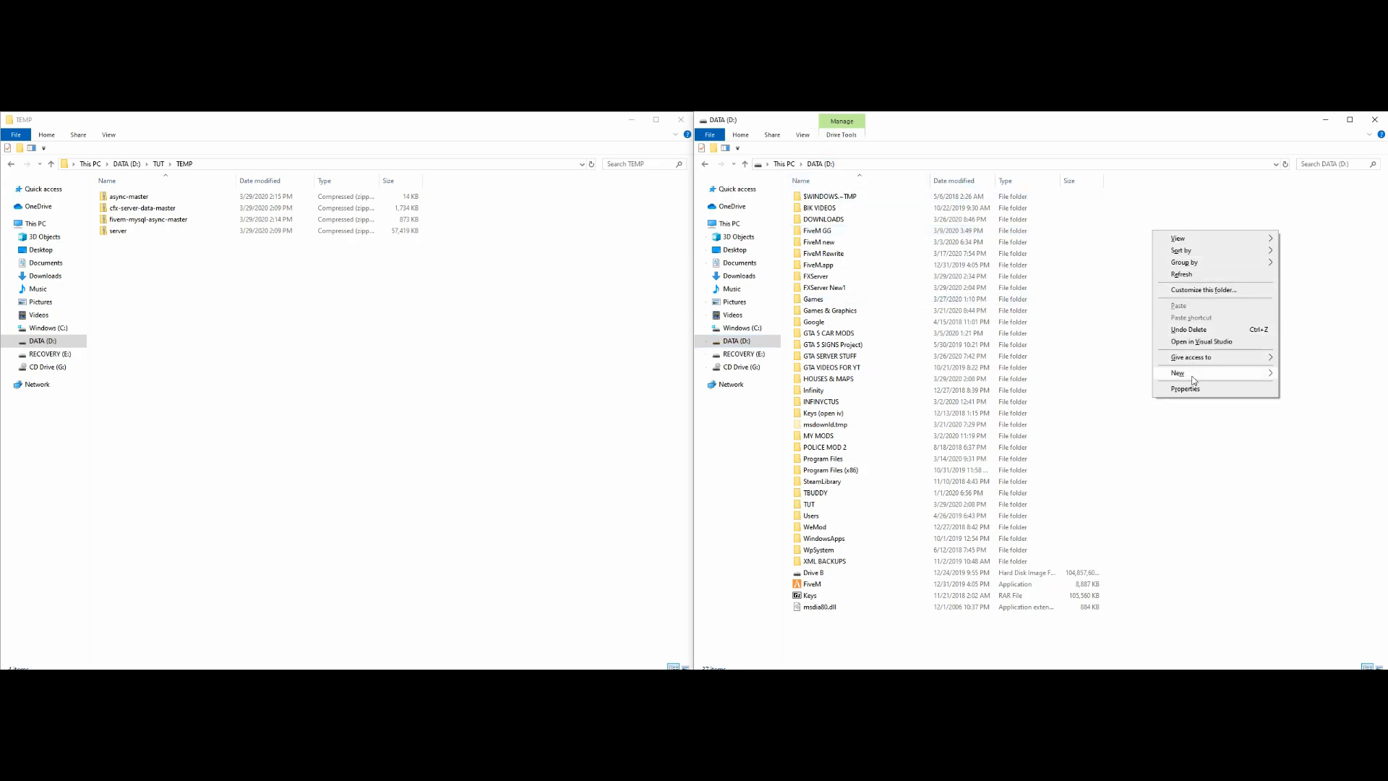
mouse_move(1193, 376)
left_click(1117, 376)
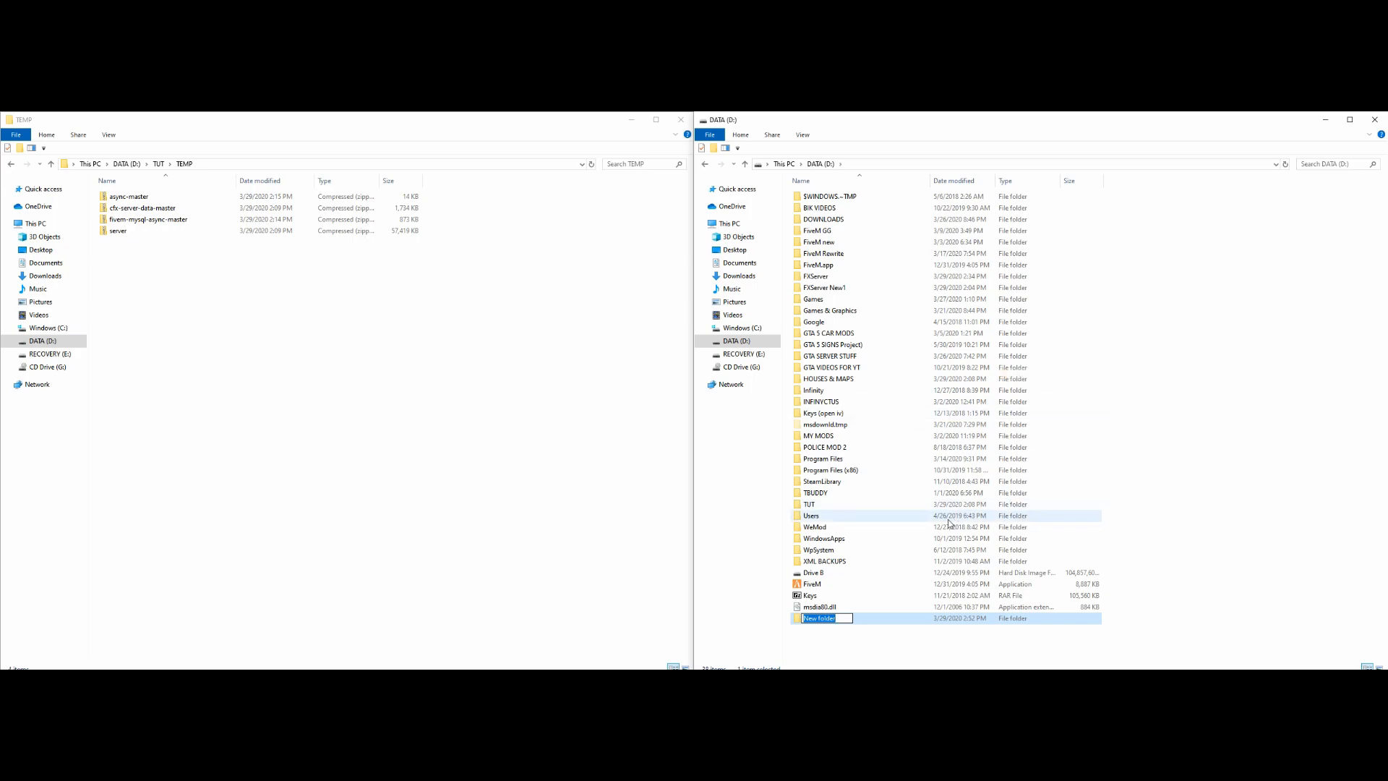
key("ctrl+v")
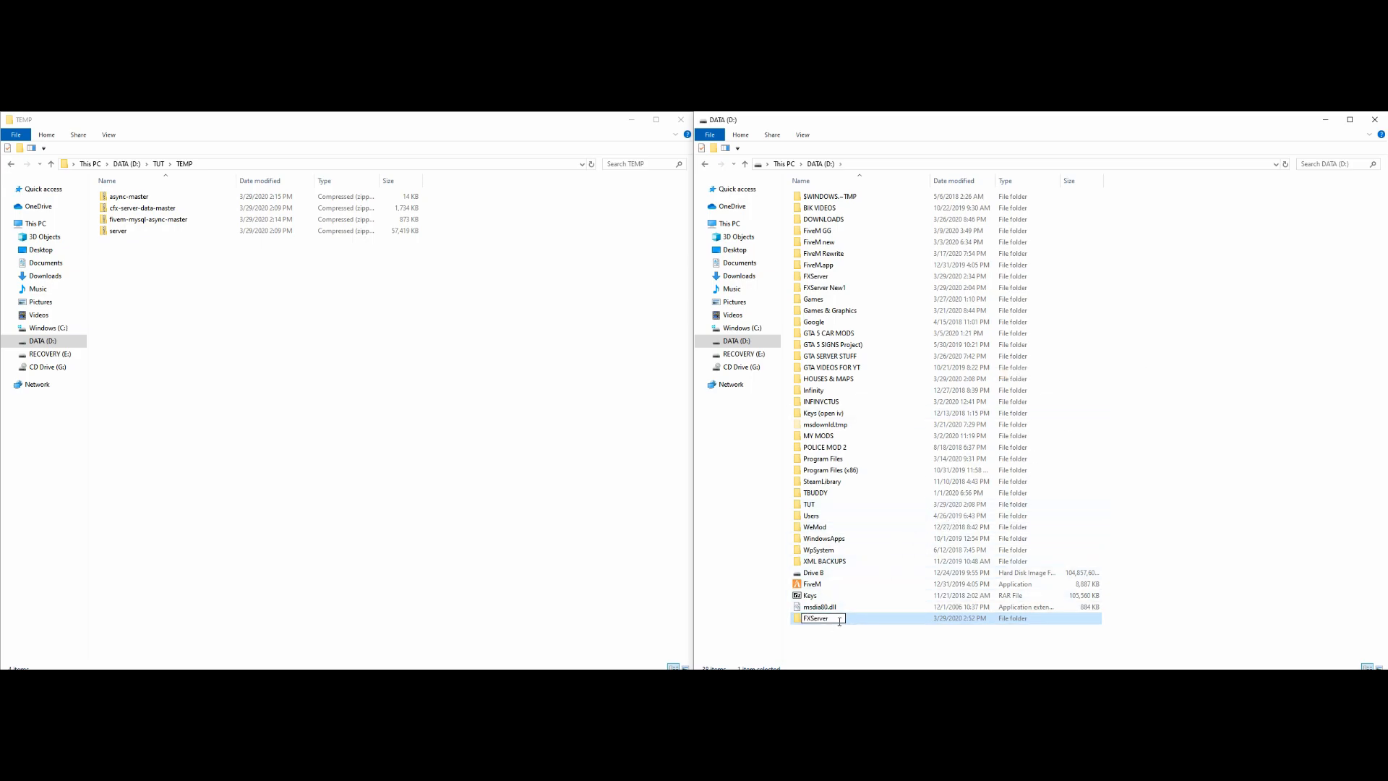
key("Return")
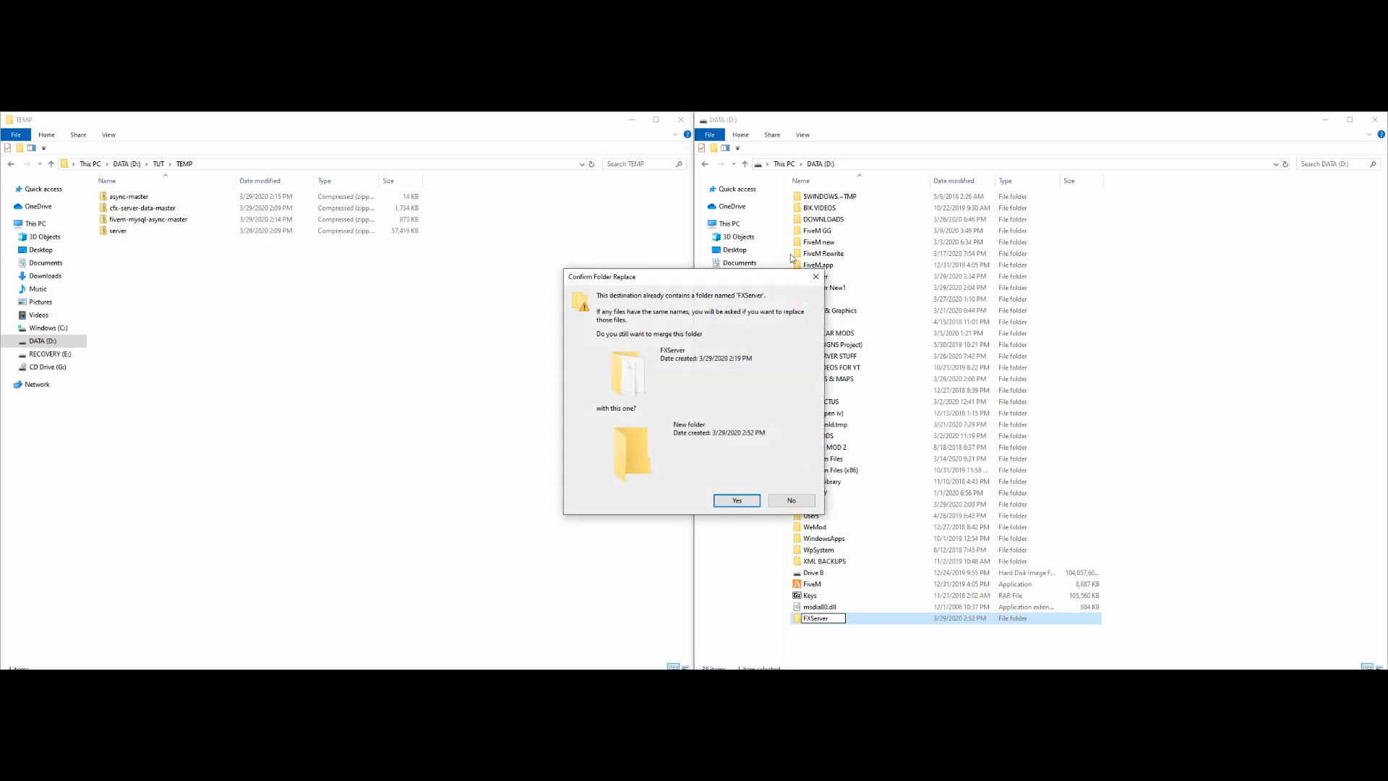
left_click(819, 279)
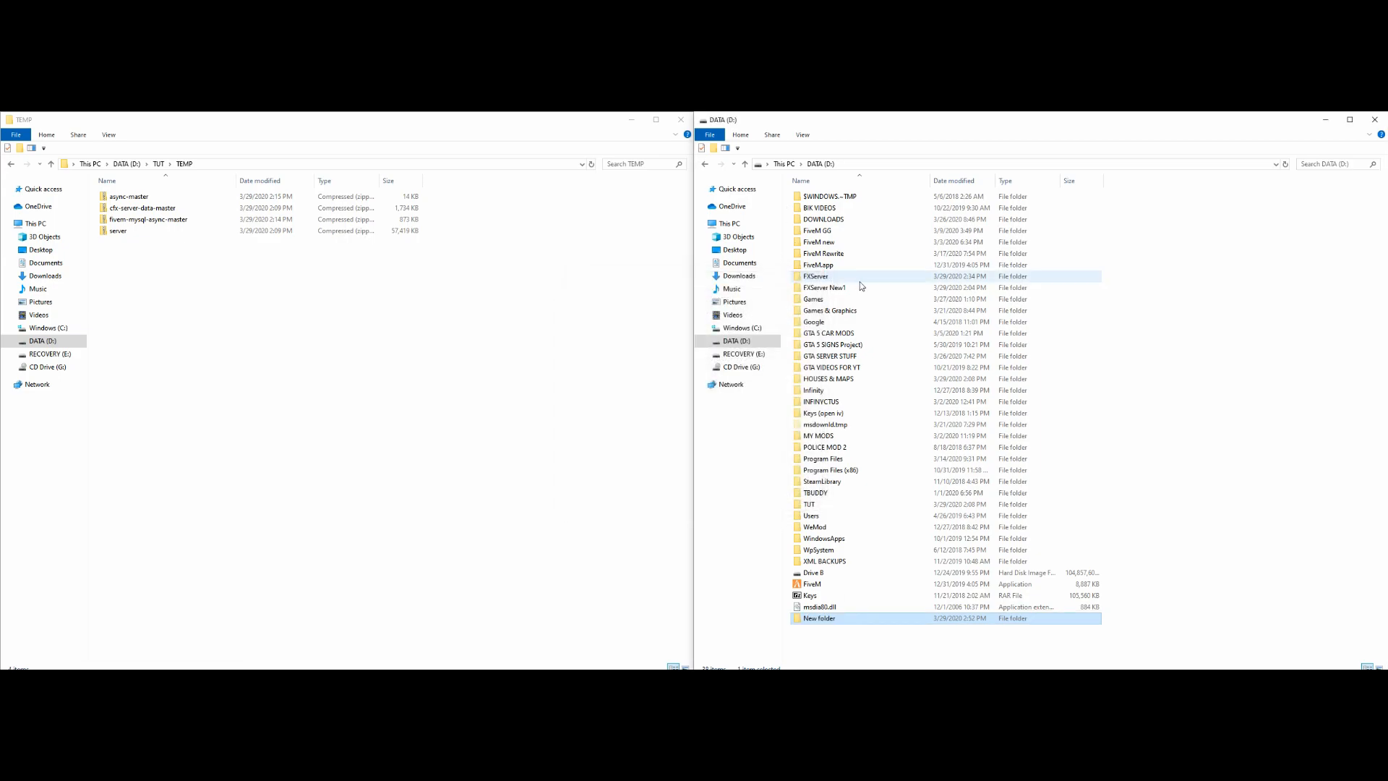
- Delete the existing FXServer folder from the DATA (D:) drive and rename New folder to FXServer
right_click(837, 279)
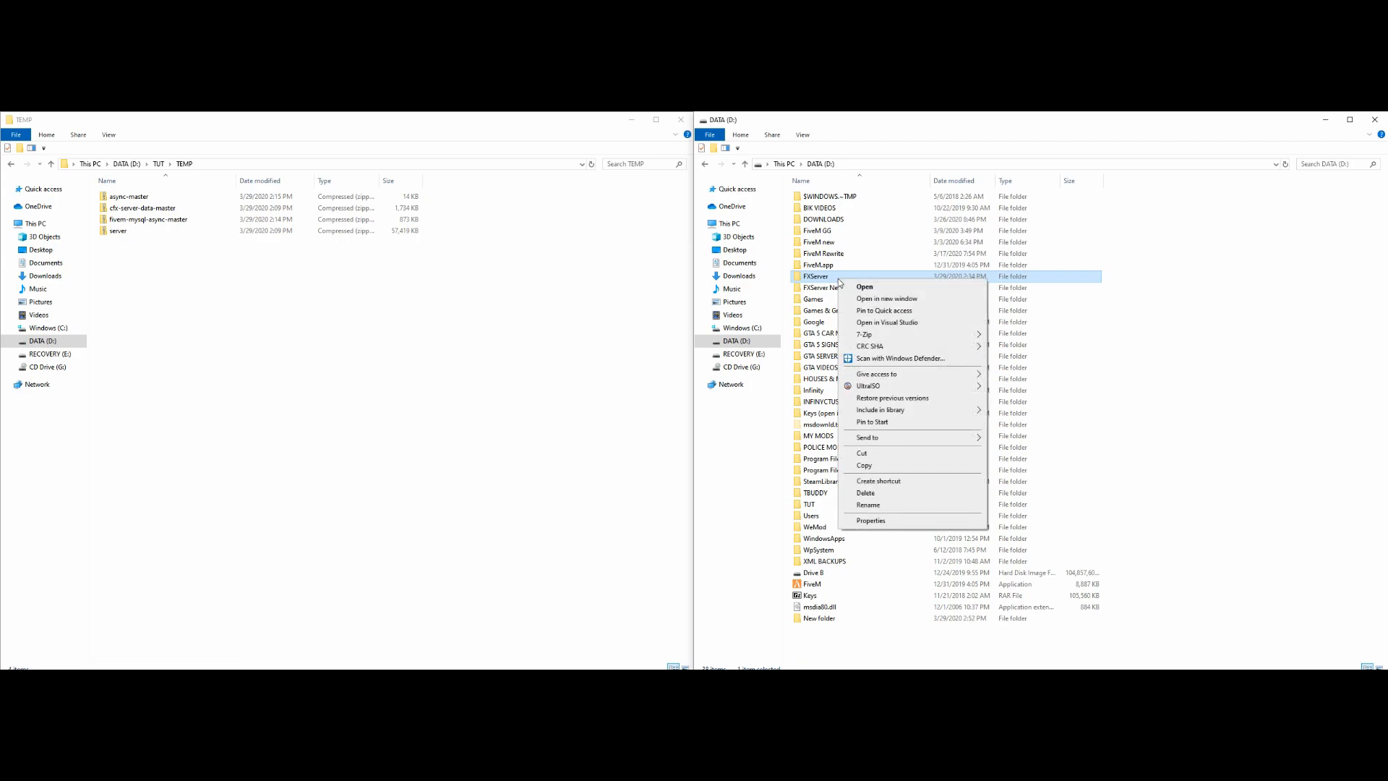
left_click(887, 492)
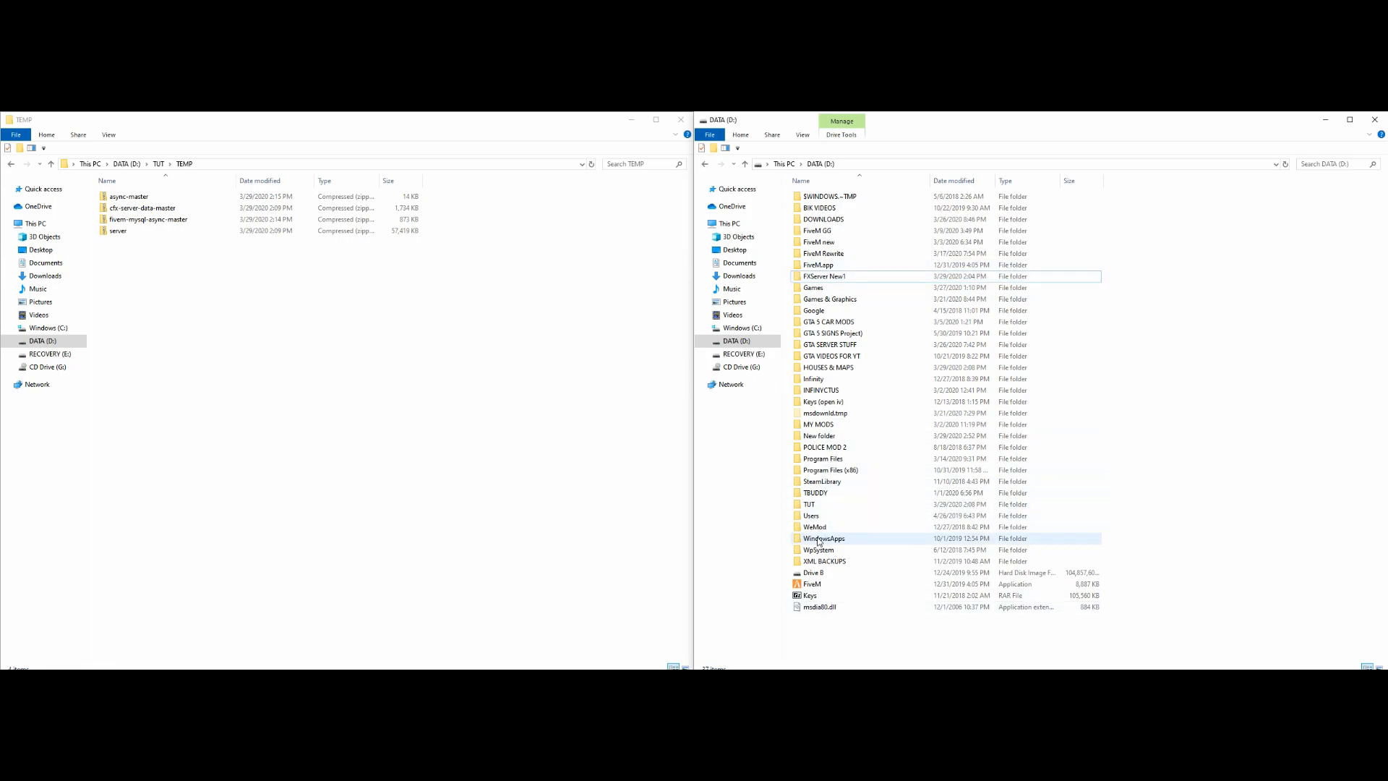
left_click(841, 436)
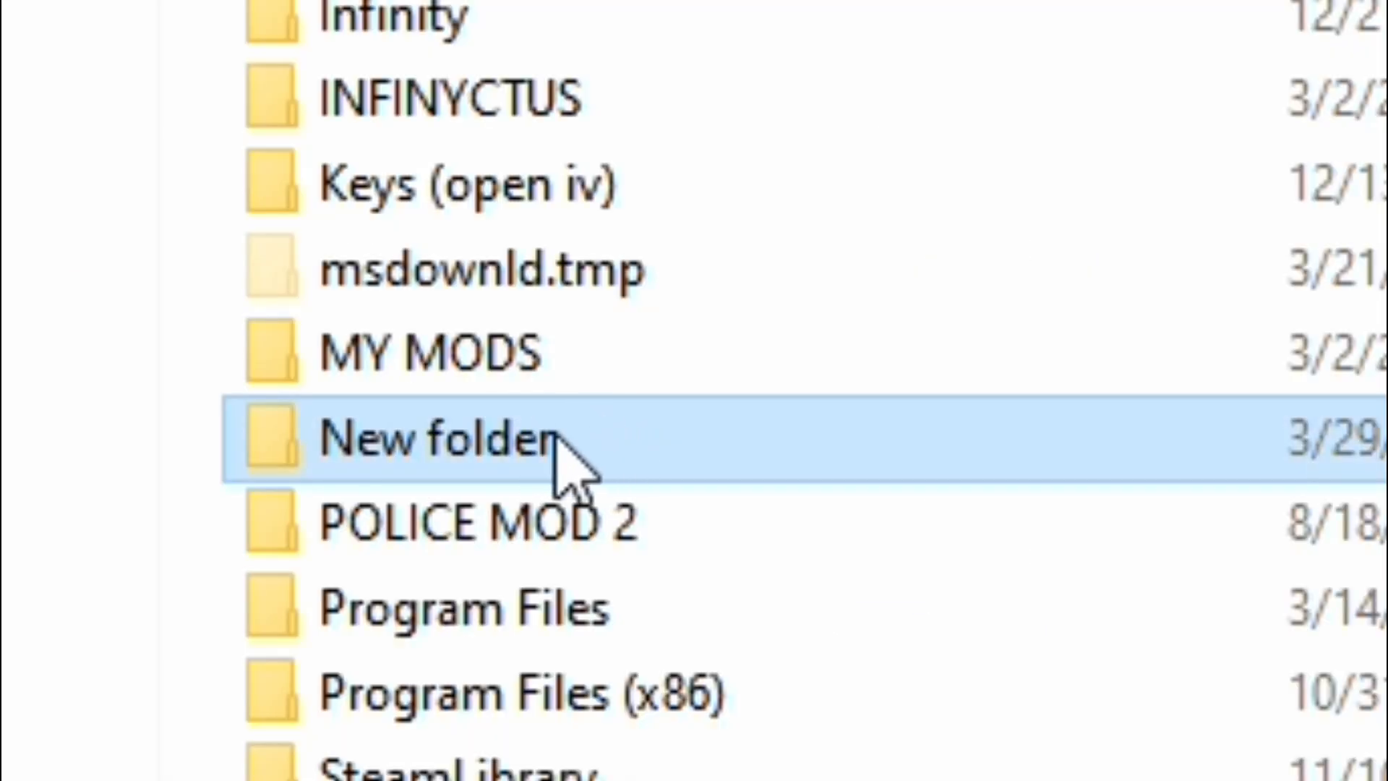
left_click(547, 439)
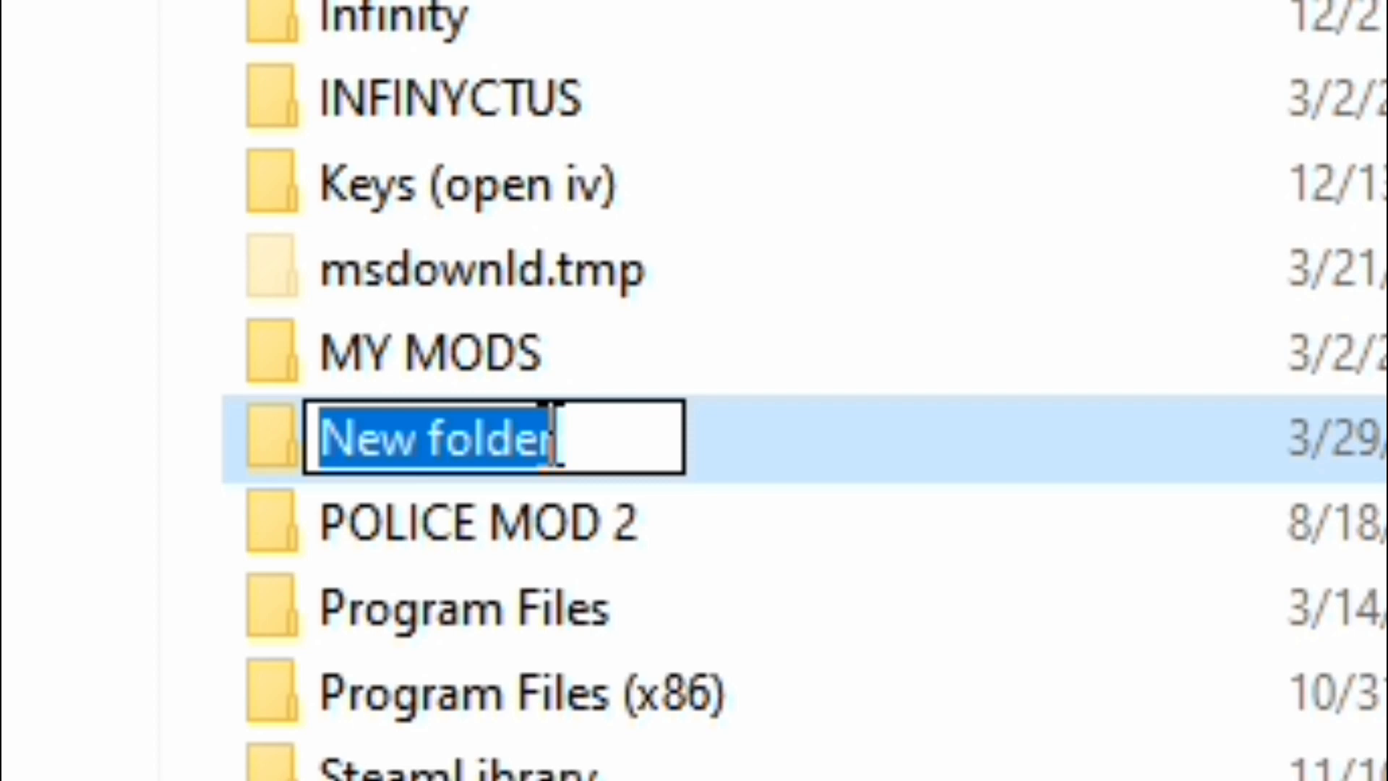
type("FXServer")
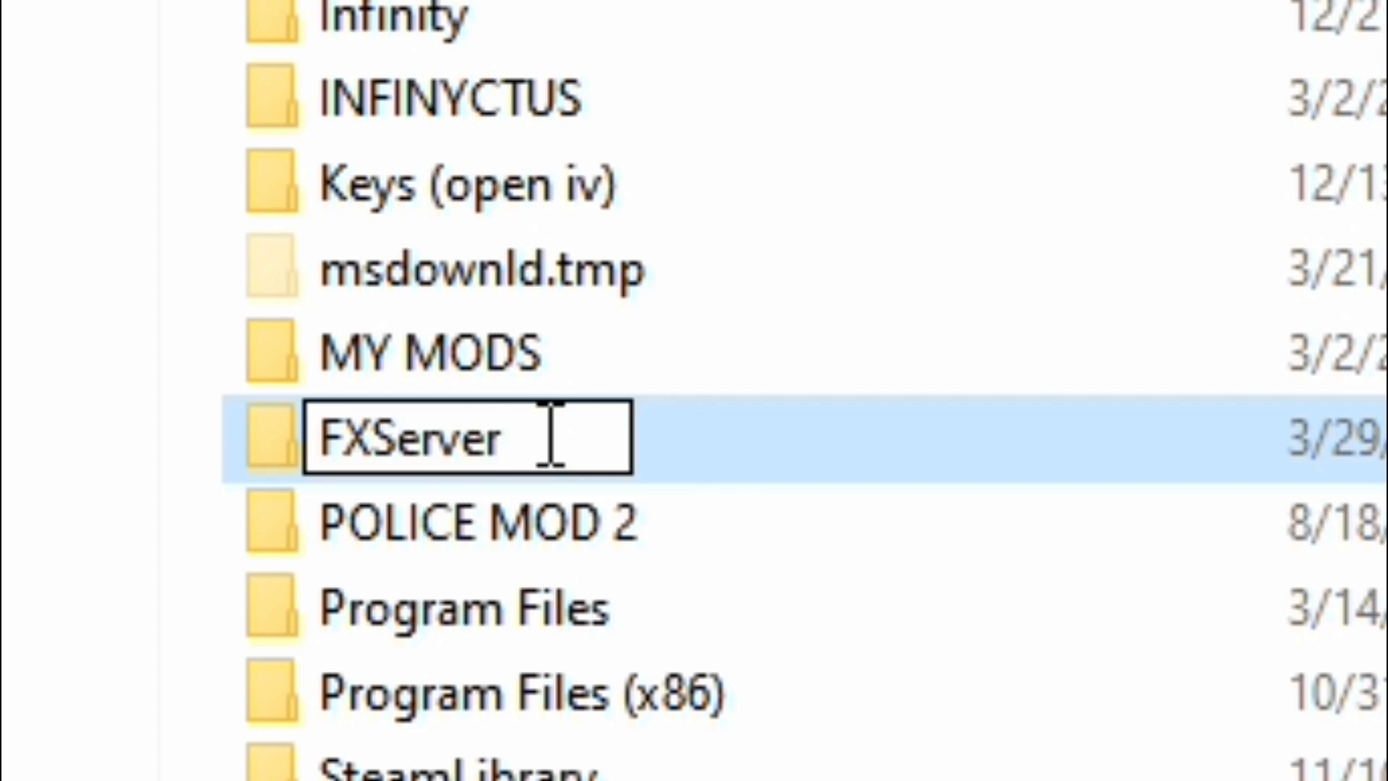
key("Return")
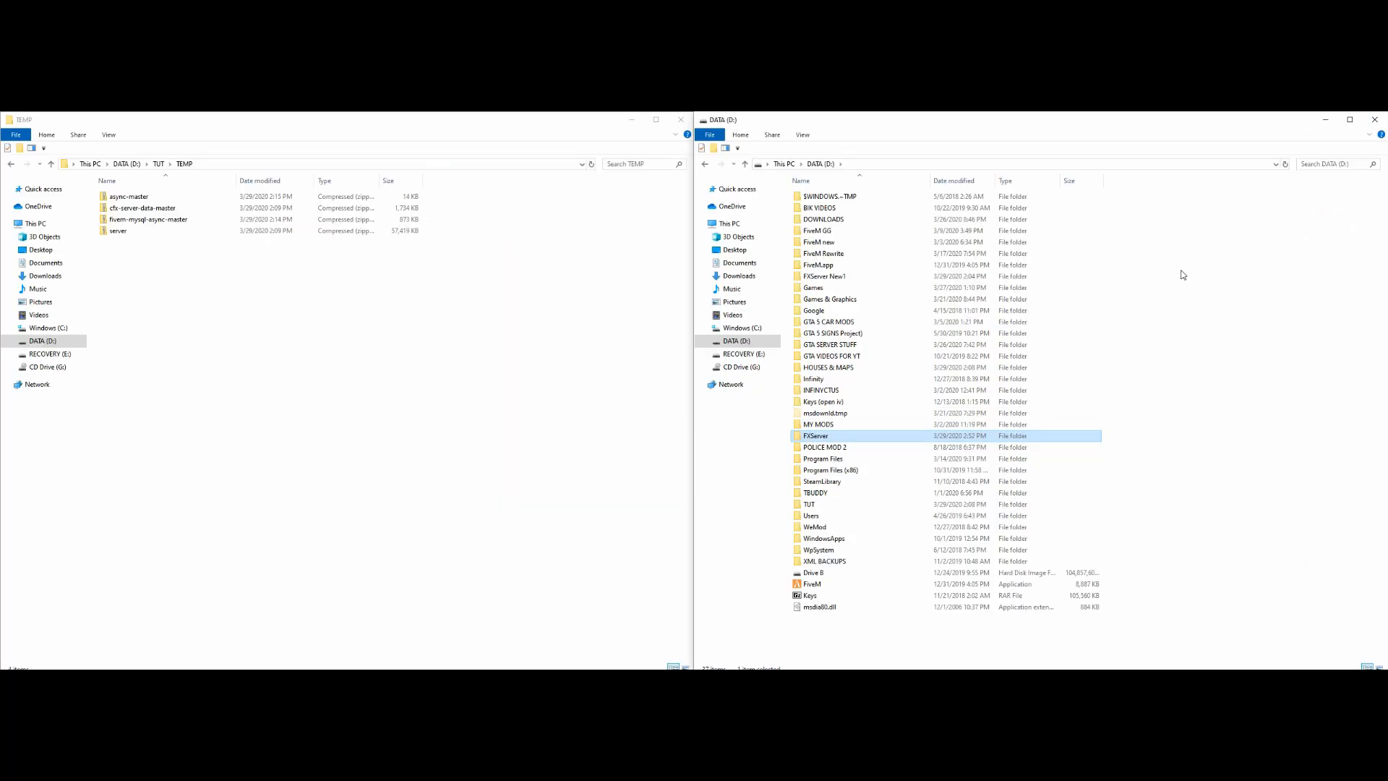
- Refresh the DATA (D:) drive listing and open the FXServer folder
right_click(1171, 273)
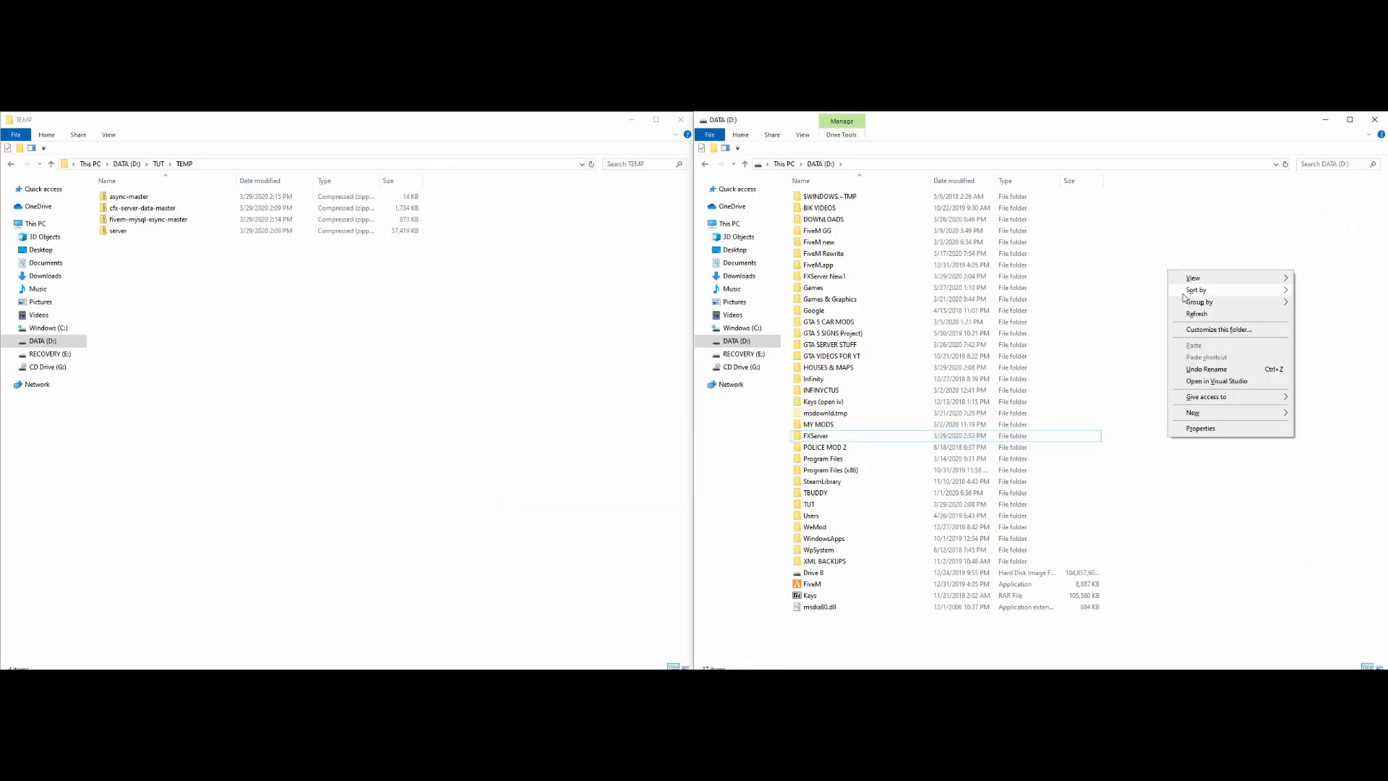
left_click(1189, 313)
left_click(815, 279)
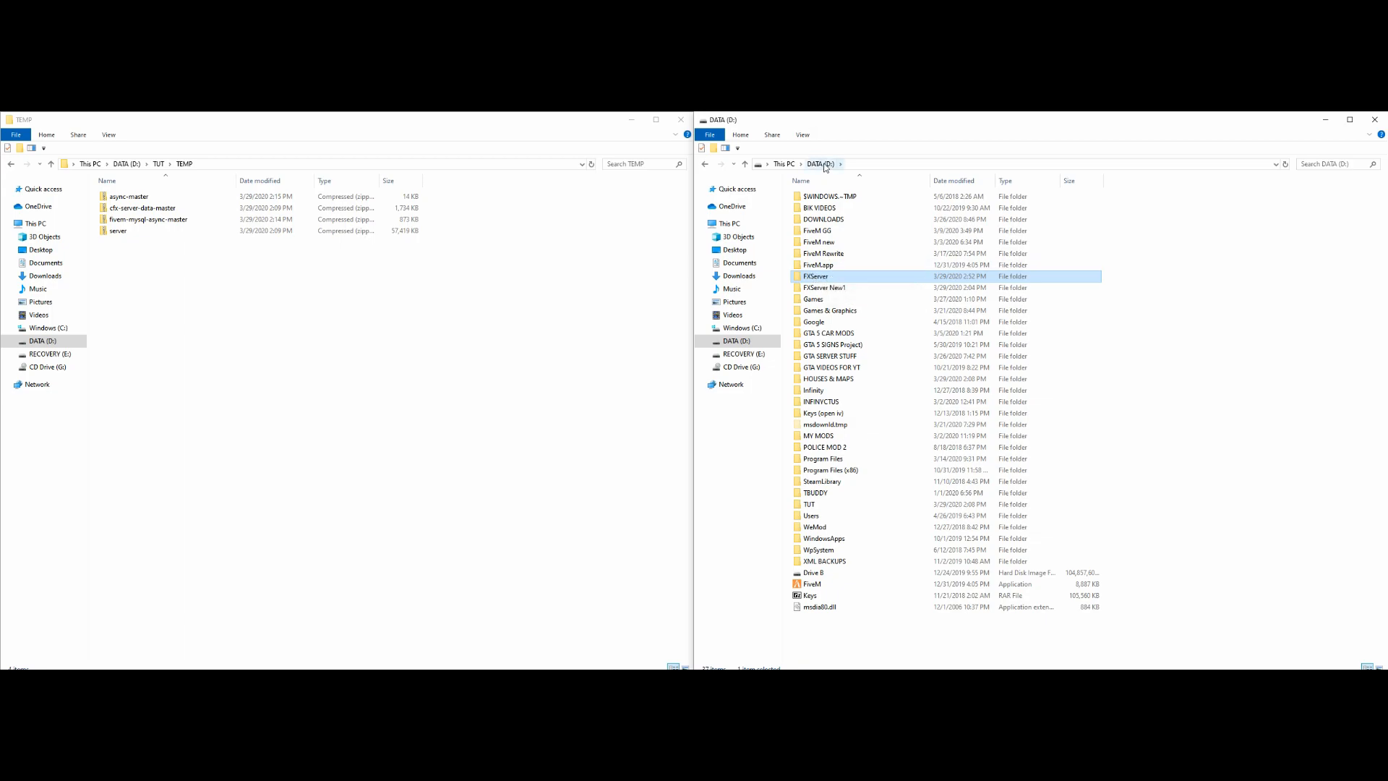
double_click(840, 277)
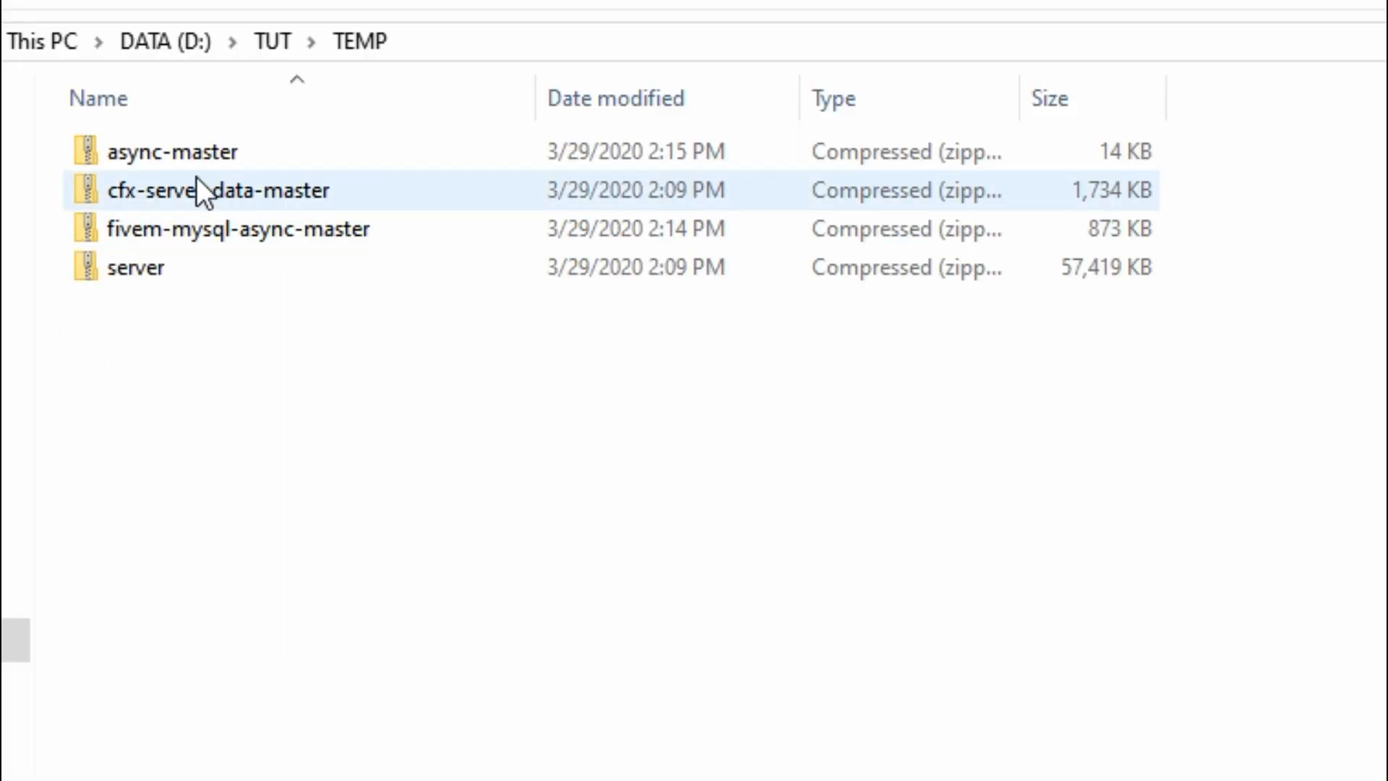
- Extract the server archive in the TEMP folder into its own "server" subfolder with 7-Zip
left_click(212, 269)
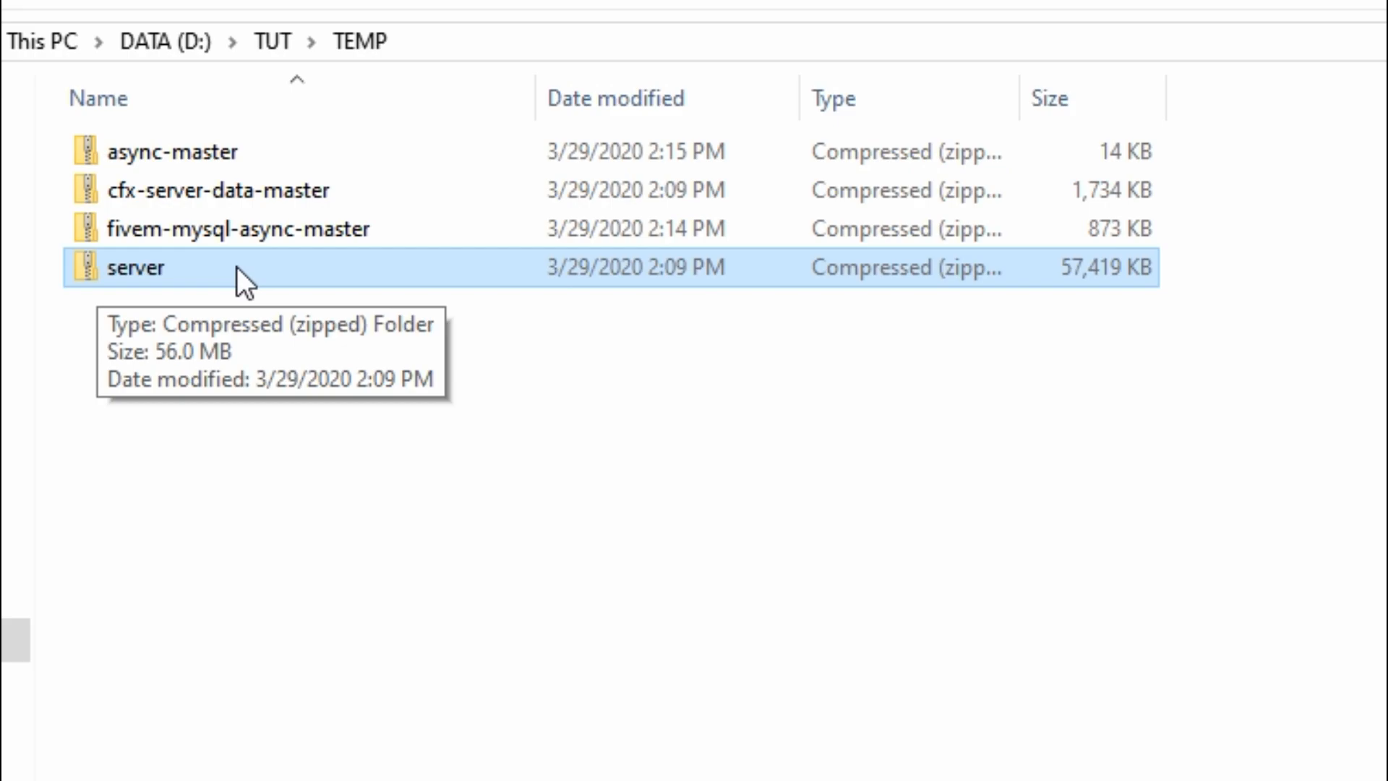
right_click(185, 270)
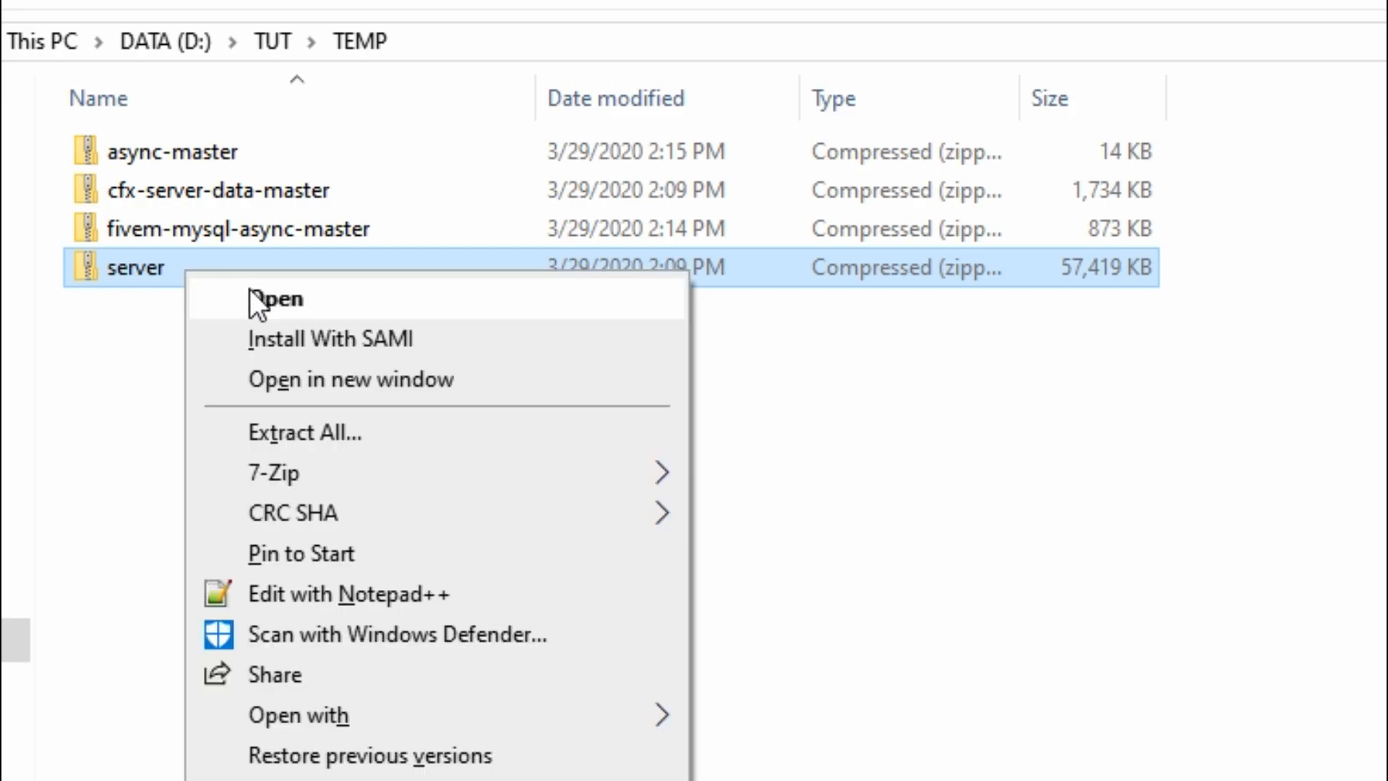
mouse_move(491, 466)
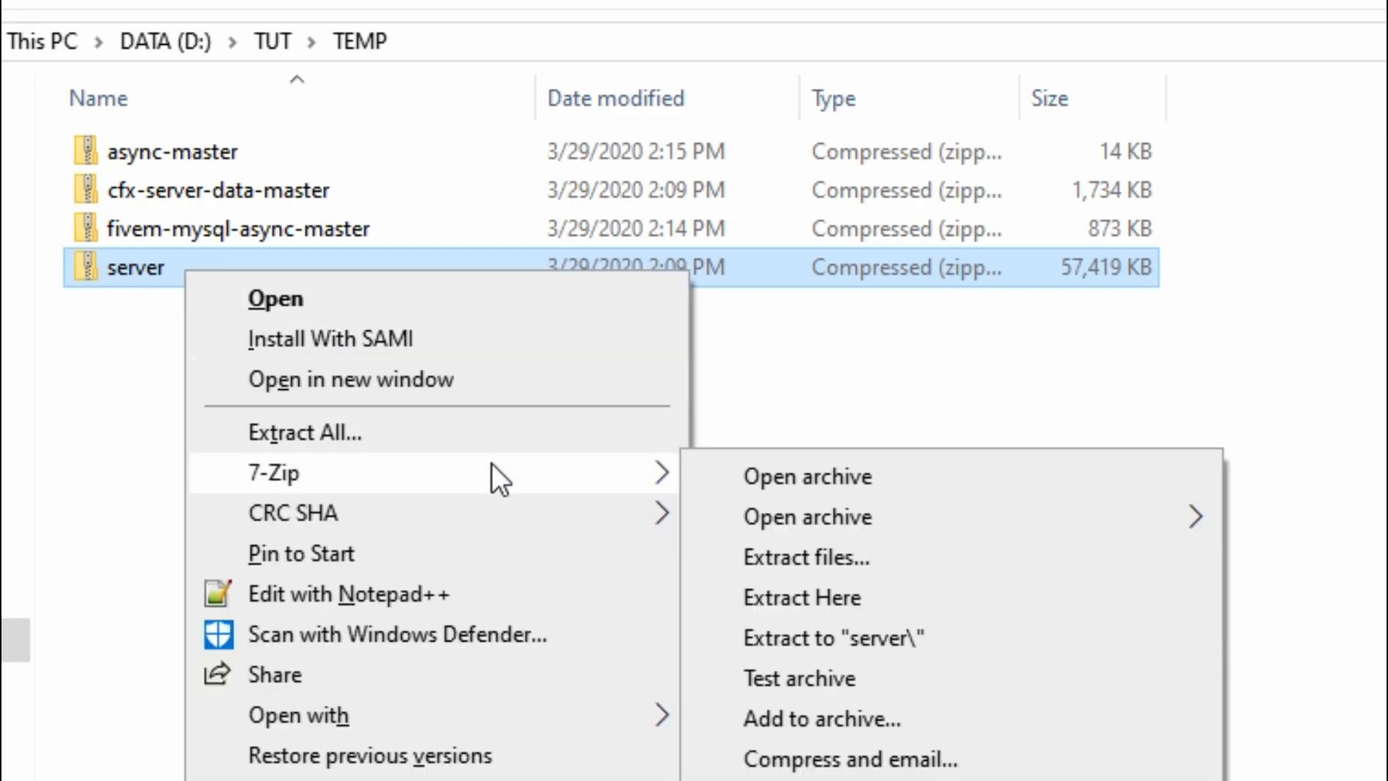
left_click(902, 634)
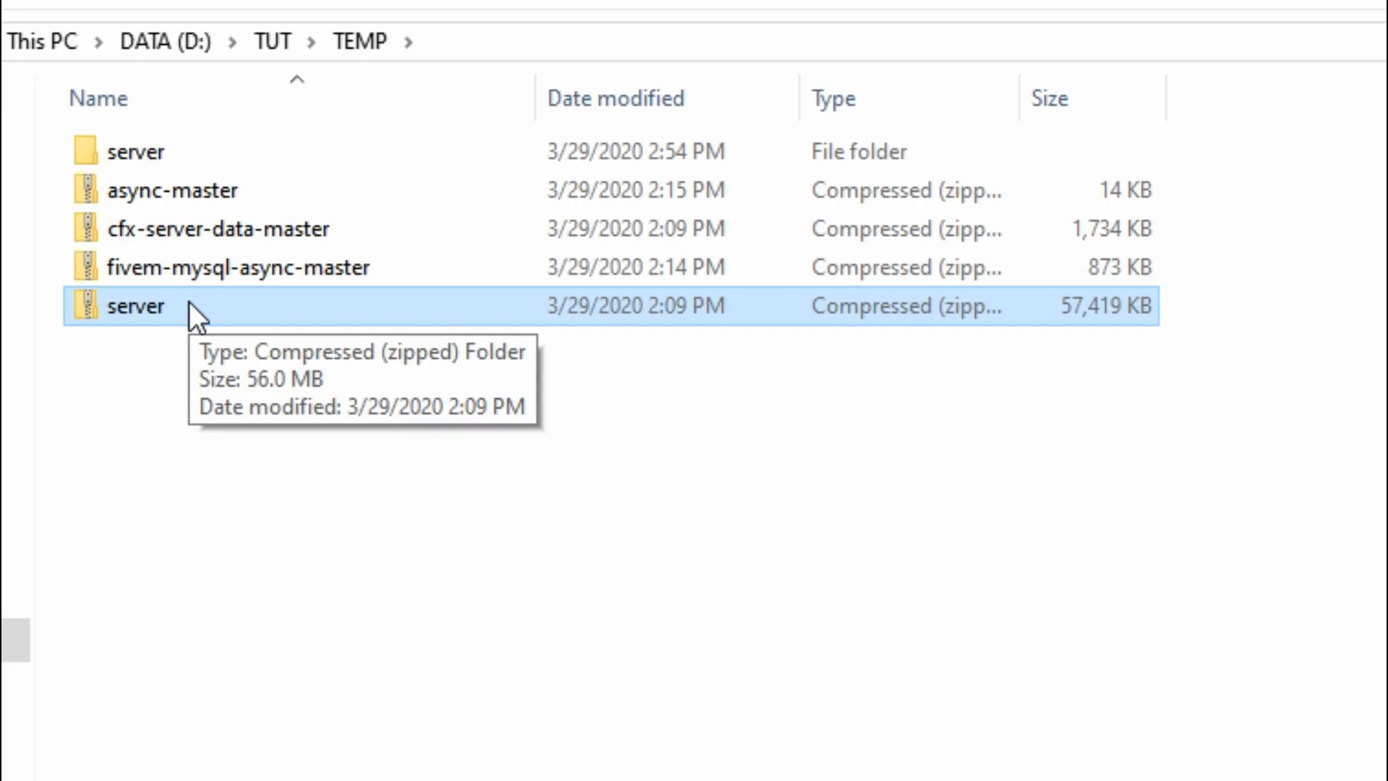
- Delete the server archive from the TEMP folder and open the extracted server folder
key("Delete")
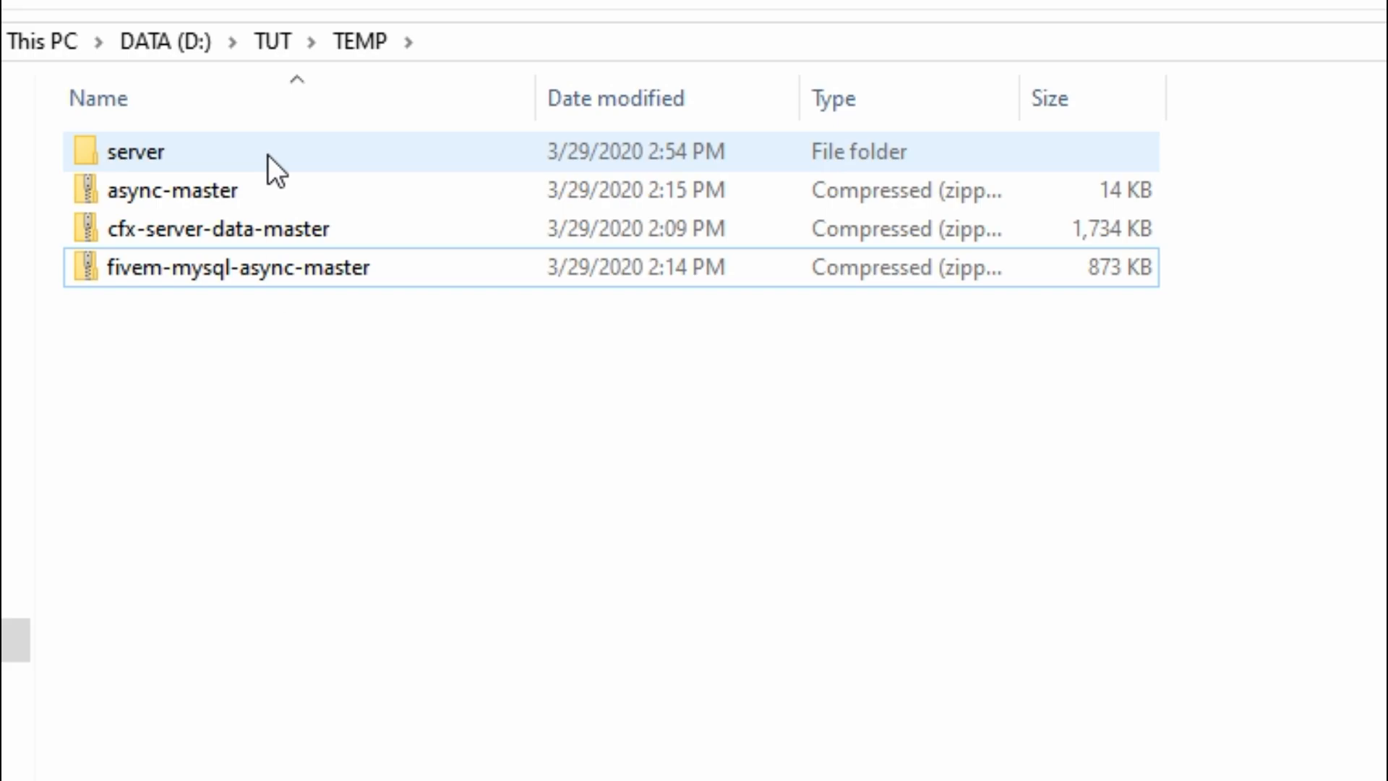
left_click(191, 151)
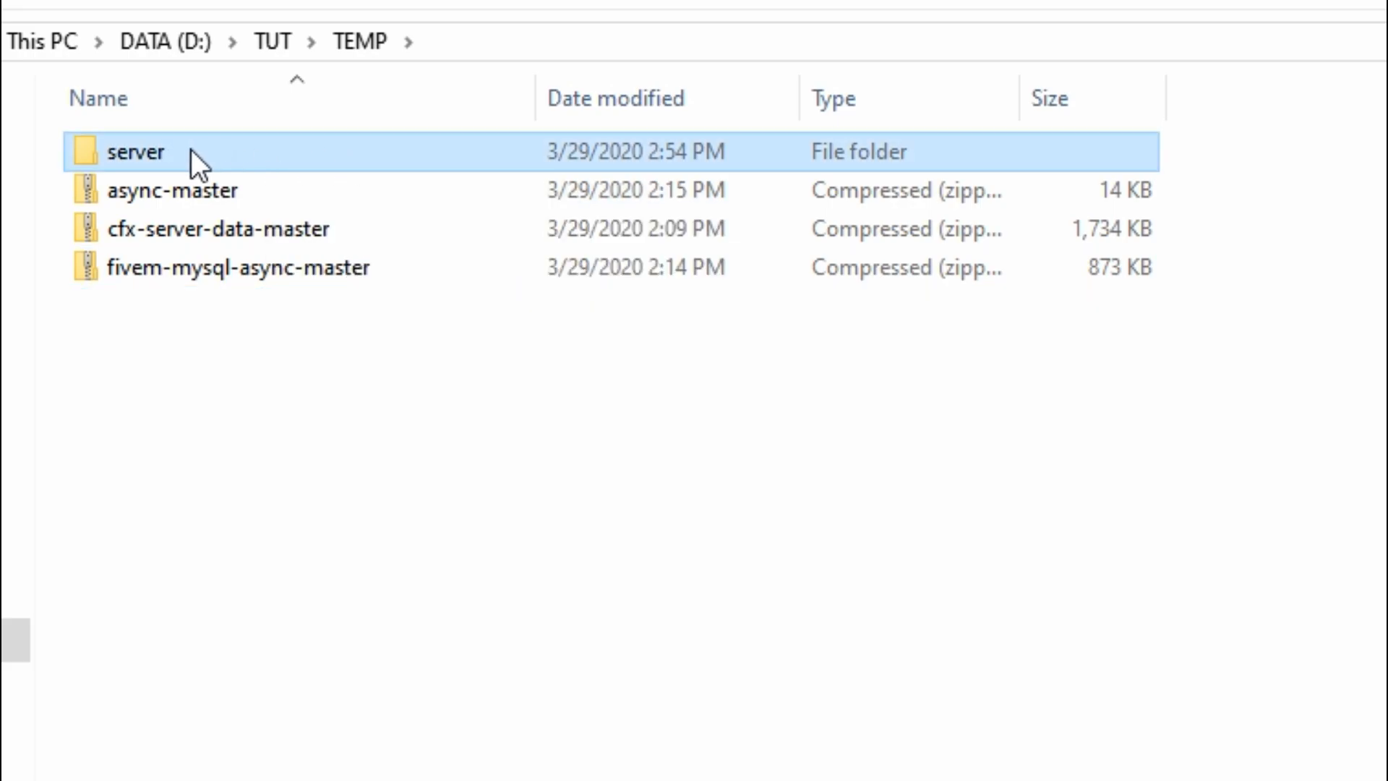
double_click(263, 151)
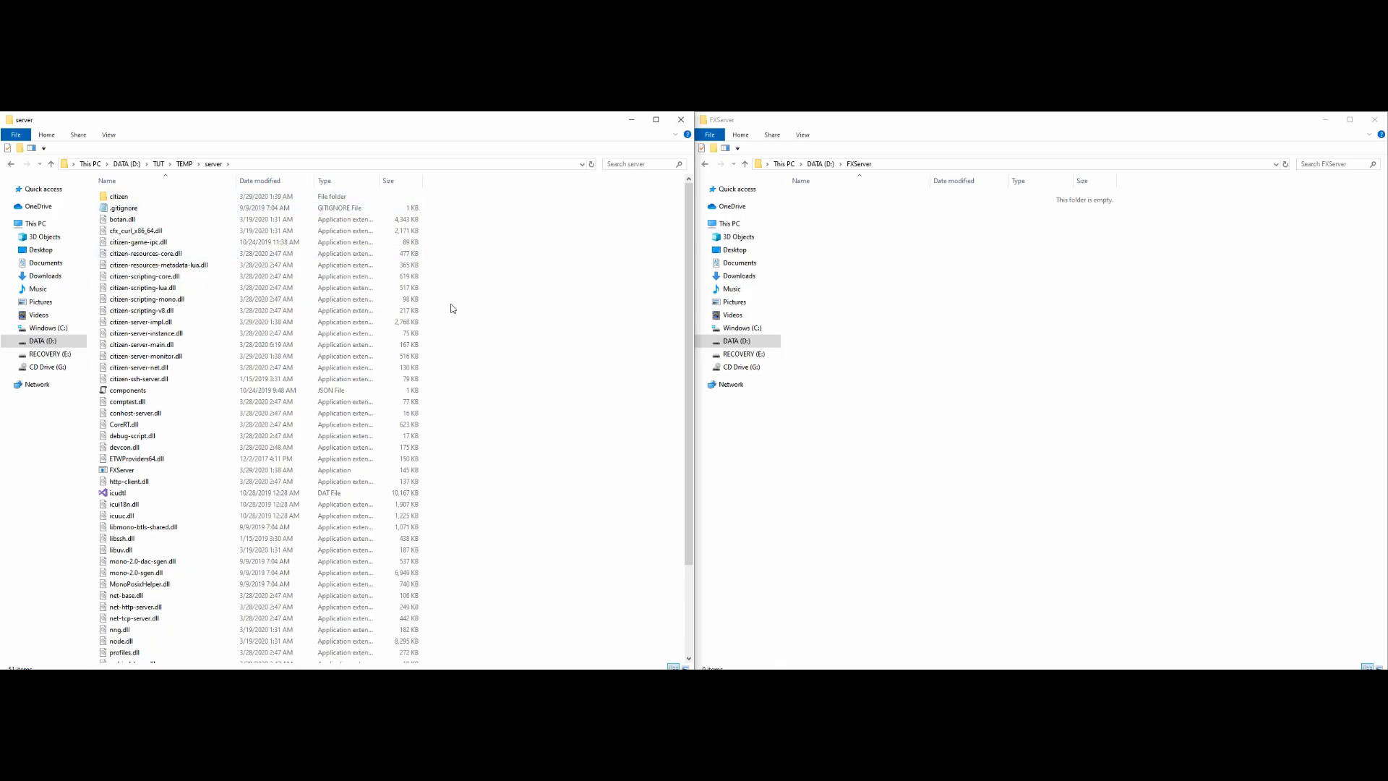
- Copy all files and folders from the extracted server folder into D:\FXServer
scroll(369, 443, "down", 1)
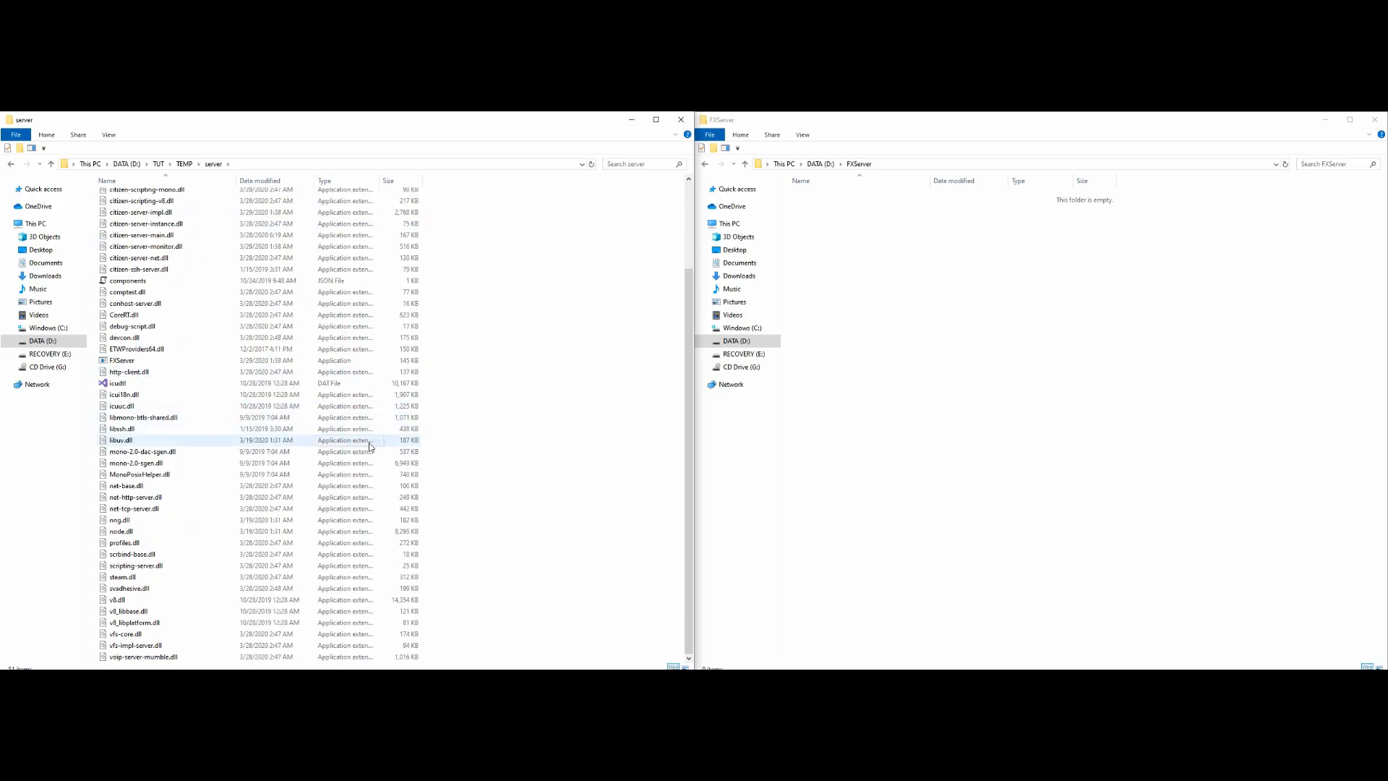
scroll(372, 455, "up", 1)
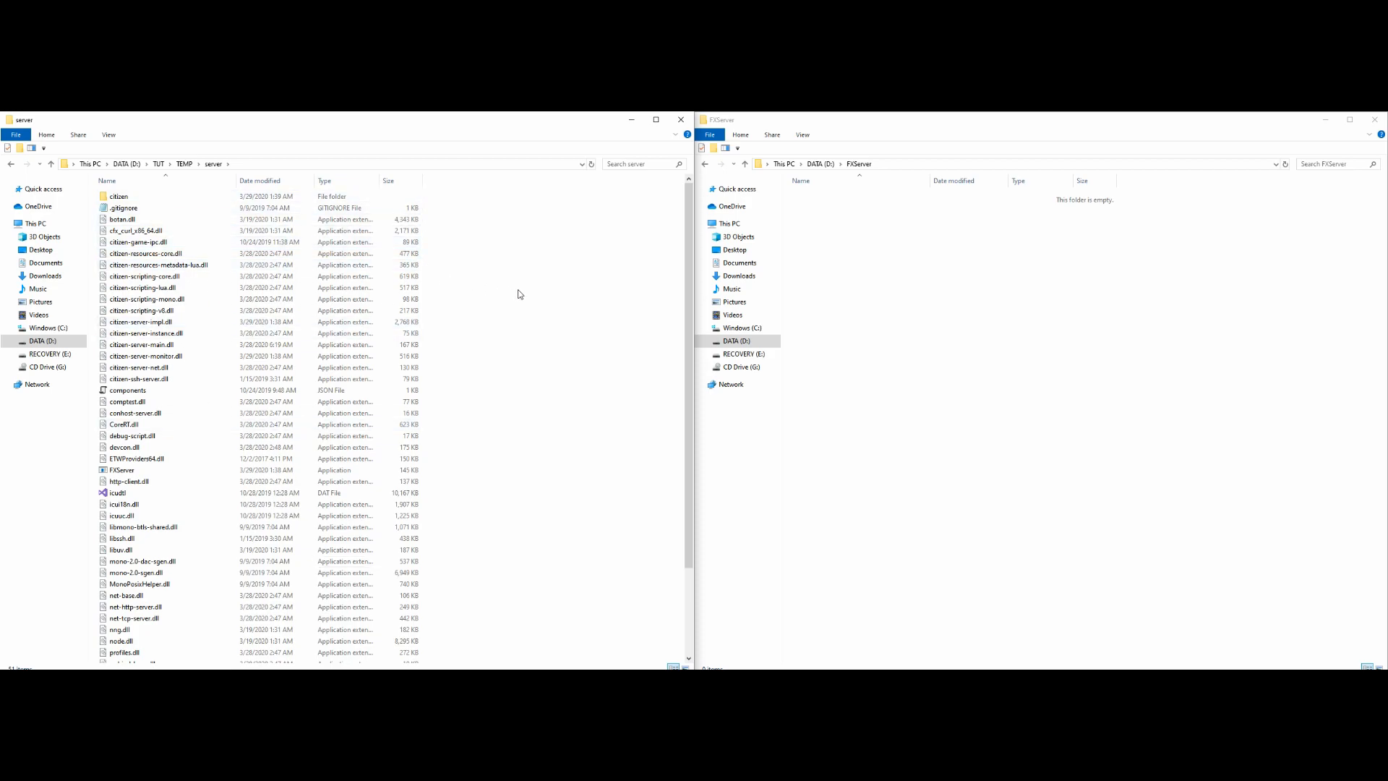
key("ctrl+a")
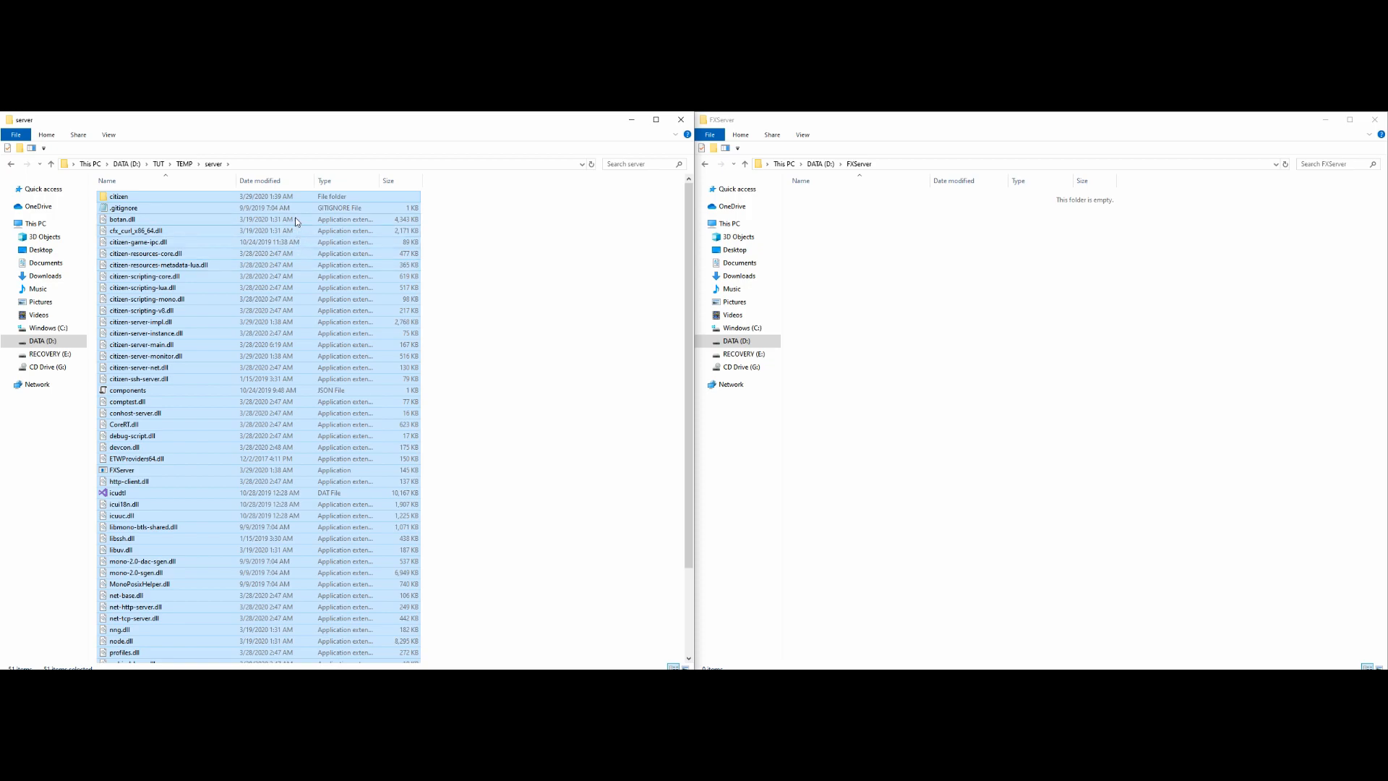
left_click_drag(295, 219, 990, 348)
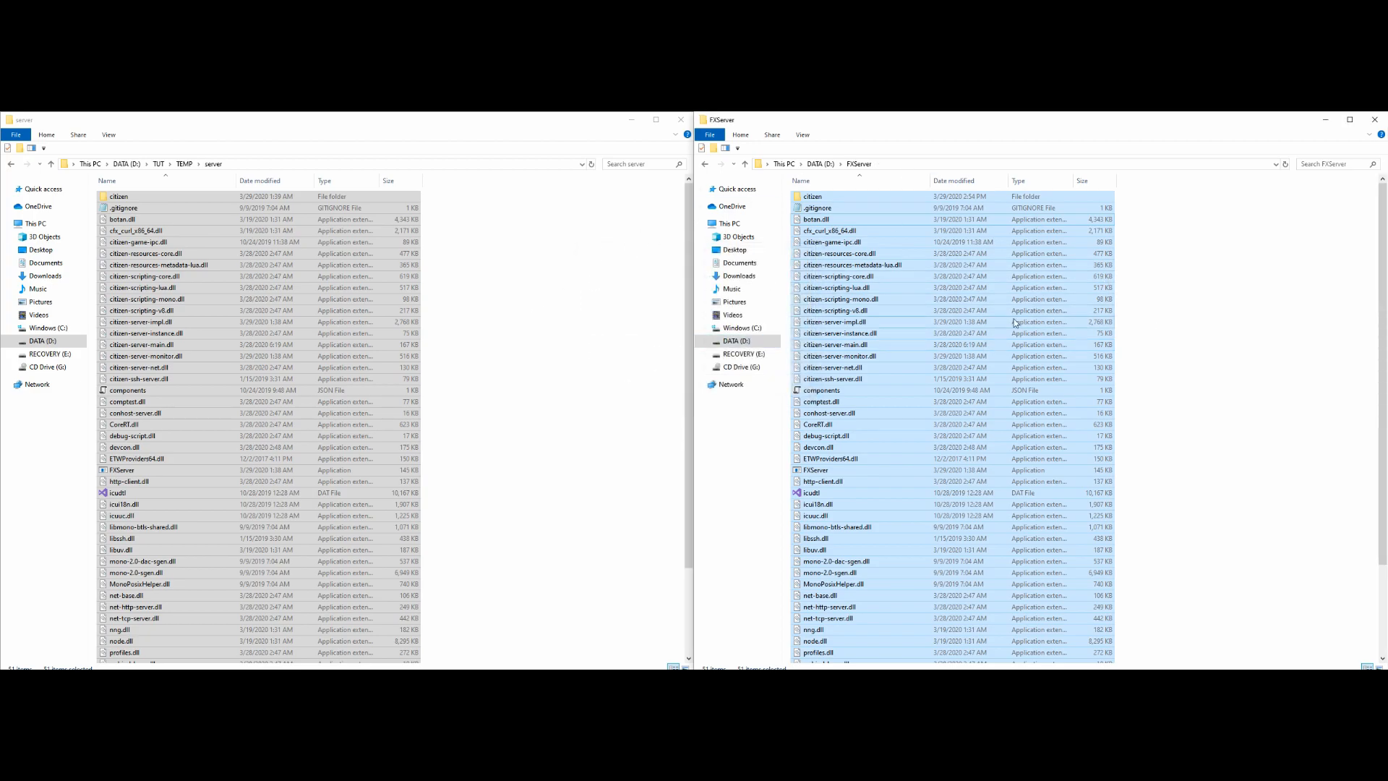
left_click(1193, 232)
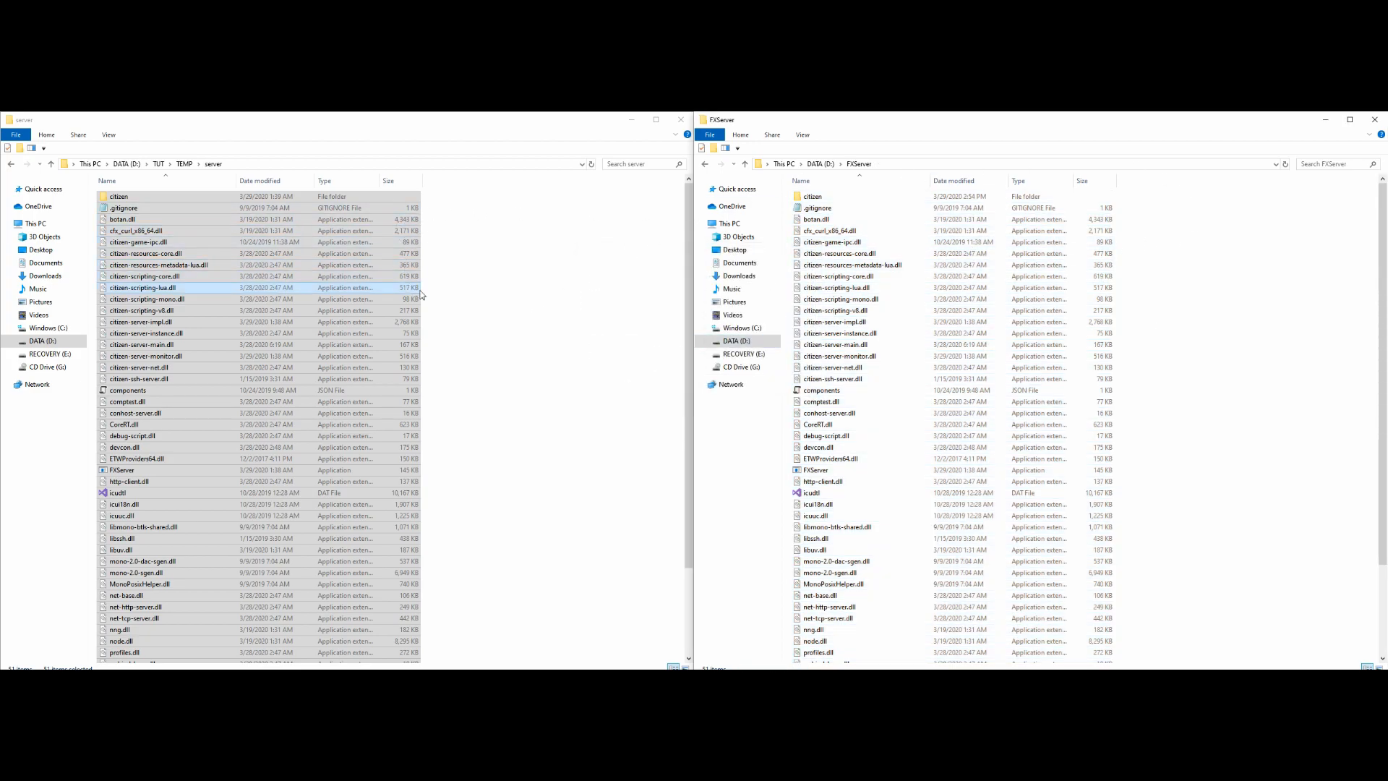
left_click(521, 208)
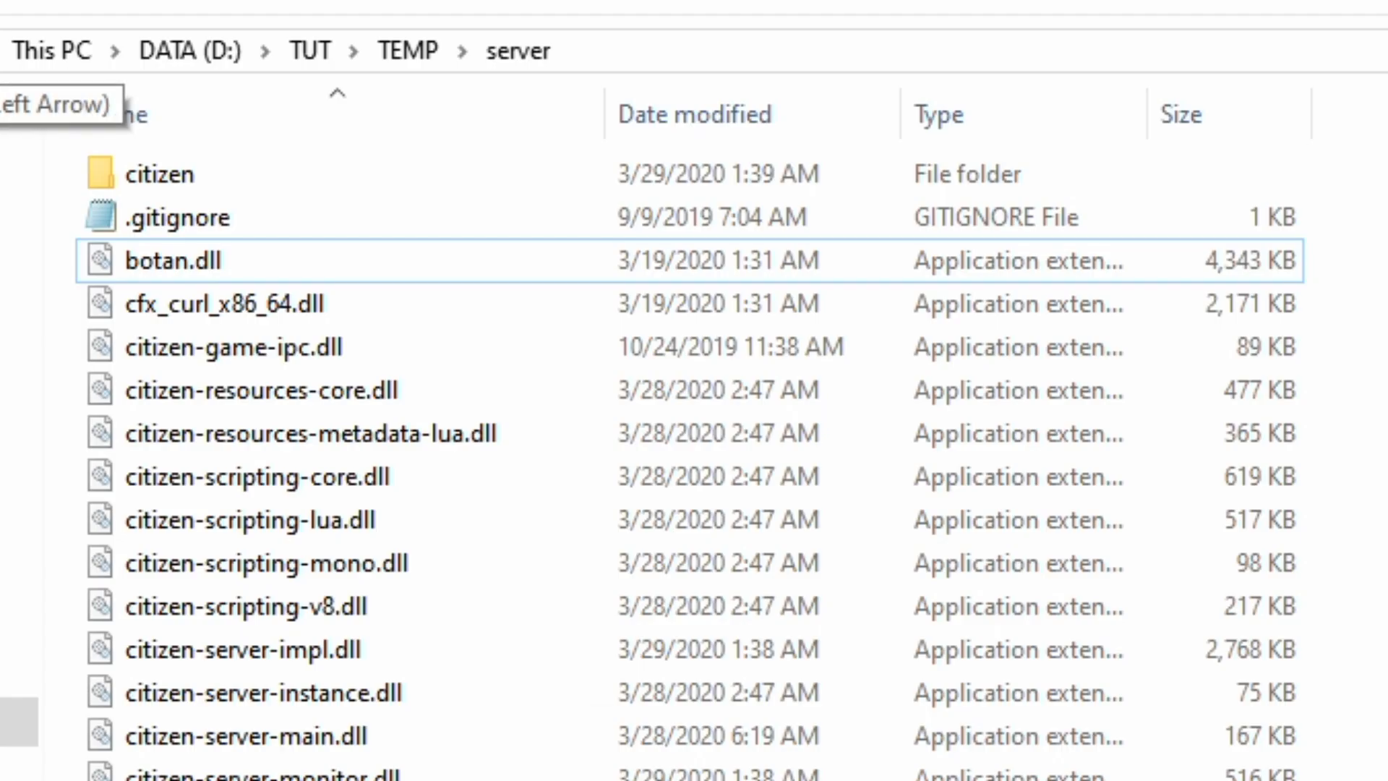
- Return to TEMP, extract the cfx-server-data-master archive into its own subfolder with 7-Zip, and delete the archive
key("alt+Left")
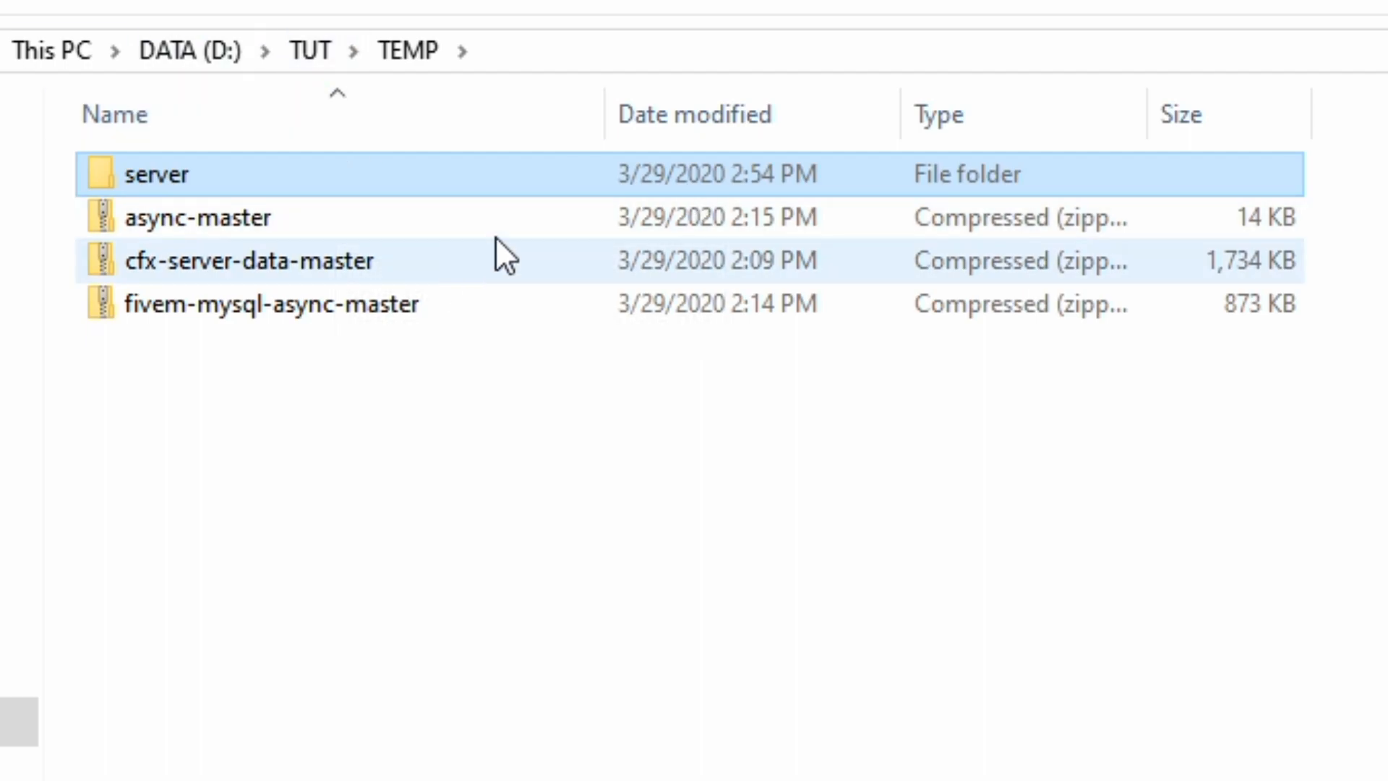
left_click(331, 260)
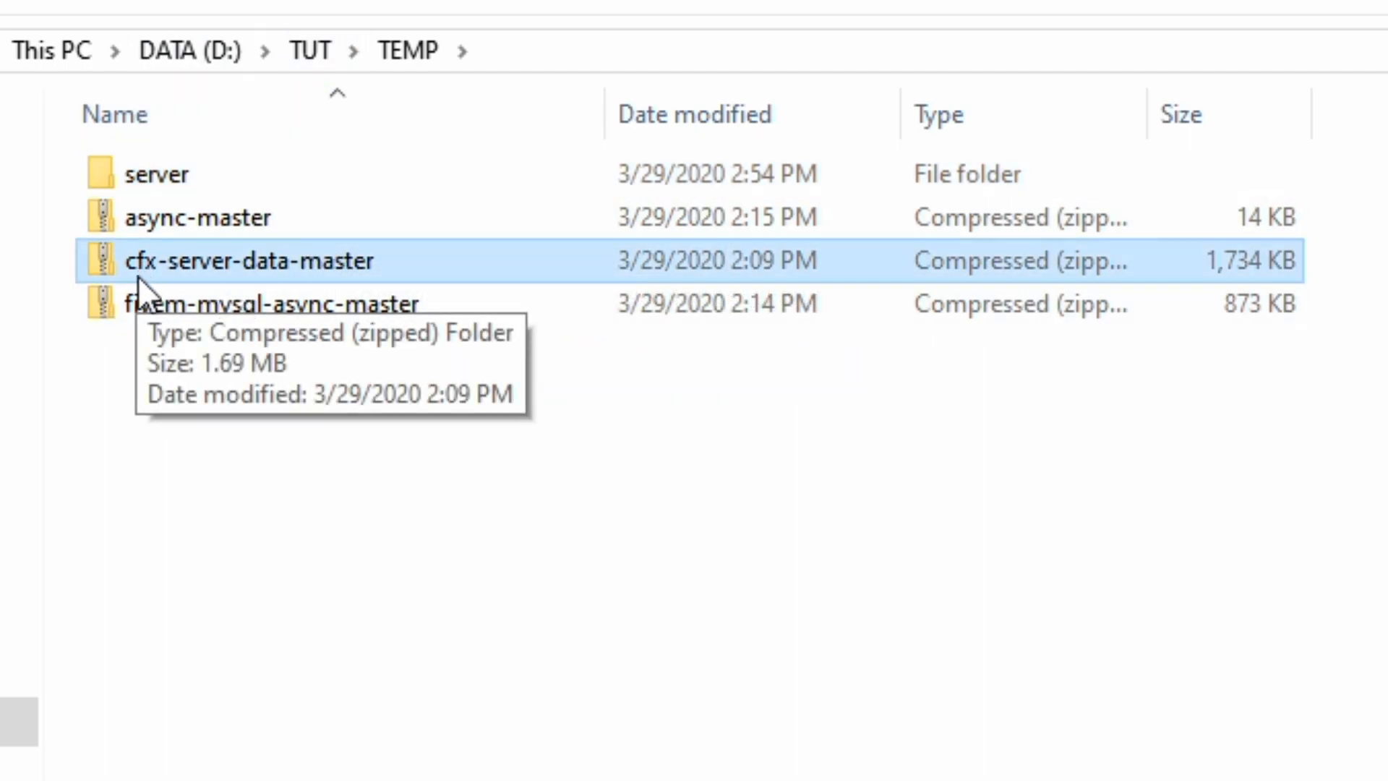
right_click(418, 262)
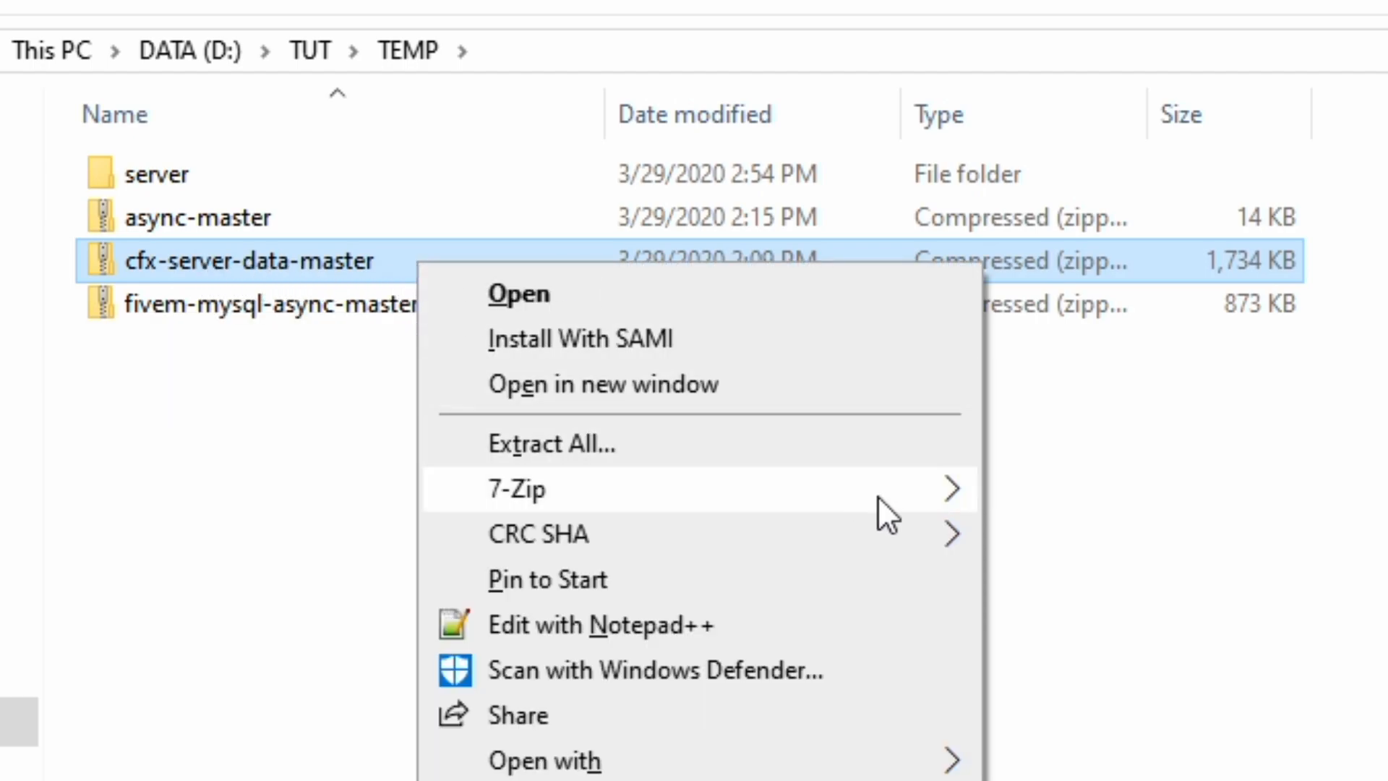
mouse_move(878, 496)
left_click(1320, 673)
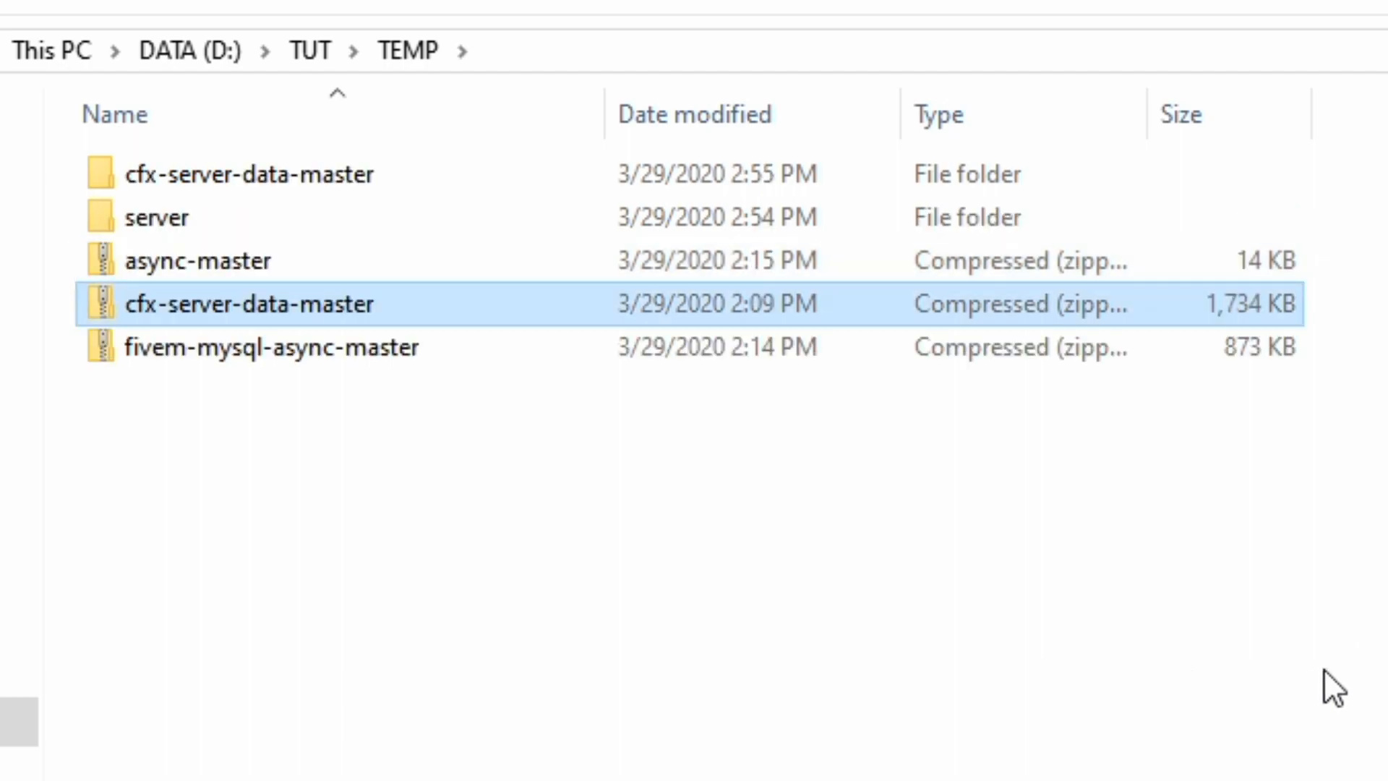
key("Delete")
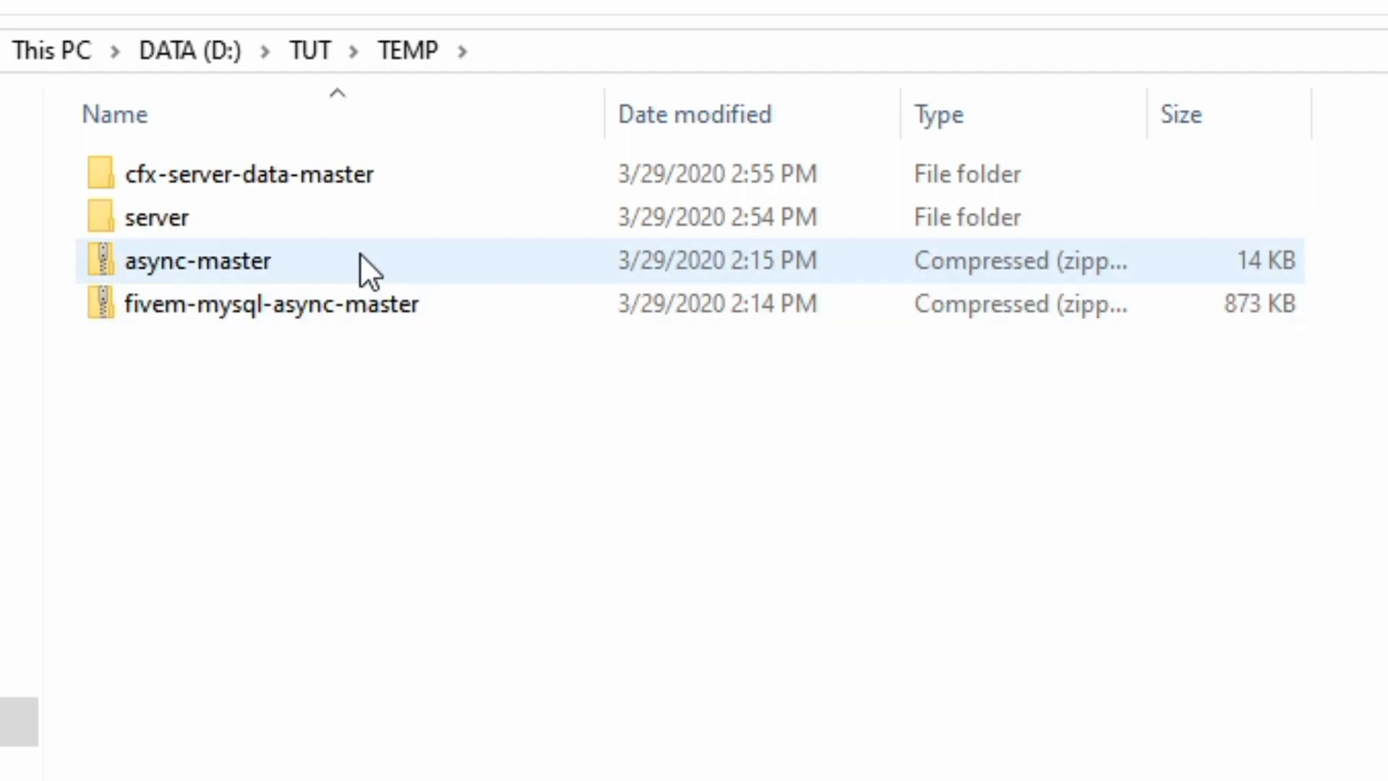
- Check the contents of the extracted cfx-server-data-master folder and copy the whole folder into D:\FXServer
left_click(416, 168)
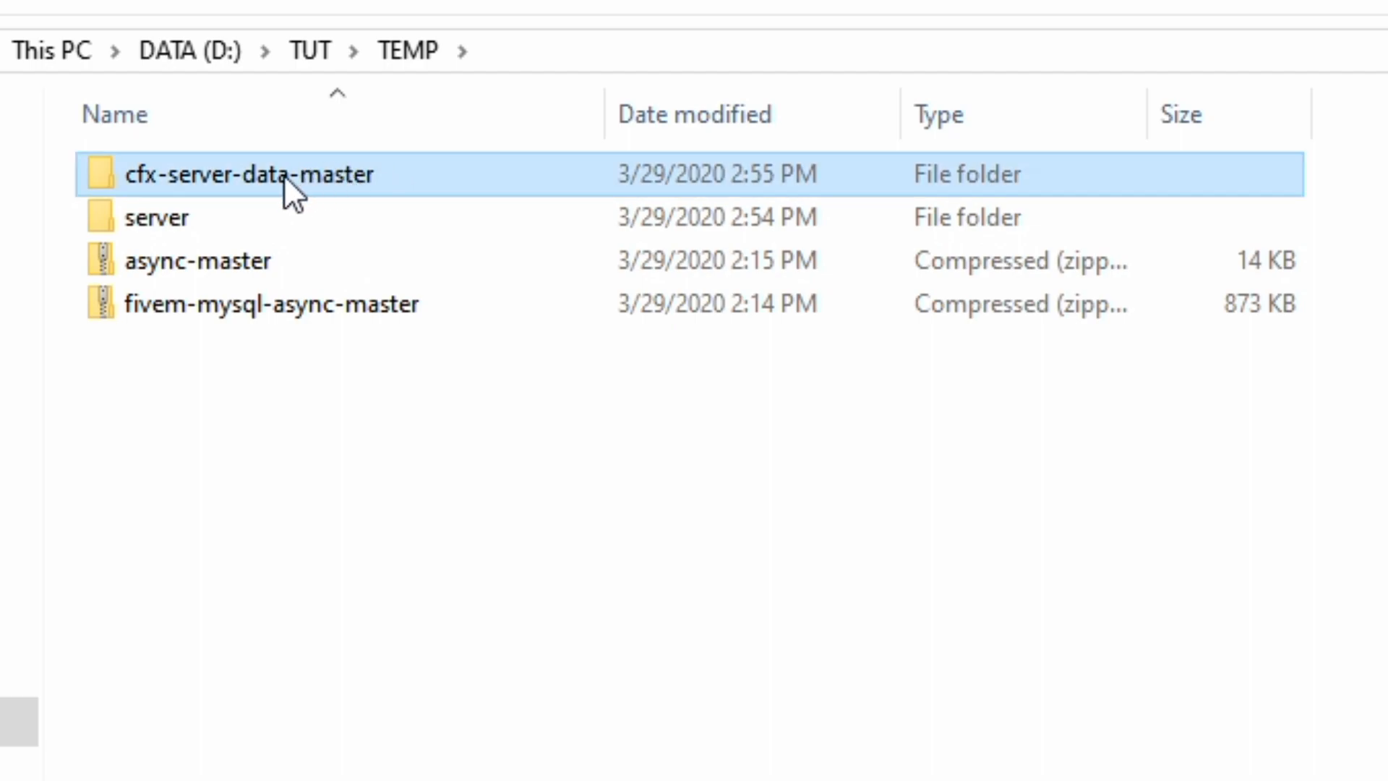
double_click(403, 167)
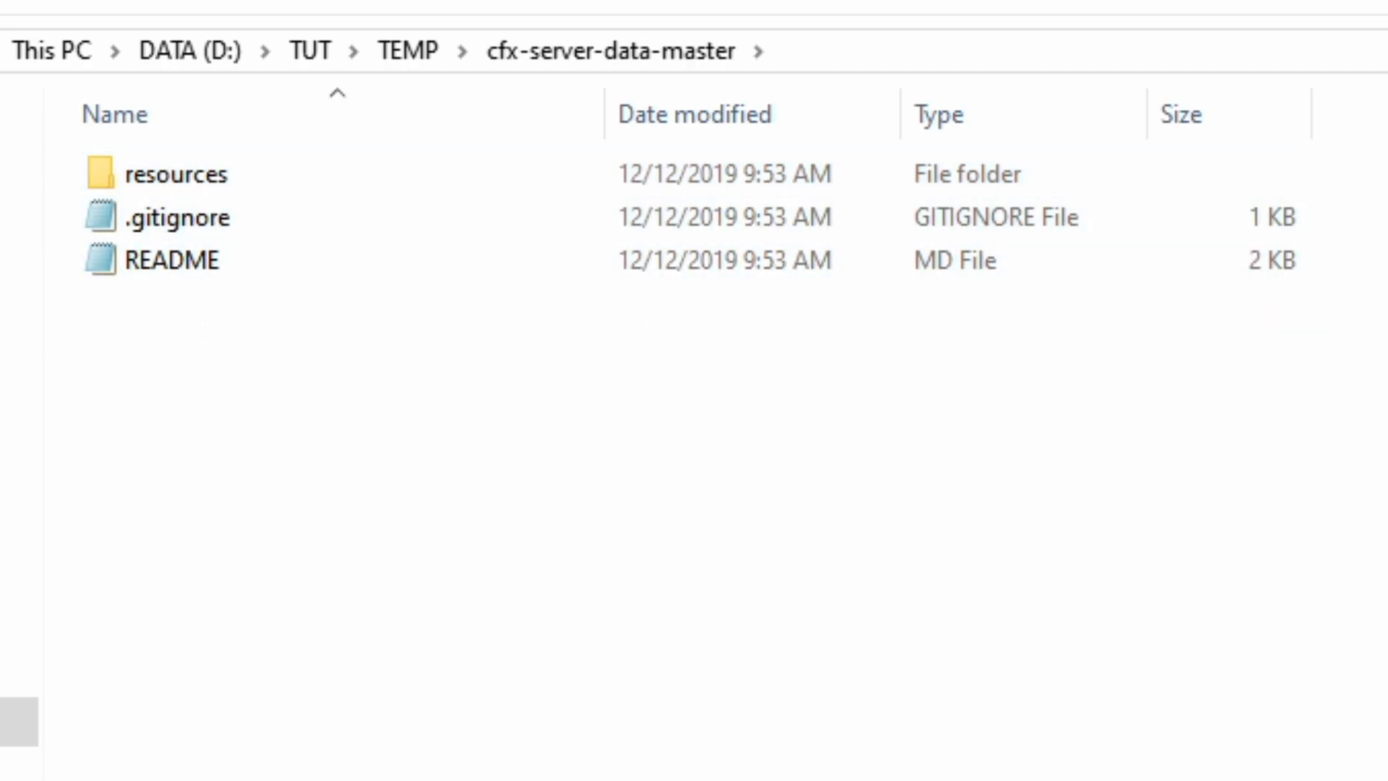
key("alt+Left")
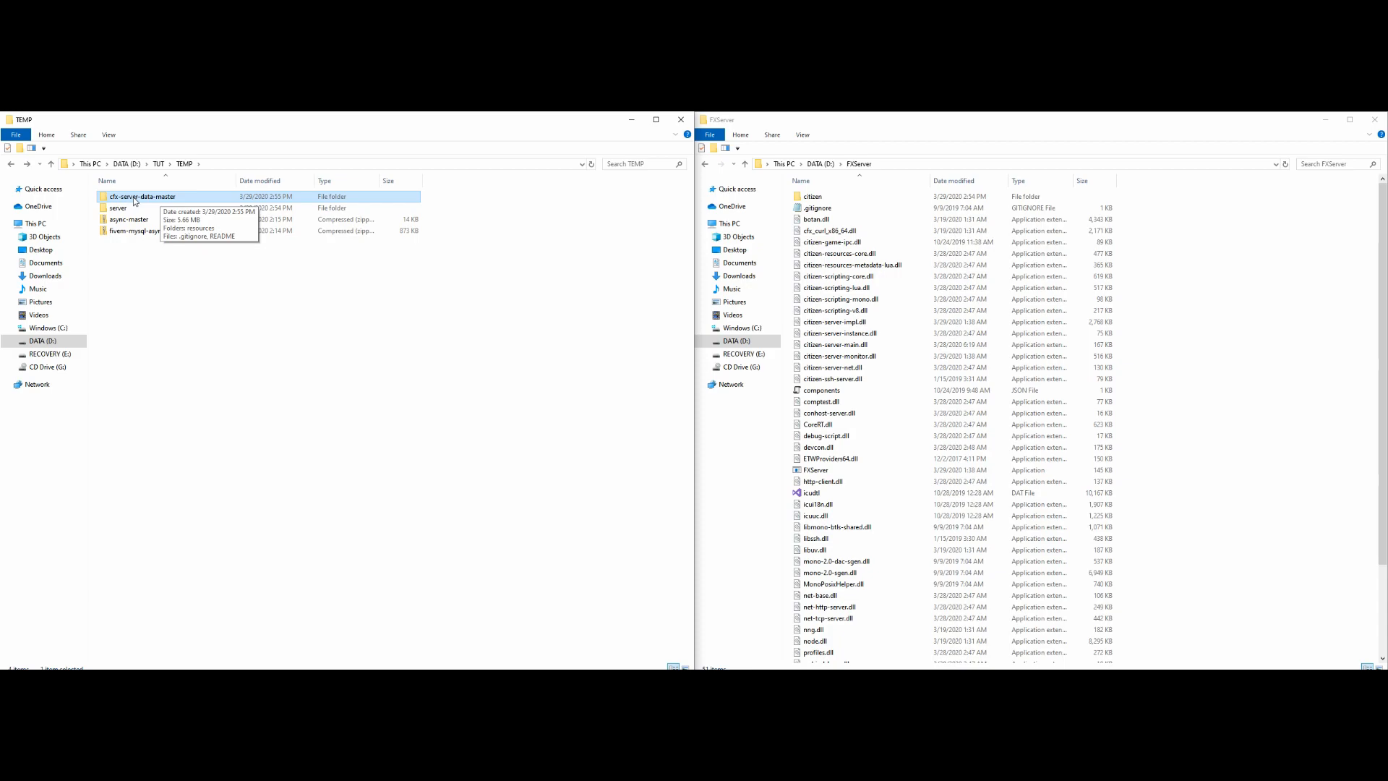
left_click_drag(180, 199, 1196, 327)
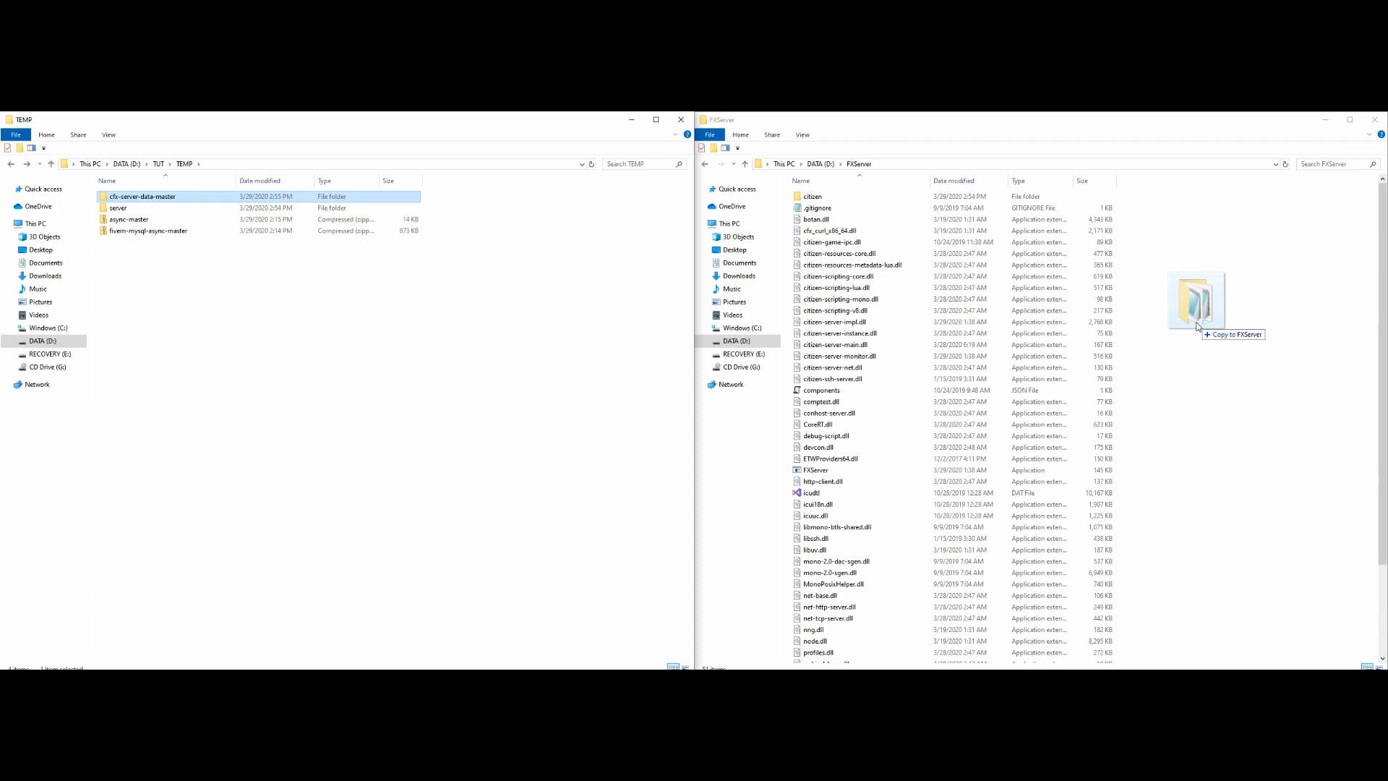
left_click_drag(1197, 326, 1197, 327)
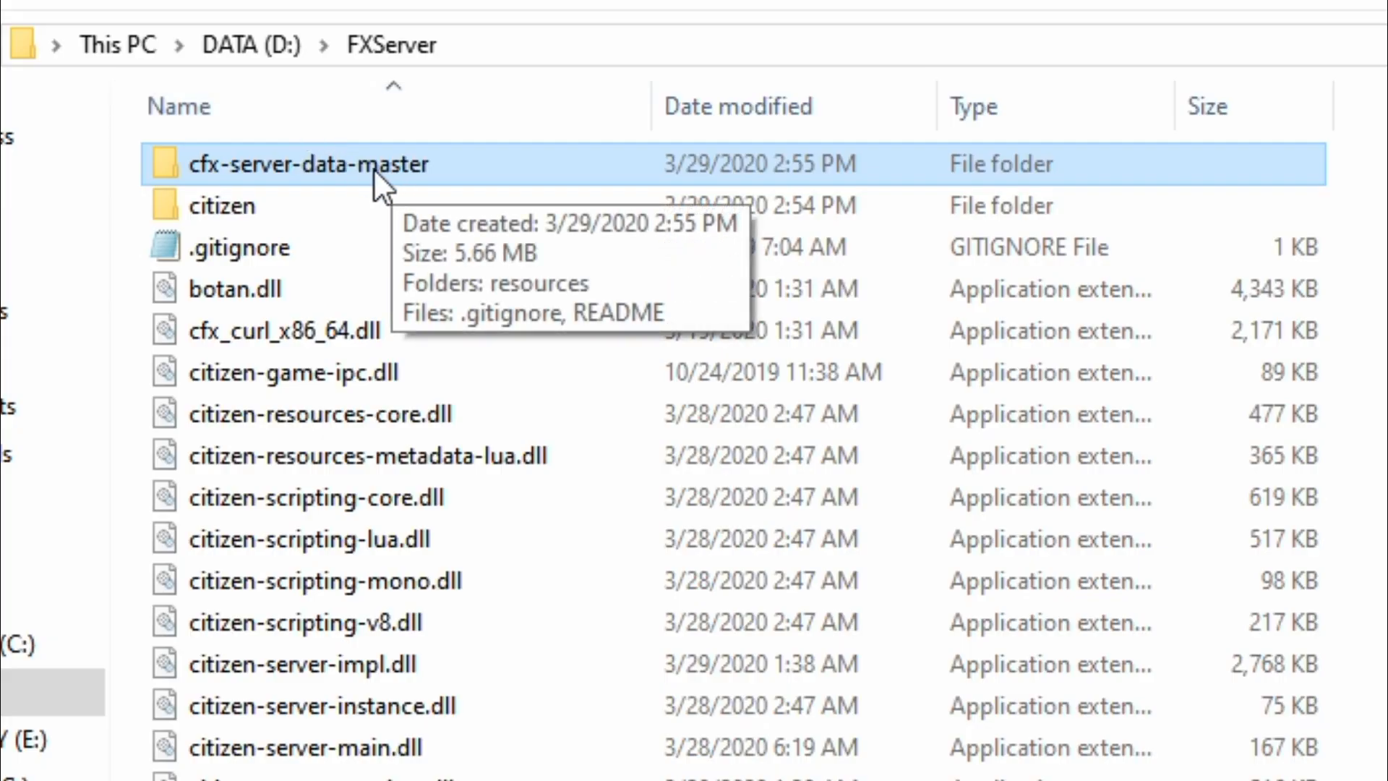
- Rename the cfx-server-data-master folder in FXServer to cfx-server-data
left_click(392, 170)
left_click_drag(457, 173, 356, 177)
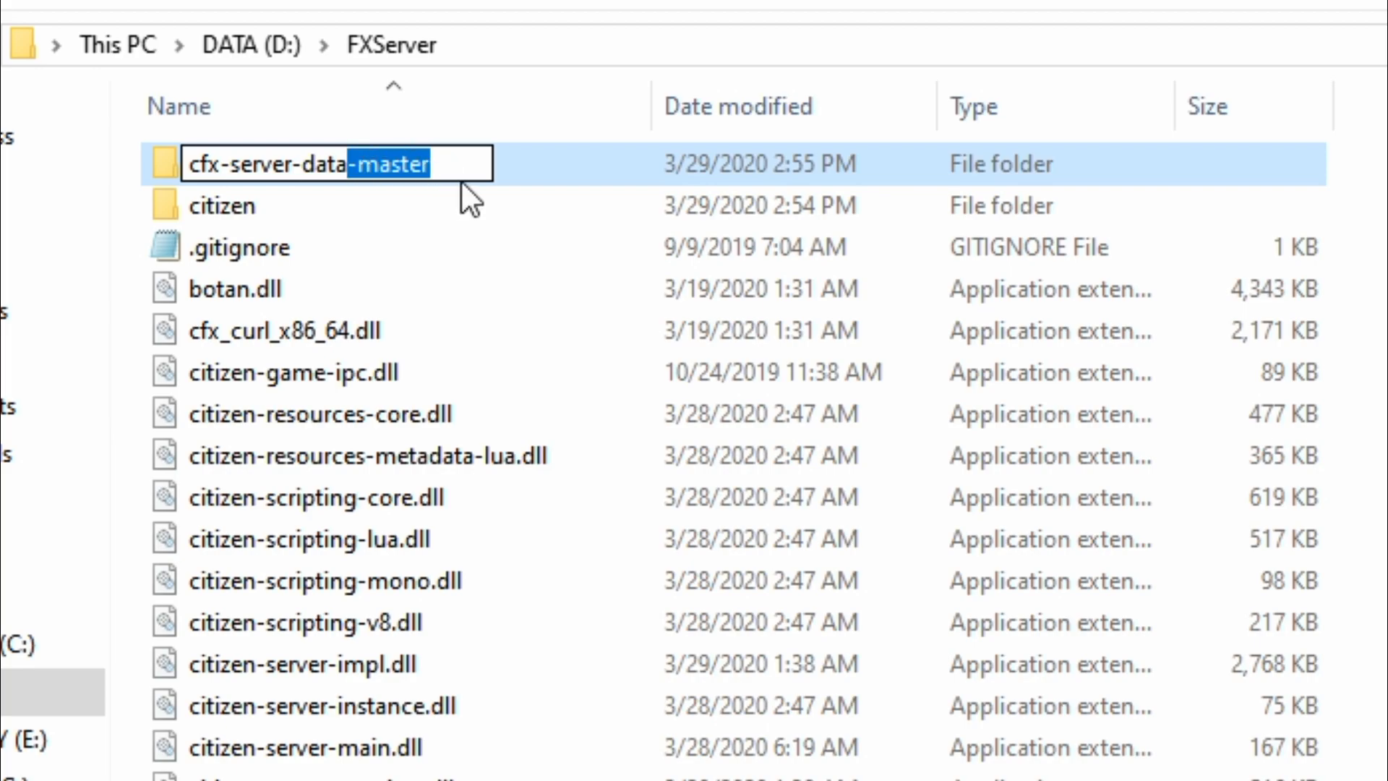
key("BackSpace")
key("Return")
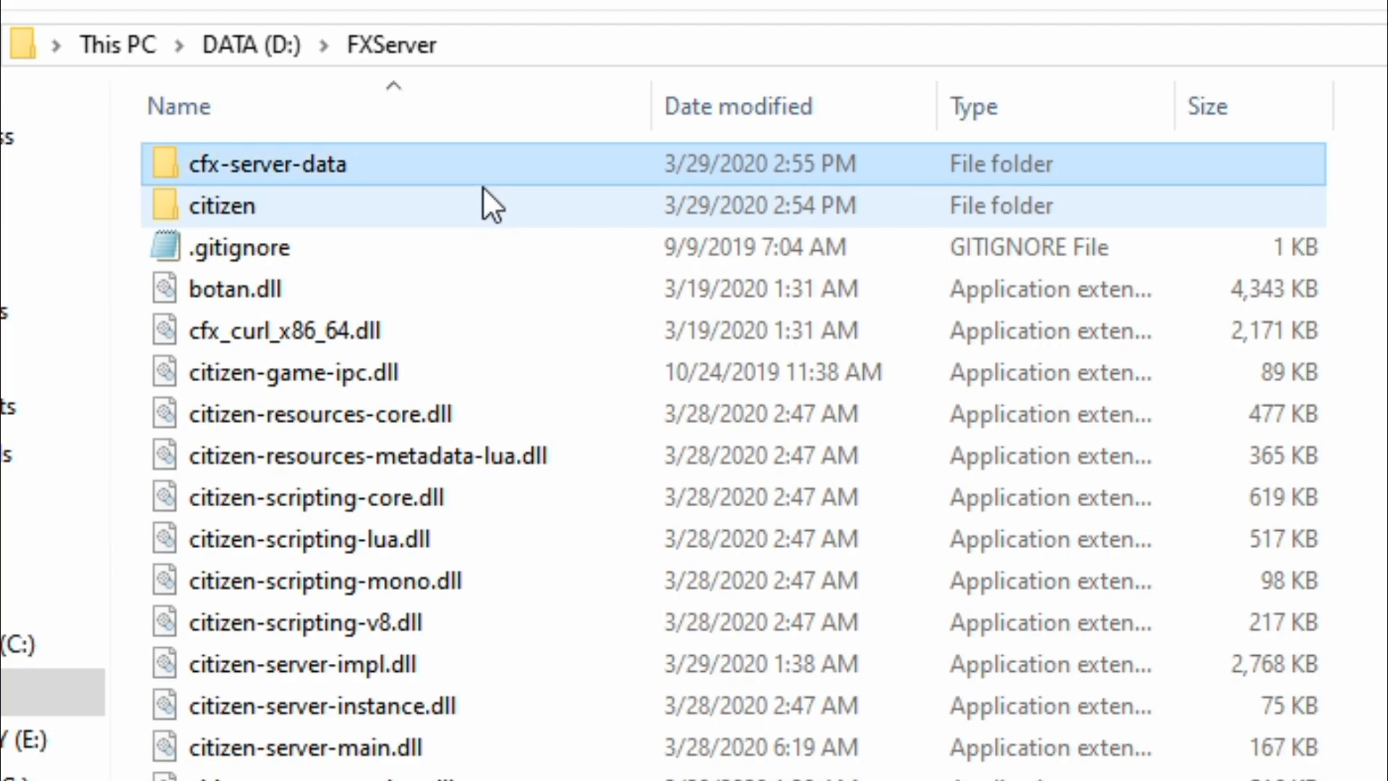
- Move the resources folder from cfx-server-data up into FXServer and open it in its new location
mouse_move(262, 178)
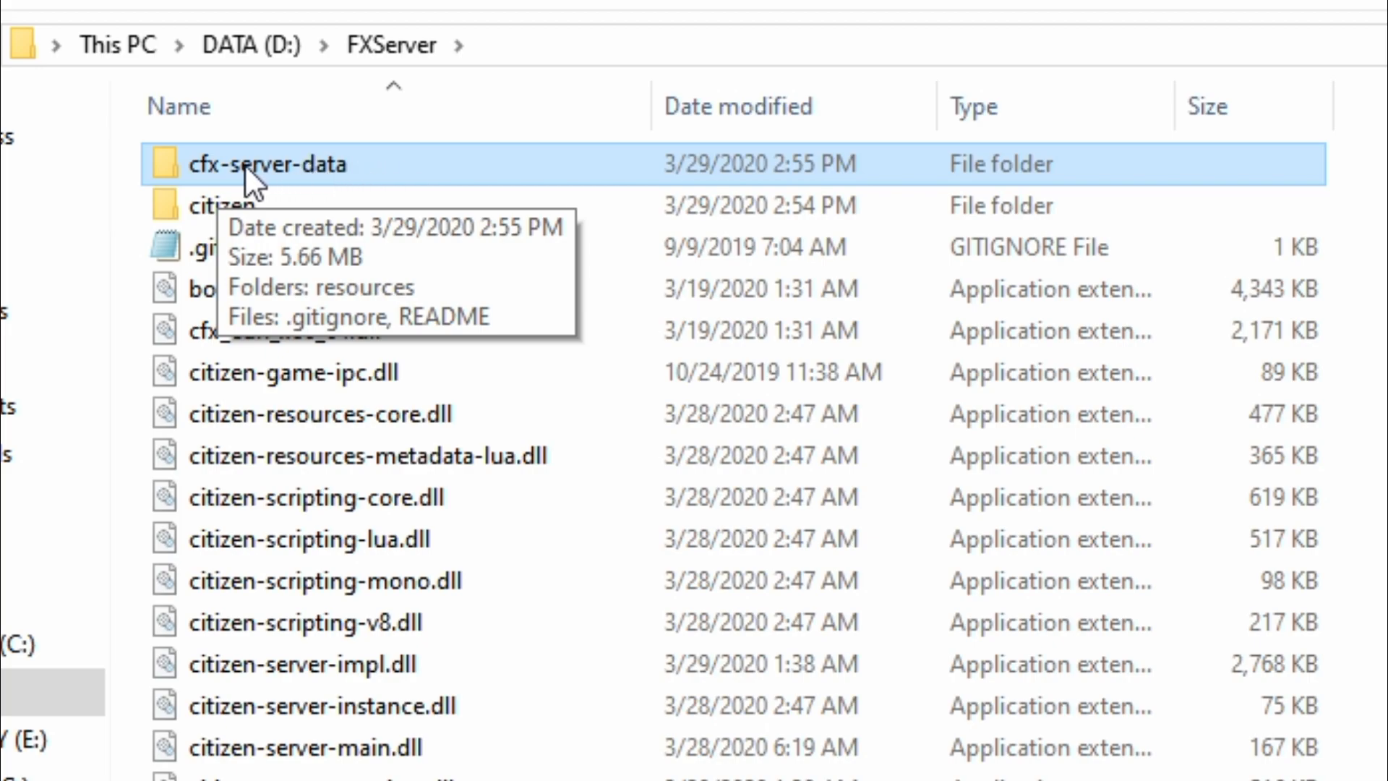
double_click(395, 168)
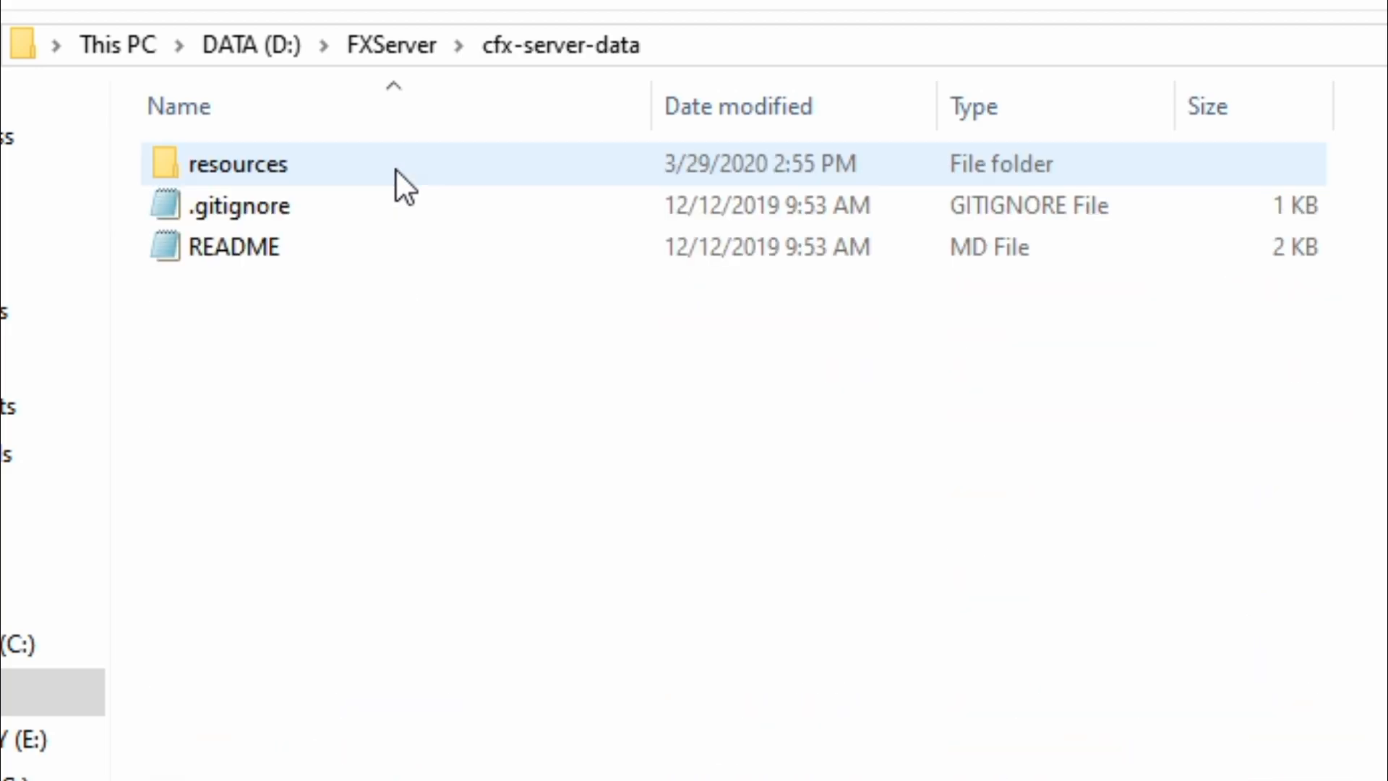
left_click(318, 169)
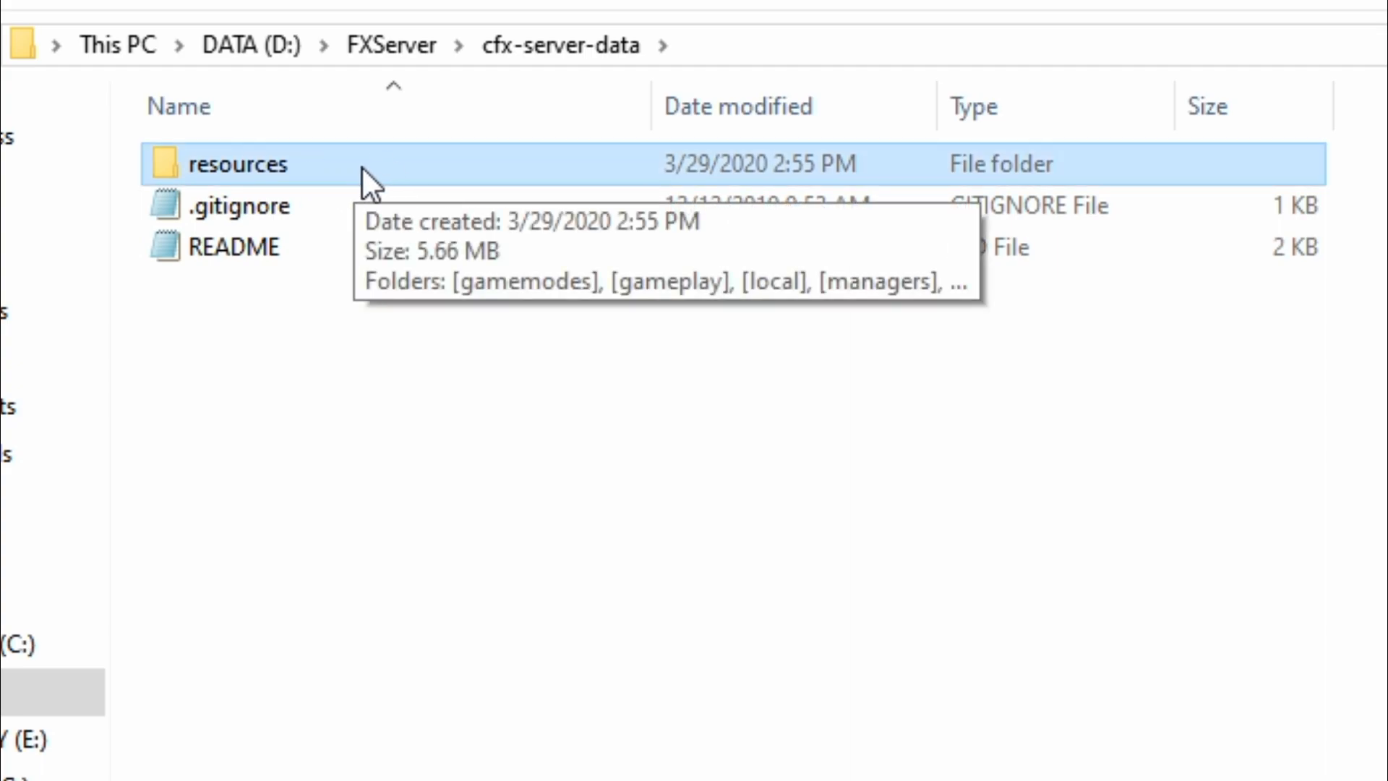
left_click_drag(360, 172, 398, 45)
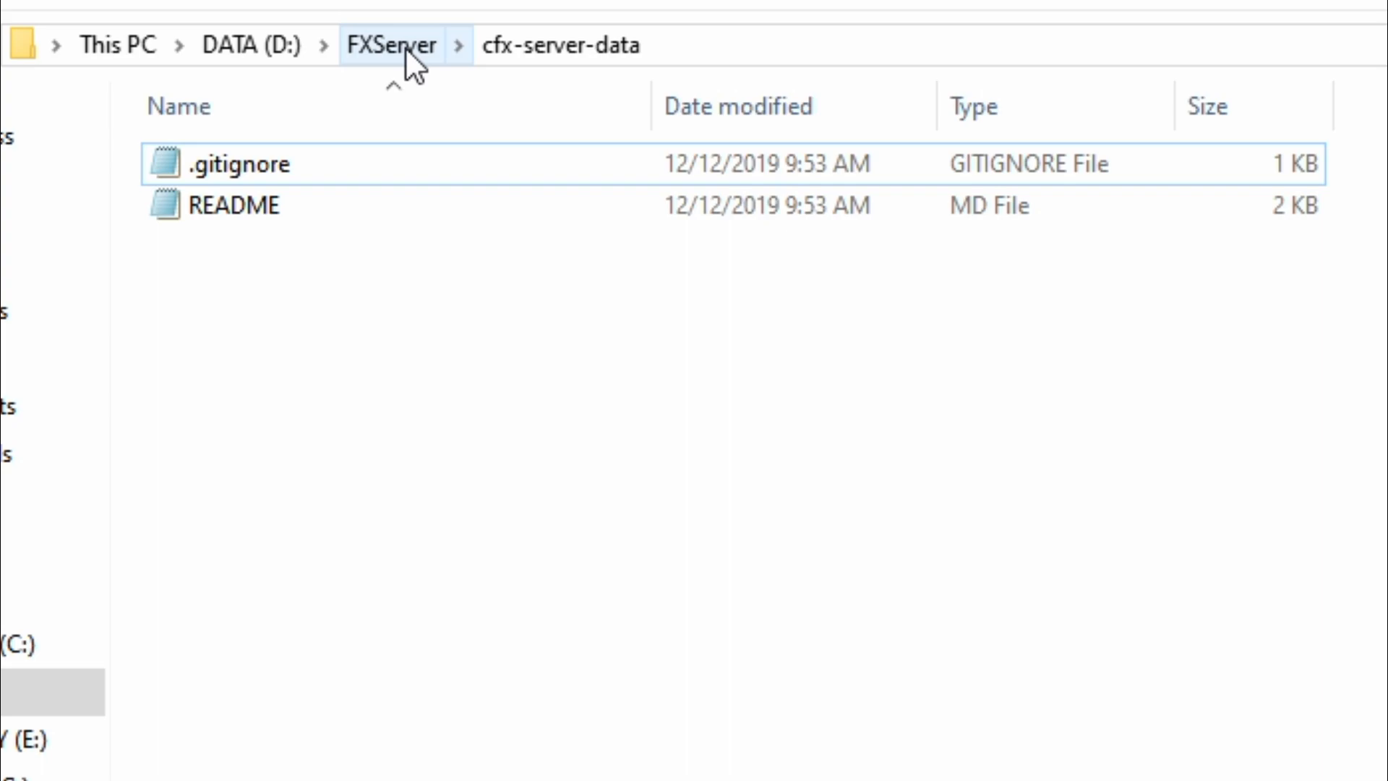
key("alt+Up")
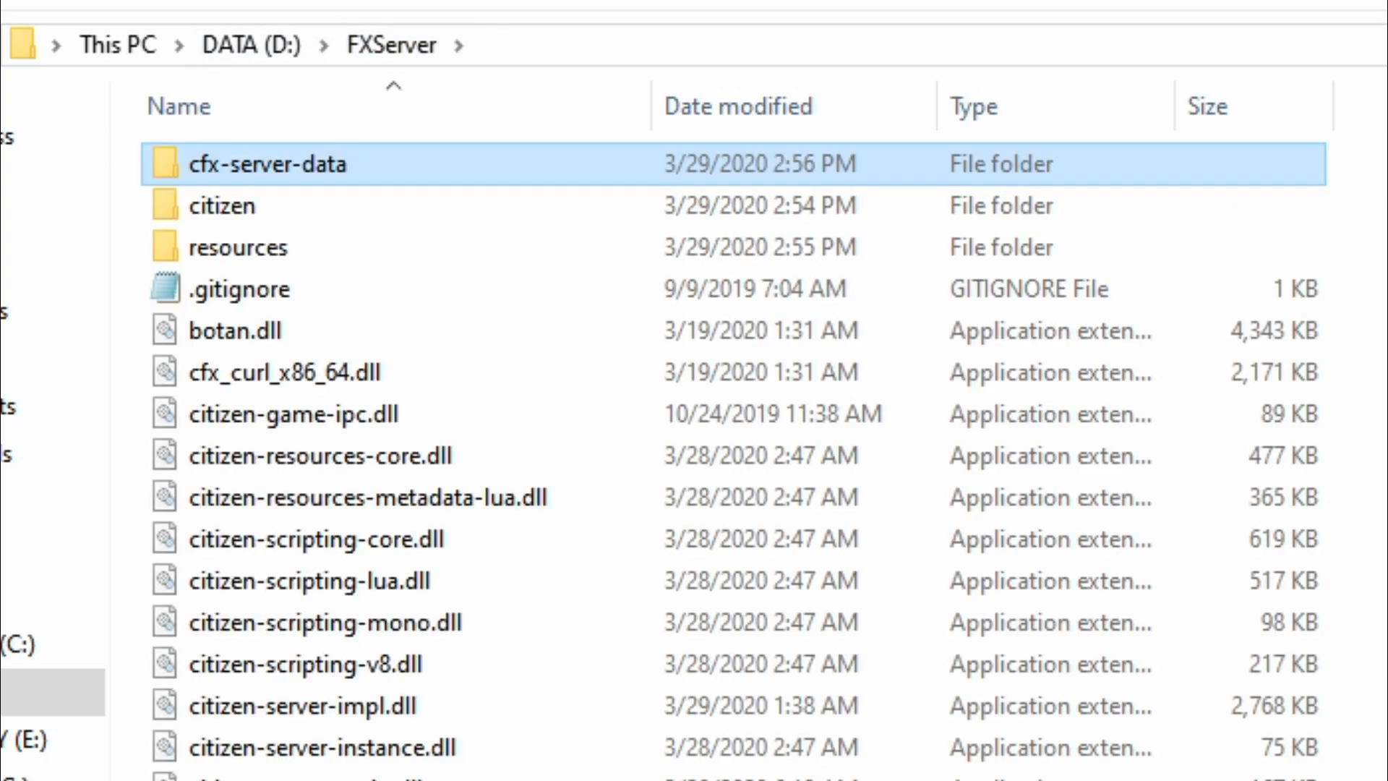
left_click(312, 246)
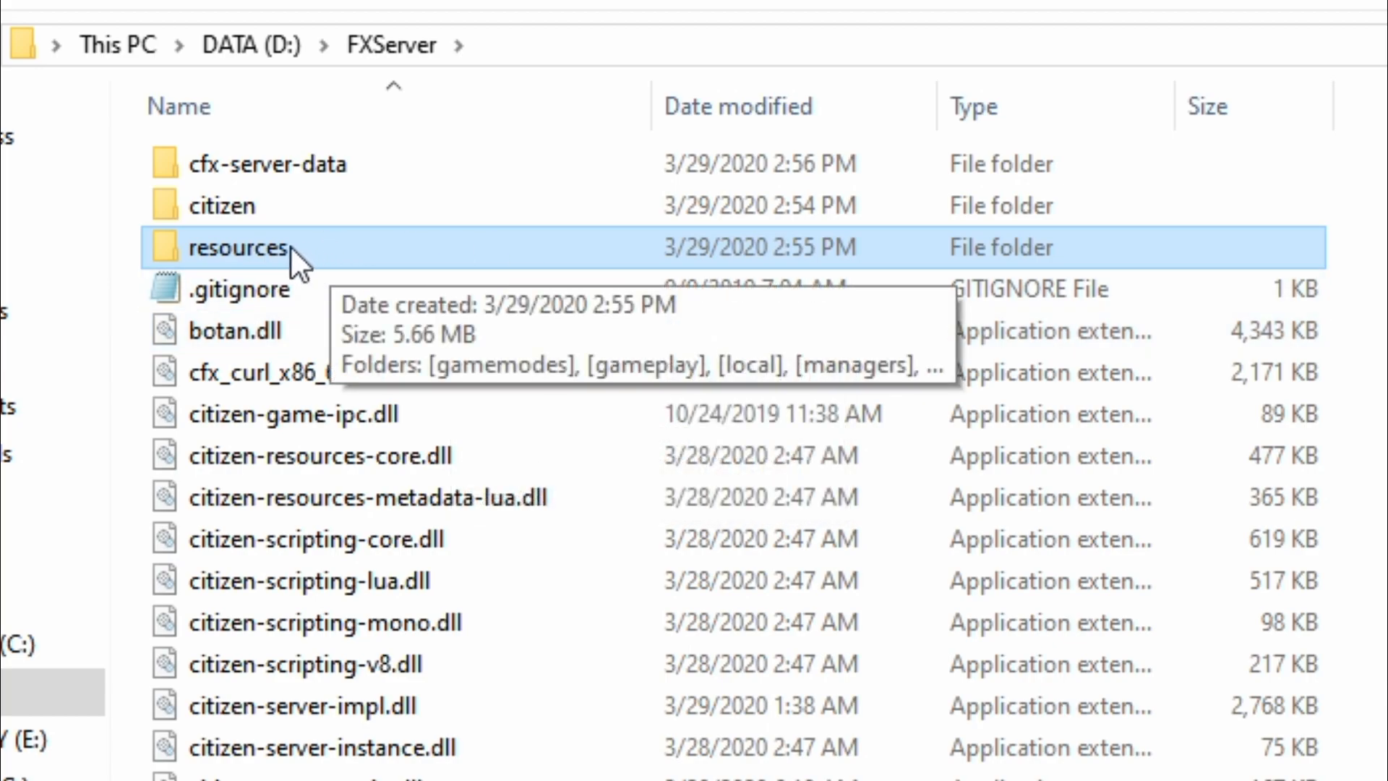
double_click(341, 246)
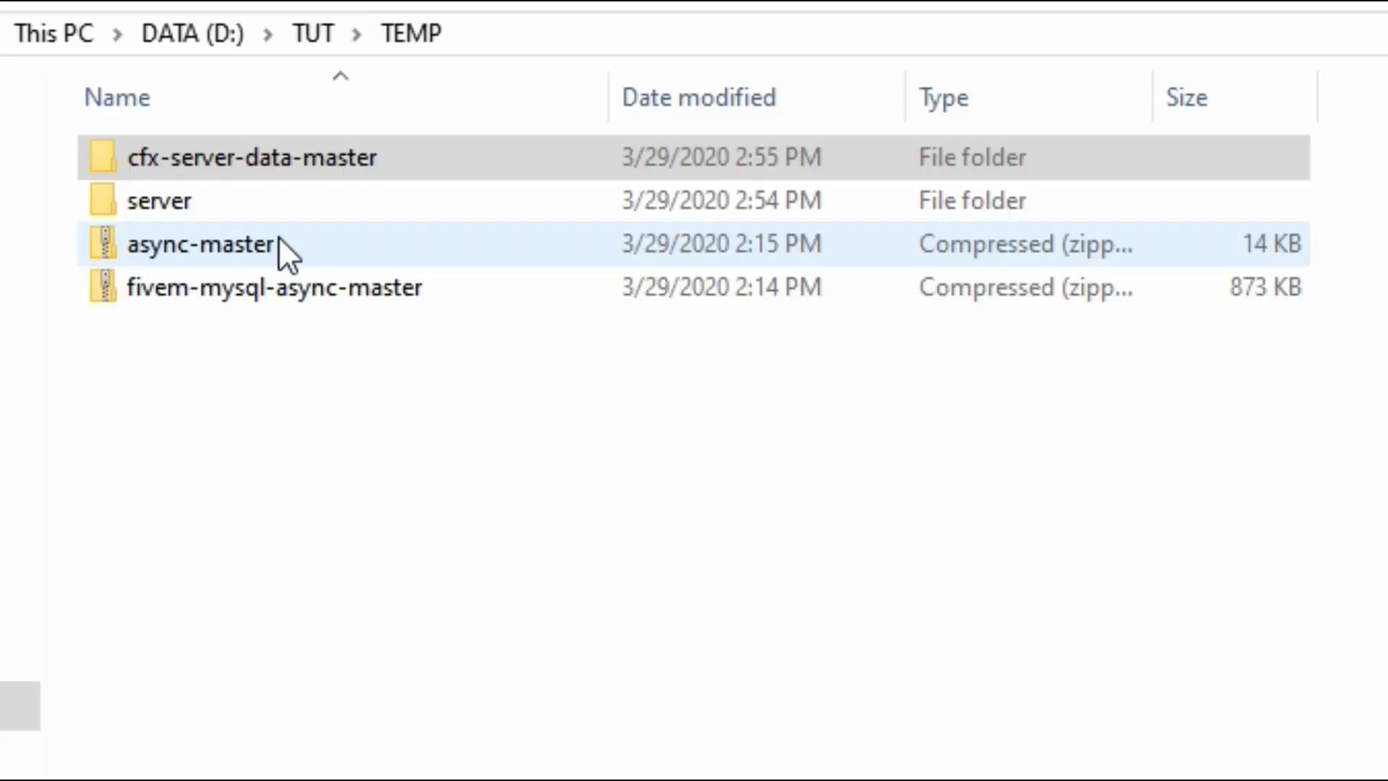
- Extract the async-master archive in the TEMP folder into its own "async-master" subfolder with 7-Zip
left_click(127, 218)
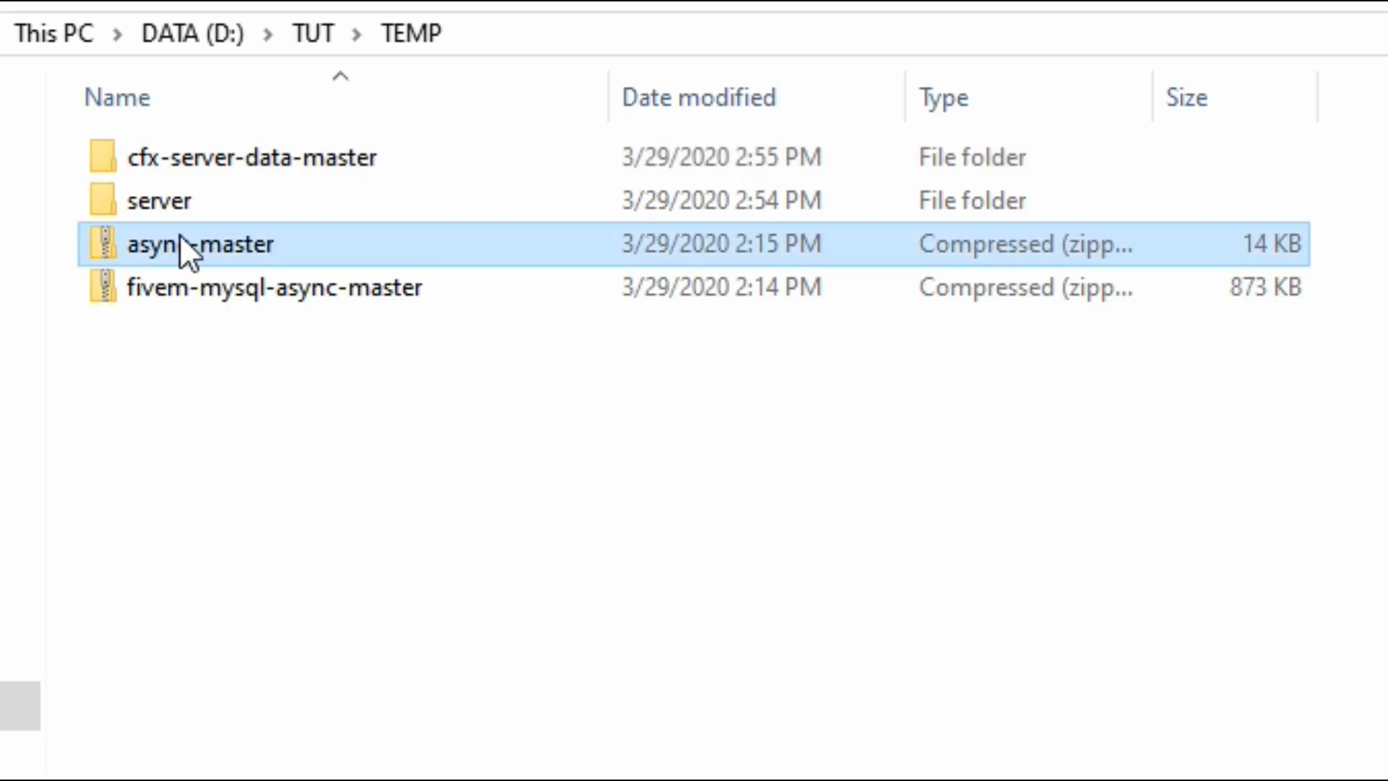
right_click(249, 244)
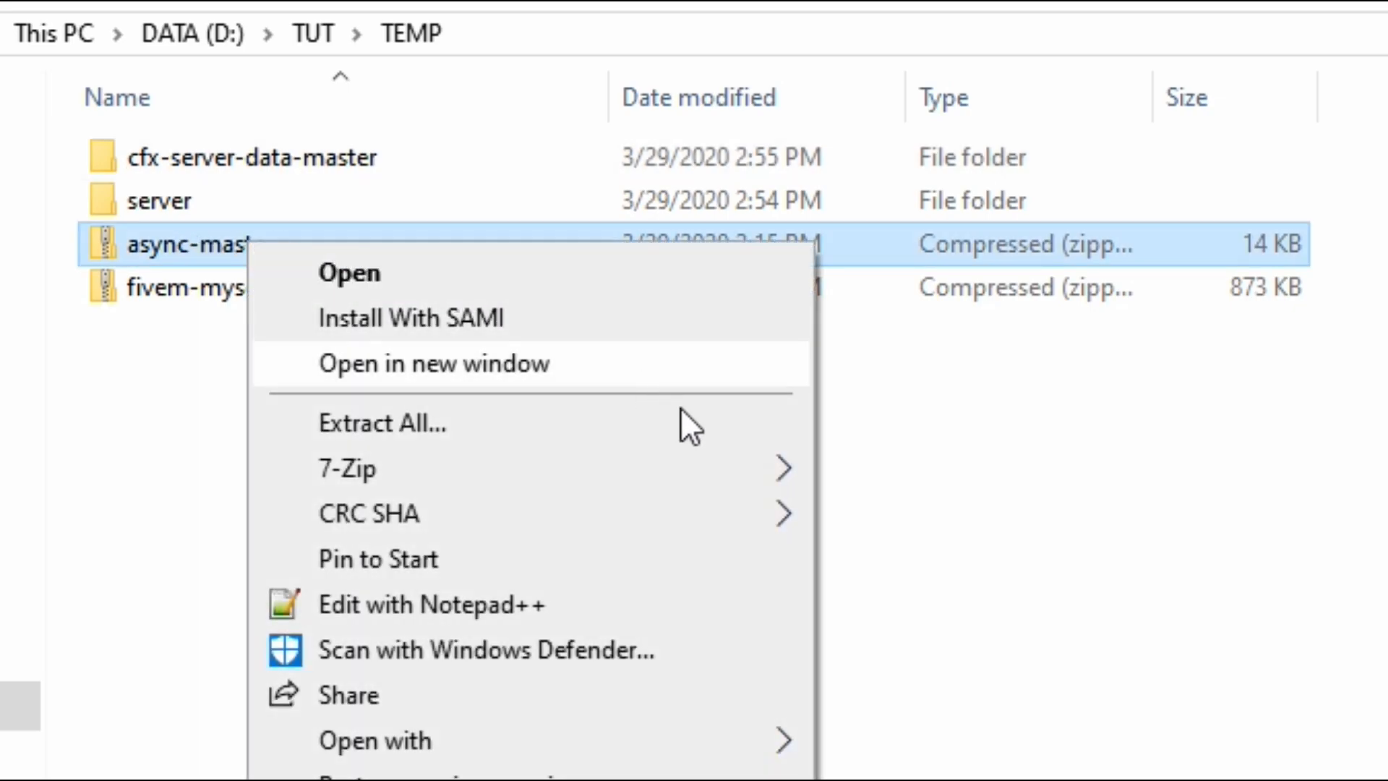
mouse_move(774, 467)
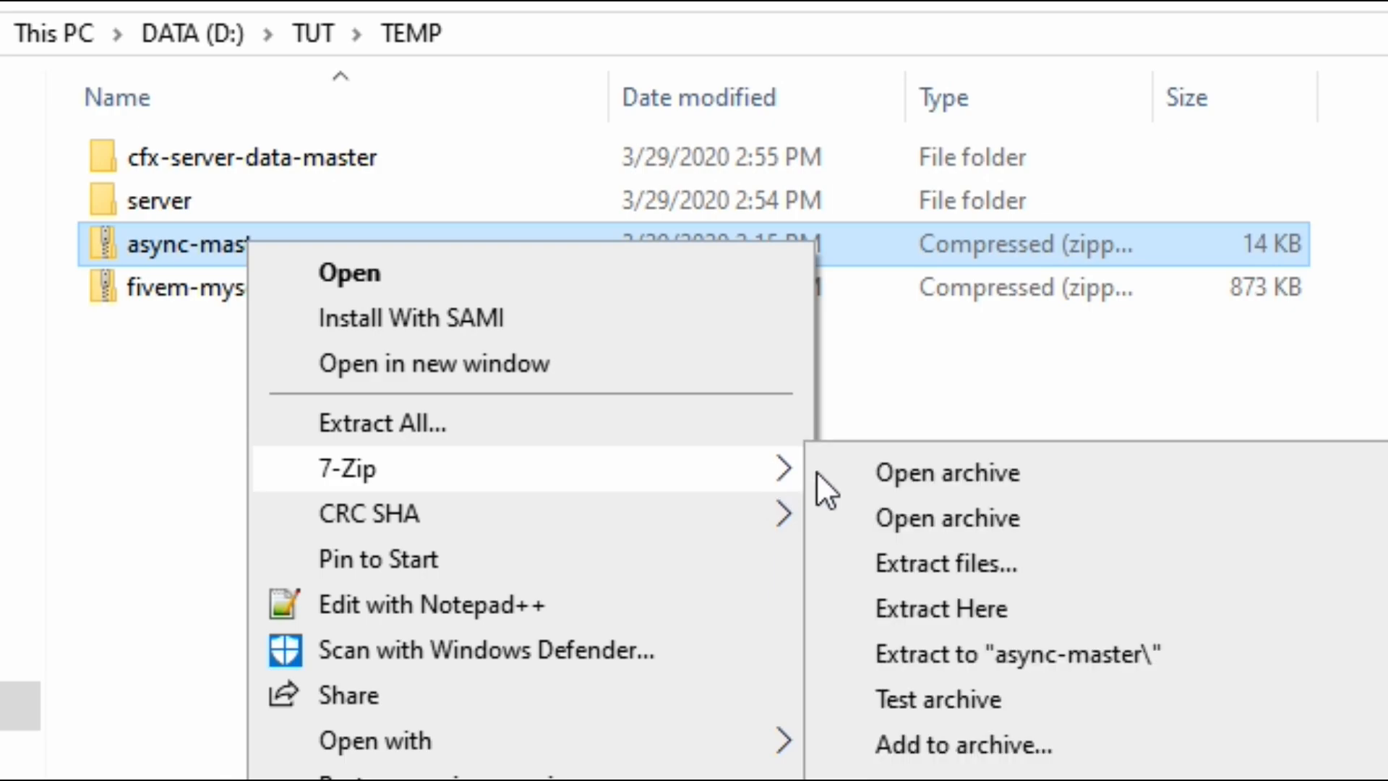
left_click(1139, 654)
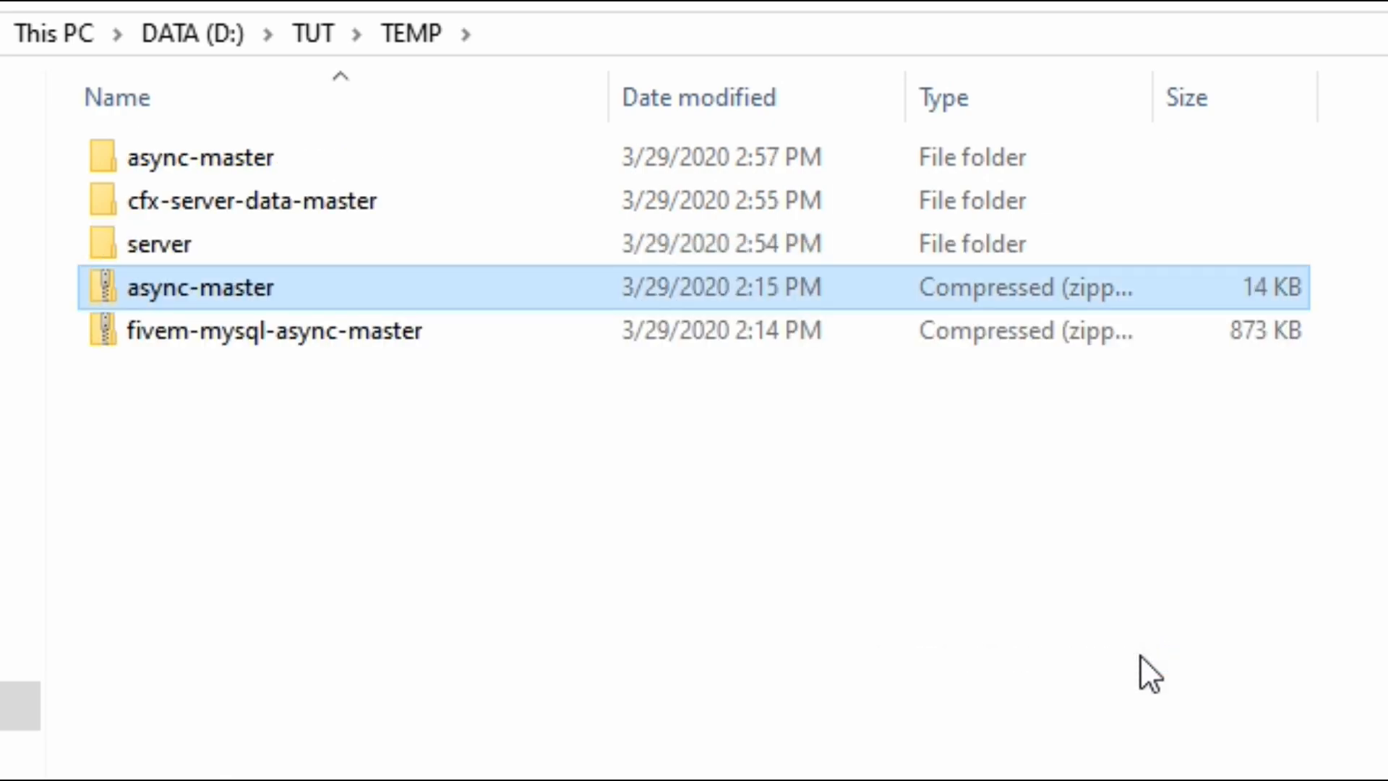
- Delete the async-master archive and copy the extracted async-master folder into FXServer\resources
key("Delete")
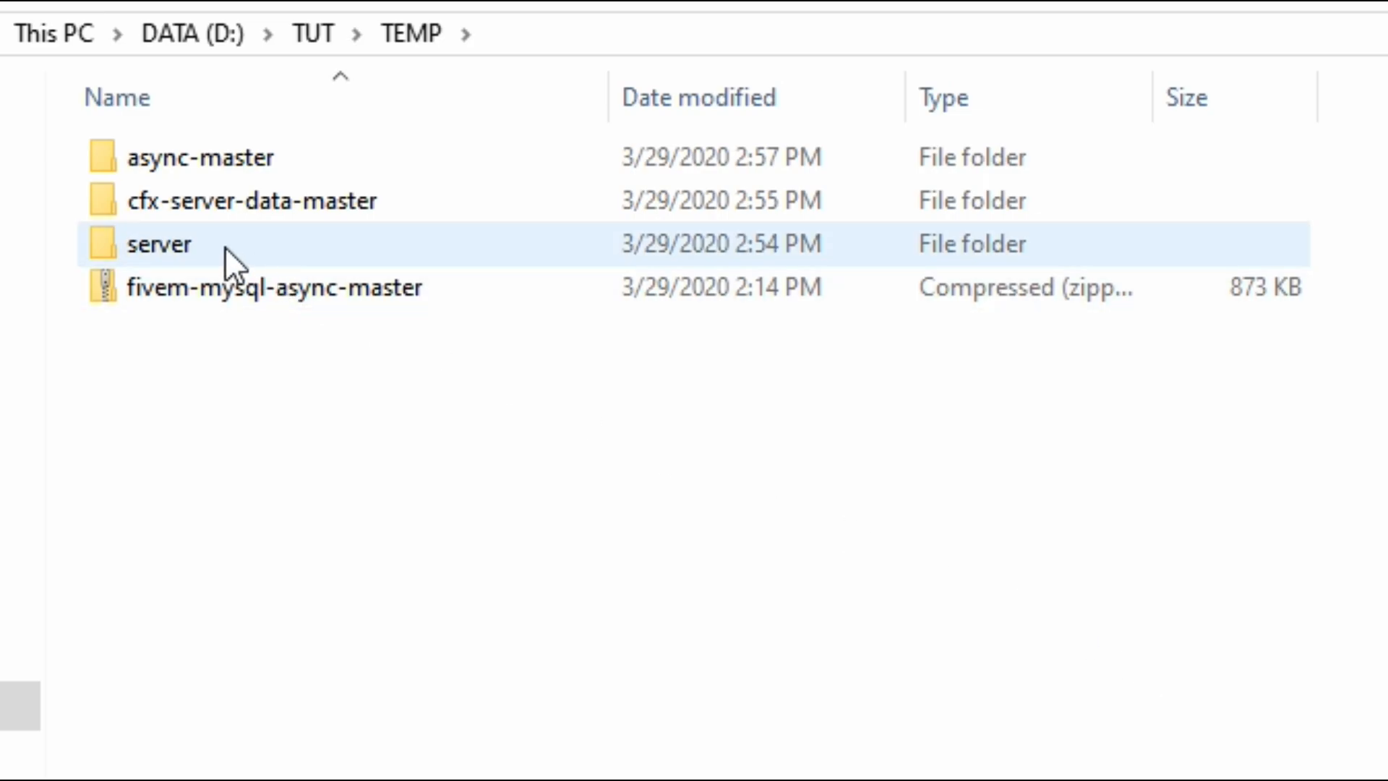
left_click(320, 165)
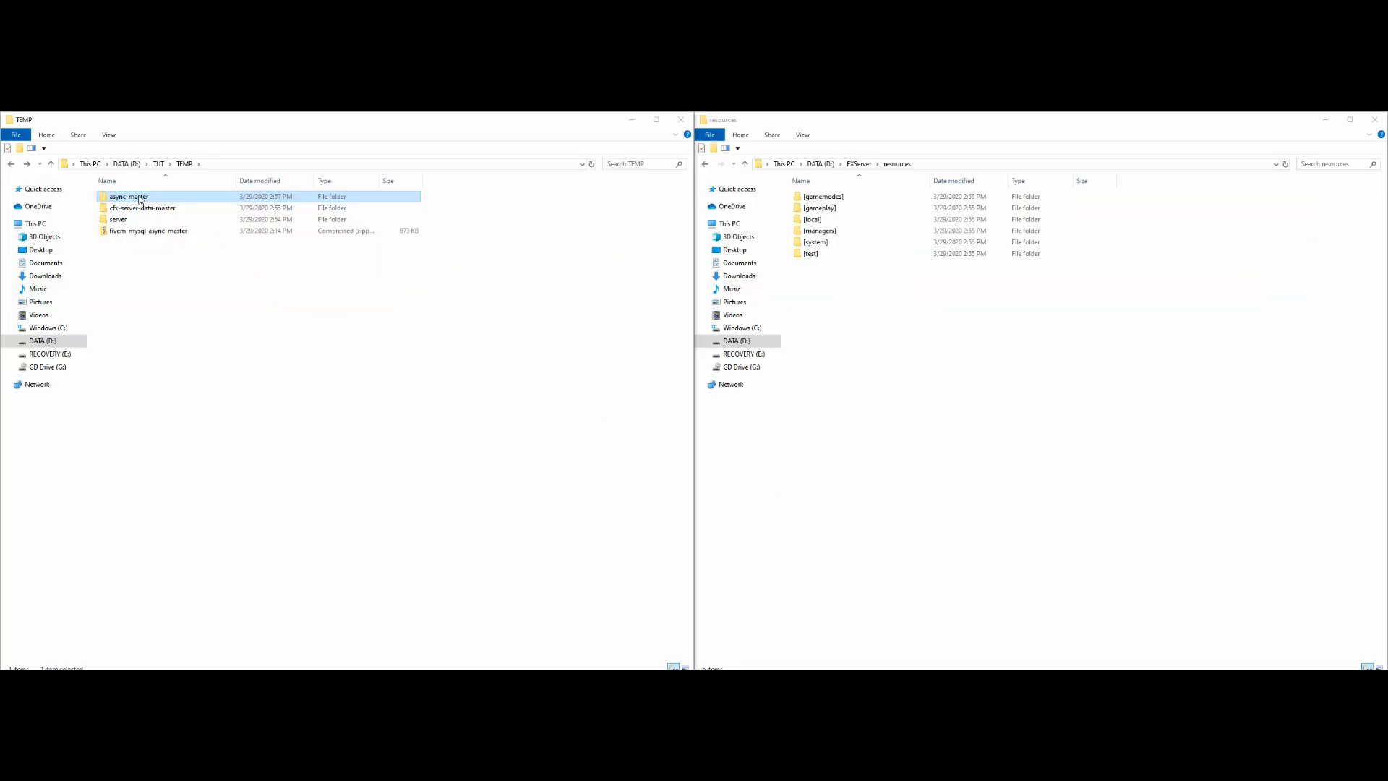
left_click_drag(134, 199, 981, 377)
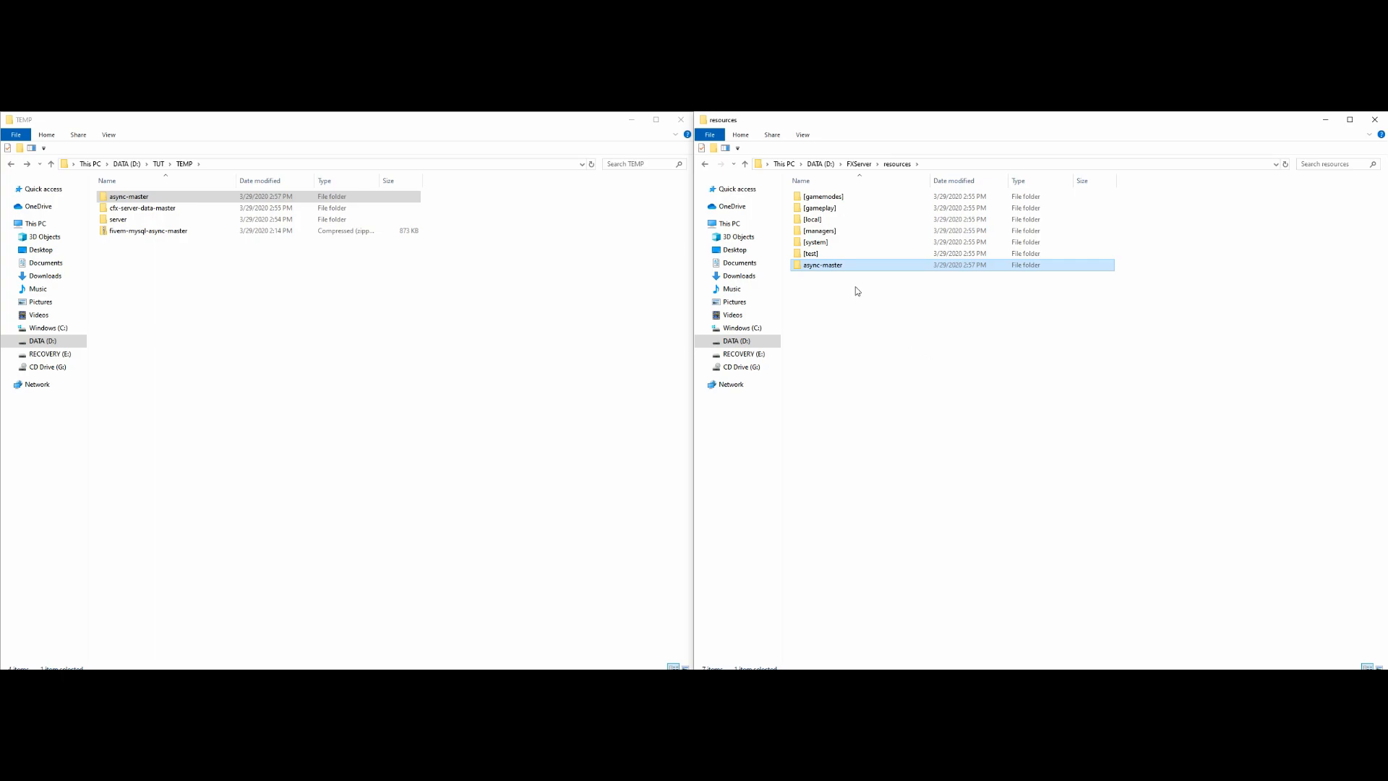
- Rename the async-master folder in FXServer\resources to async
left_click(845, 267)
left_click_drag(846, 265, 822, 265)
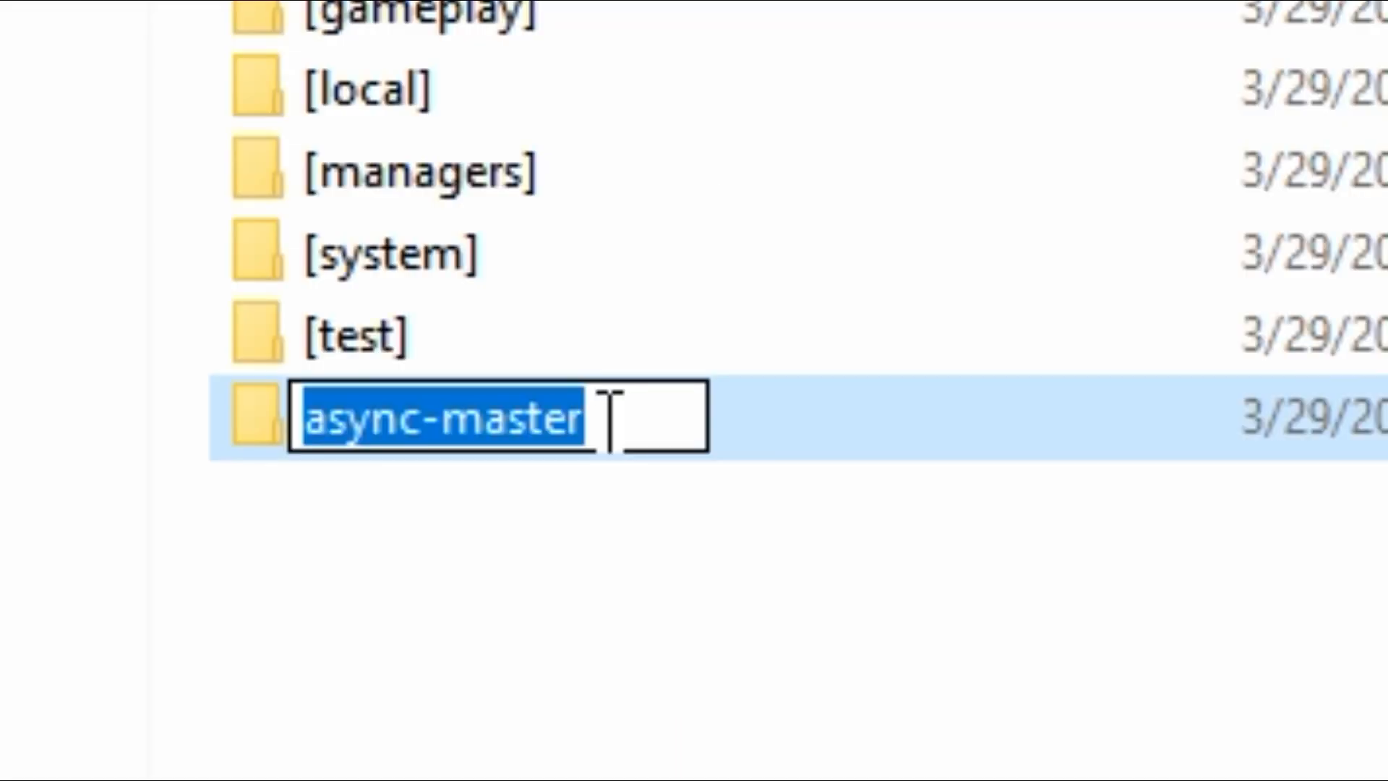
left_click_drag(443, 419, 421, 418)
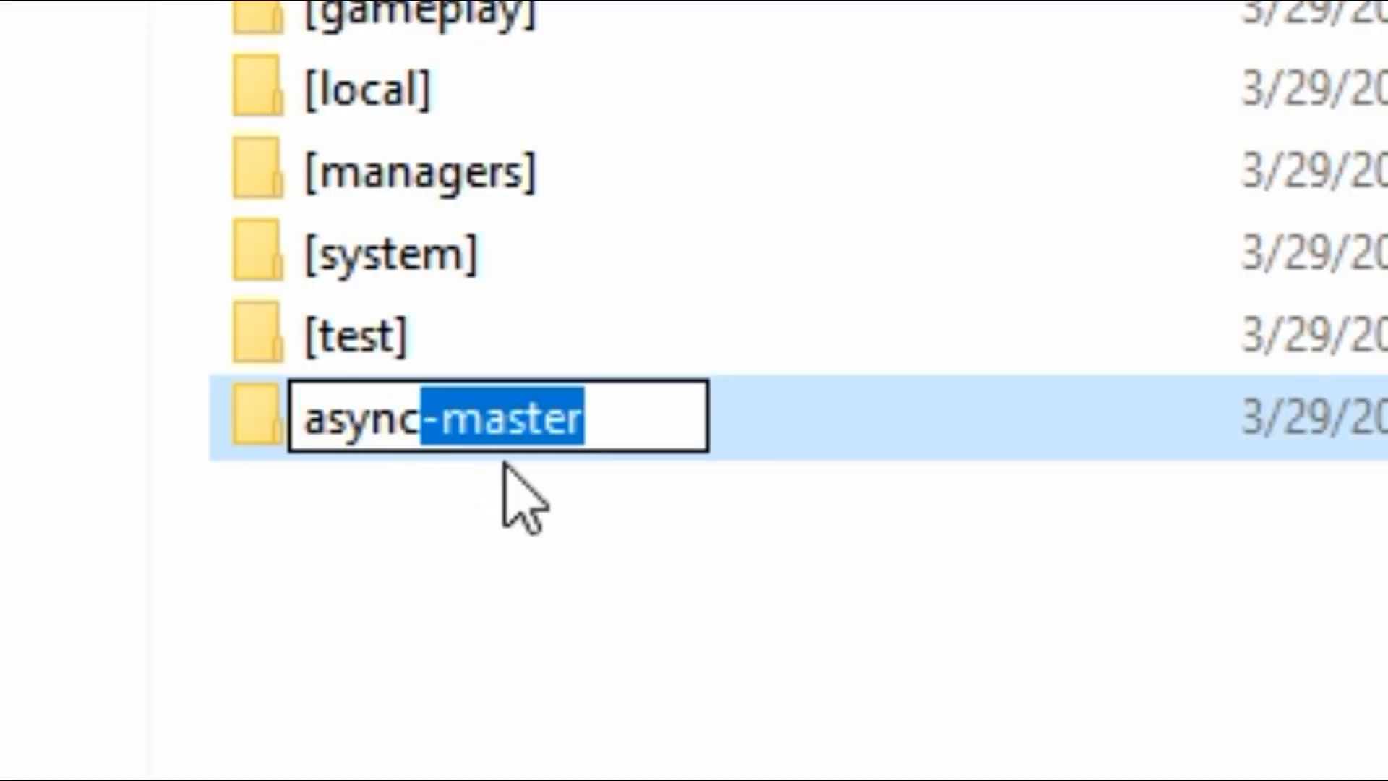
key("BackSpace")
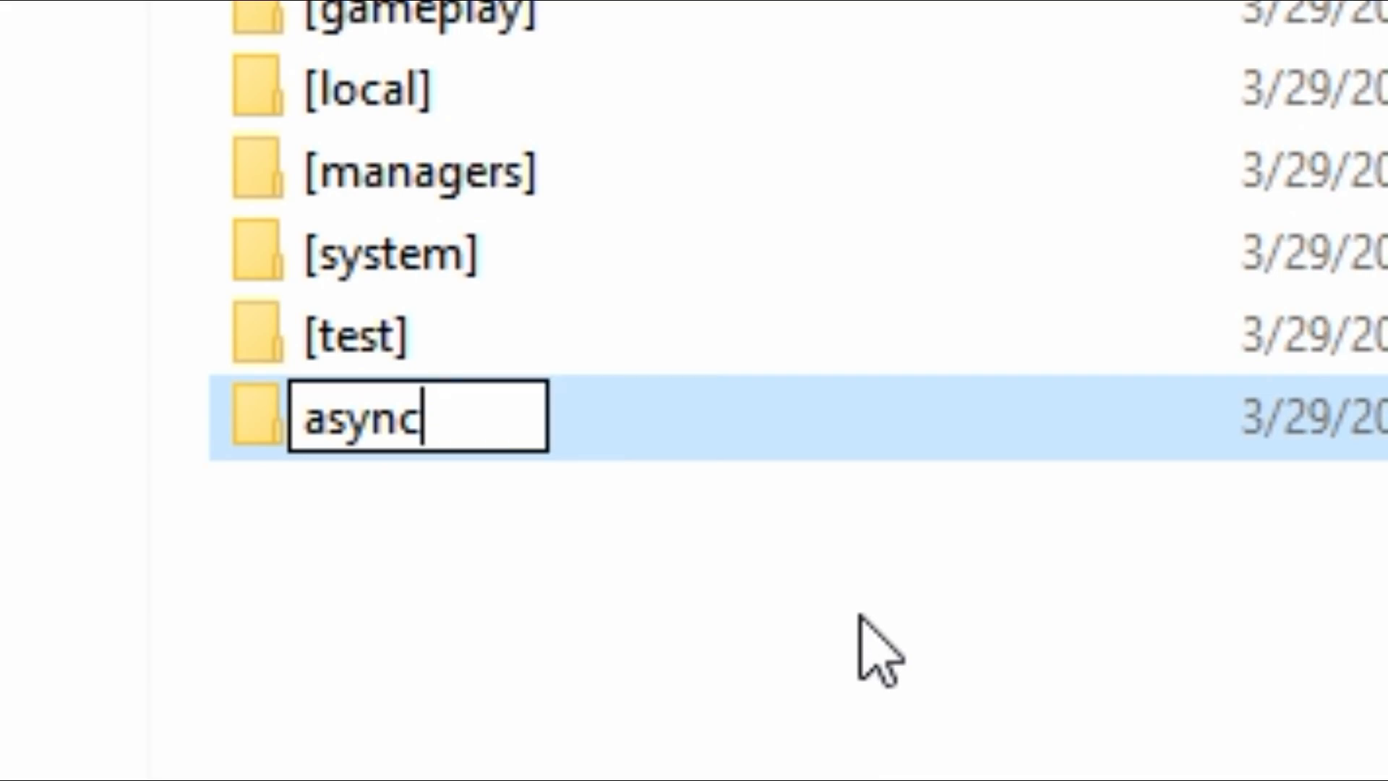
key("Return")
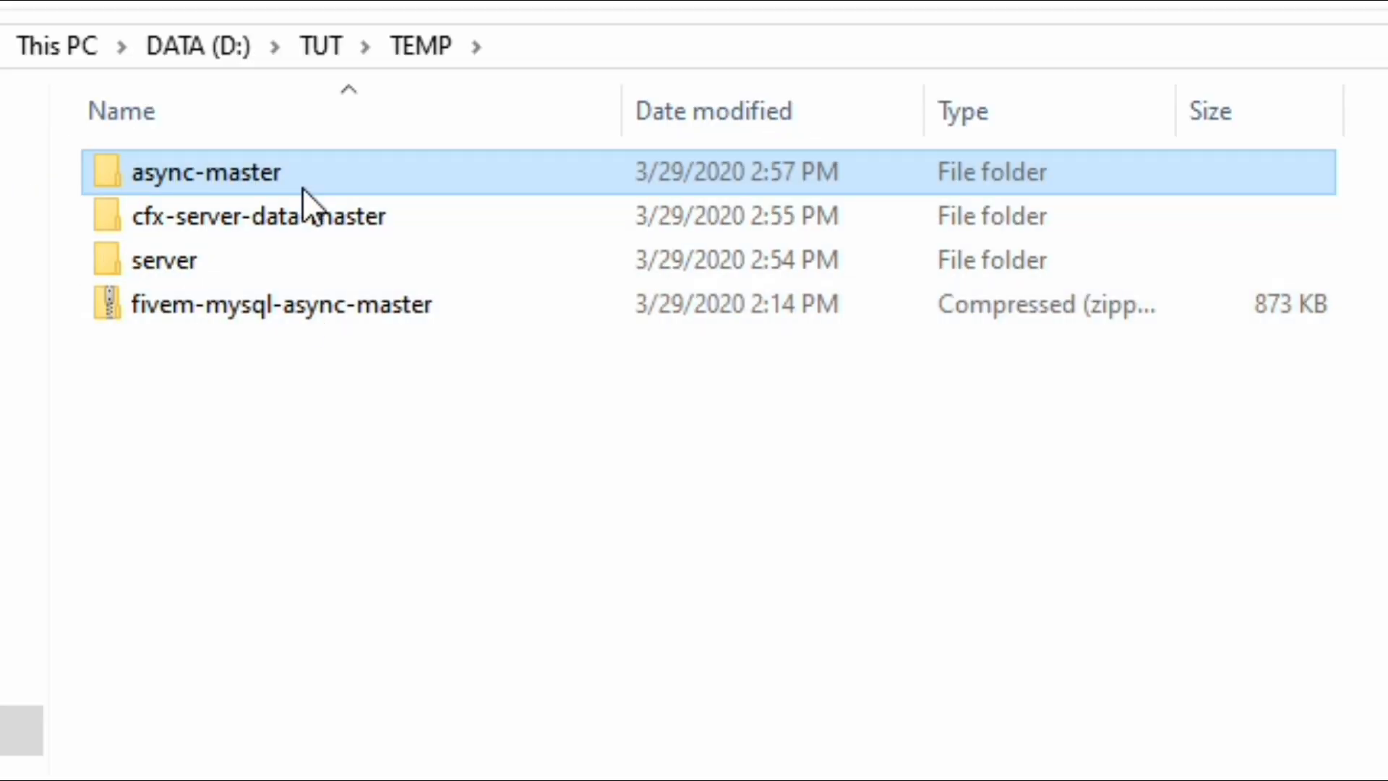
- Extract the fivem-mysql-async-master archive in the TEMP folder into its own "fivem-mysql-async-master" subfolder with 7-Zip
left_click(329, 297)
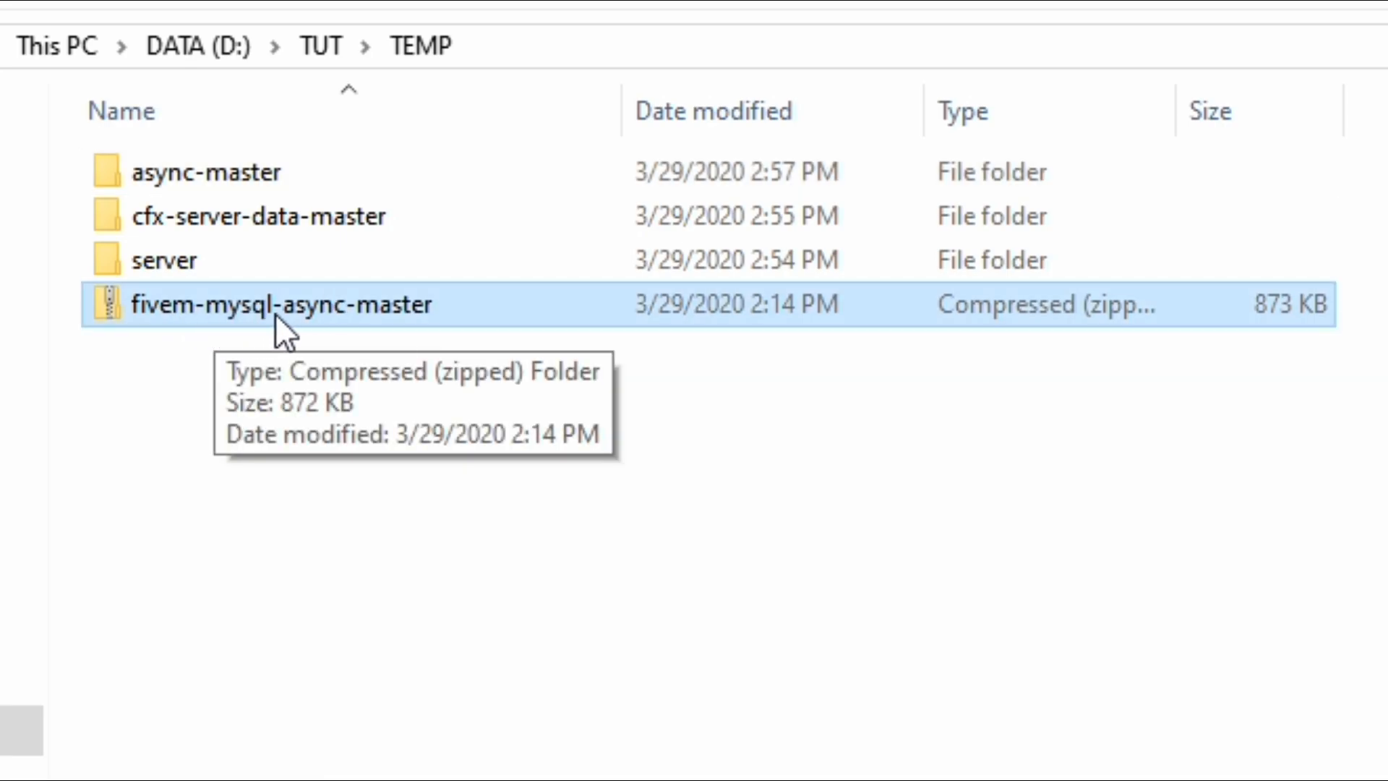
right_click(322, 316)
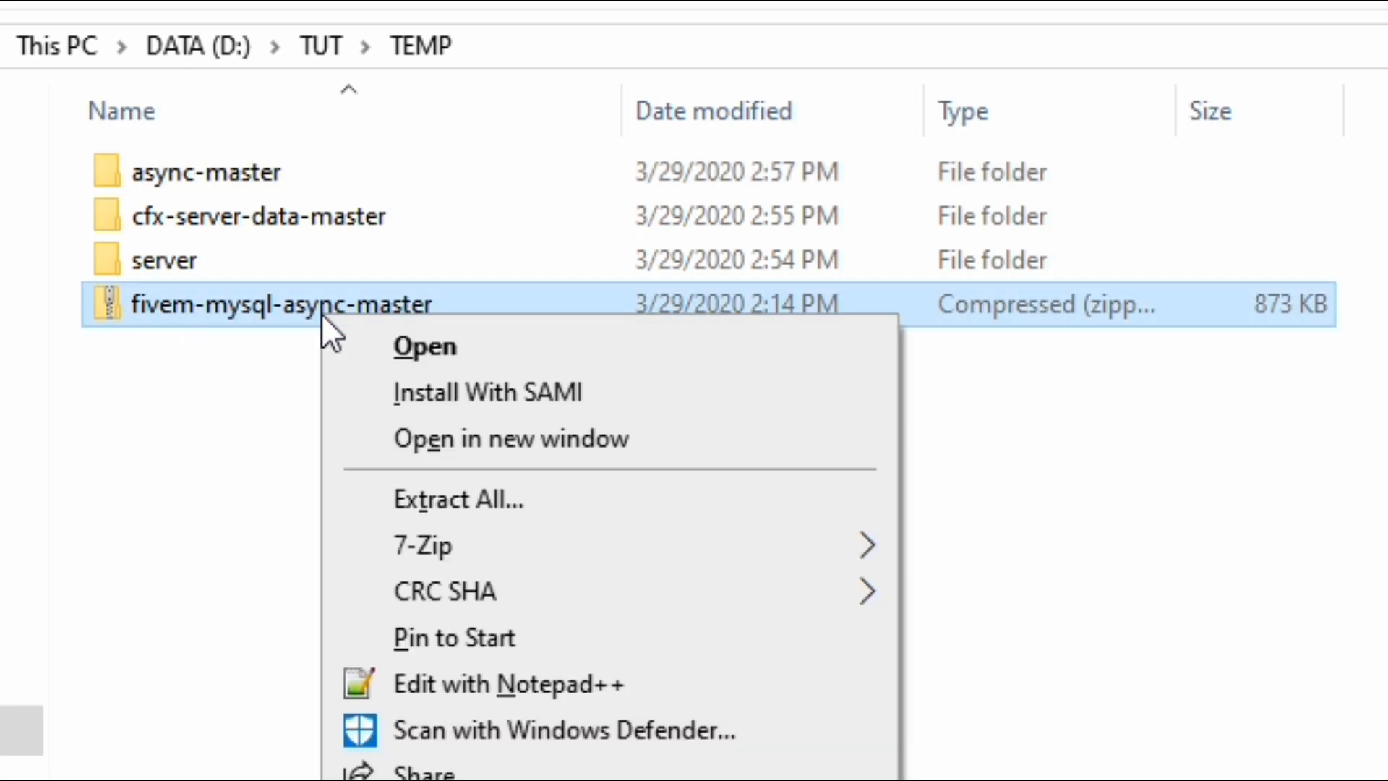
mouse_move(834, 544)
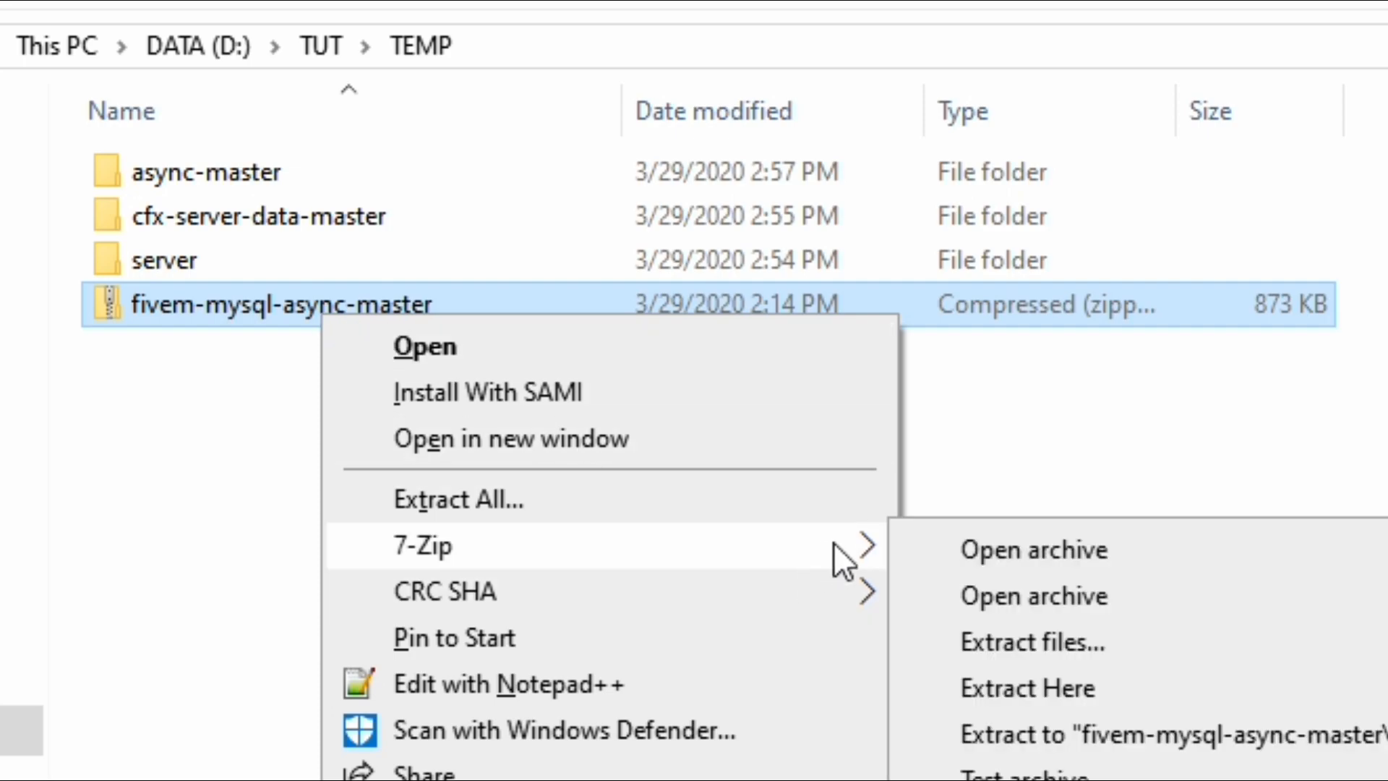
left_click(1273, 731)
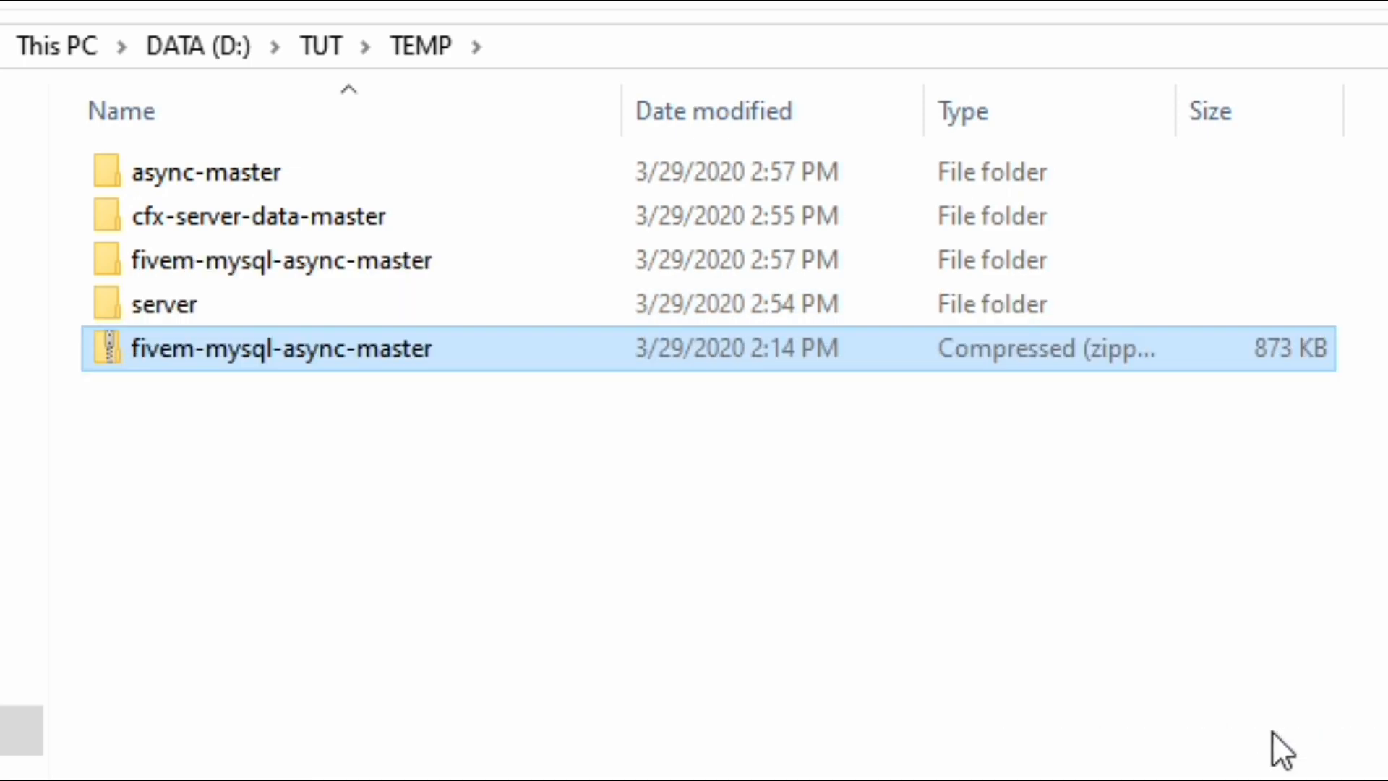
- Delete the fivem-mysql-async-master archive and copy the extracted fivem-mysql-async-master folder into FXServer\resources
key("Delete")
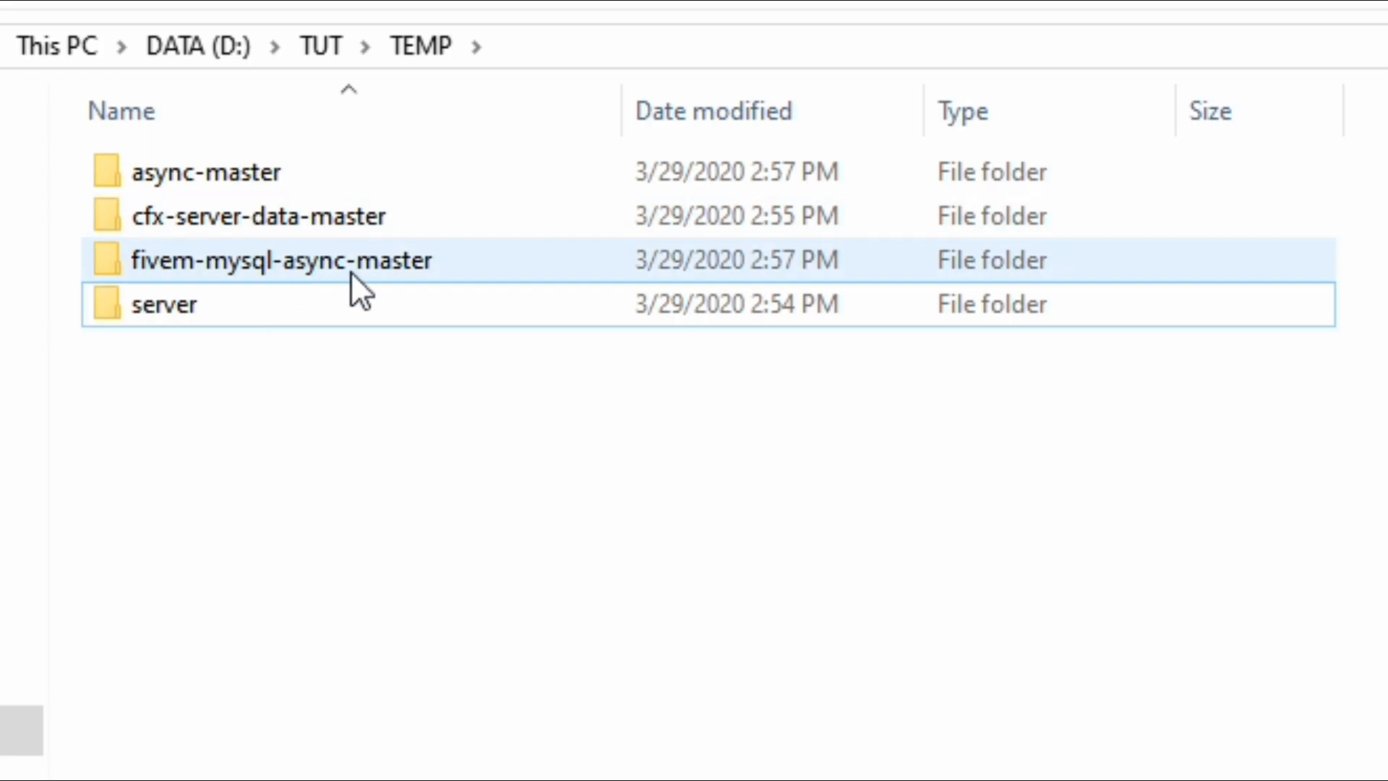
left_click(329, 262)
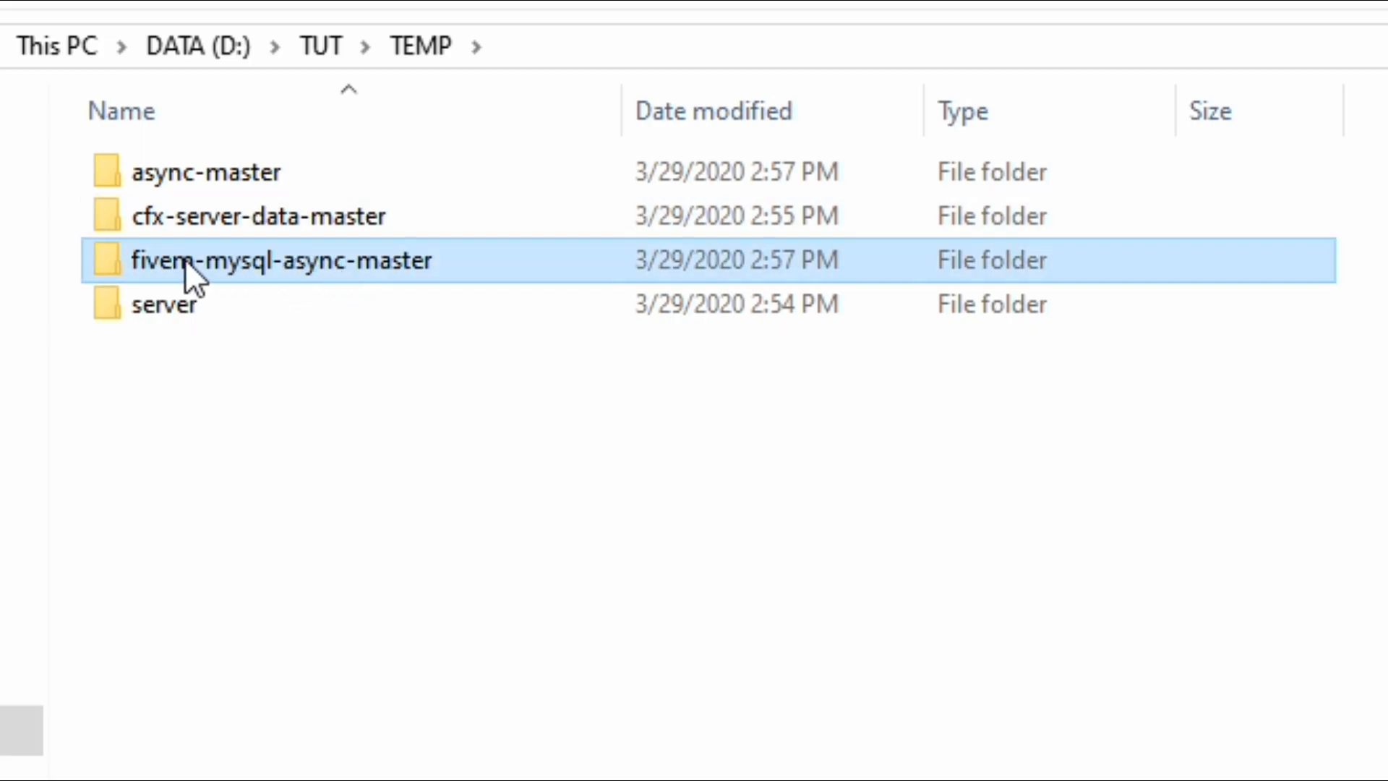
left_click_drag(267, 264, 1387, 244)
left_click_drag(785, 215, 1054, 416)
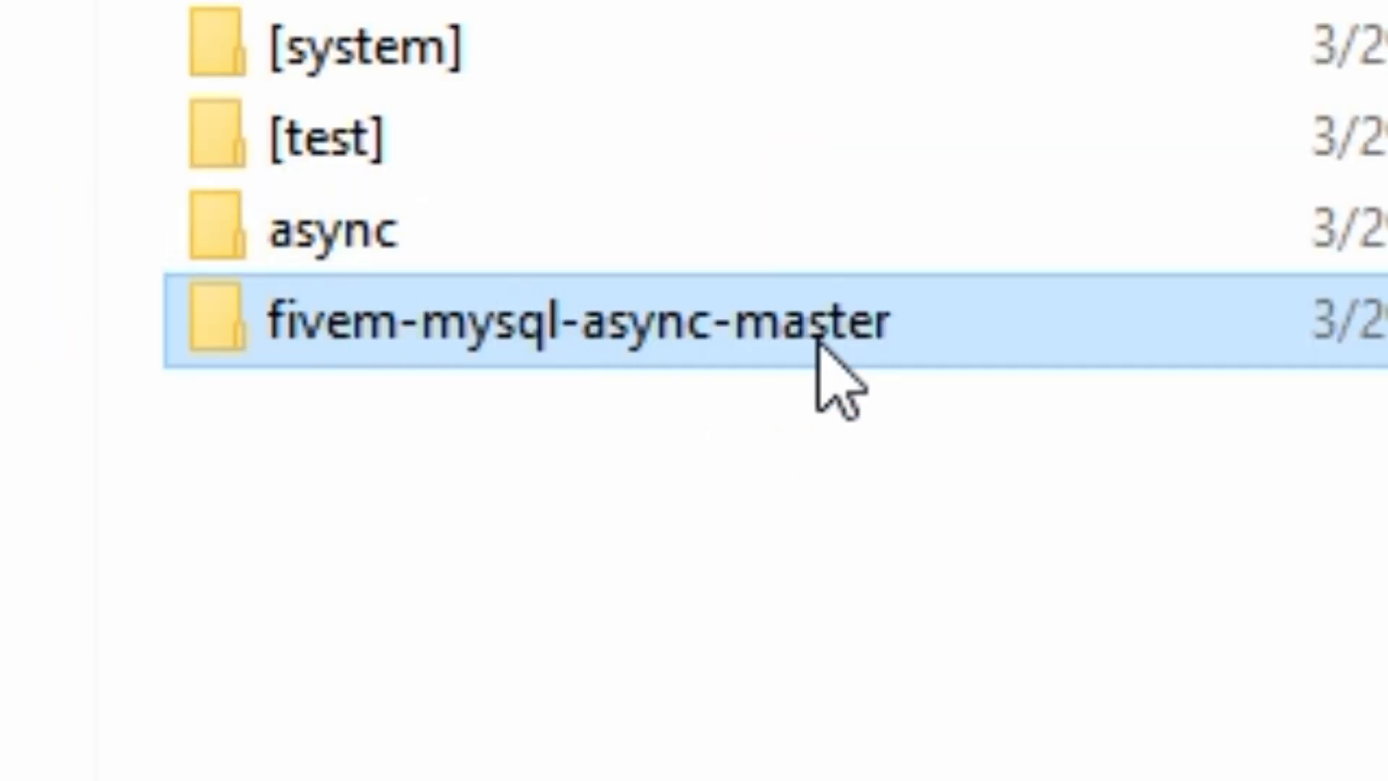
- Rename the fivem-mysql-async-master folder in FXServer\resources to mysql-async
left_click(890, 349)
left_click_drag(918, 319, 735, 369)
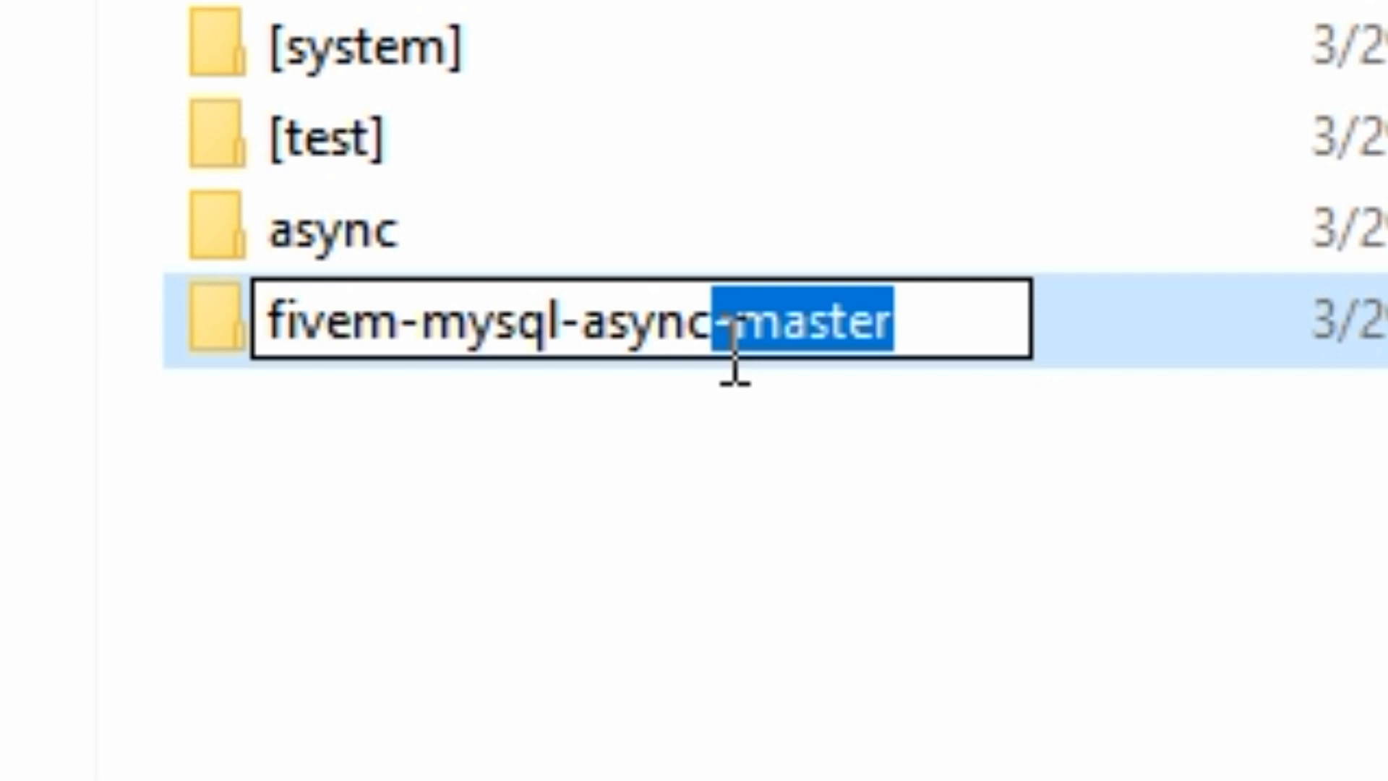
key("BackSpace")
left_click_drag(421, 318, 257, 350)
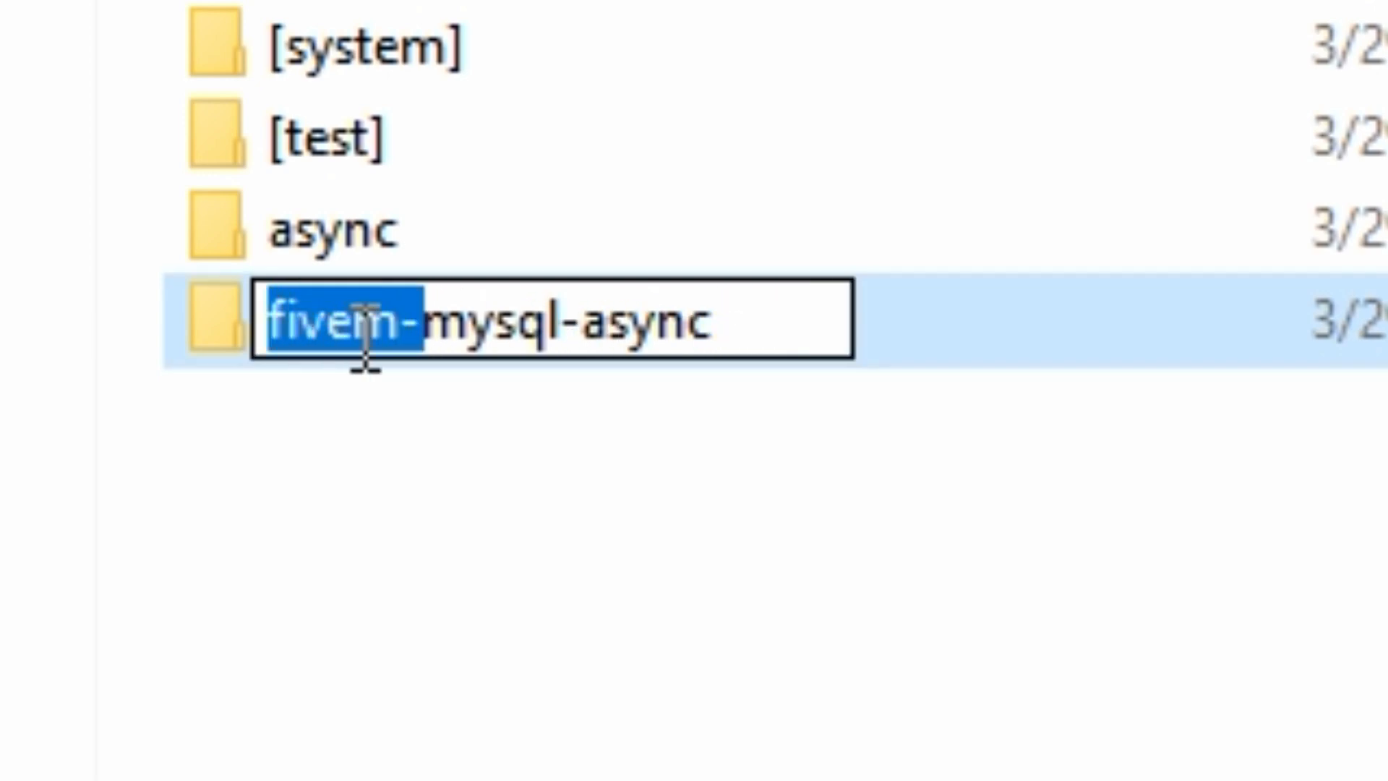
key("BackSpace")
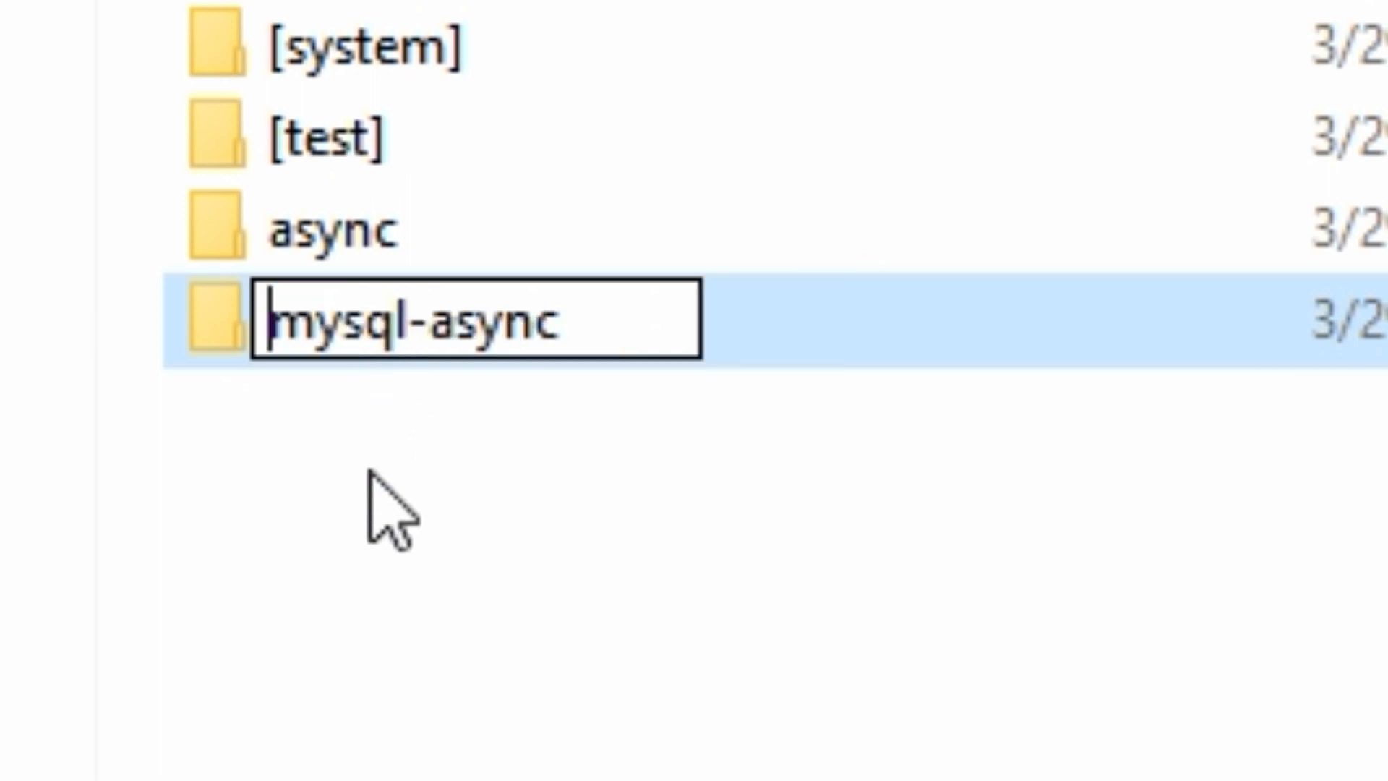
key("Return")
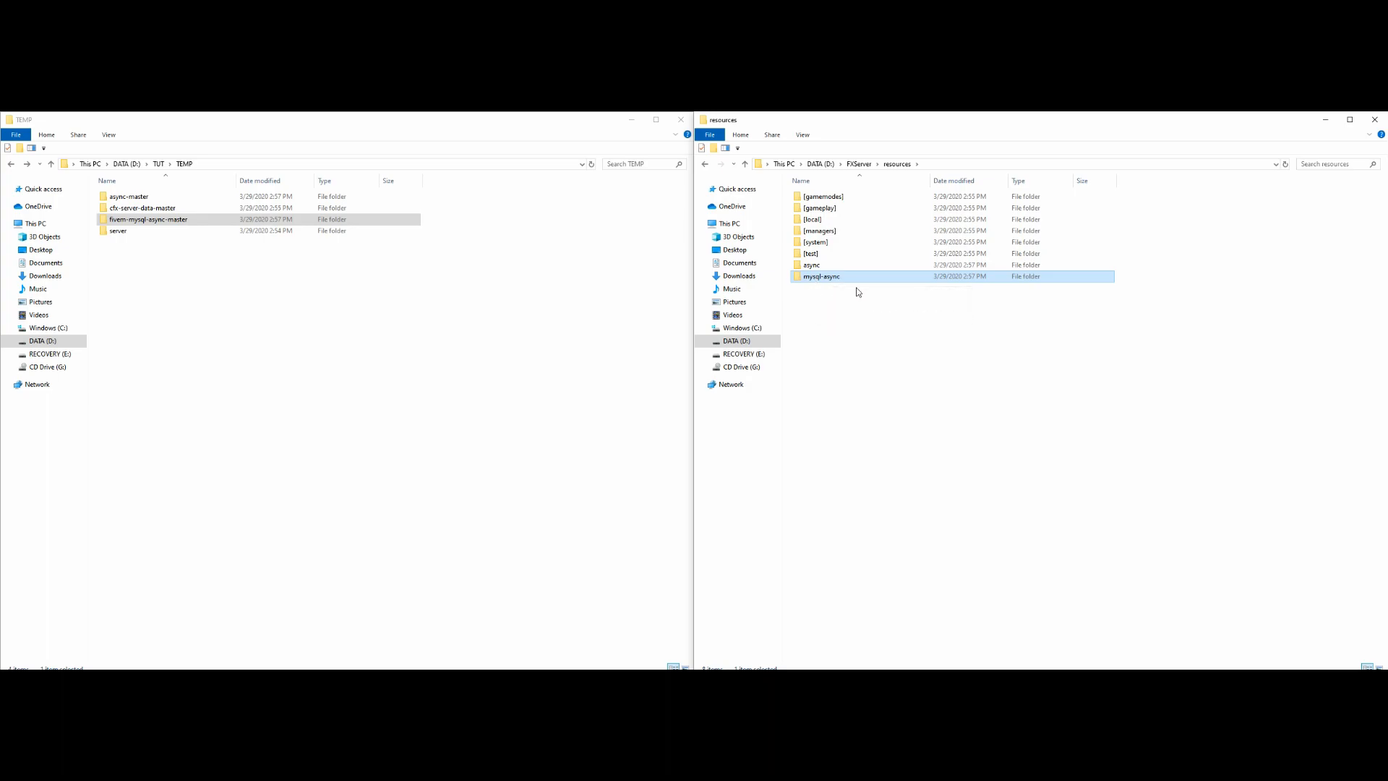
left_click(903, 322)
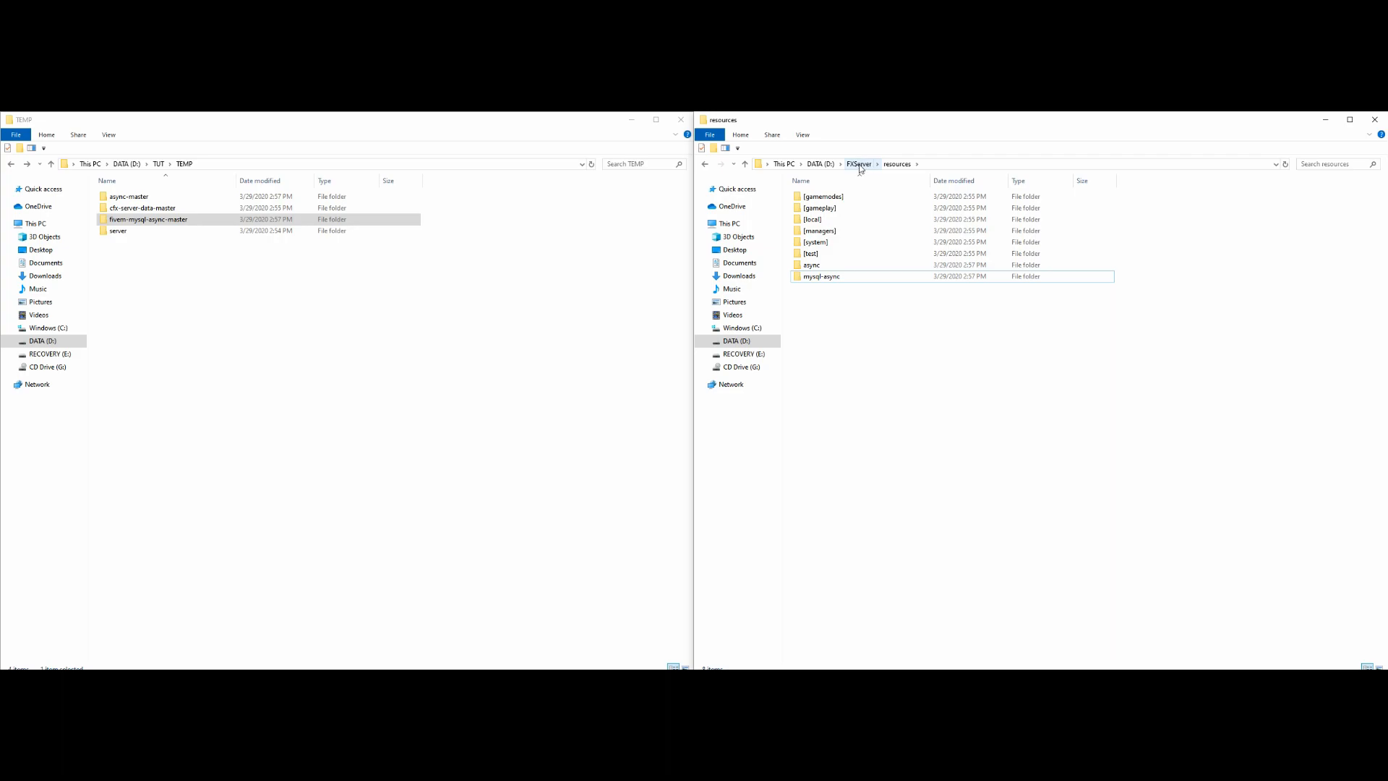
- Create a text document with the default name in the FXServer folder and open it in Notepad
left_click(705, 164)
left_click(1222, 334)
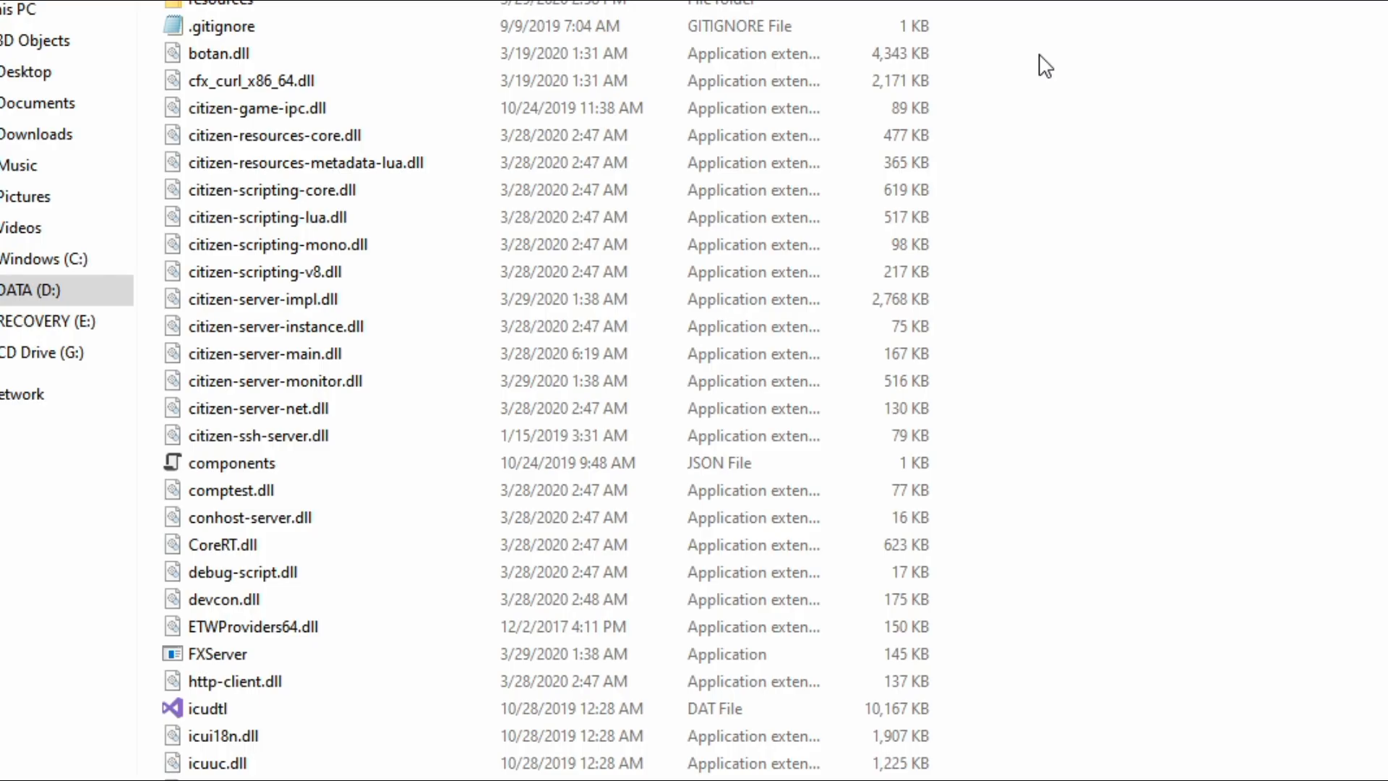
right_click(1160, 244)
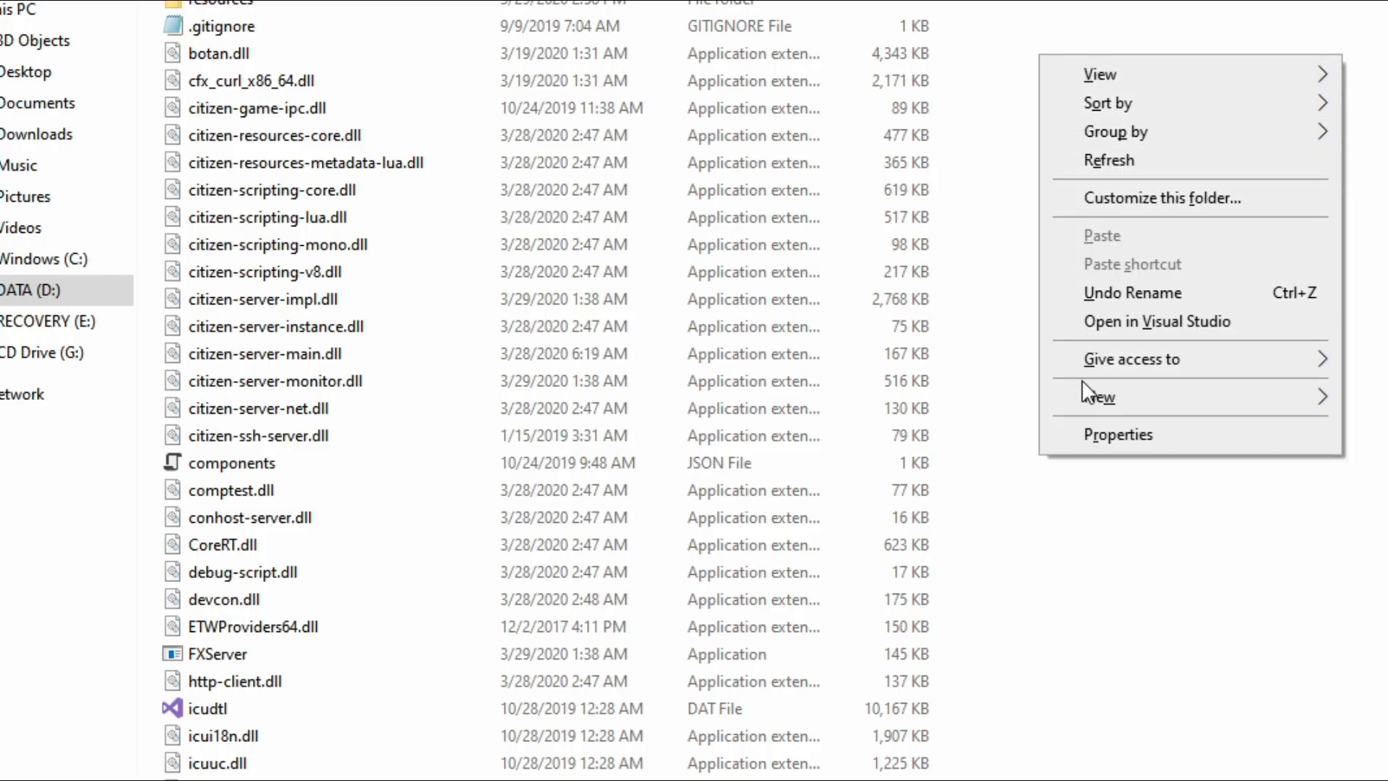
mouse_move(1070, 402)
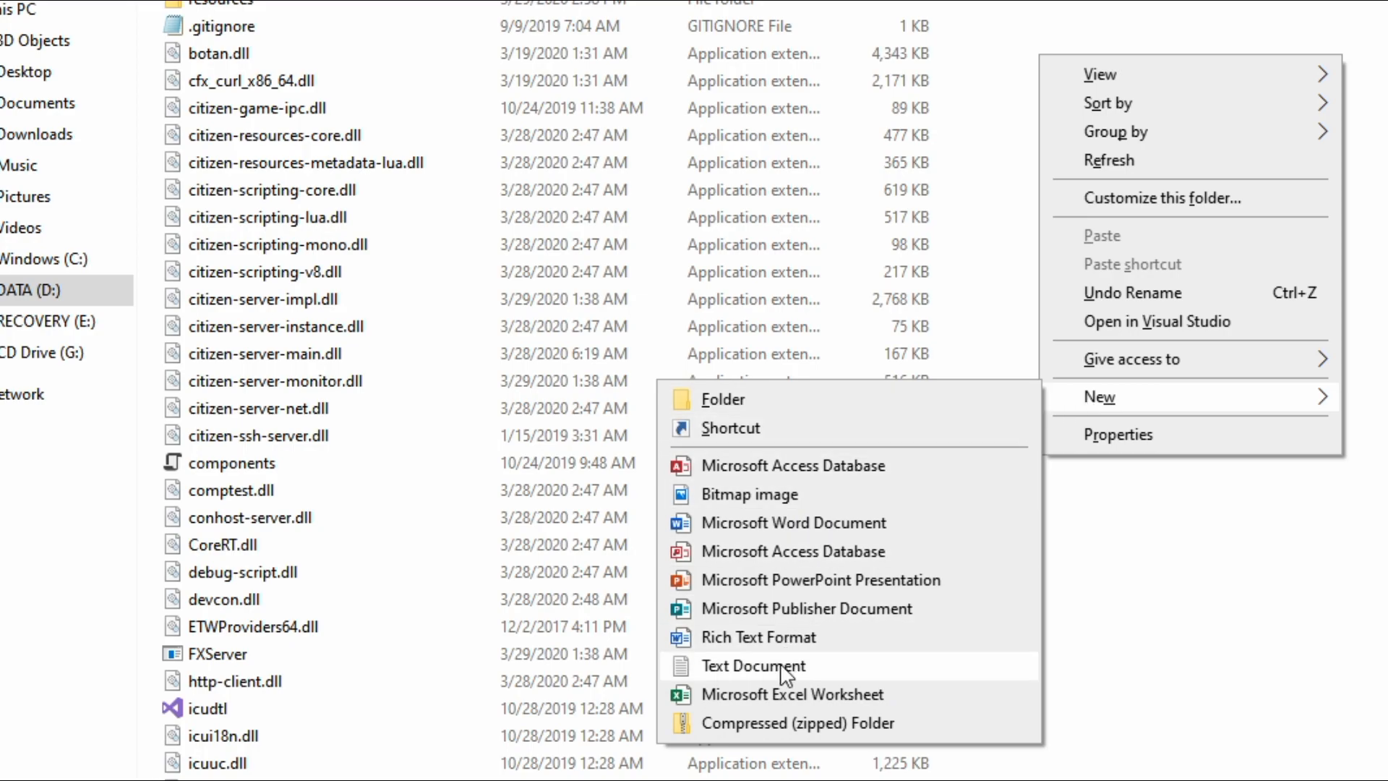
left_click(753, 666)
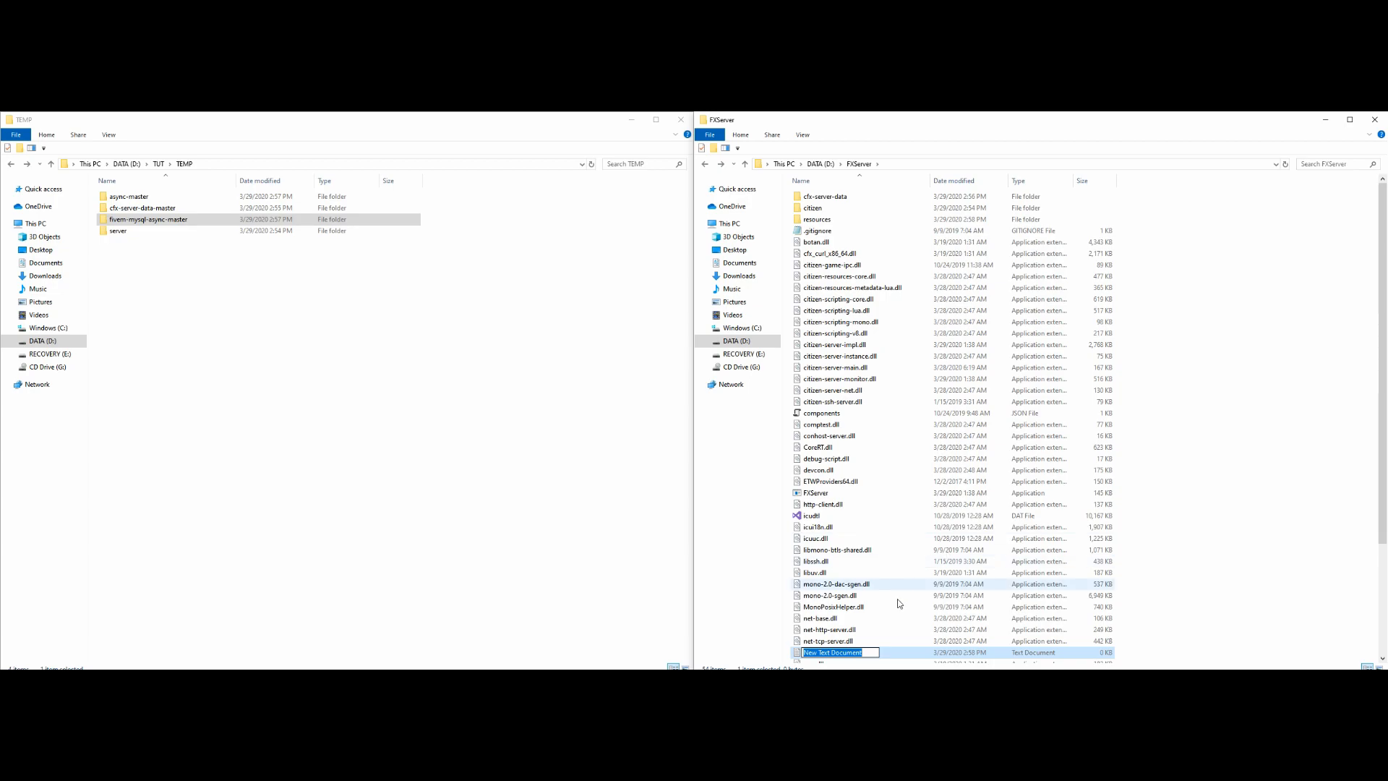
key("Return")
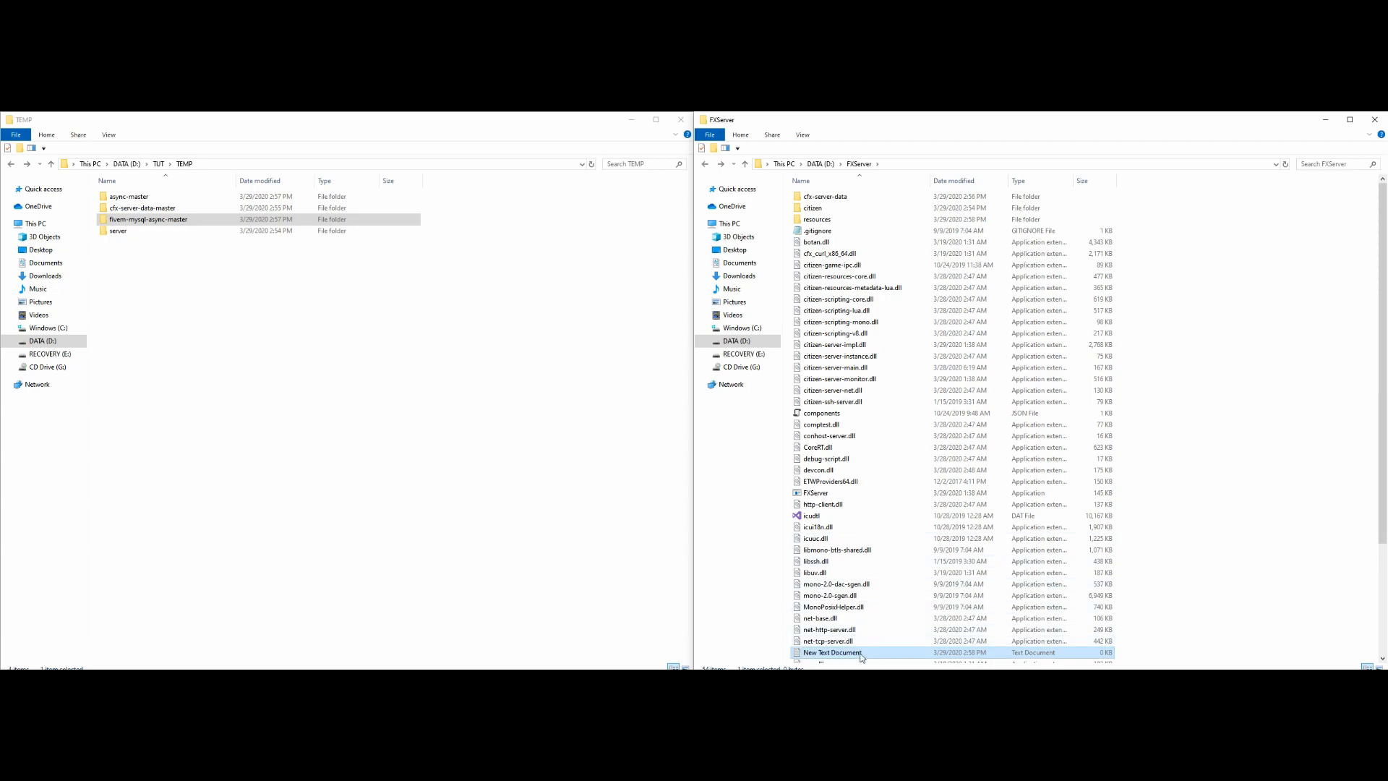
scroll(890, 658, "down", 5)
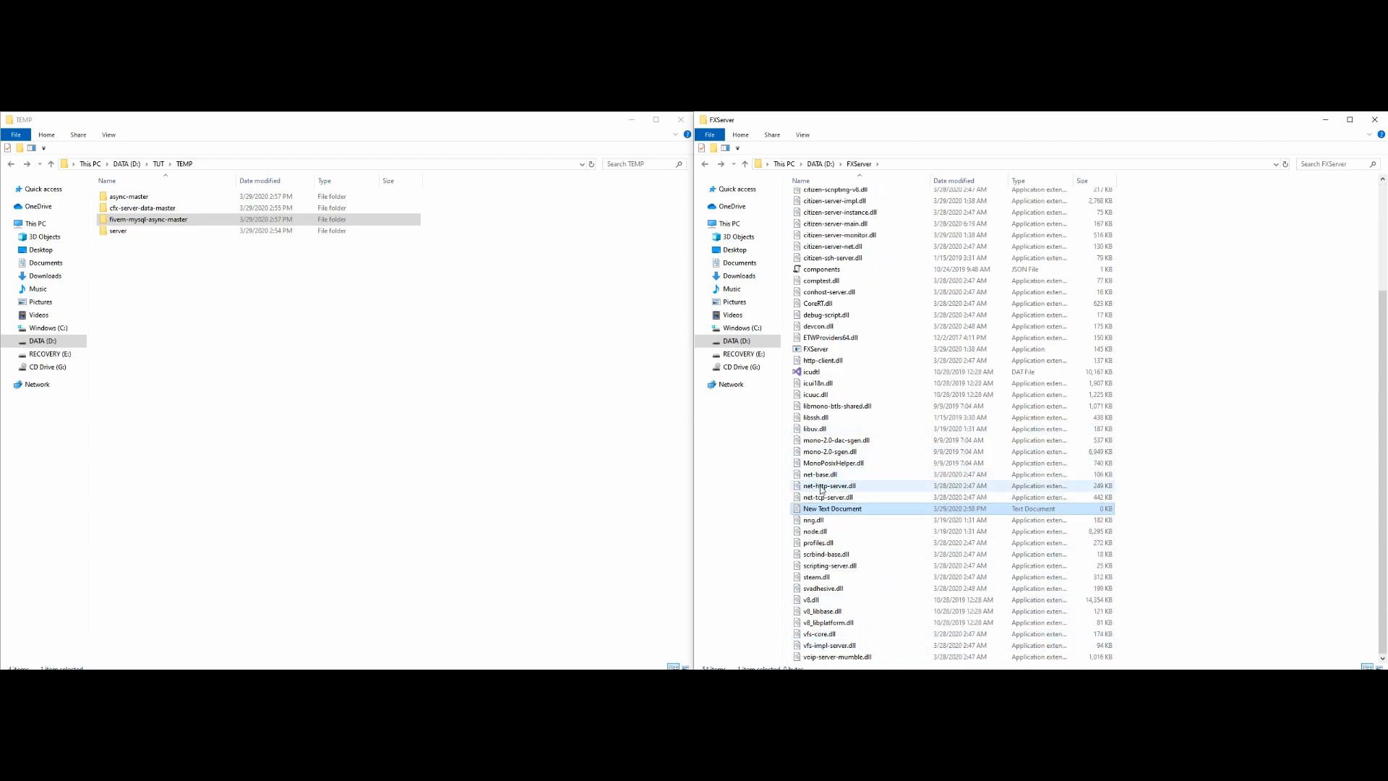
double_click(891, 510)
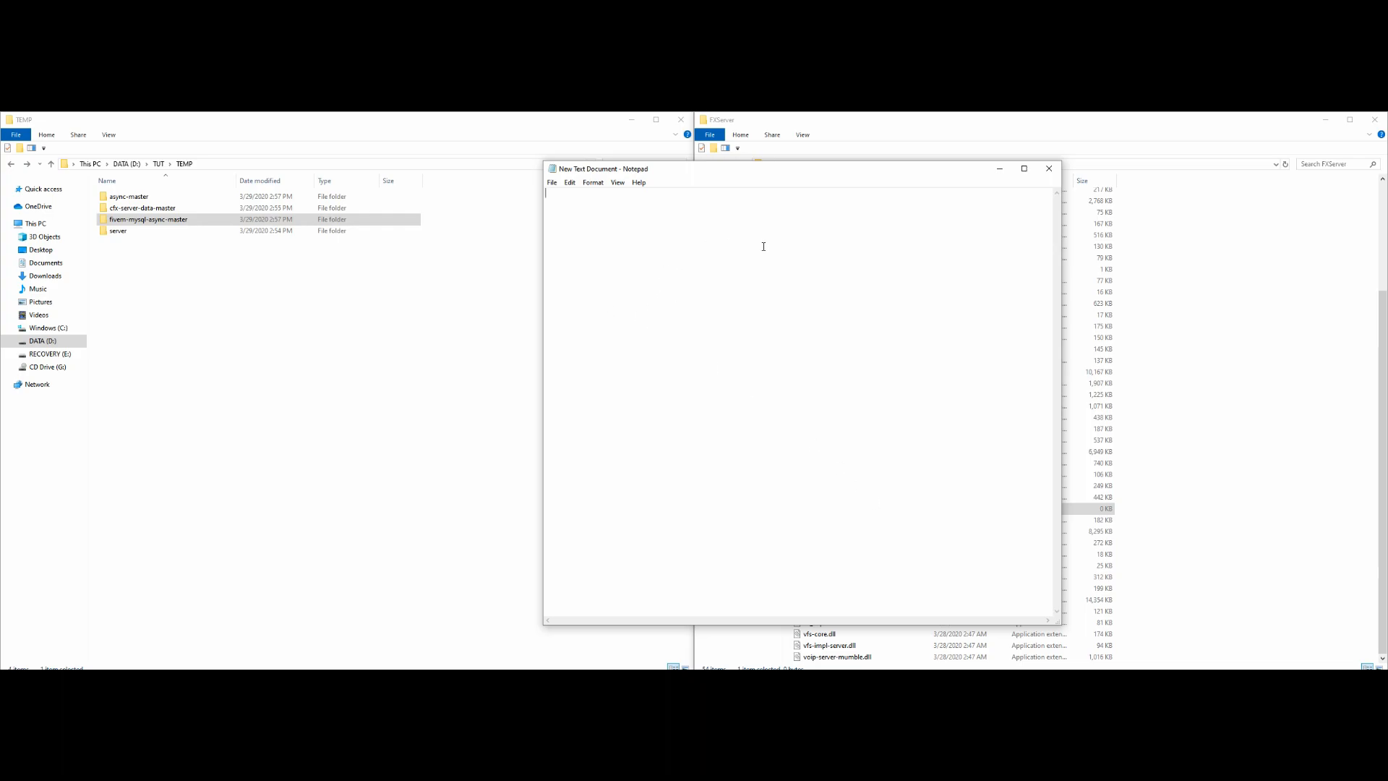
- Switch to the FiveM Documentation page in the browser and copy the whole example server.cfg, from the IP comment through the sv_licenseKey line
key("alt+Tab")
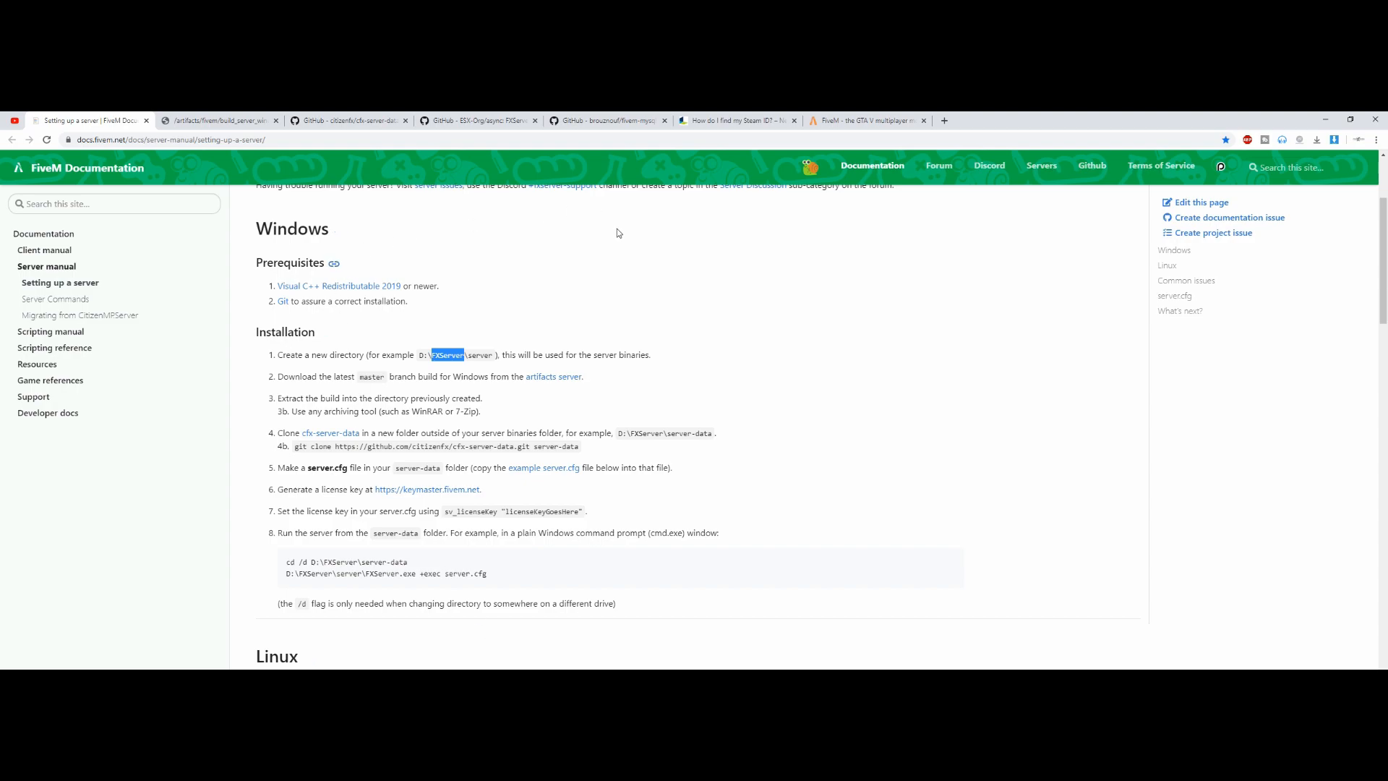
scroll(810, 372, "down", 5)
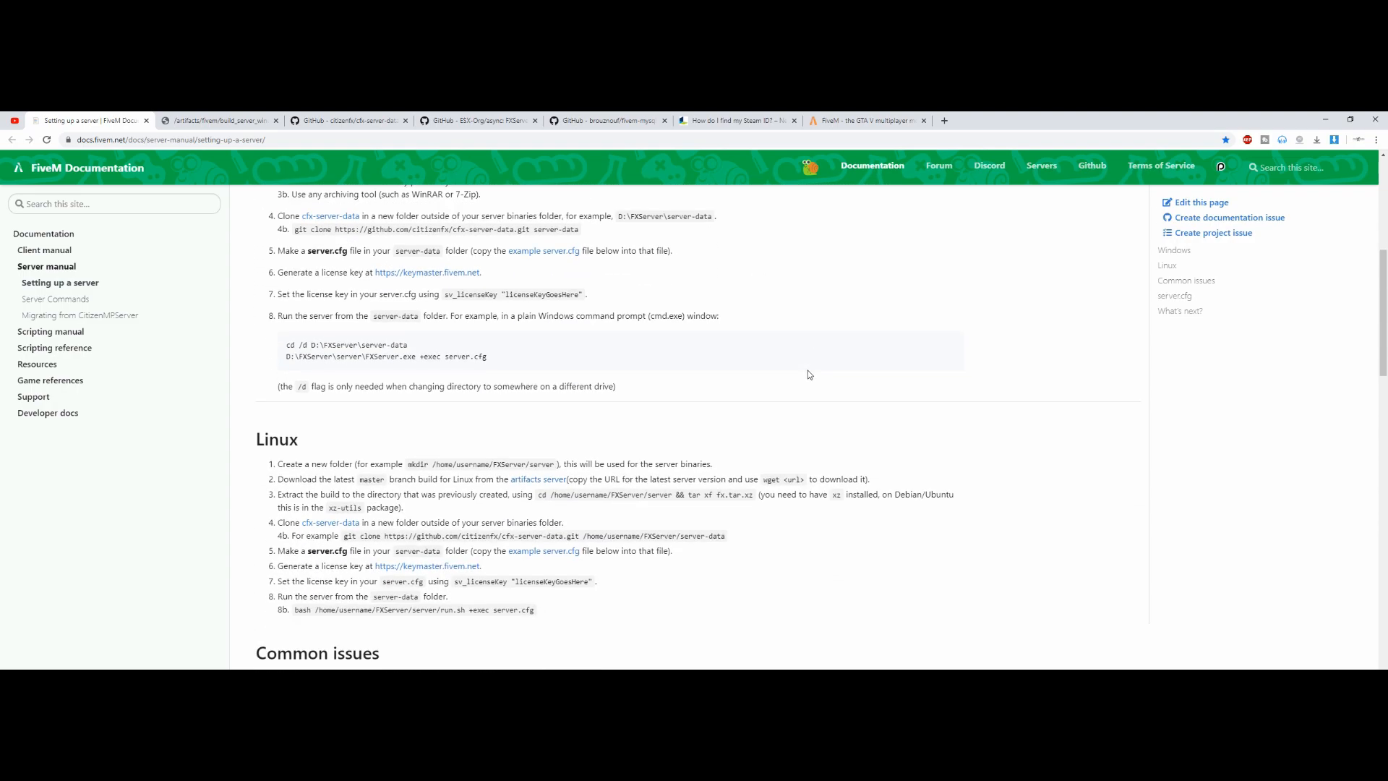
scroll(809, 370, "down", 5)
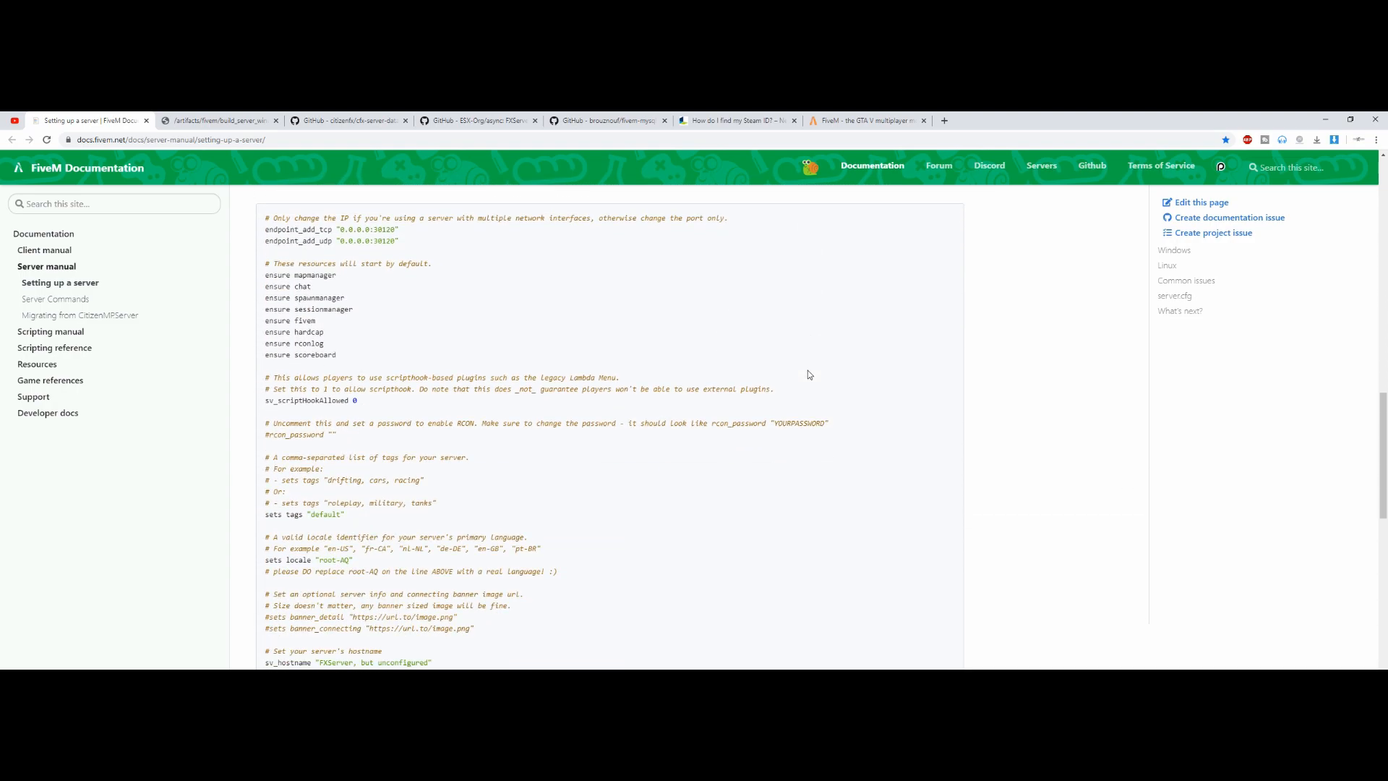
scroll(809, 370, "up", 2)
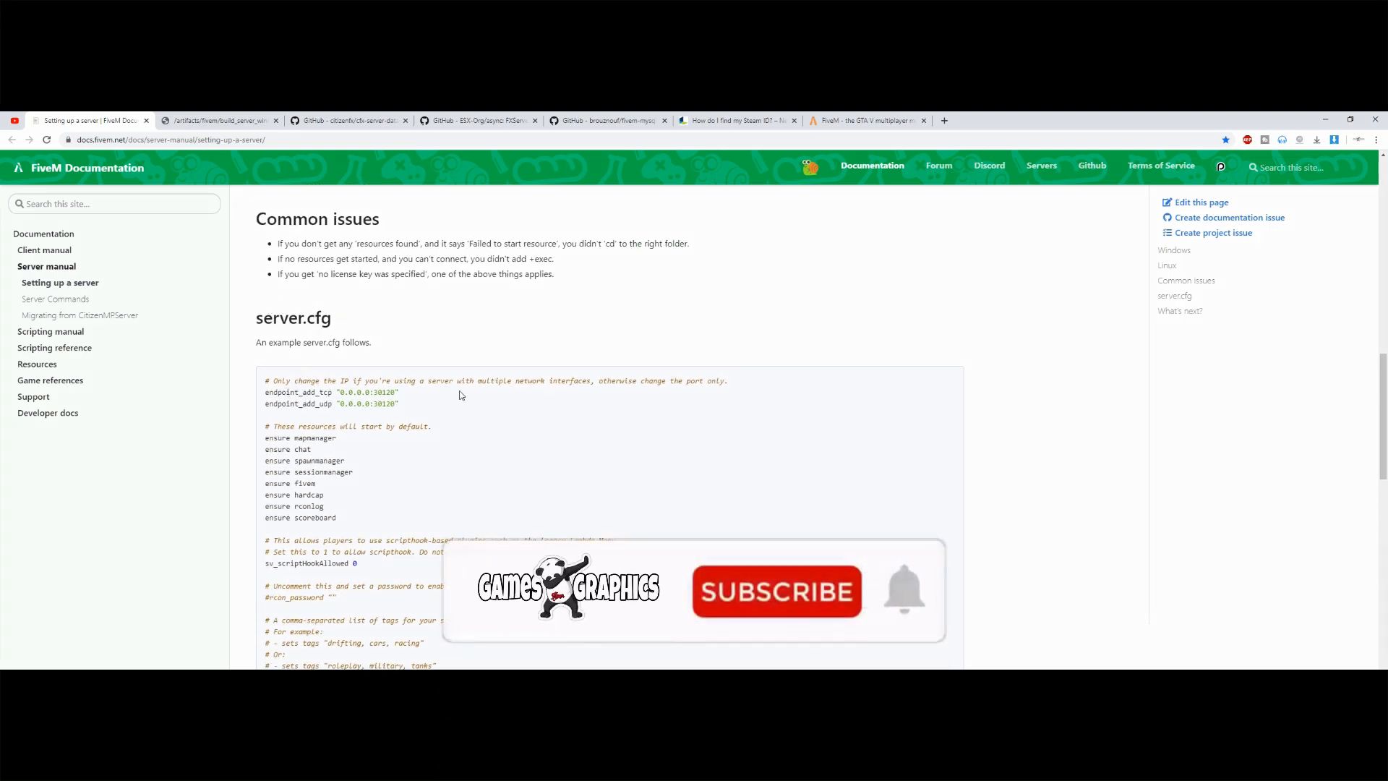
scroll(823, 415, "down", 2)
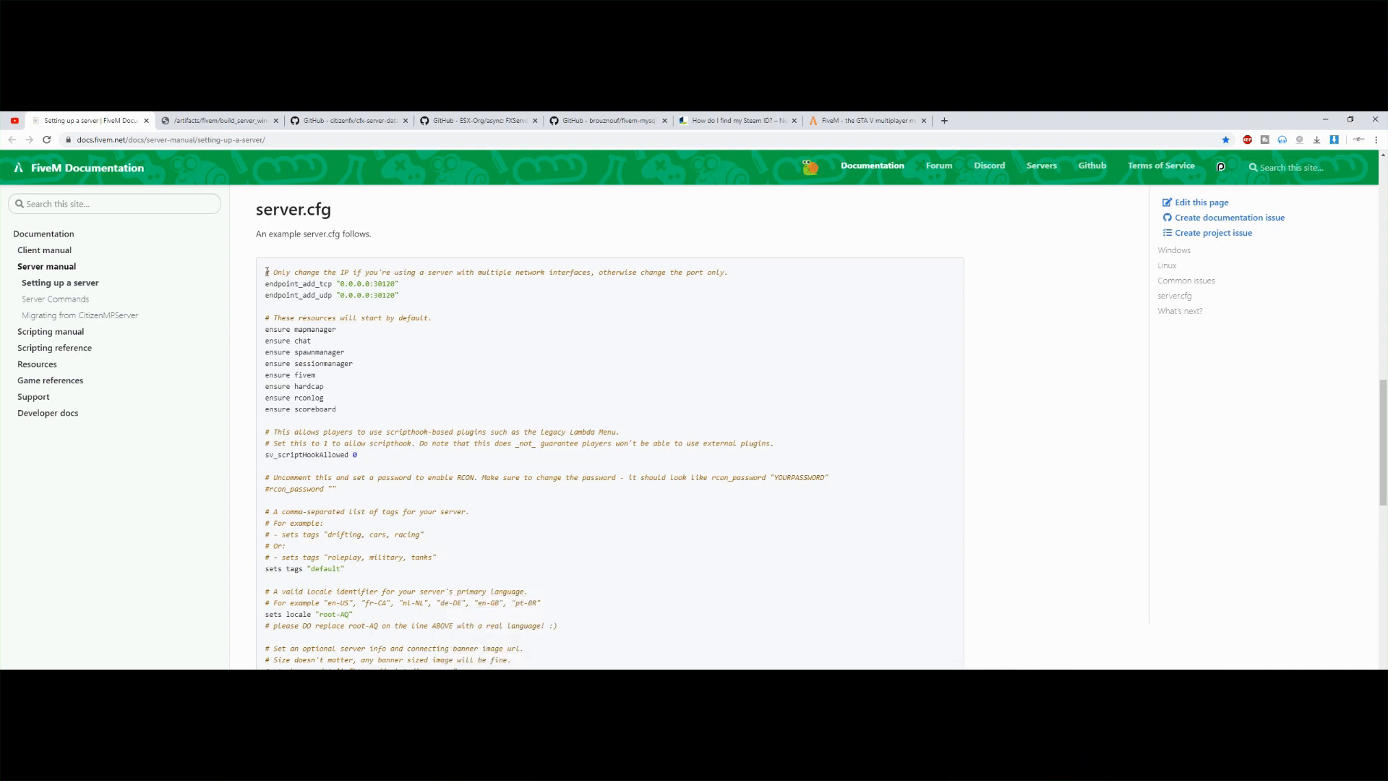
left_click_drag(266, 272, 330, 477)
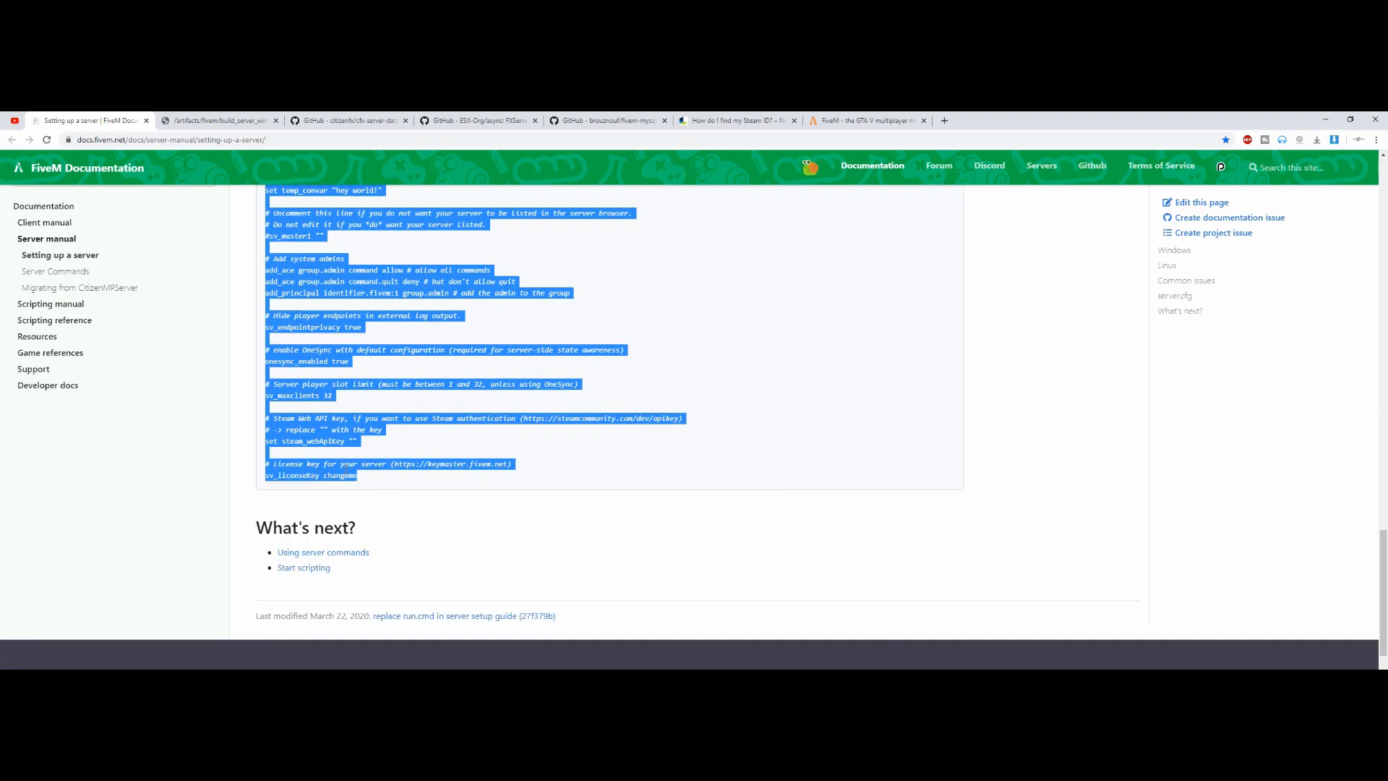
left_click_drag(1384, 580, 1384, 433)
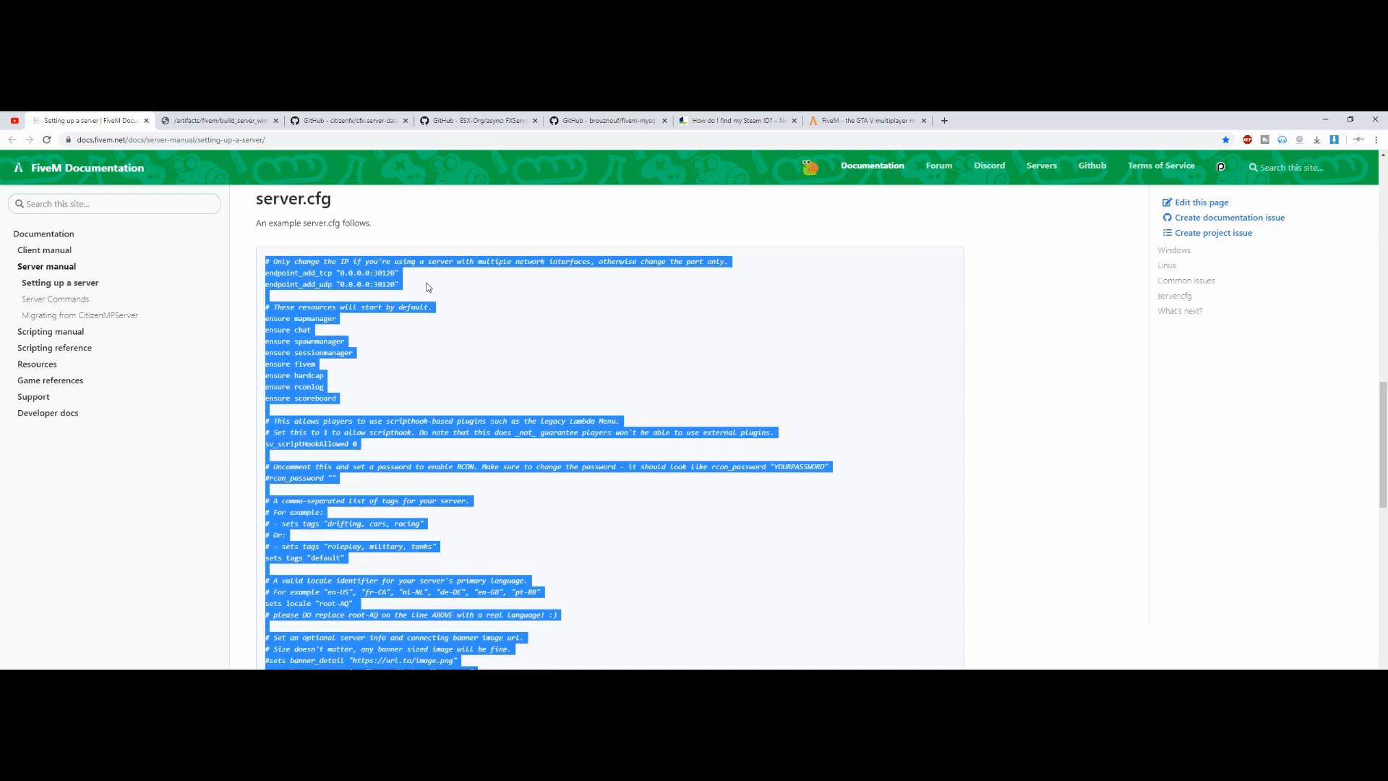
right_click(360, 274)
left_click(374, 284)
right_click(367, 273)
left_click(402, 283)
mouse_move(1382, 429)
left_mouse_down()
mouse_move(1382, 551)
mouse_move(1382, 409)
left_mouse_up()
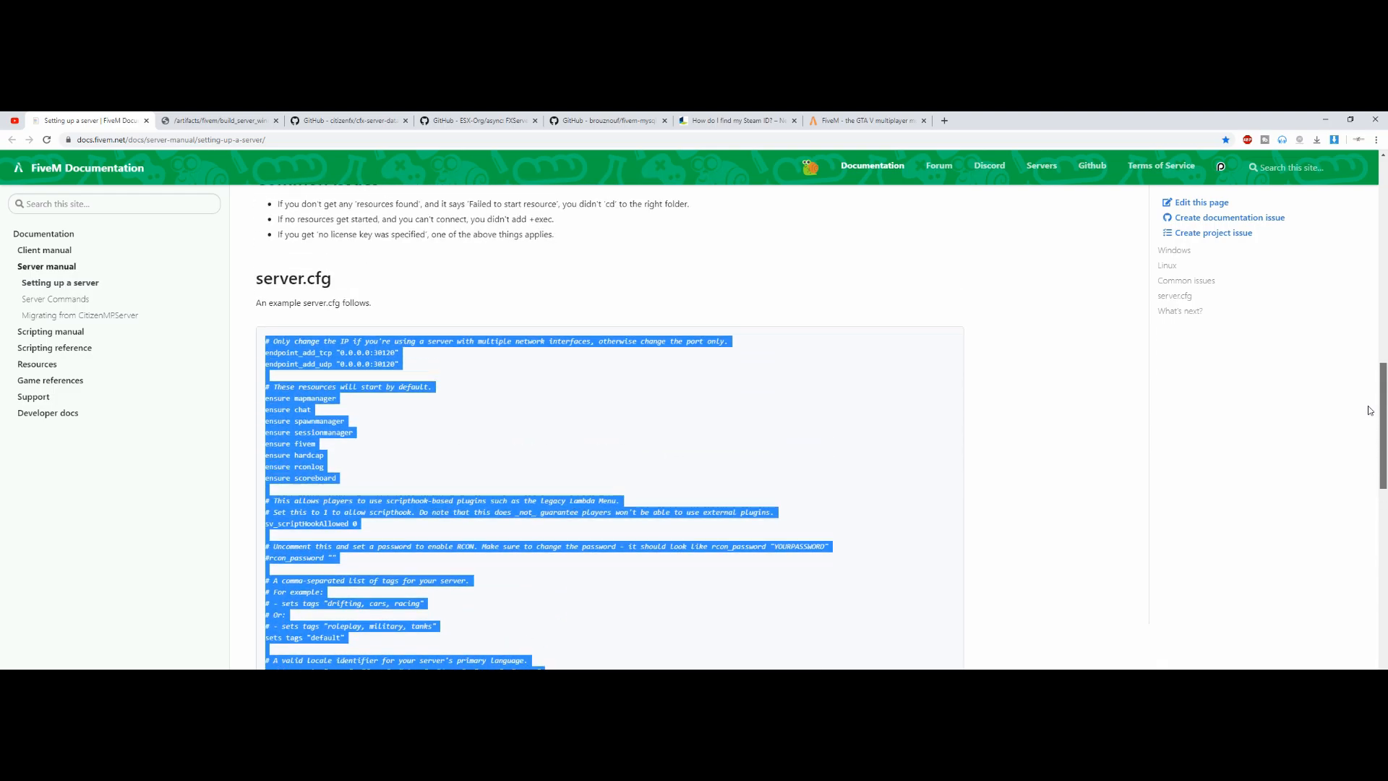
- Return to the empty text document in Notepad and paste the copied example server.cfg content into it
left_click(1325, 123)
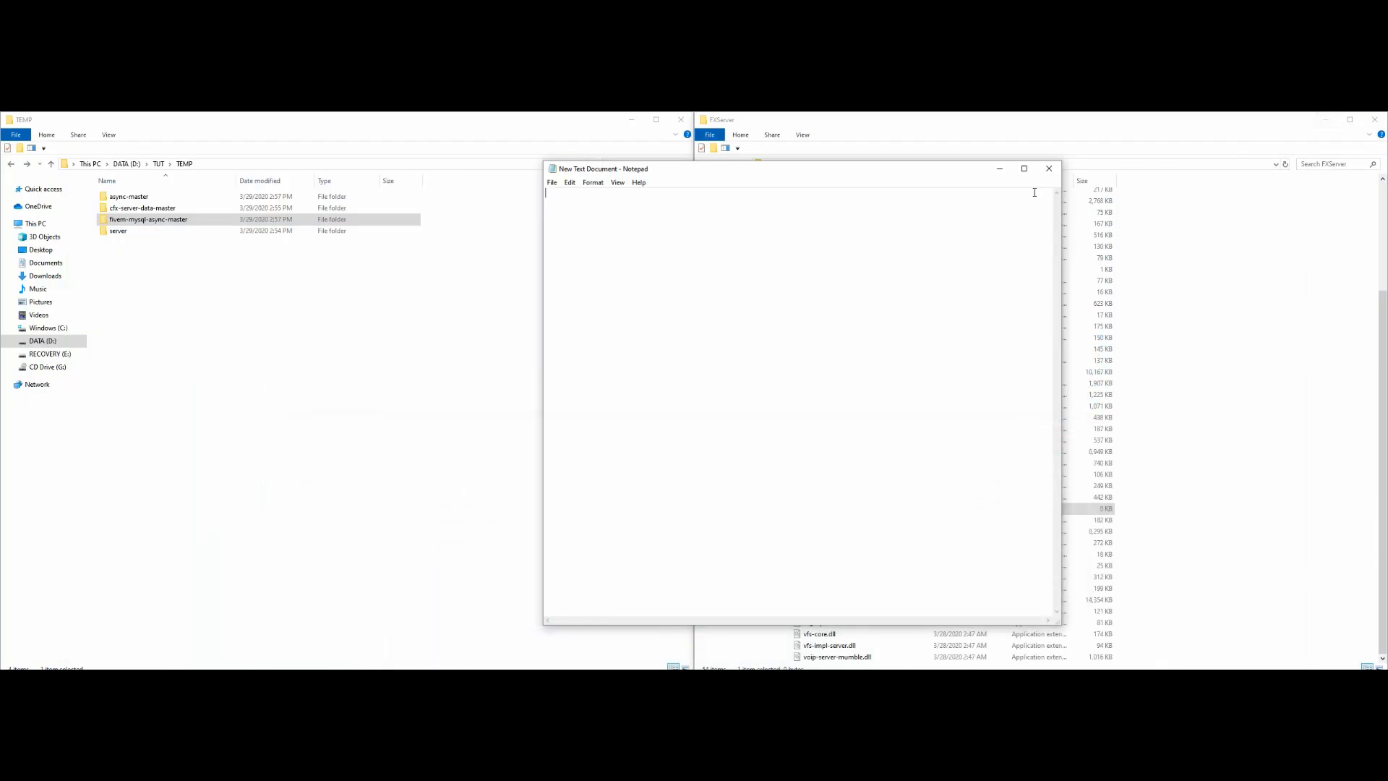
right_click(601, 215)
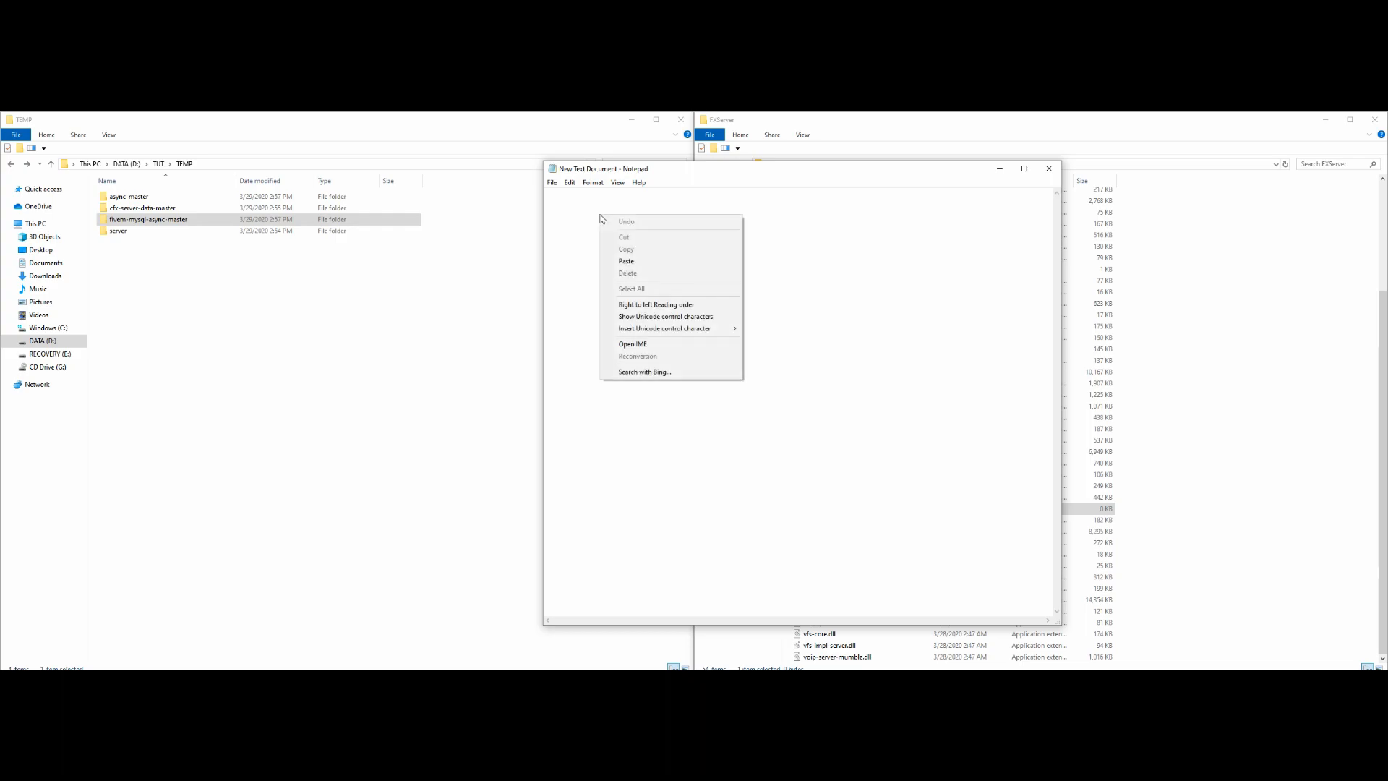
left_click(640, 263)
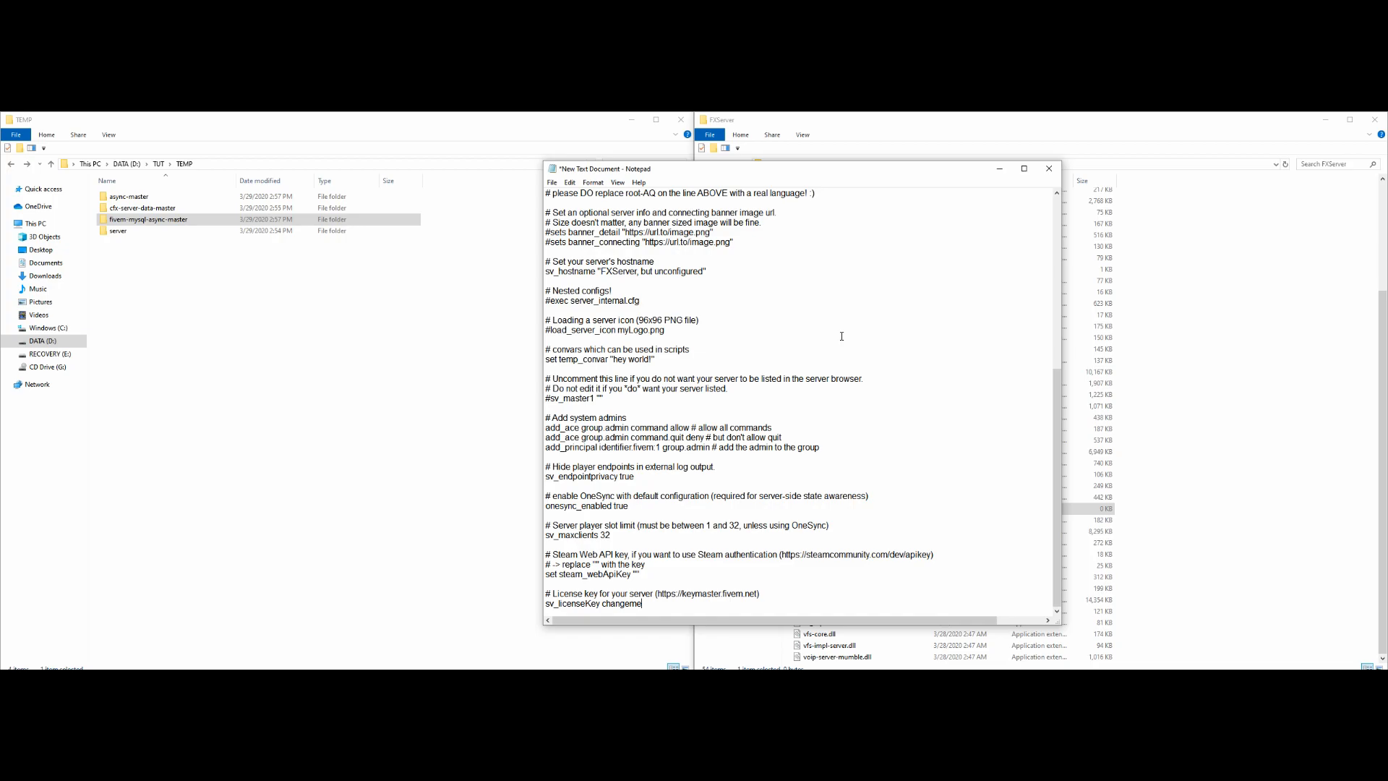
left_click_drag(1054, 463, 1048, 497)
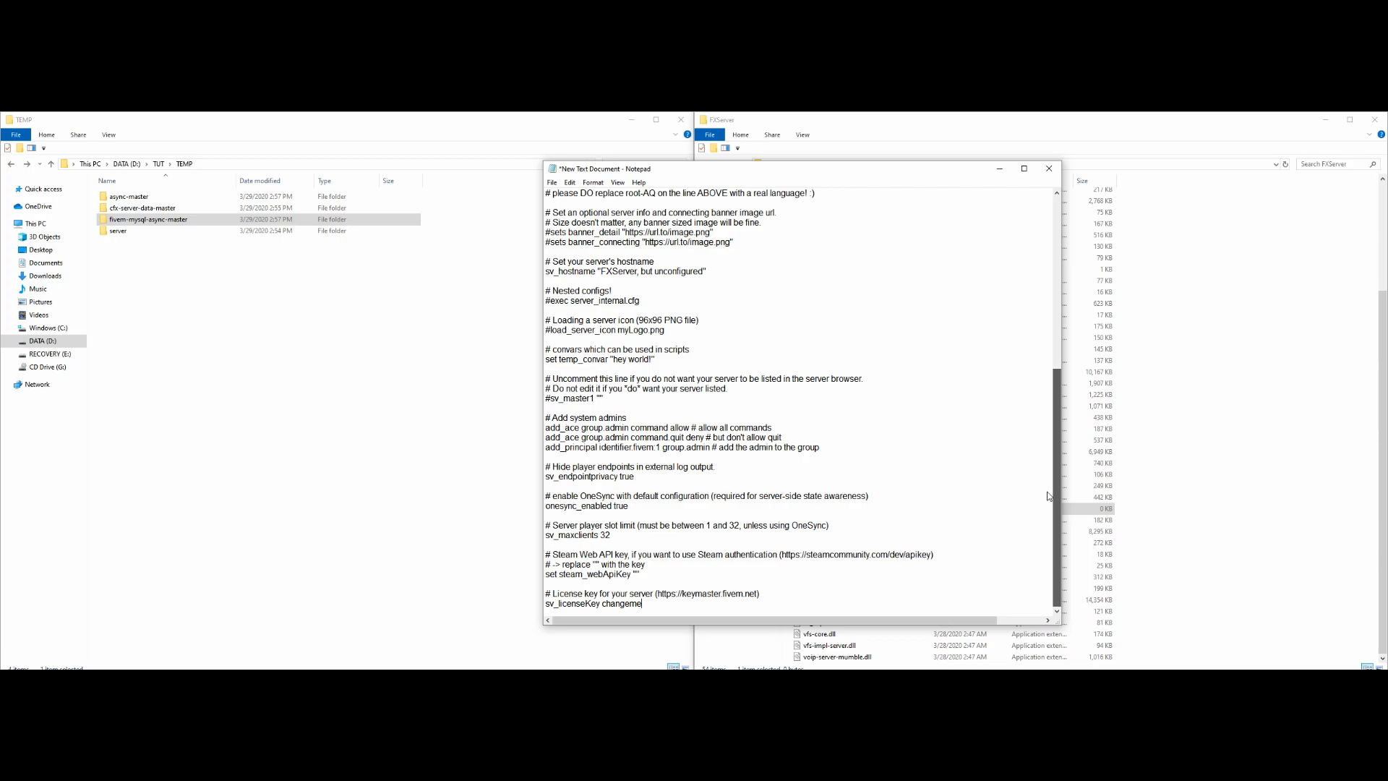
- Save the pasted configuration in the FXServer folder as server.cfg with the All Files type, and select the saved file in the folder
left_click_drag(1046, 463, 1020, 288)
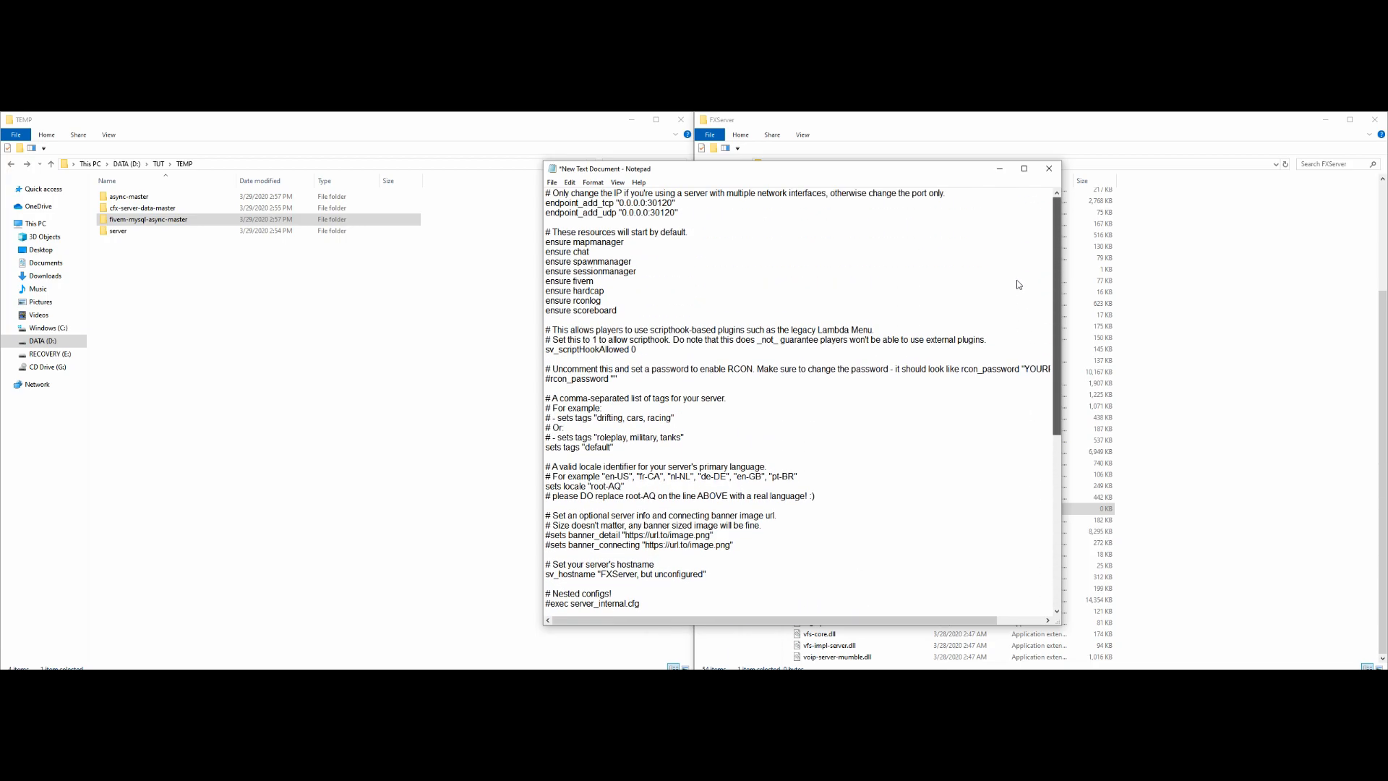
left_click(554, 184)
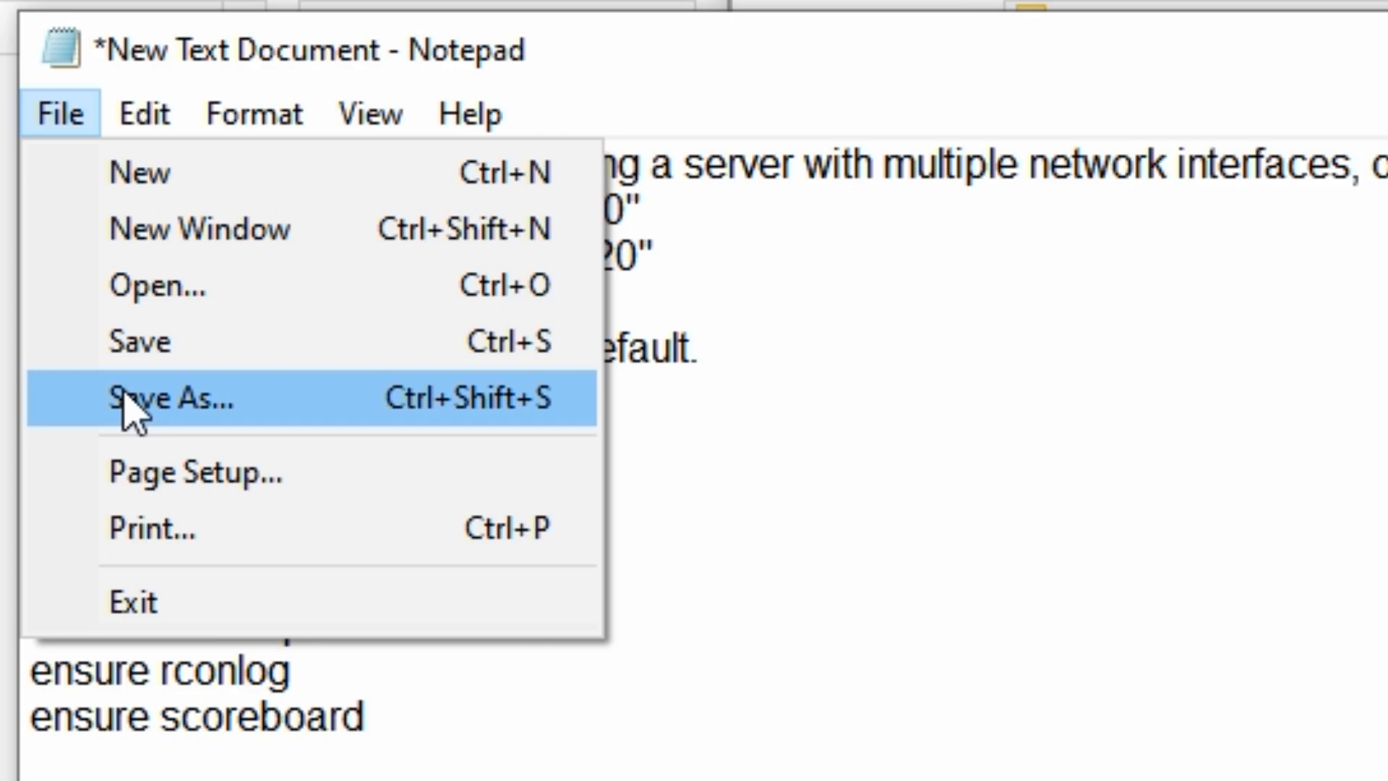
left_click(195, 416)
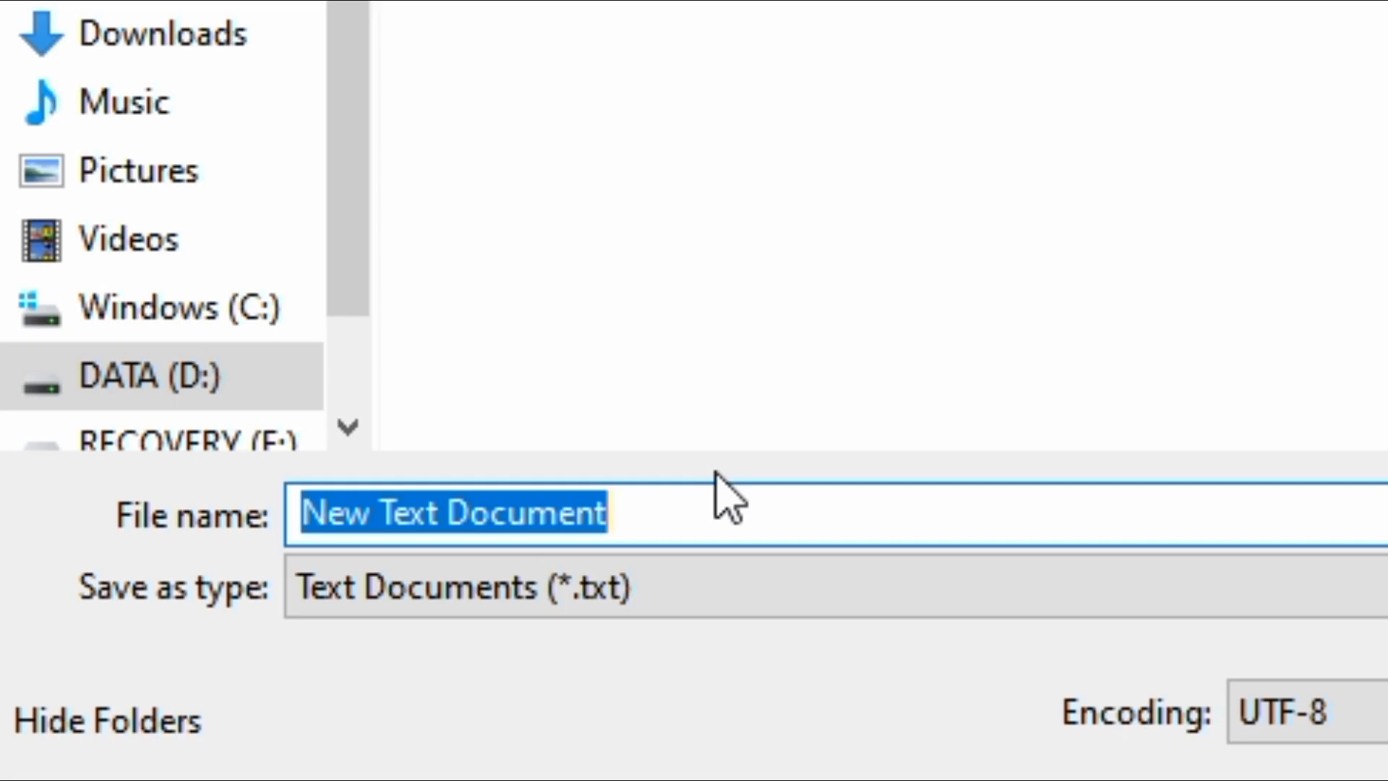
type("serve")
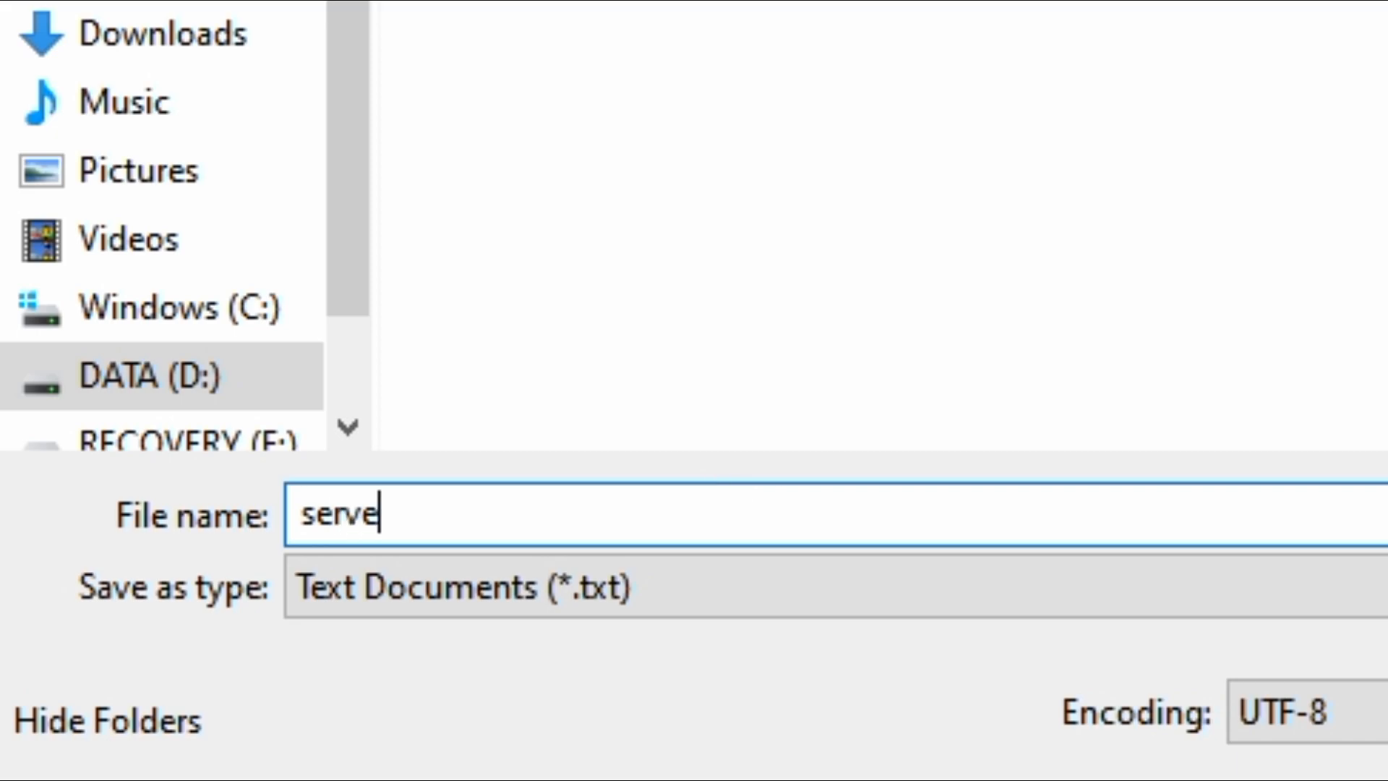
type("r.cfg")
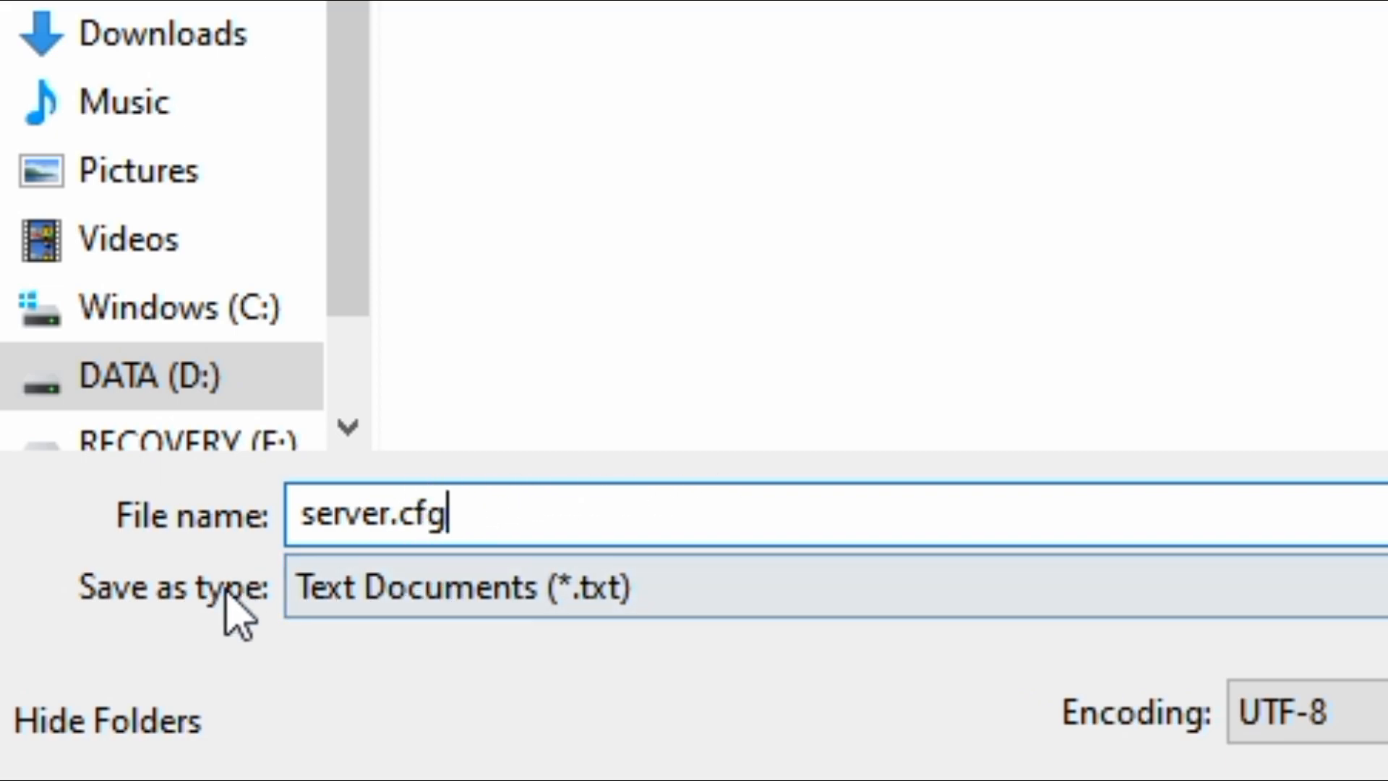
left_click(345, 576)
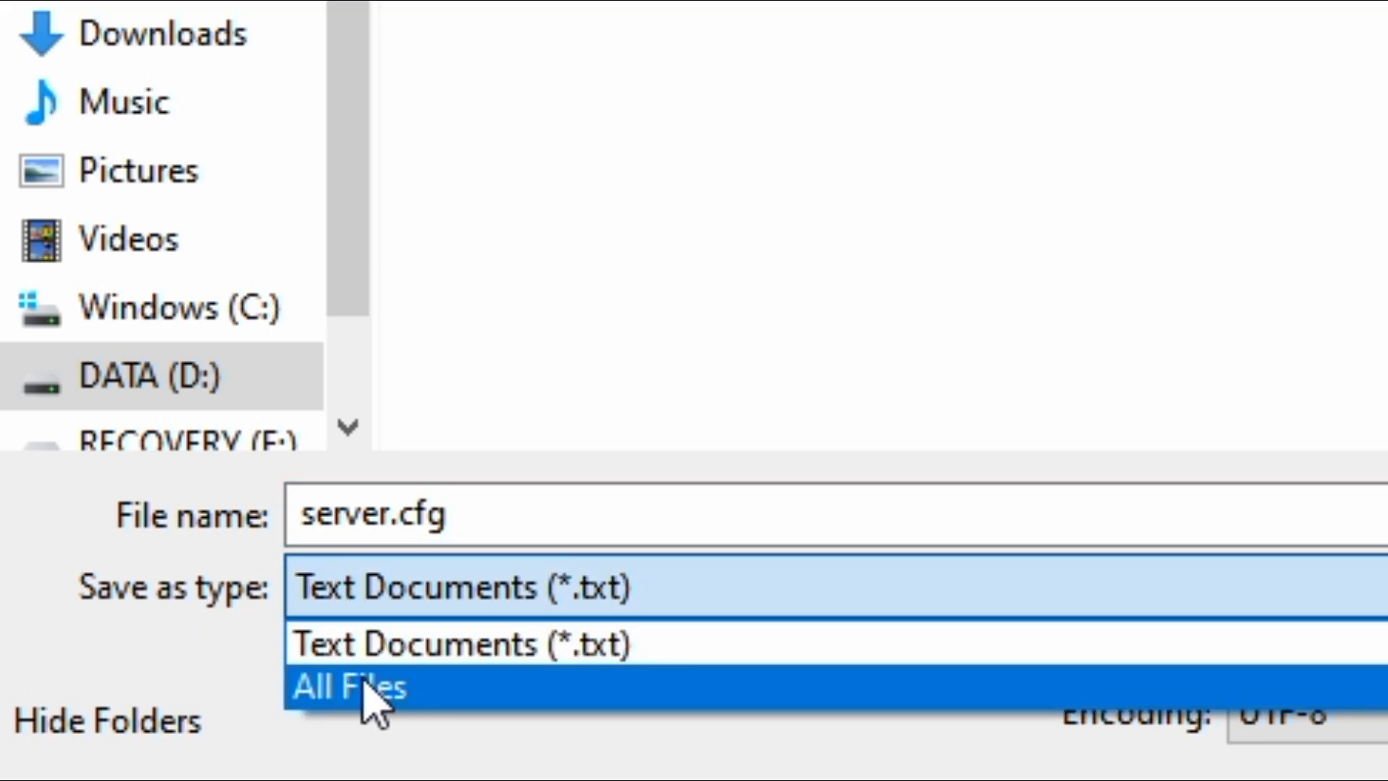
left_click(414, 689)
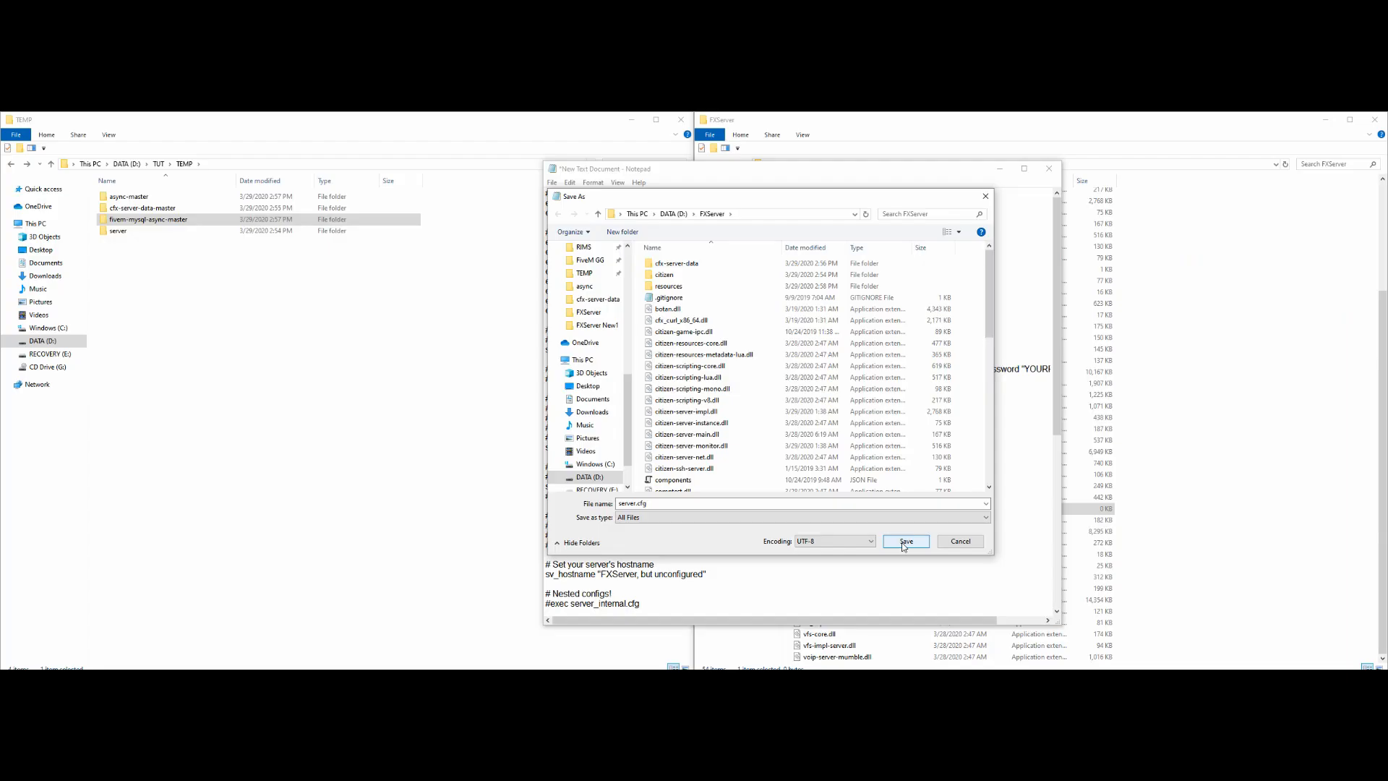
left_click(901, 542)
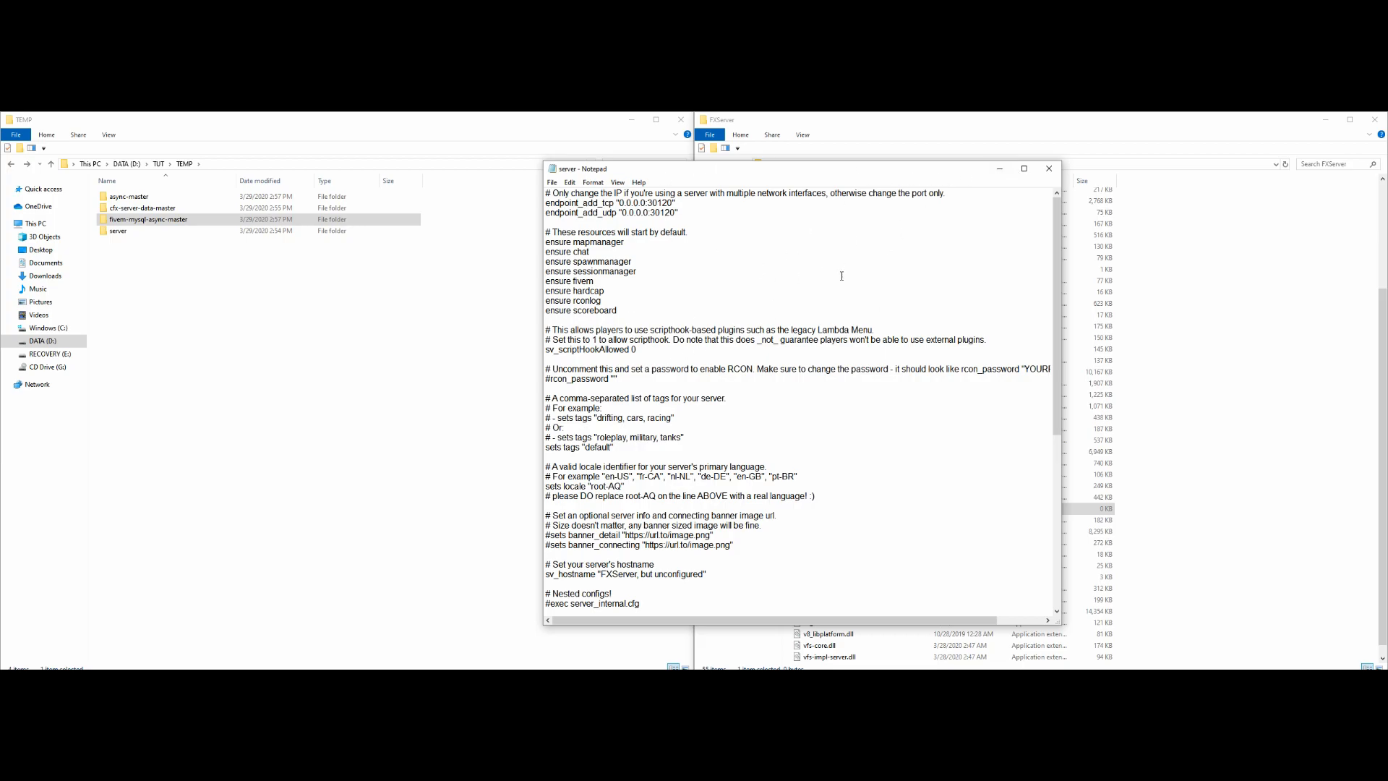
left_click(1000, 169)
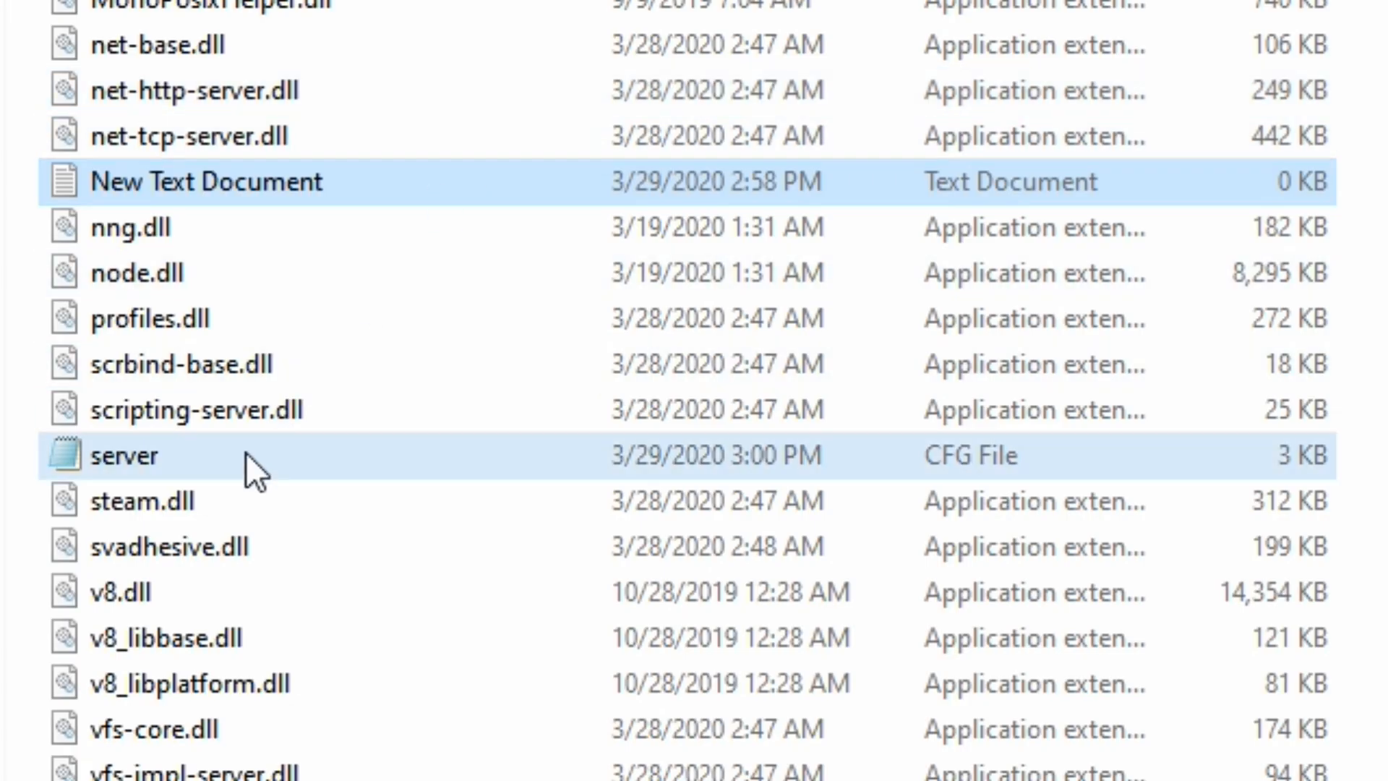
left_click(841, 576)
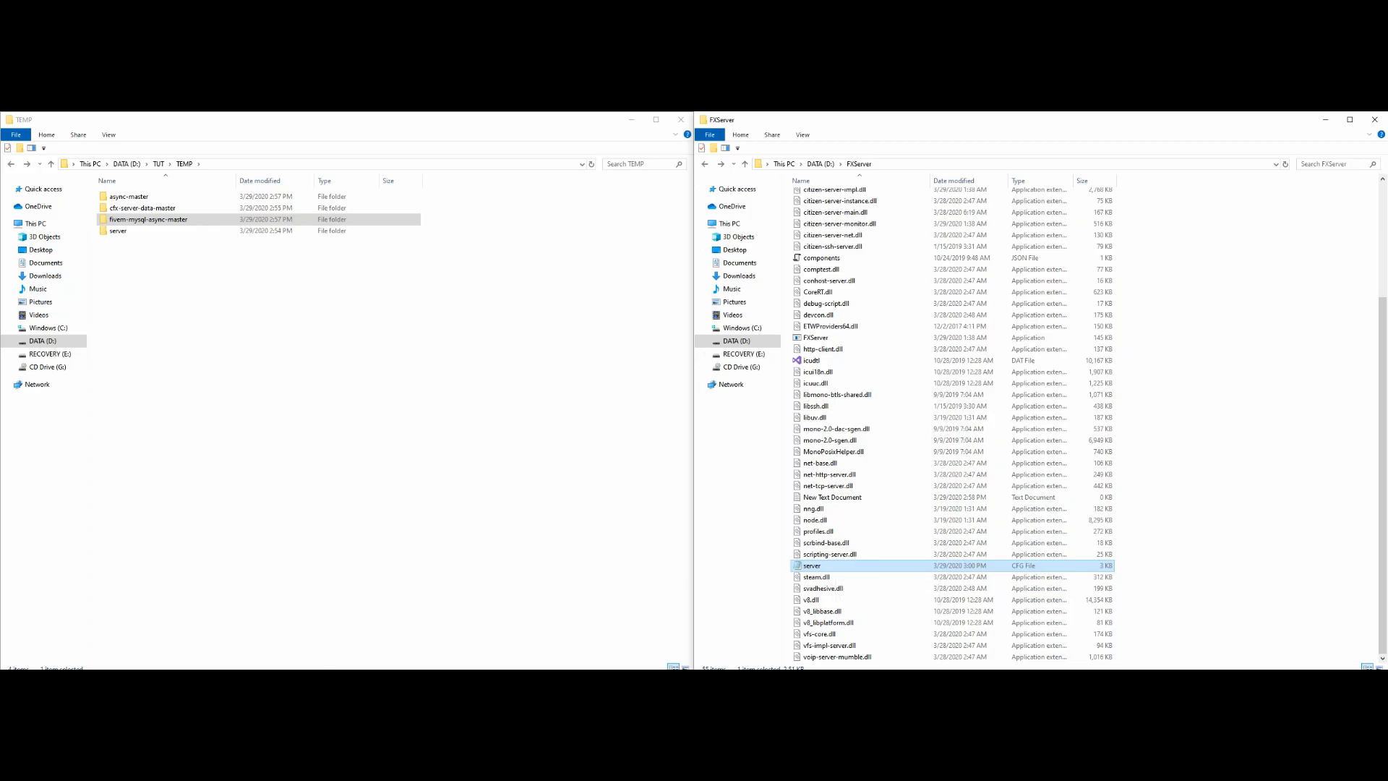
- Return to server.cfg in Notepad and add the line "ensure async" directly below "ensure scoreboard"
mouse_move(306, 684)
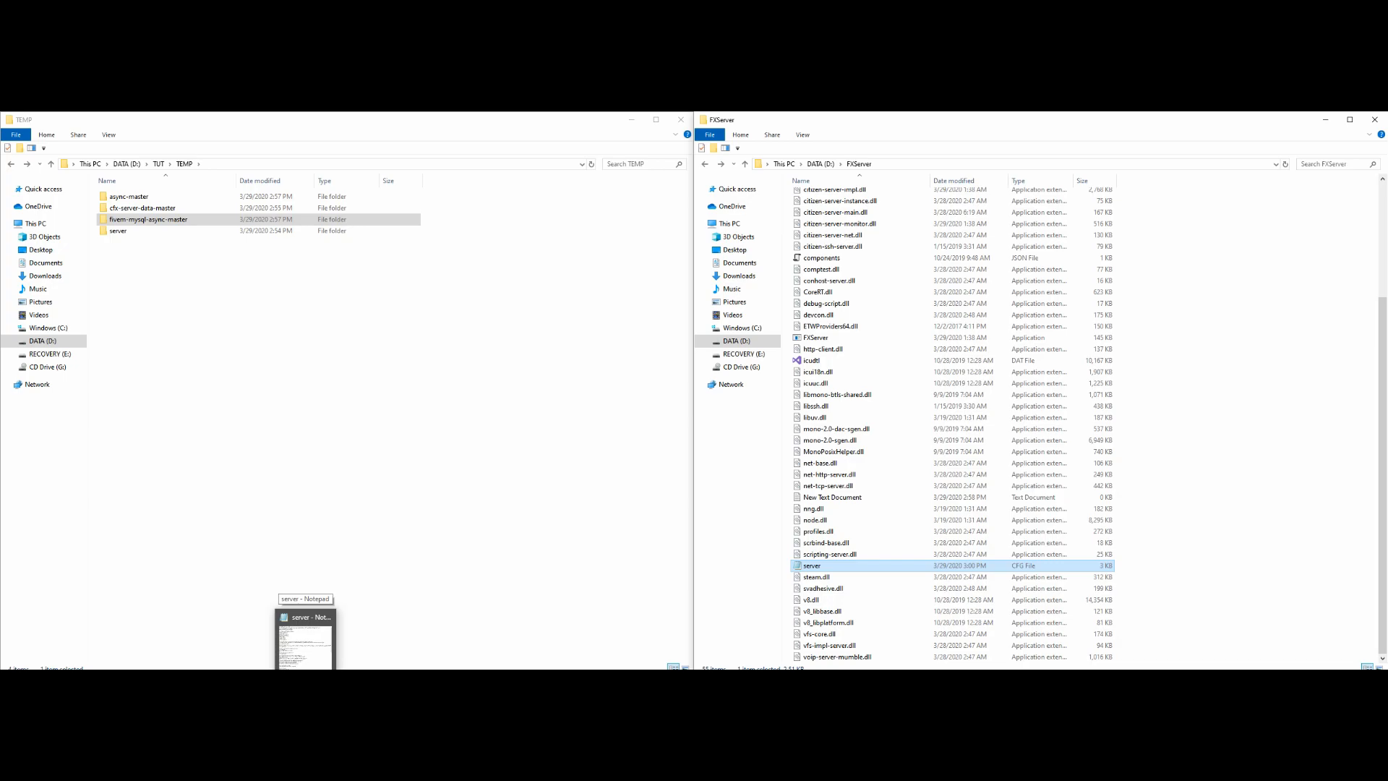
left_click(305, 637)
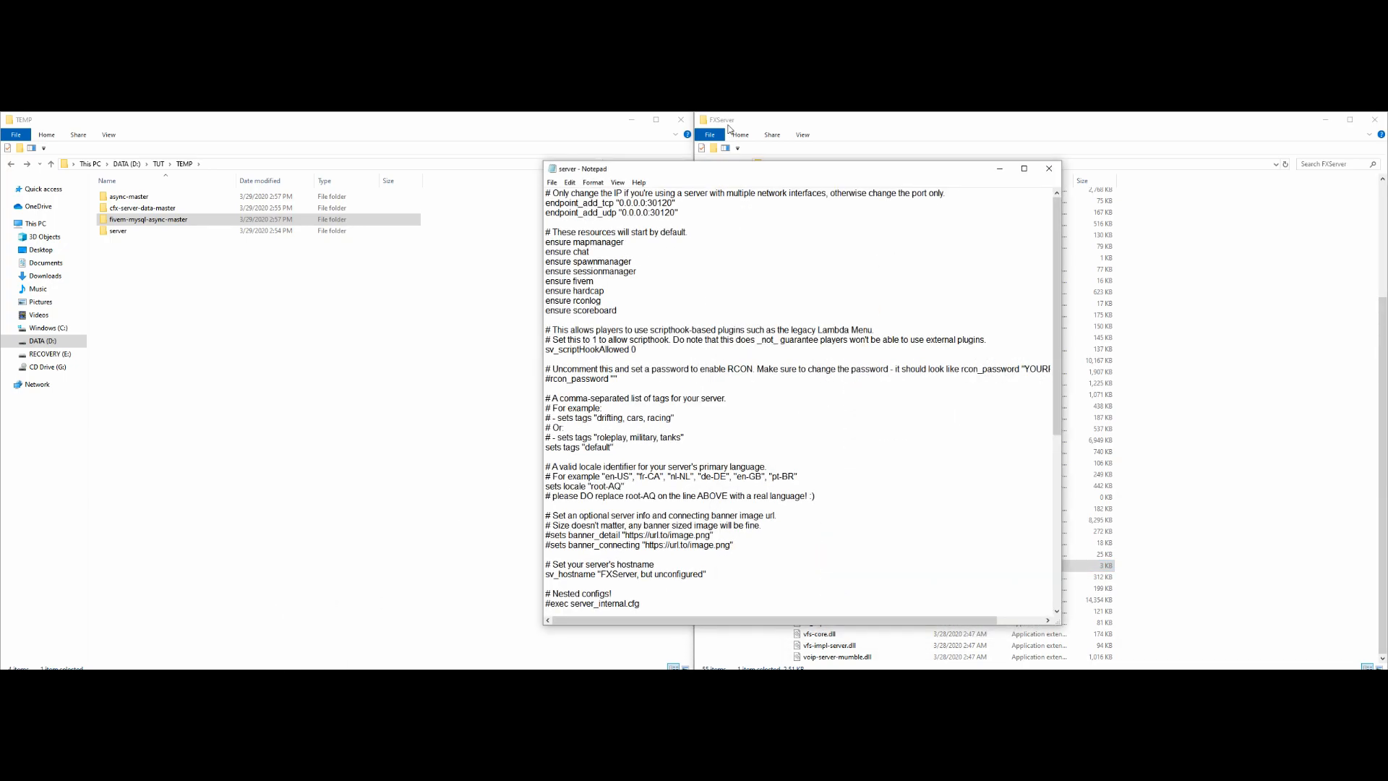
left_click_drag(727, 172, 856, 179)
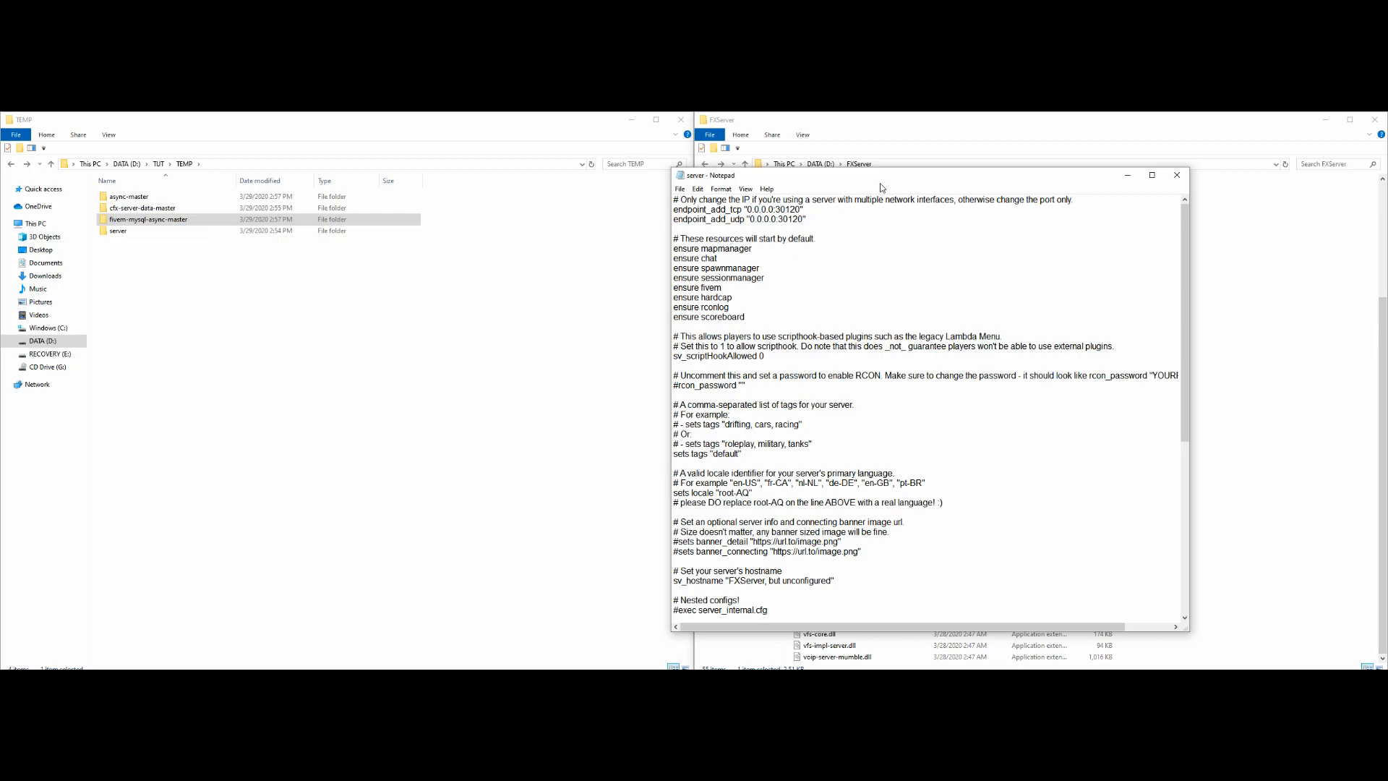
left_click_drag(889, 180, 785, 193)
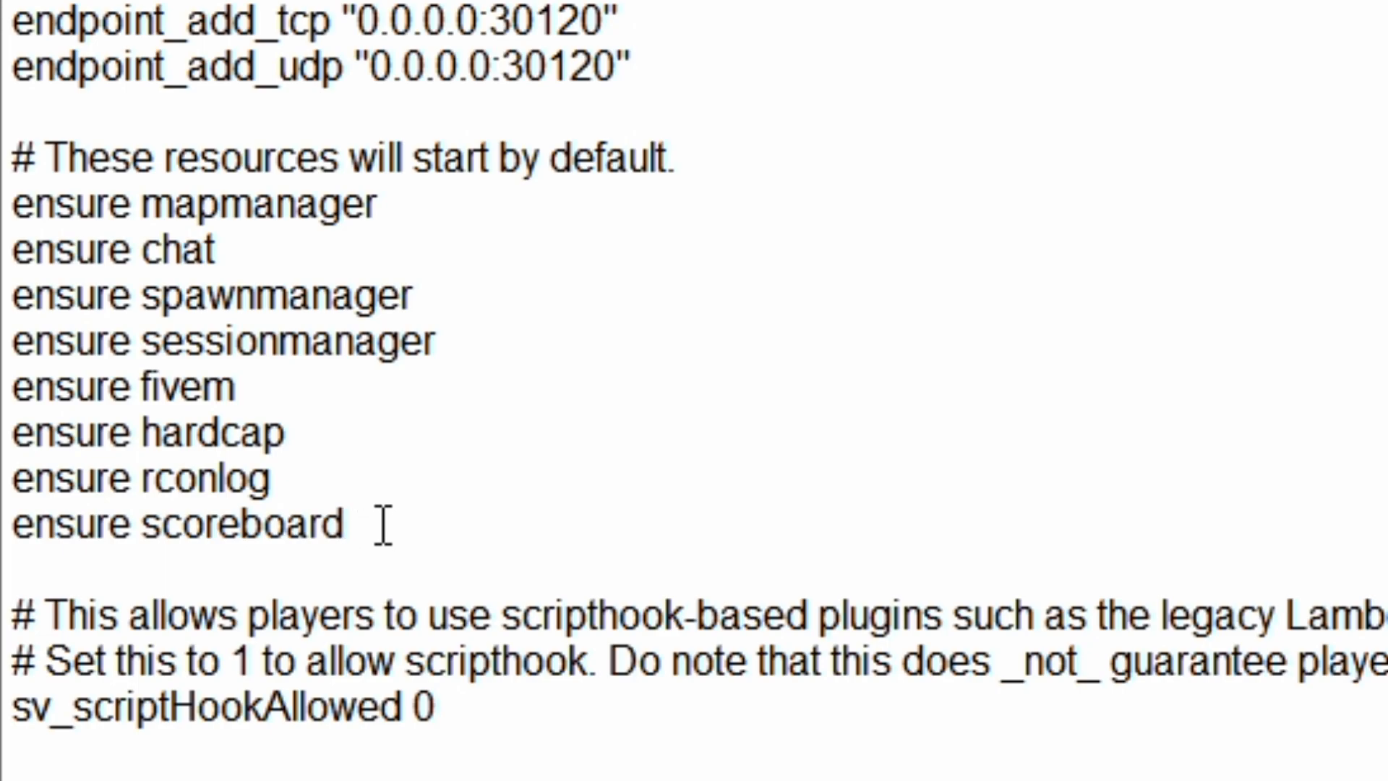
key("Return")
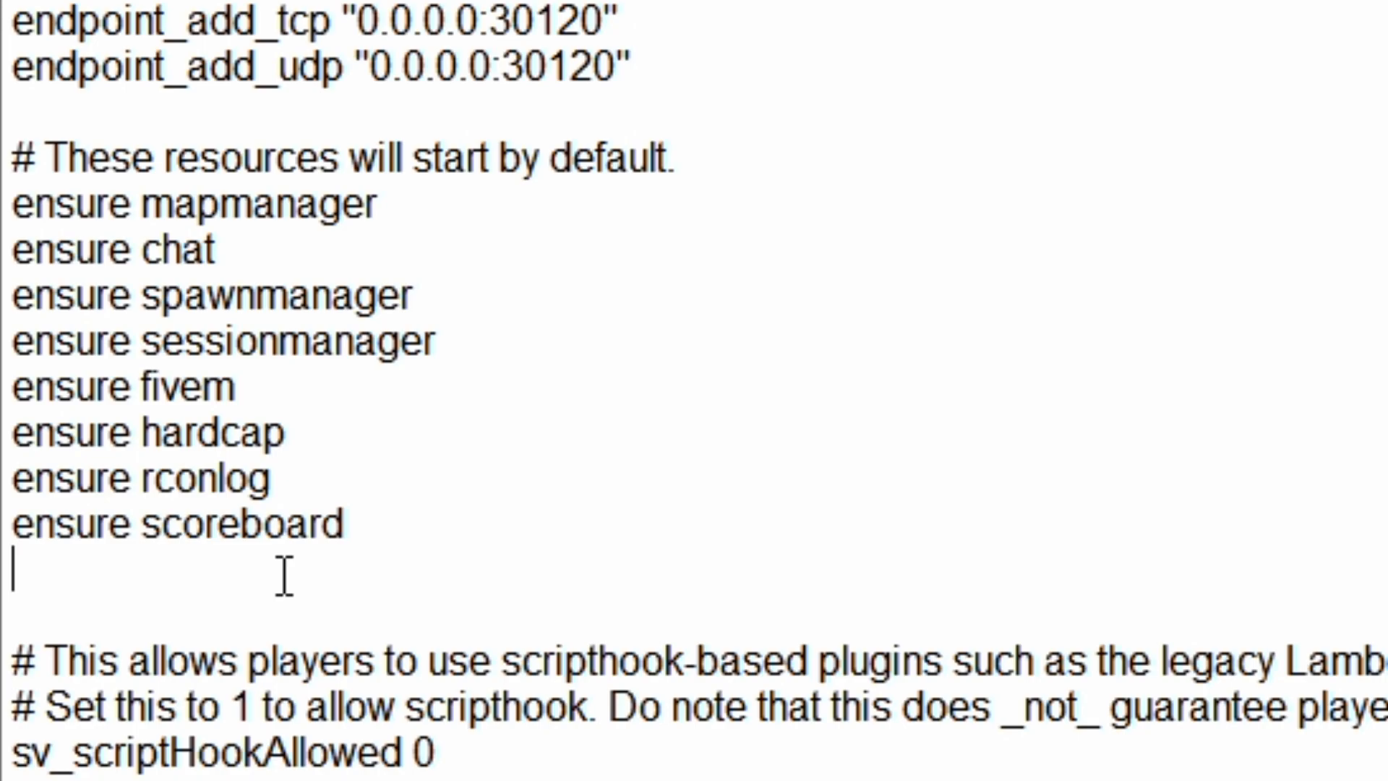
type("ensure")
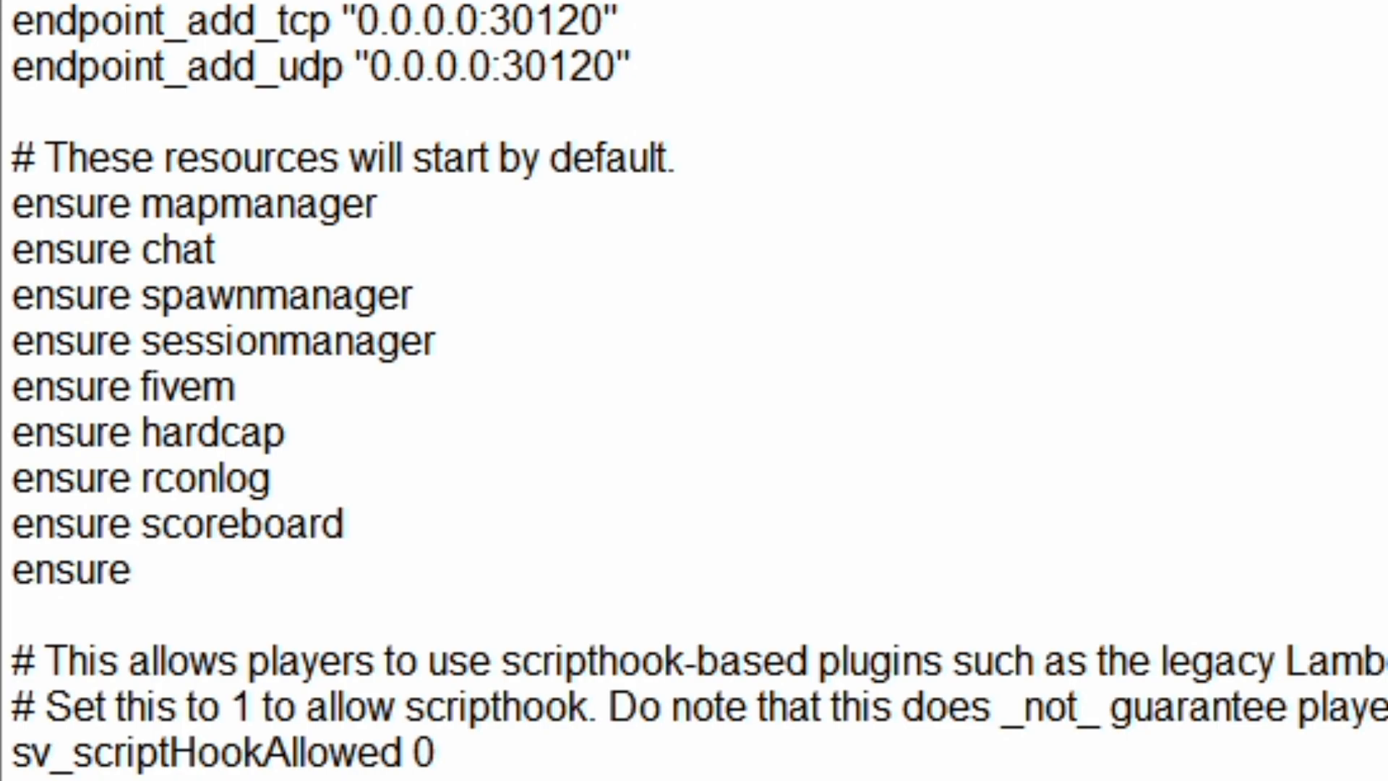
type("async")
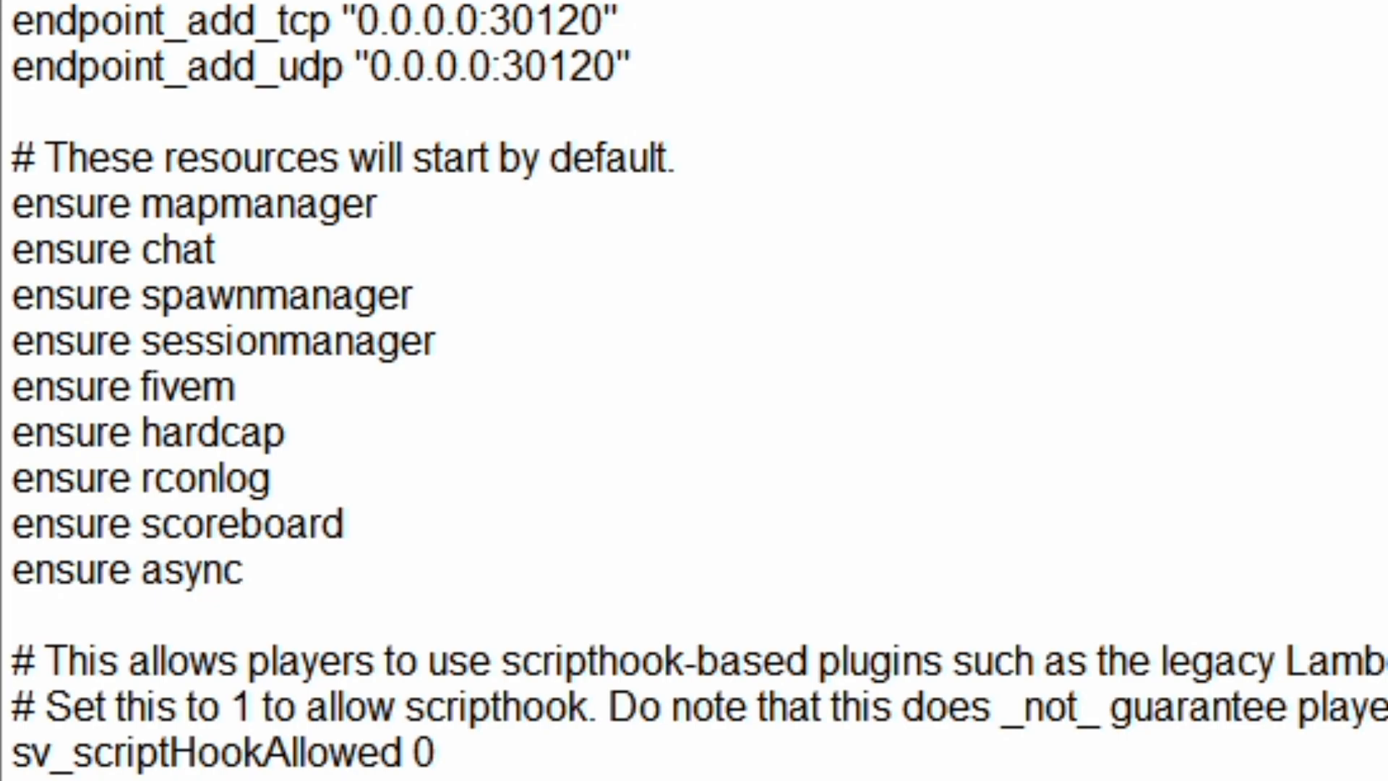
- Add the line "ensure mysql-async" directly below "ensure async" in the list of default resources
key("Return")
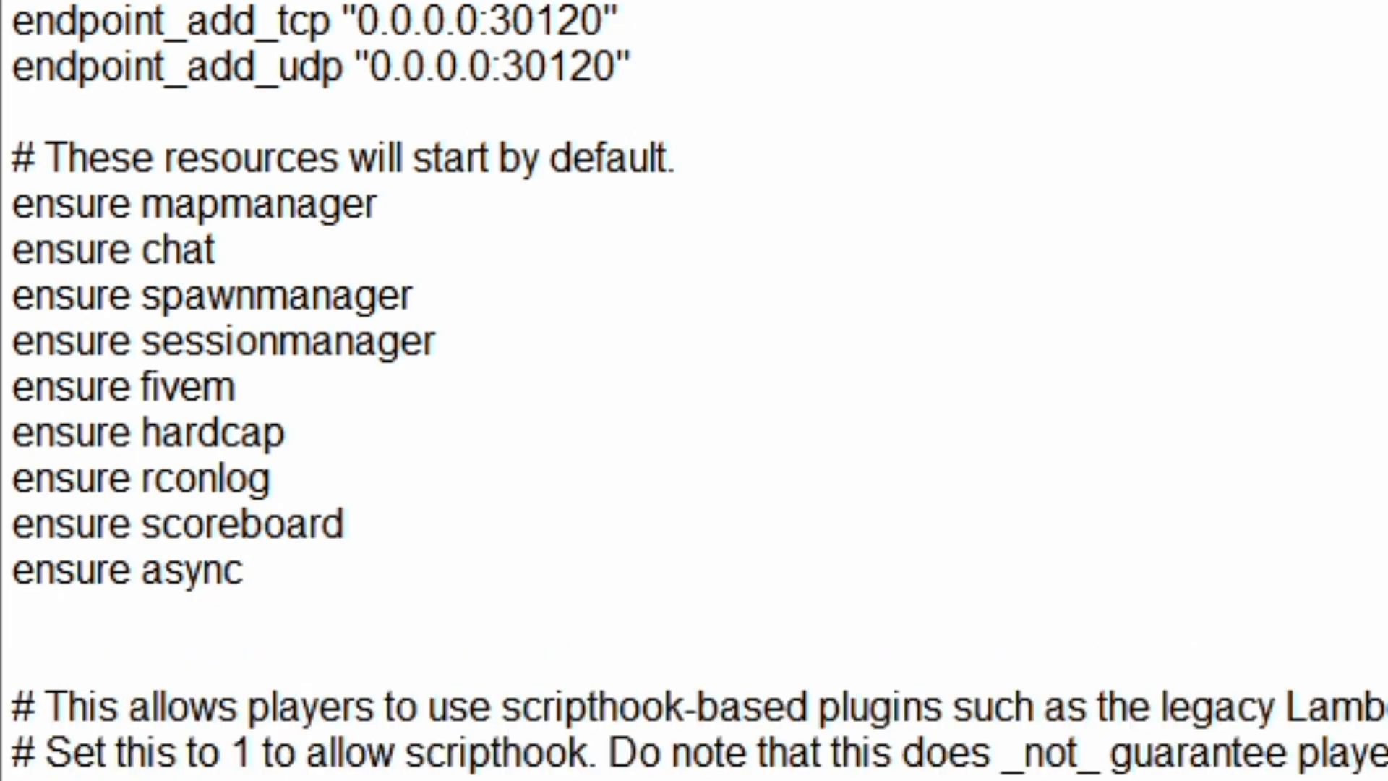
type("ensur")
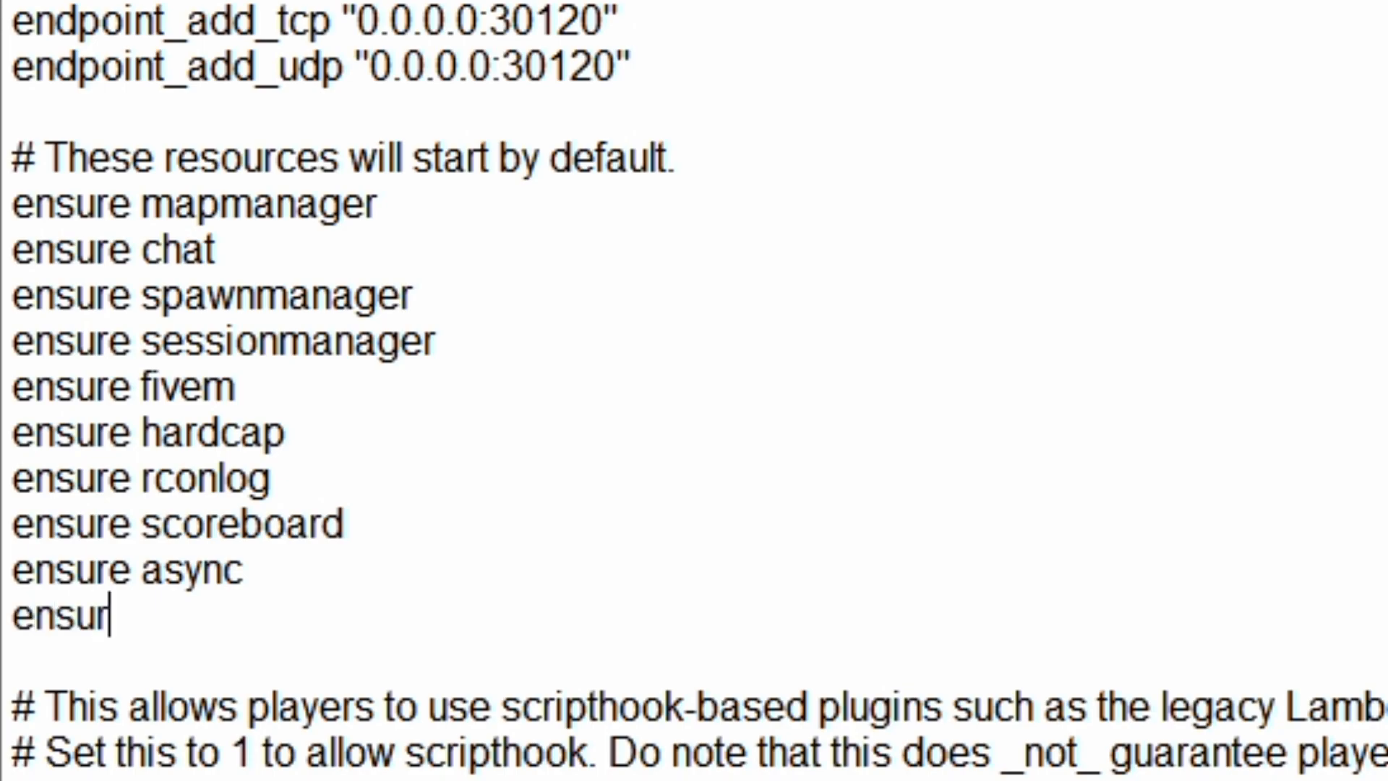
type("e my")
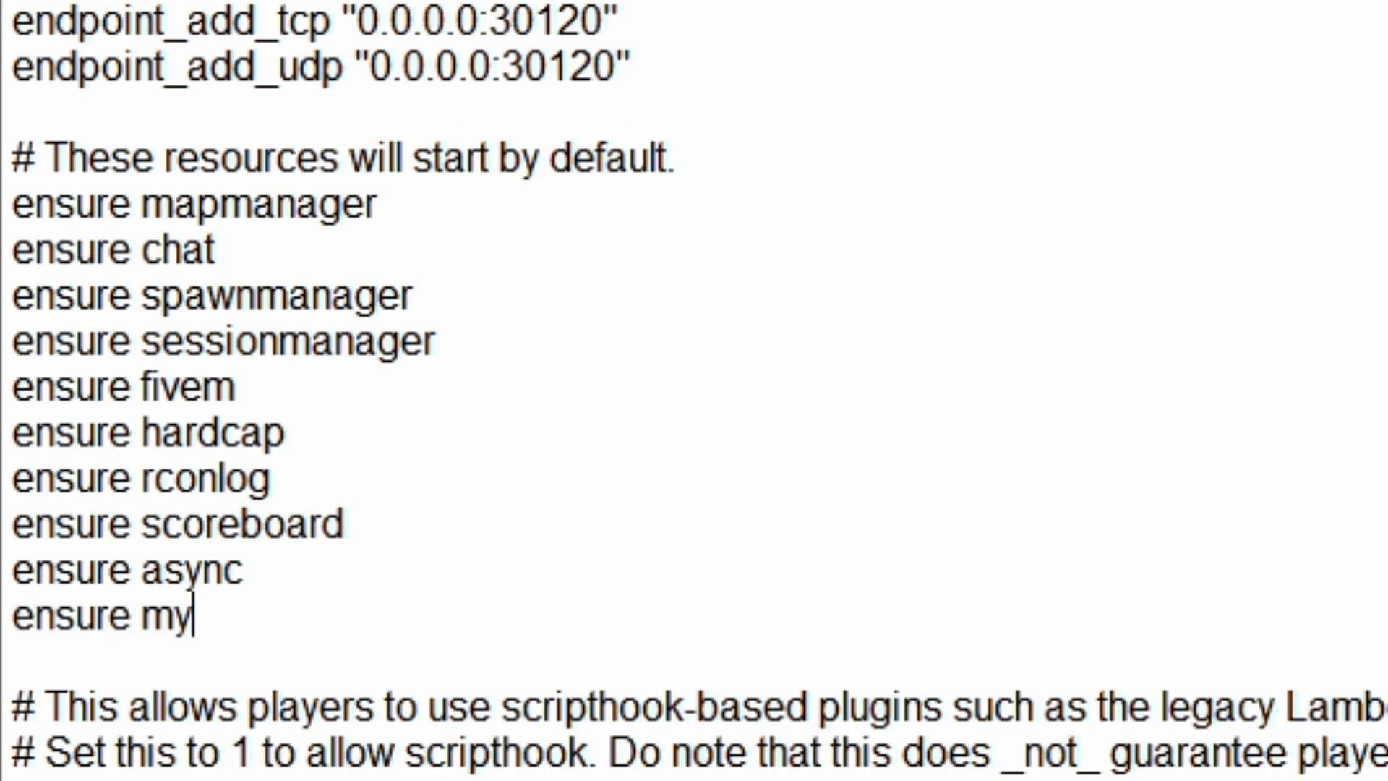
type("sql")
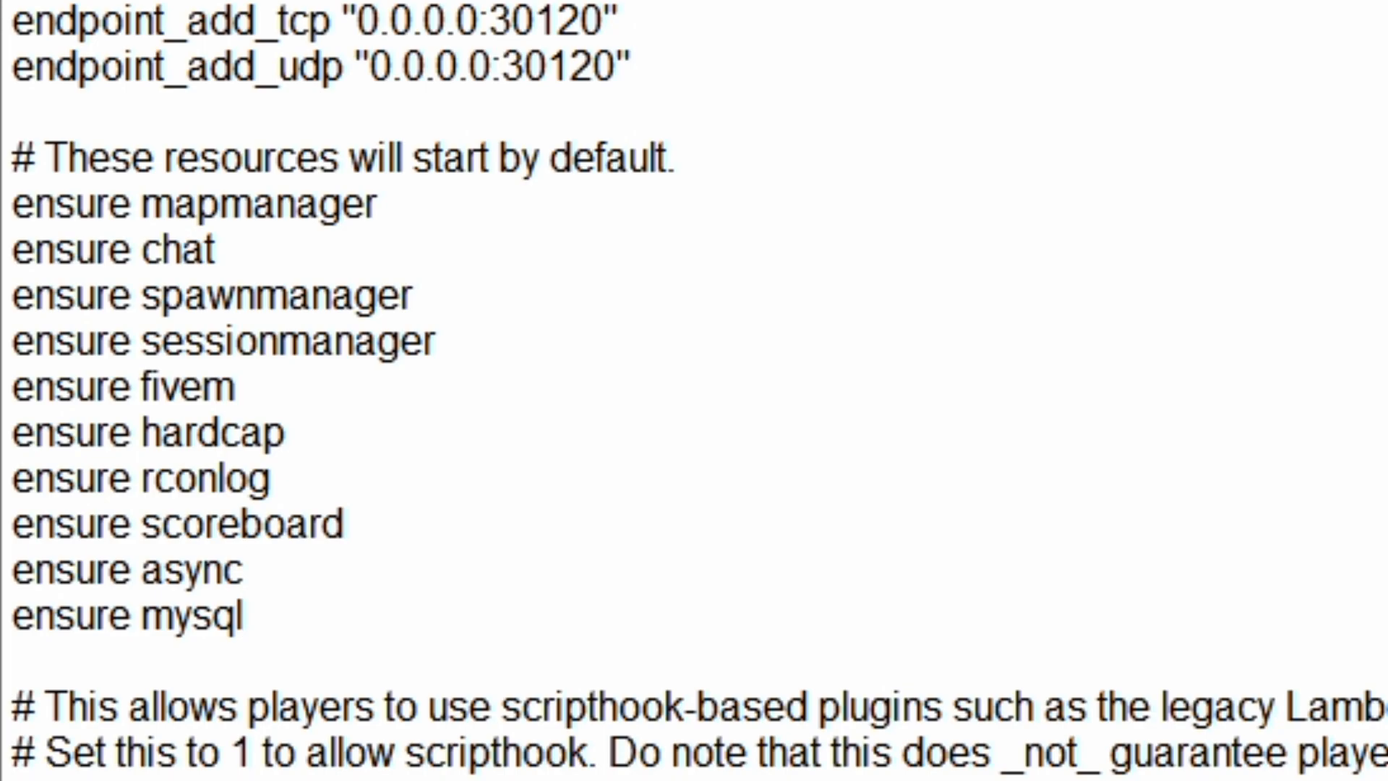
type("-async")
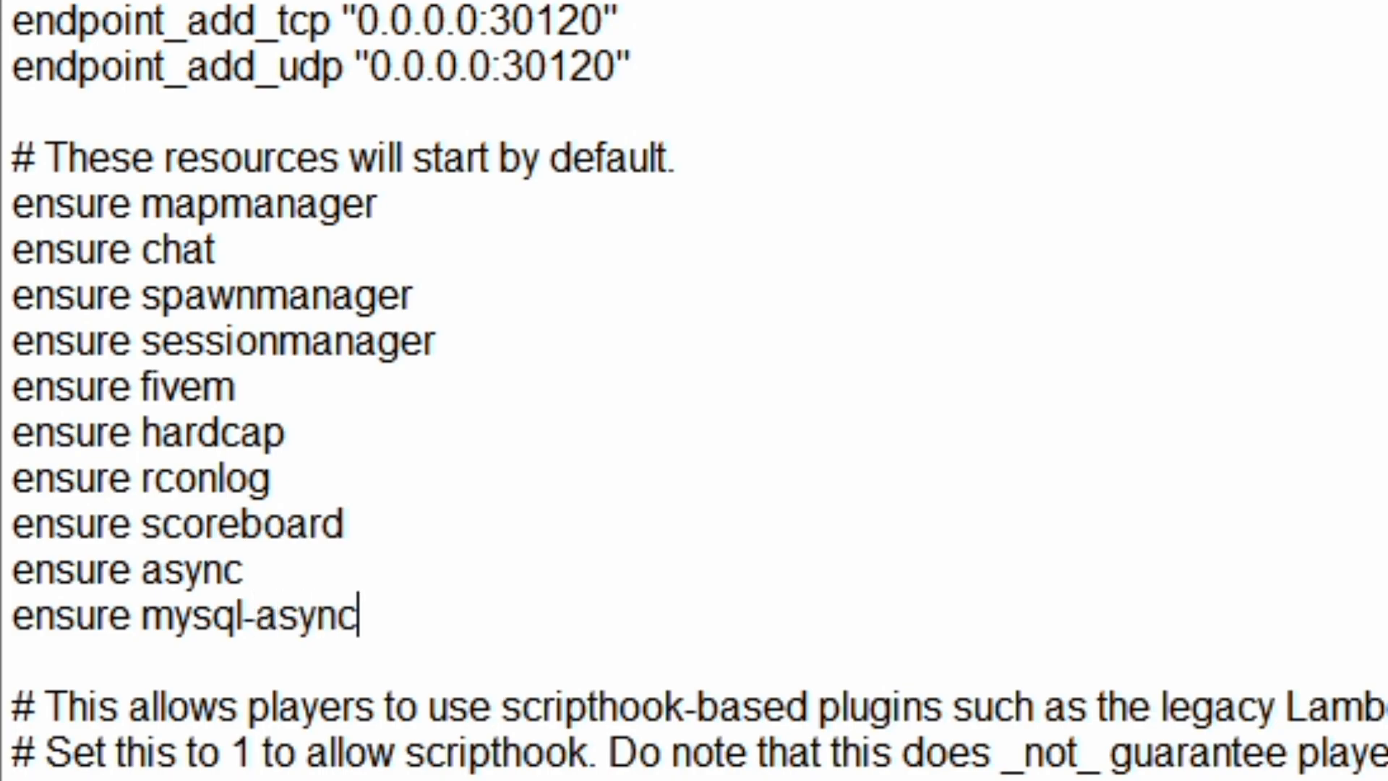
left_click_drag(12, 569, 391, 622)
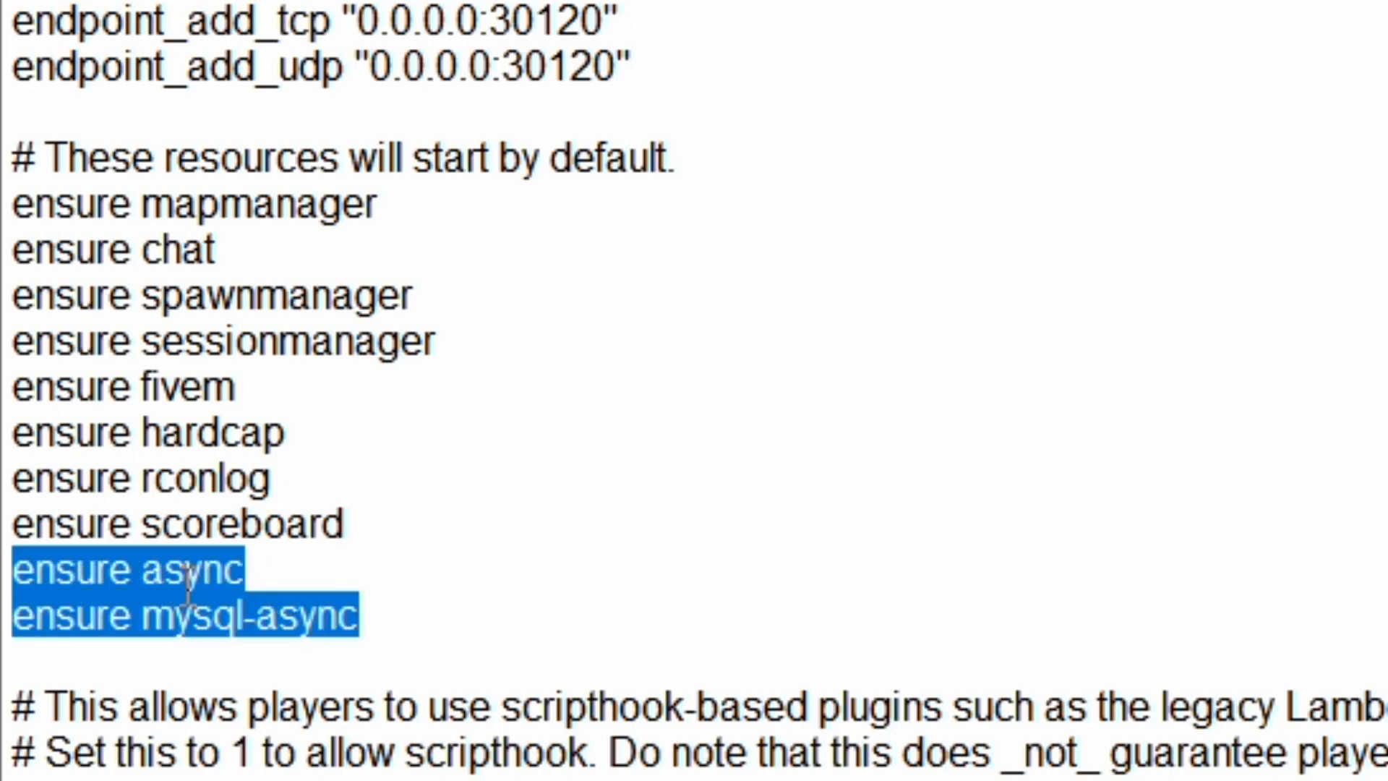
left_click(377, 606)
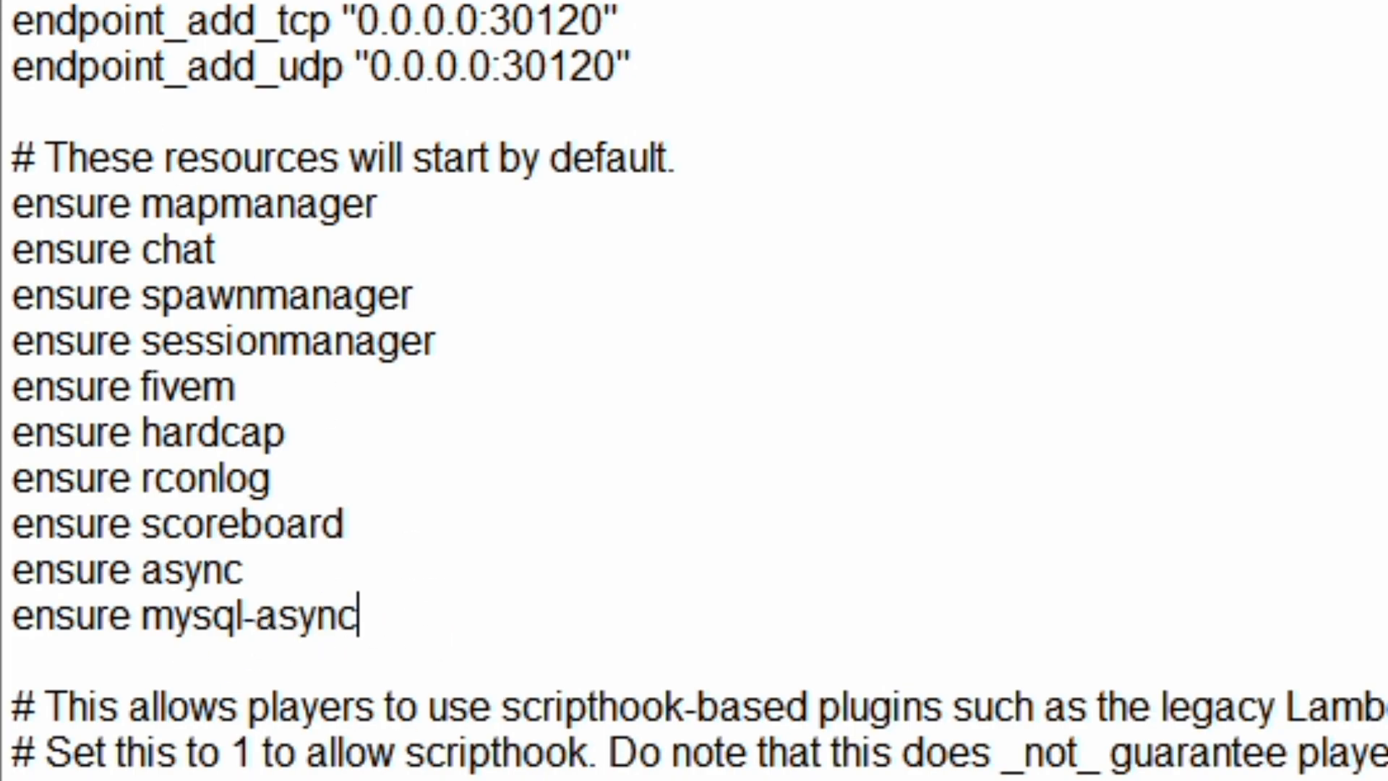
- Save the changes to server.cfg
left_click(45, 0)
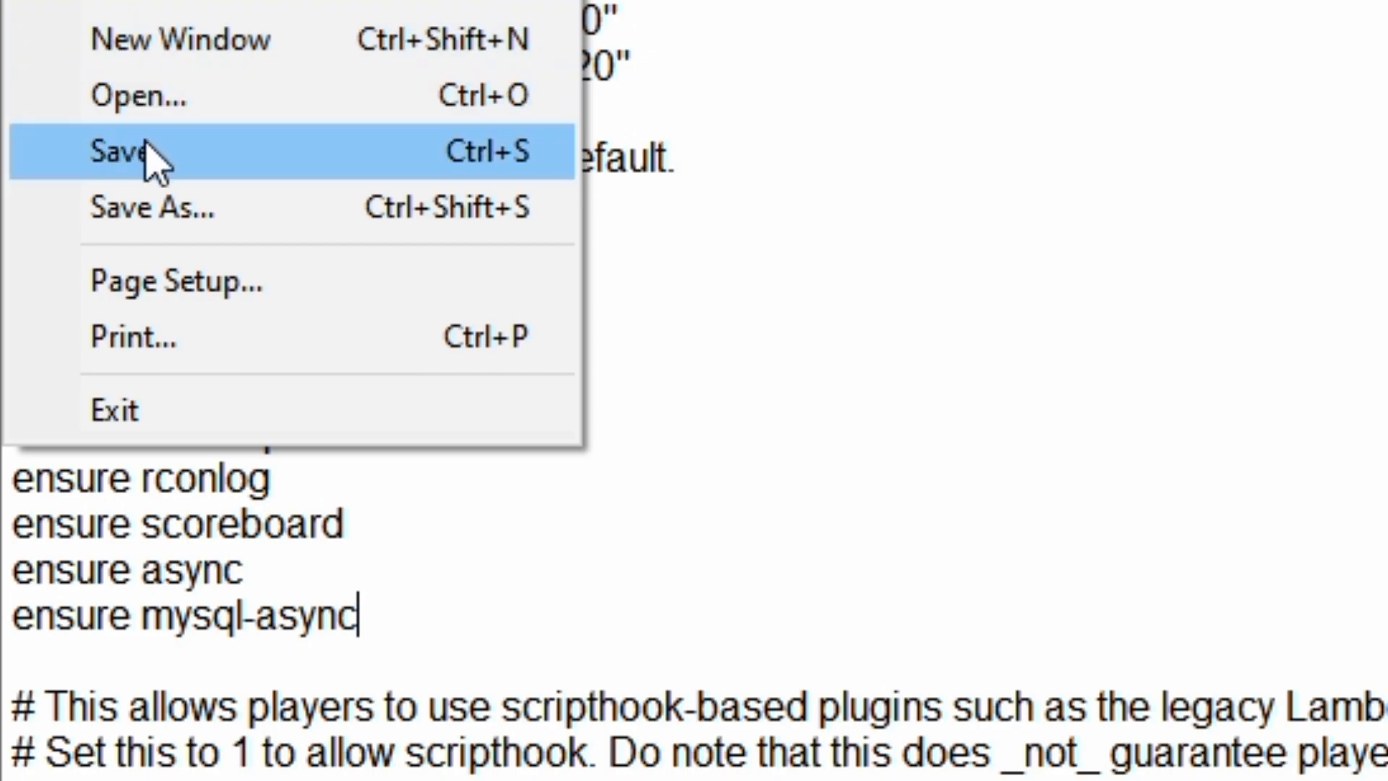
left_click(152, 160)
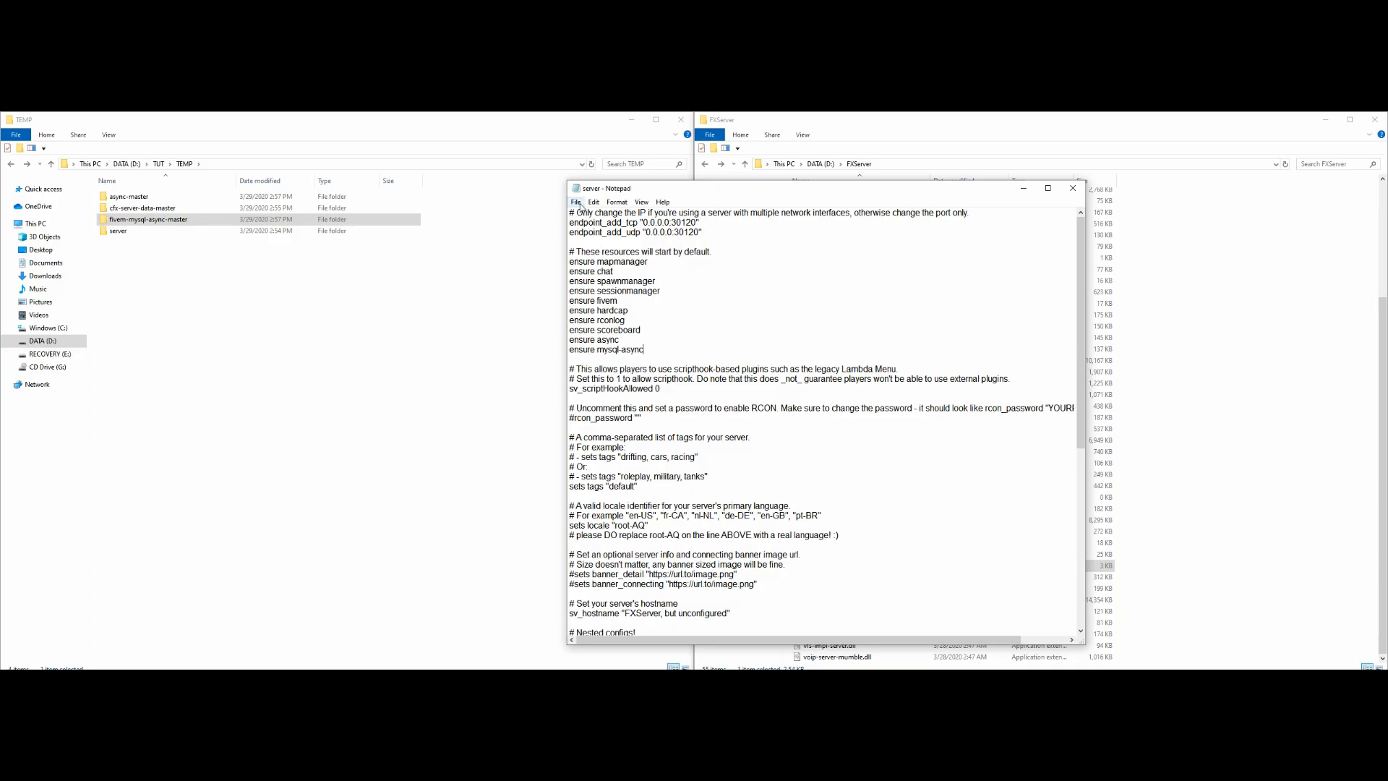
left_click(580, 205)
left_click(604, 251)
- Minimize server.cfg and open the empty New Text Document from the FXServer folder in Notepad
left_click(1024, 193)
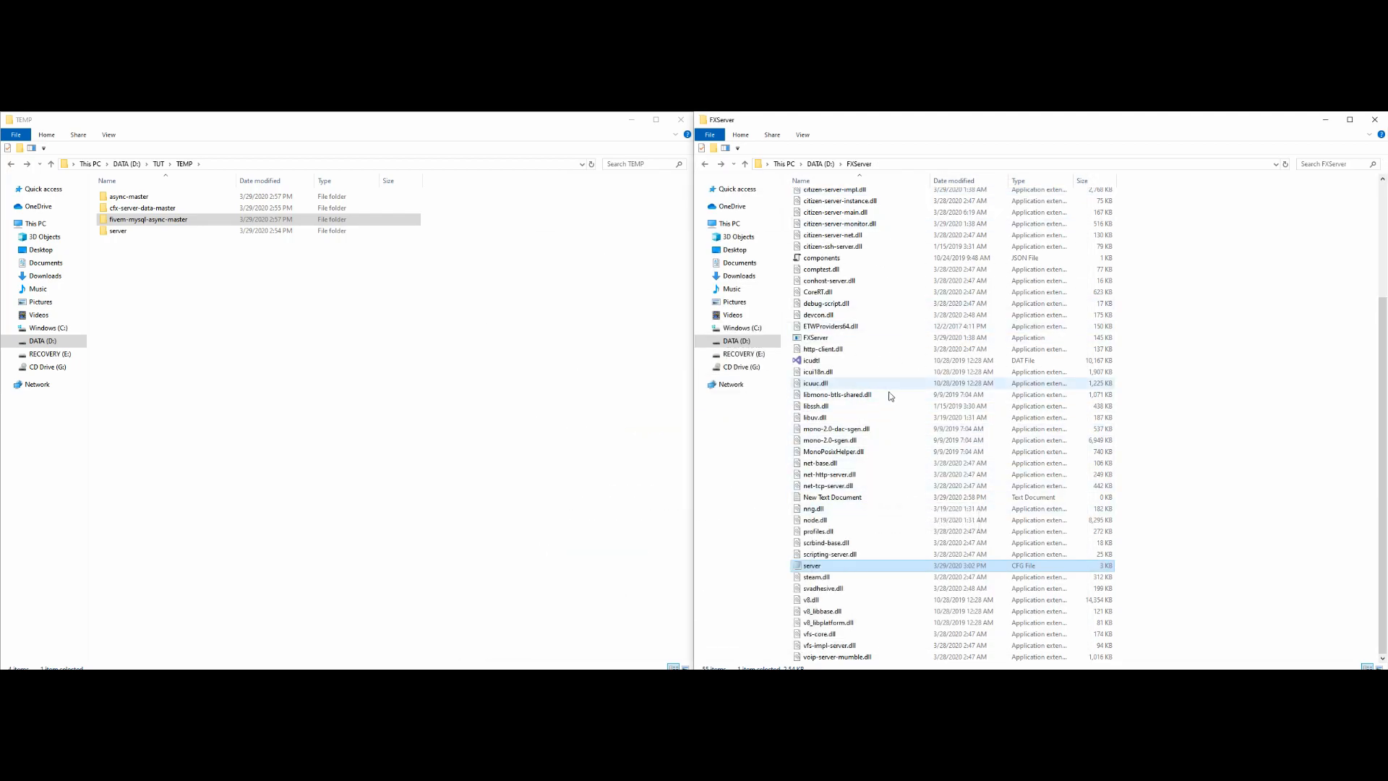
left_click(867, 502)
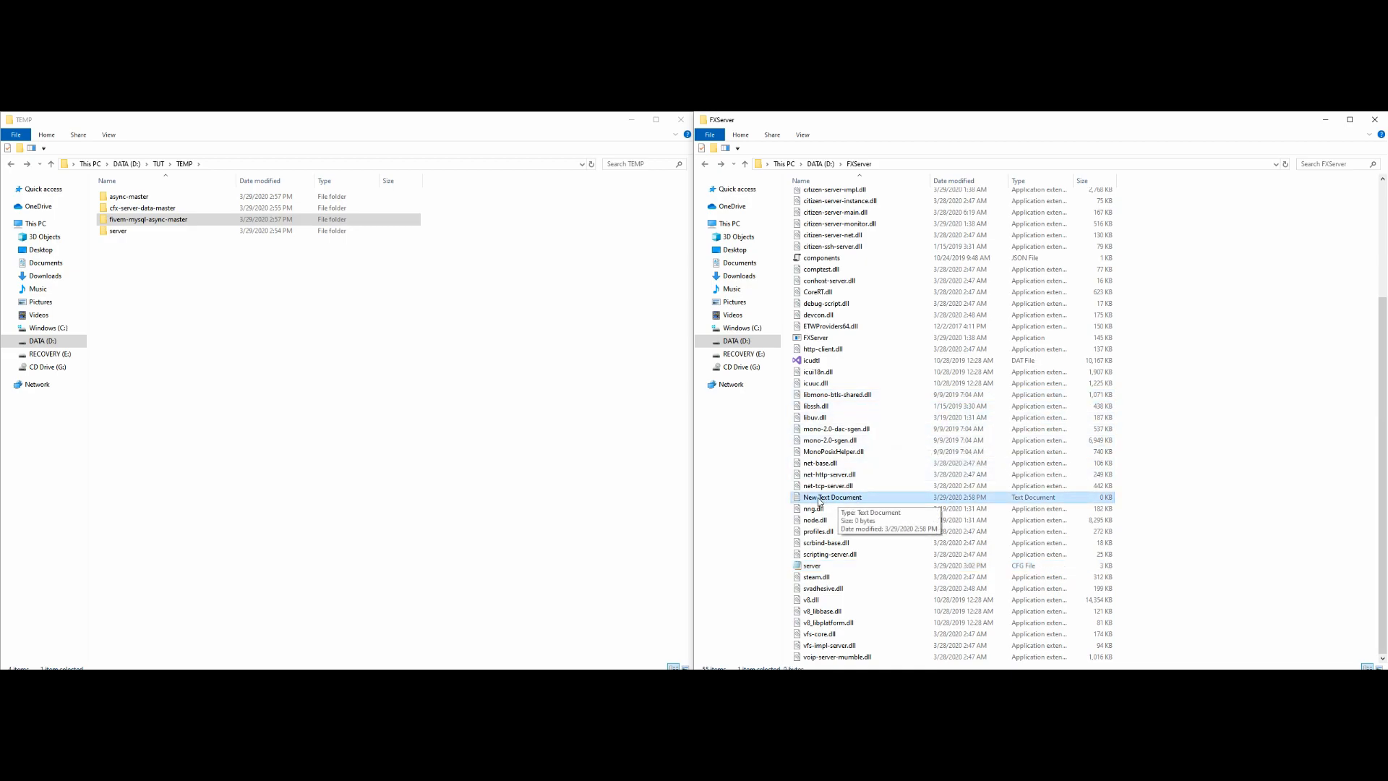
double_click(877, 498)
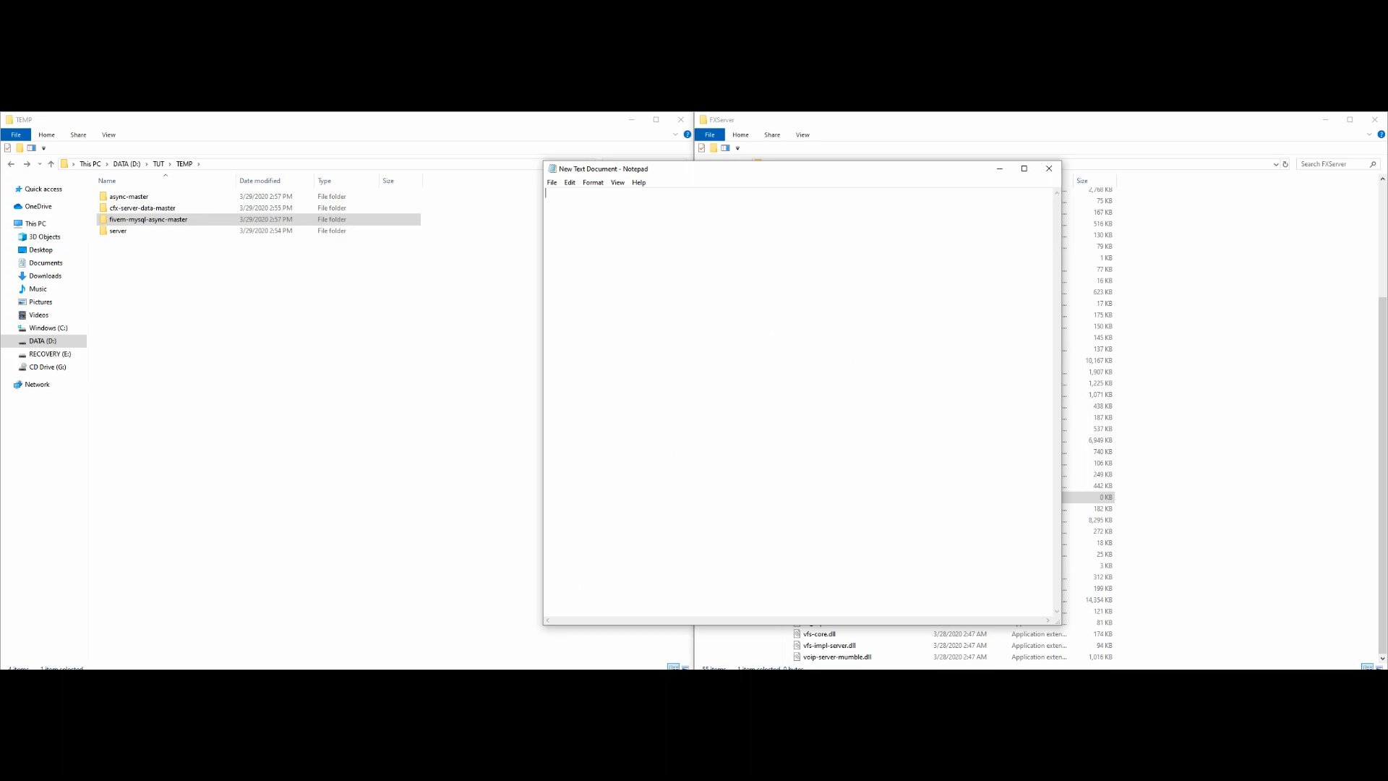
- Switch to the FiveM Documentation page, copy the Windows command "D:\FXServer\server\FXServer.exe +exec server.cfg", and return to the empty text document
mouse_move(547, 680)
left_click(547, 642)
scroll(567, 363, "up", 1)
scroll(567, 364, "up", 10)
scroll(572, 351, "up", 3)
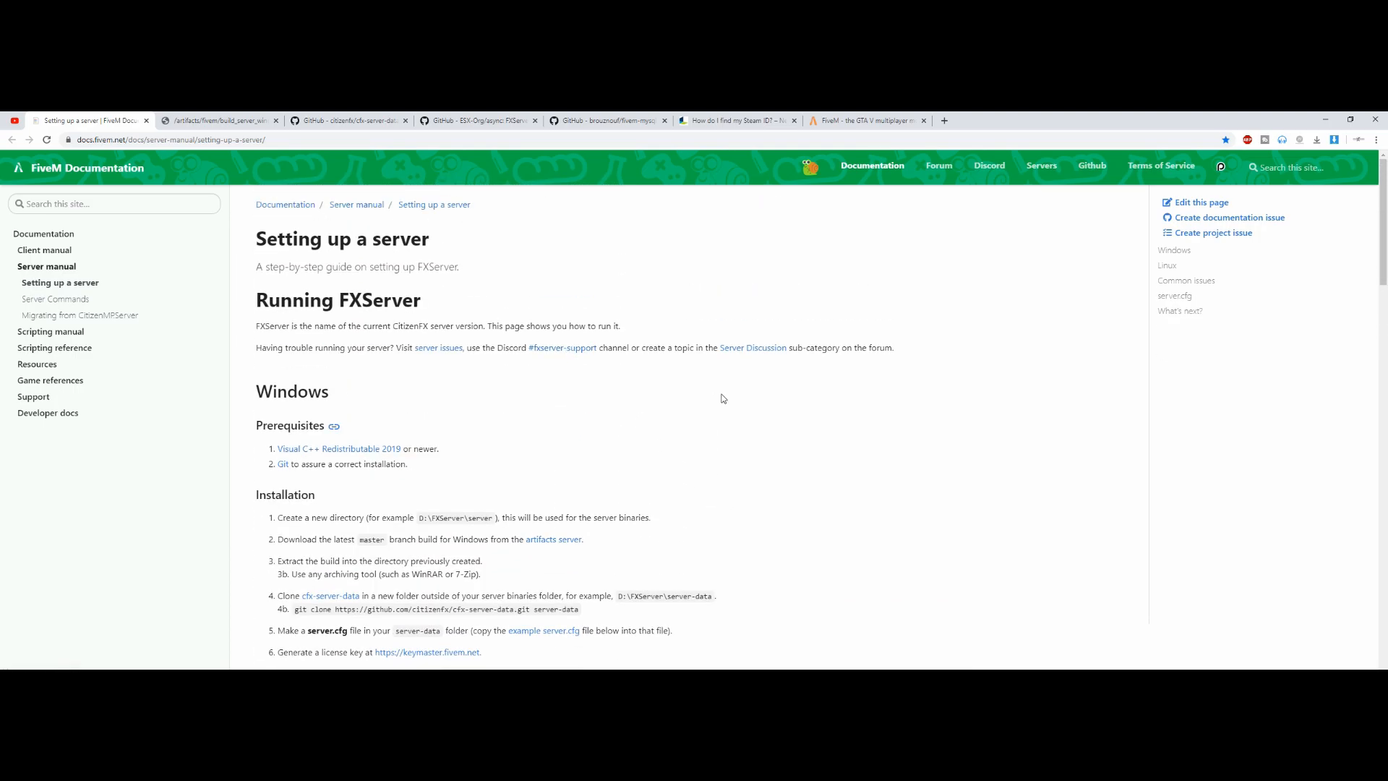
scroll(786, 387, "down", 2)
scroll(775, 435, "down", 2)
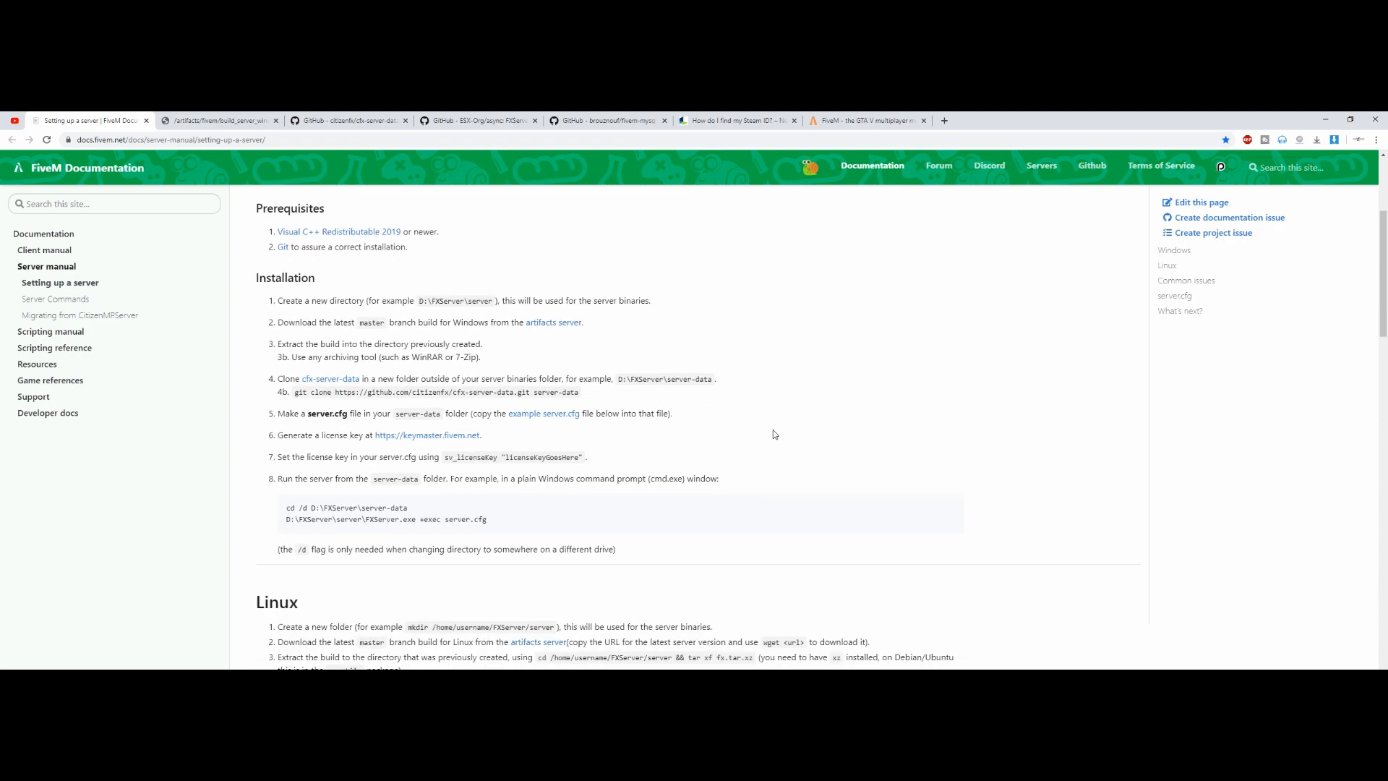
left_click_drag(287, 467, 485, 468)
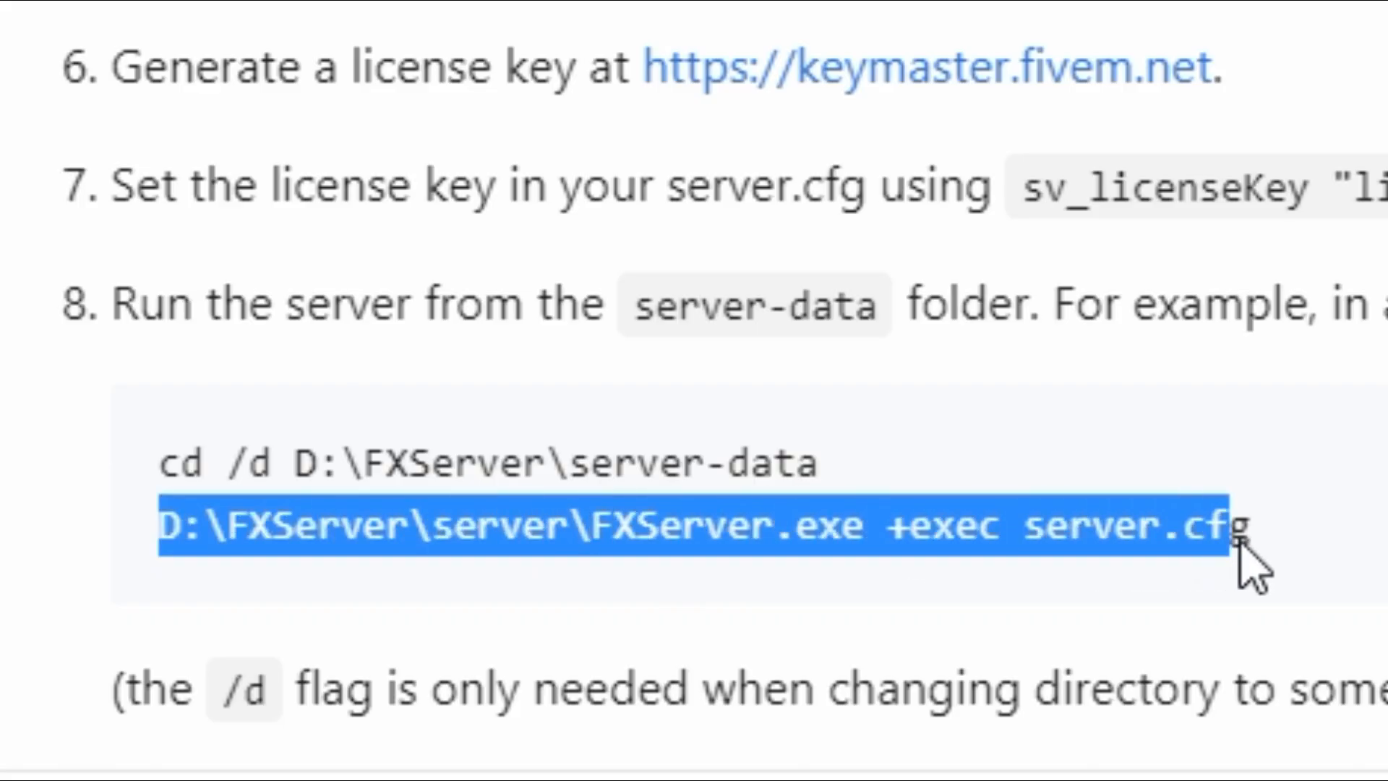
left_click_drag(1238, 542, 1241, 555)
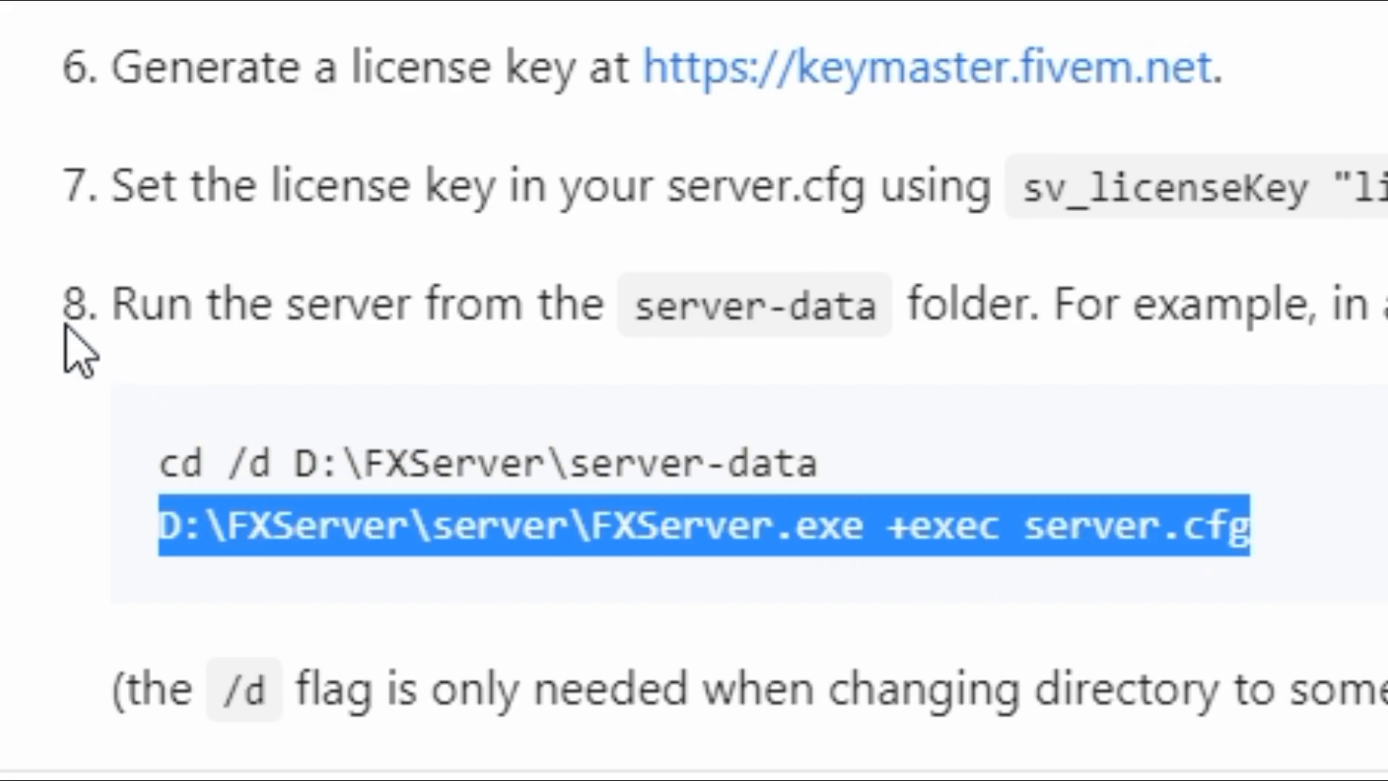
right_click(646, 530)
left_click(748, 573)
right_click(750, 518)
left_click(819, 575)
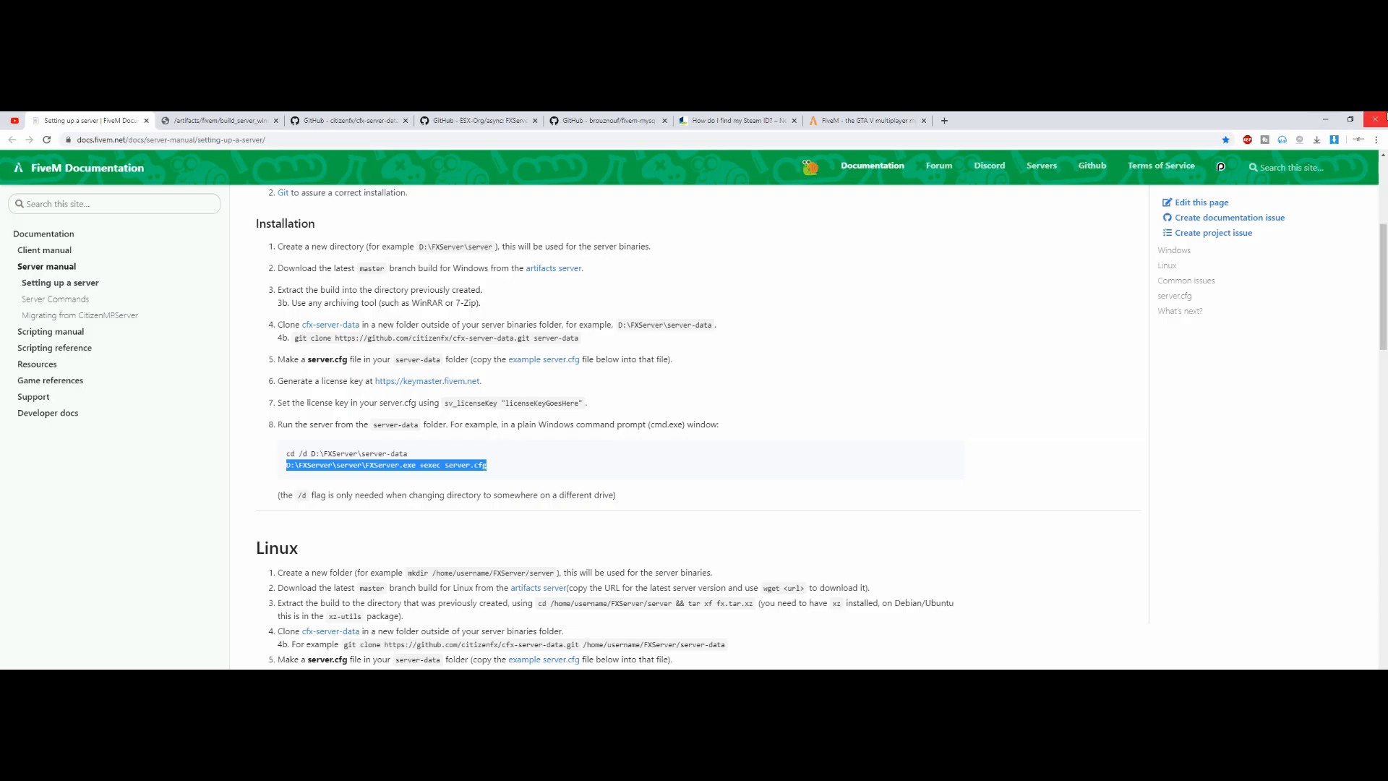
left_click(1332, 124)
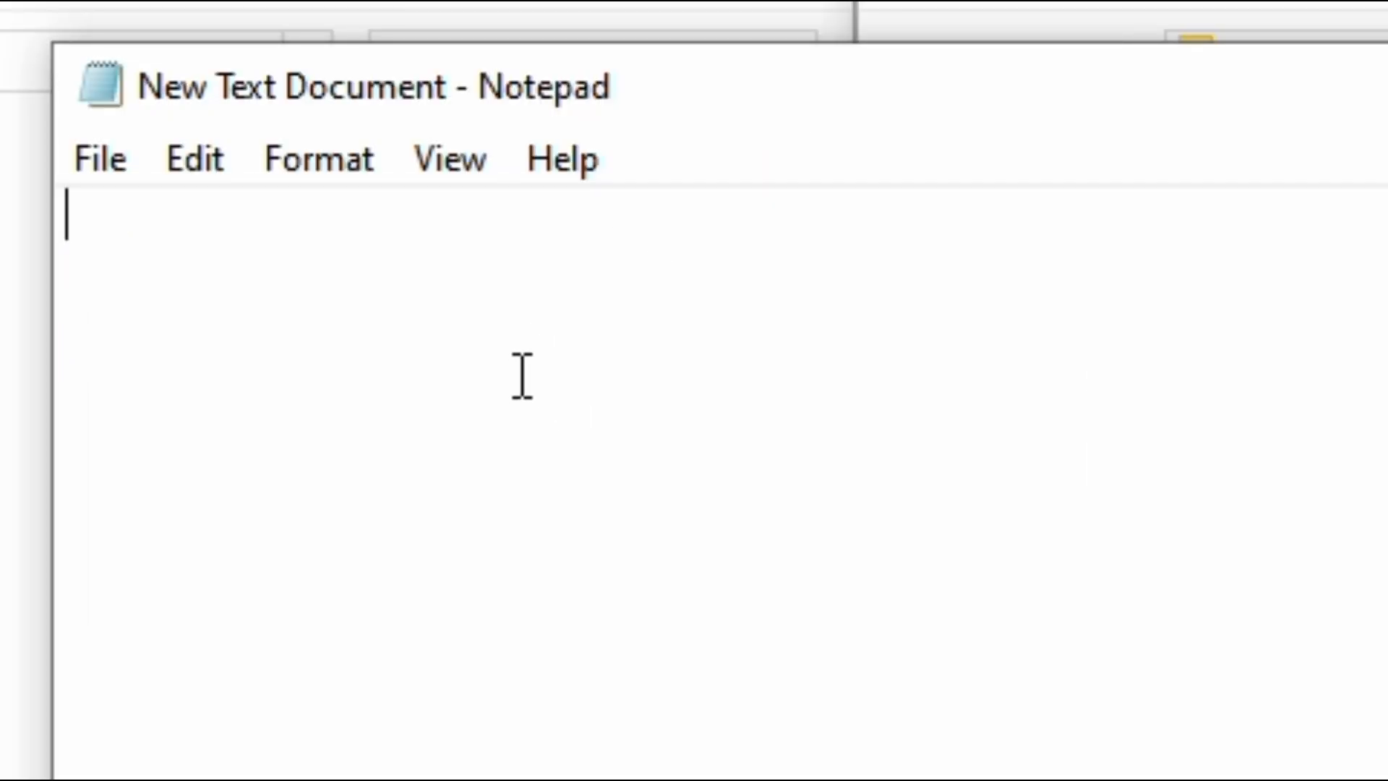
- Paste the copied launch command and remove the "\server" folder so it reads "D:\FXServer\FXServer.exe +exec server.cfg"
right_click(522, 376)
left_click(713, 635)
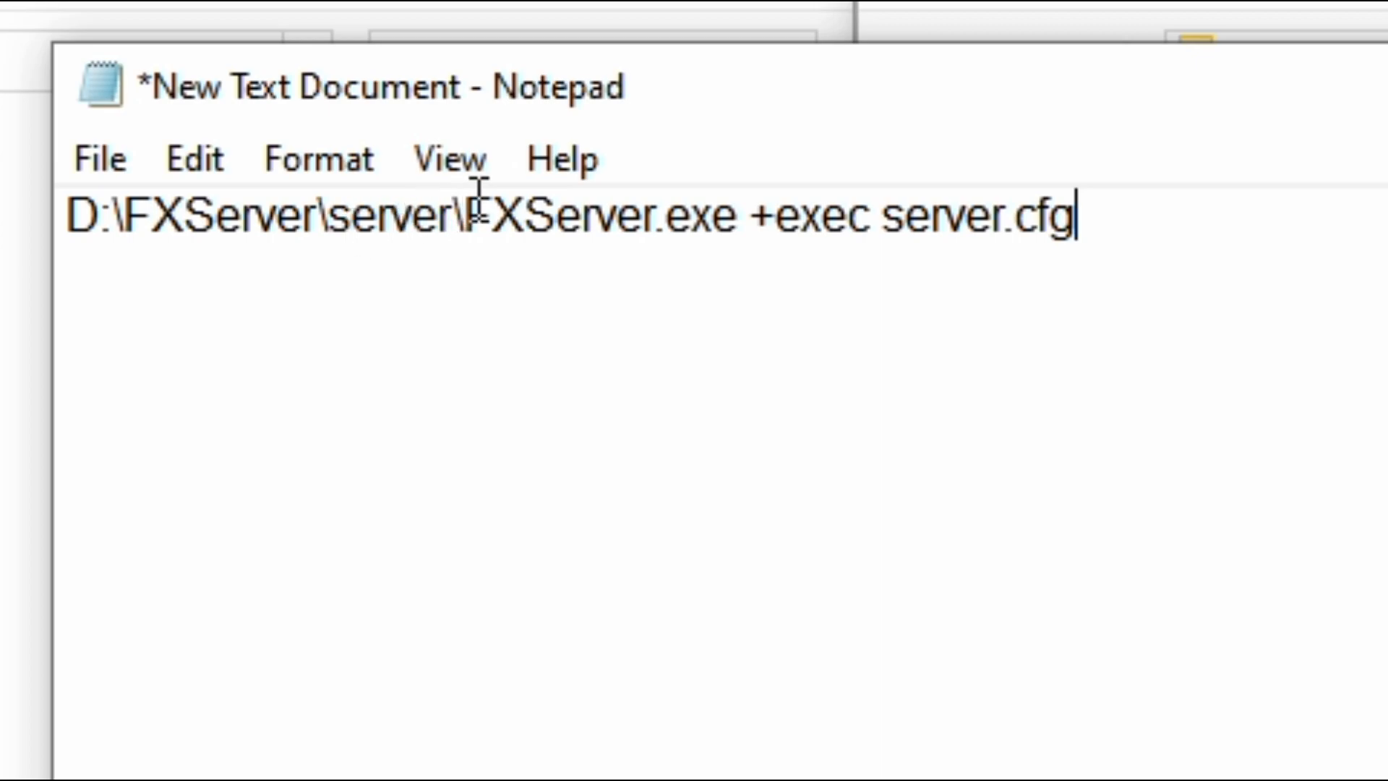
left_click_drag(456, 217, 316, 217)
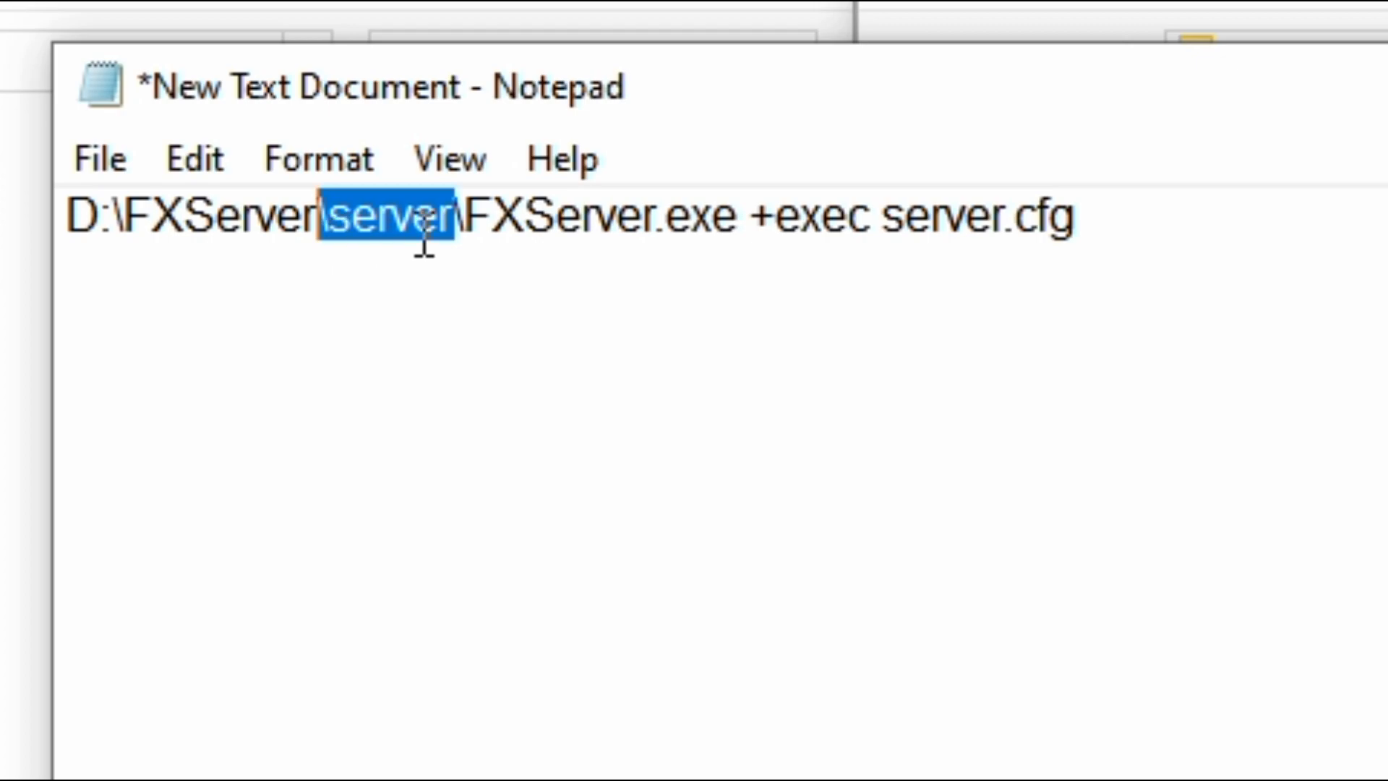
key("Delete")
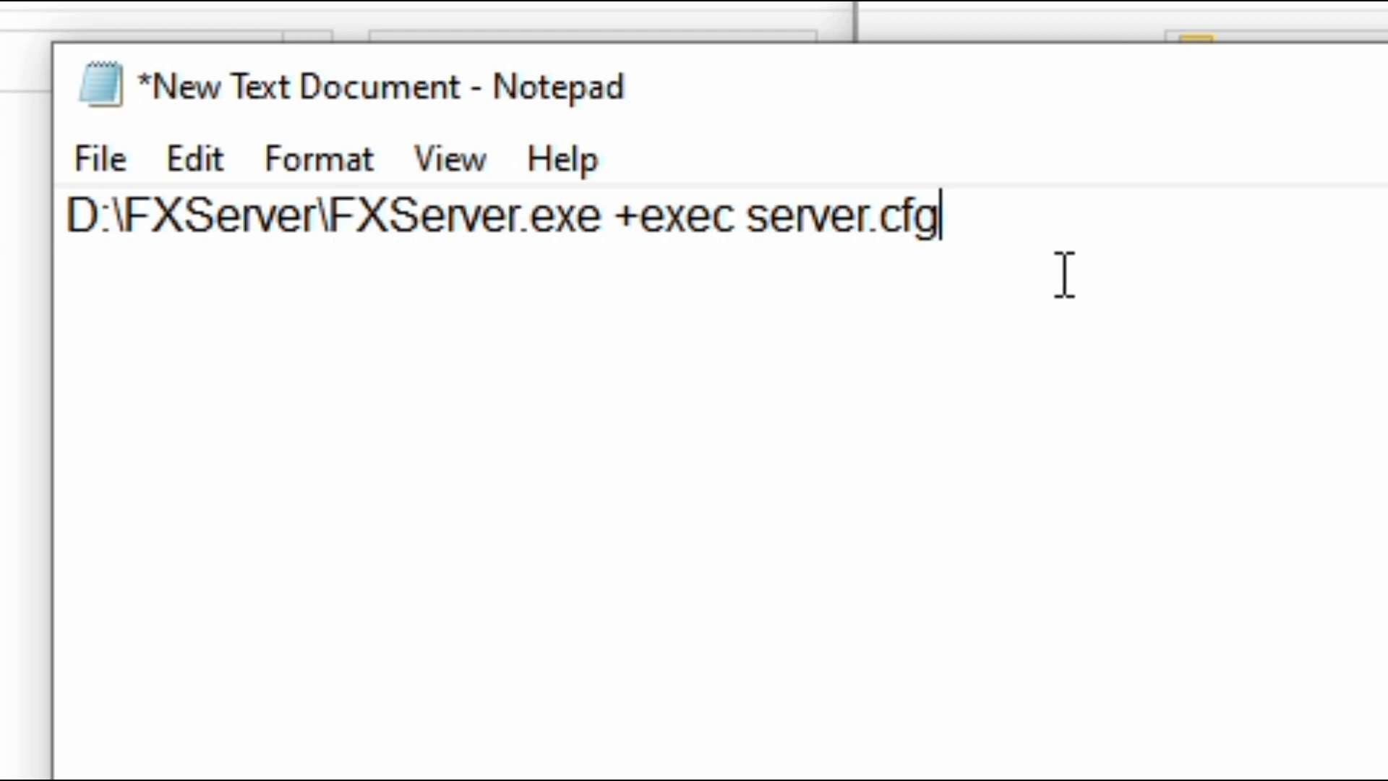
- Save the document in the FXServer folder as "run.bat" with the file type All Files, and close it
left_click(101, 163)
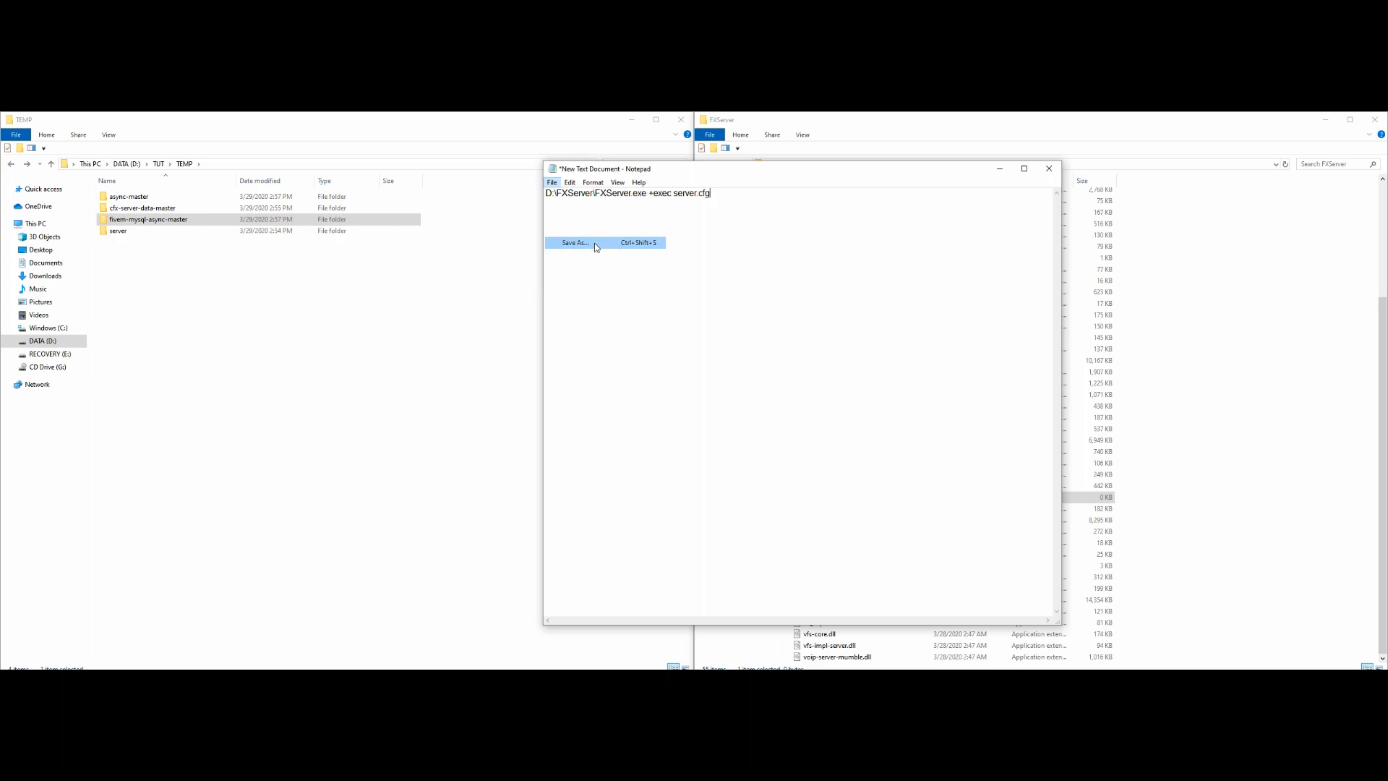
left_click(306, 499)
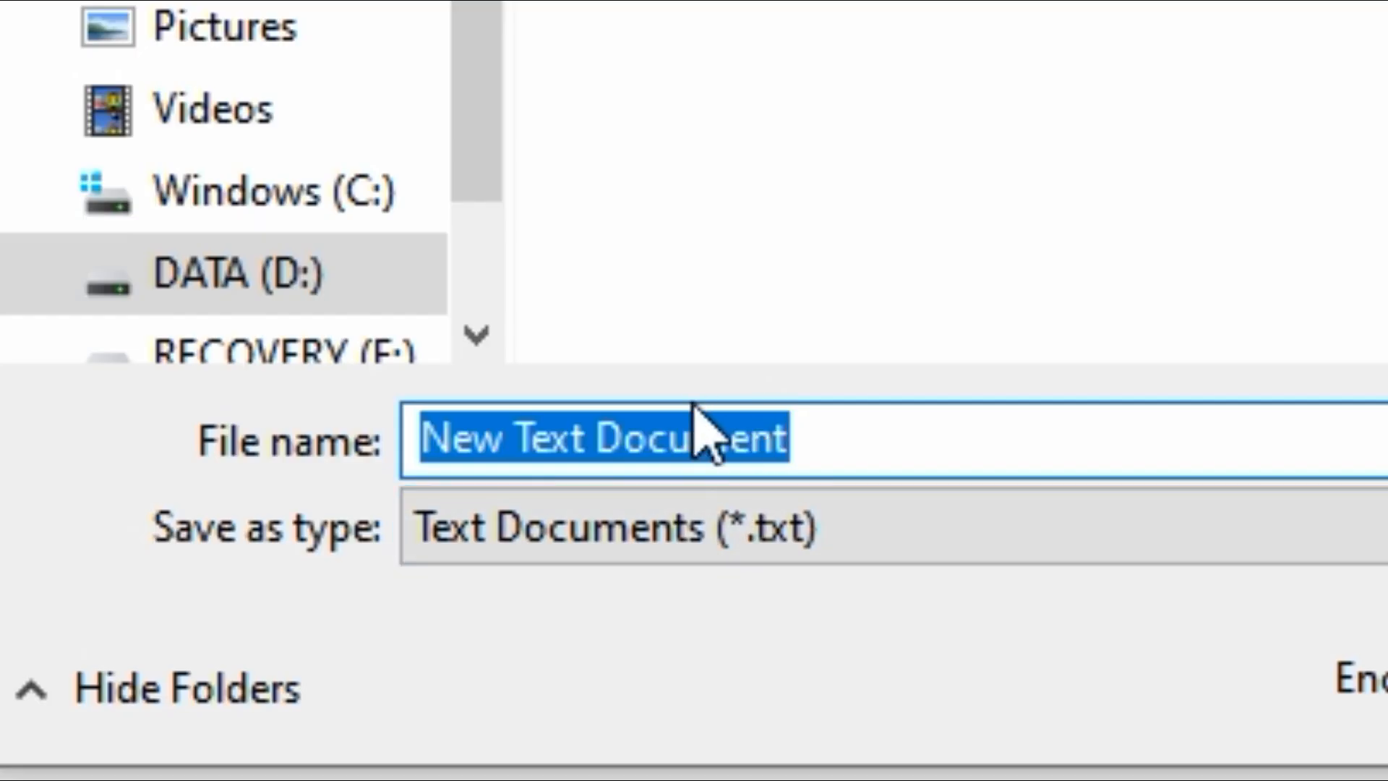
type("run")
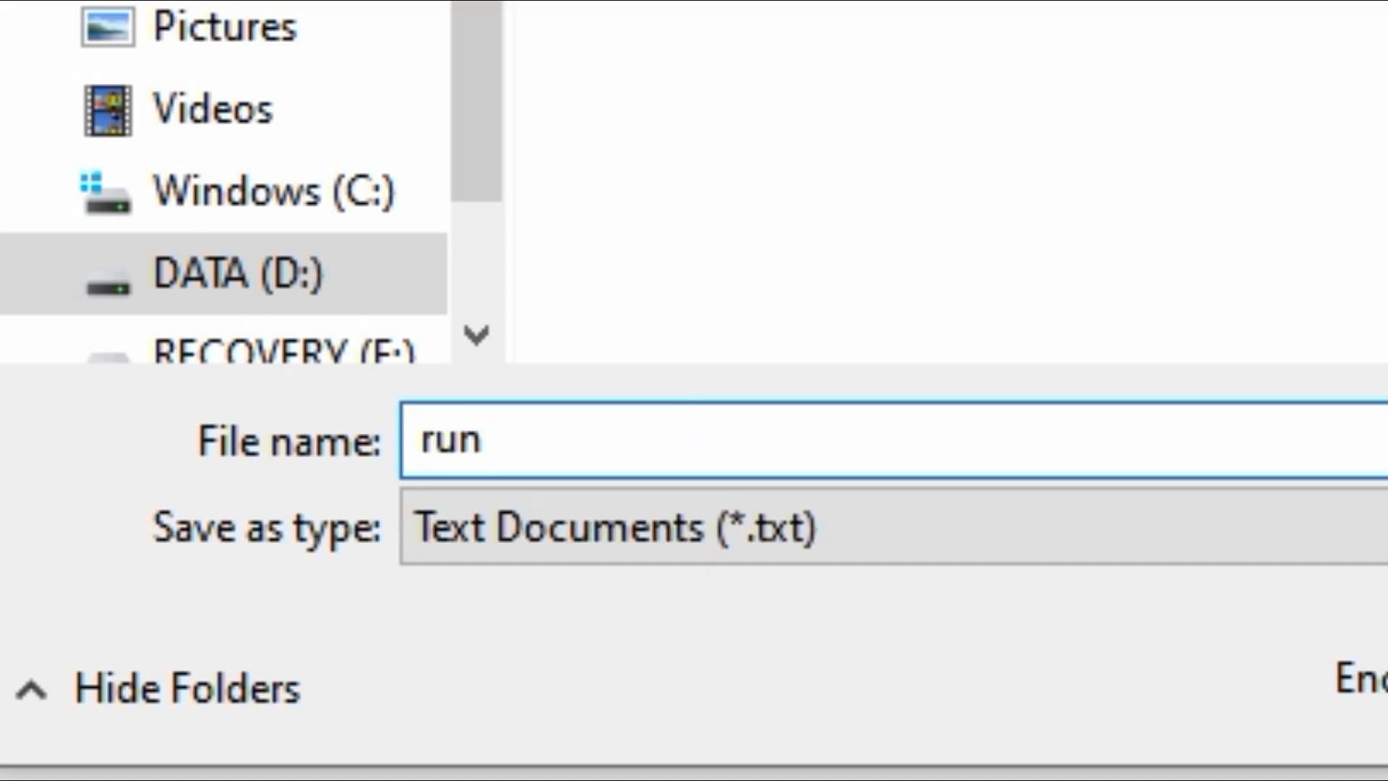
type(".bat")
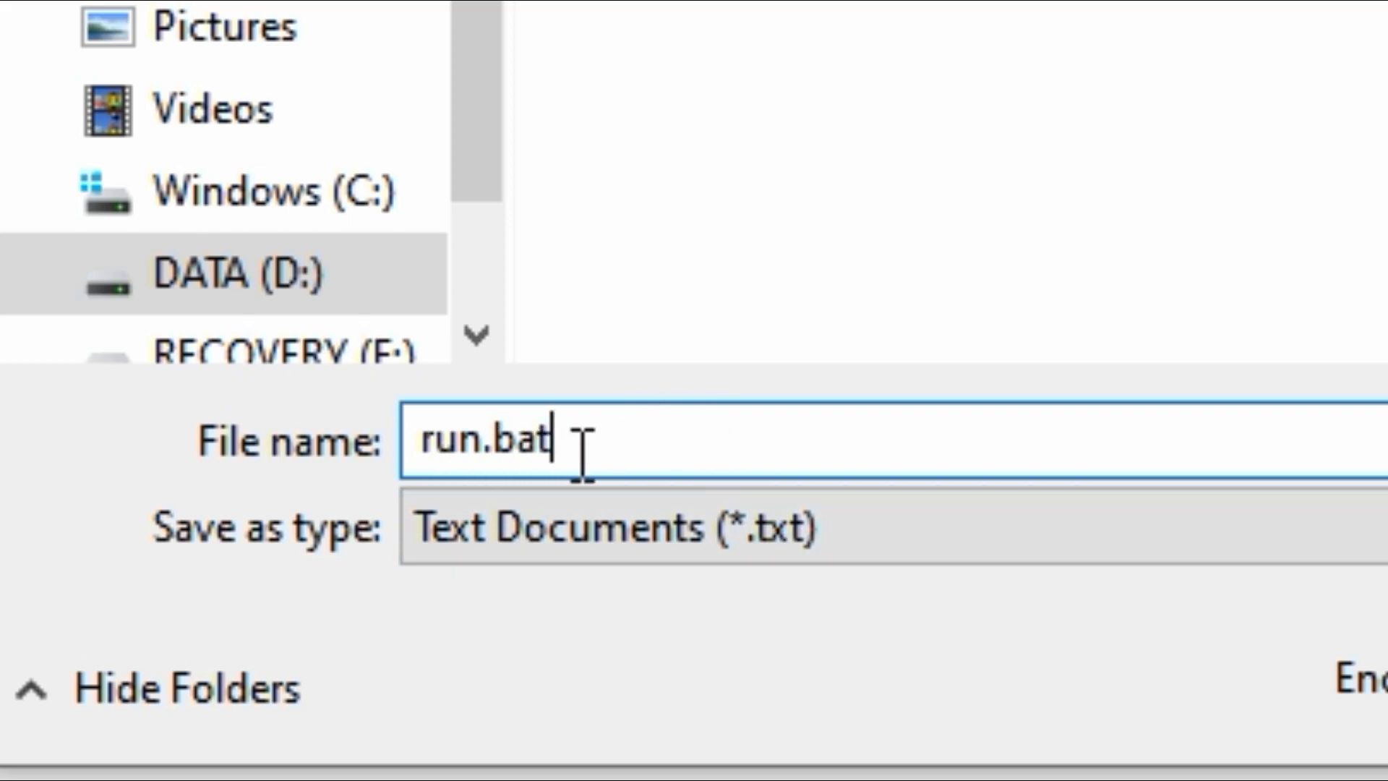
left_click(581, 547)
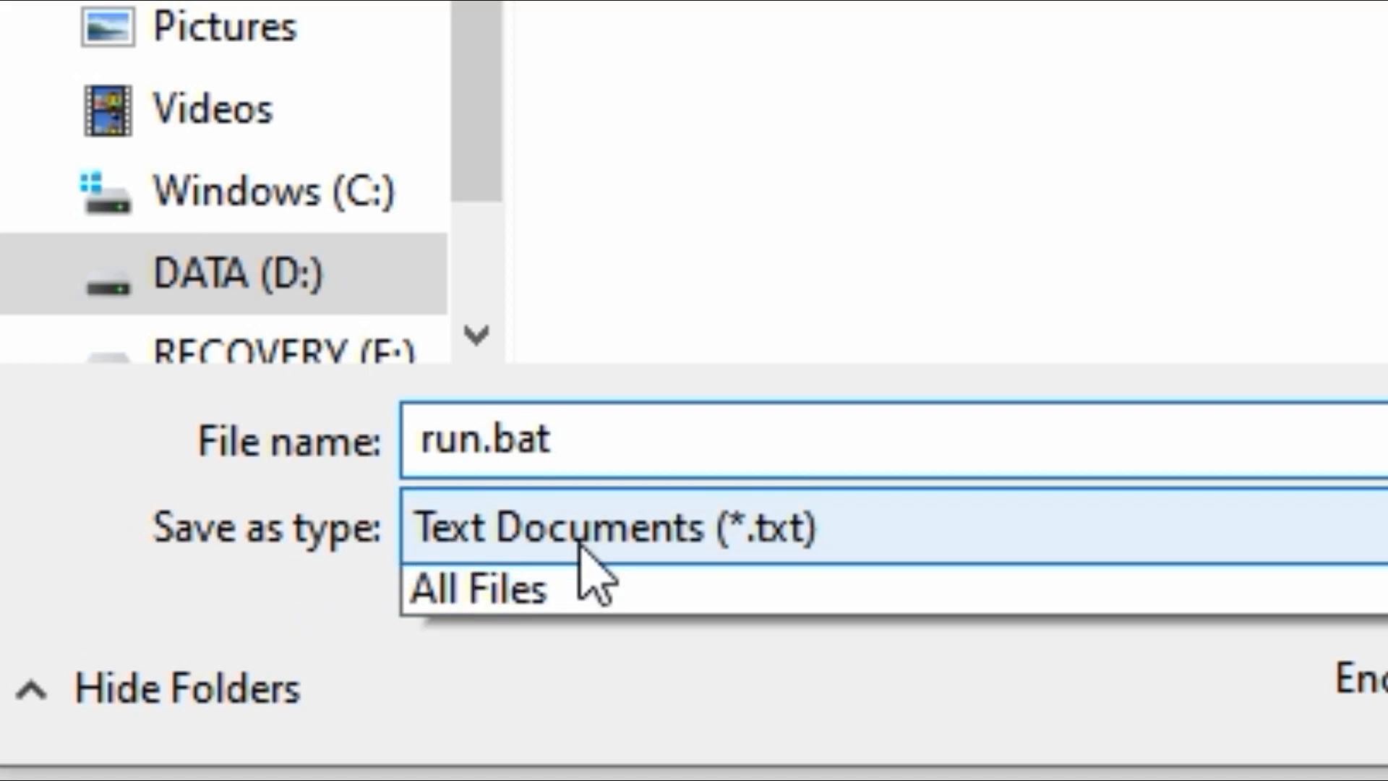
left_click(490, 648)
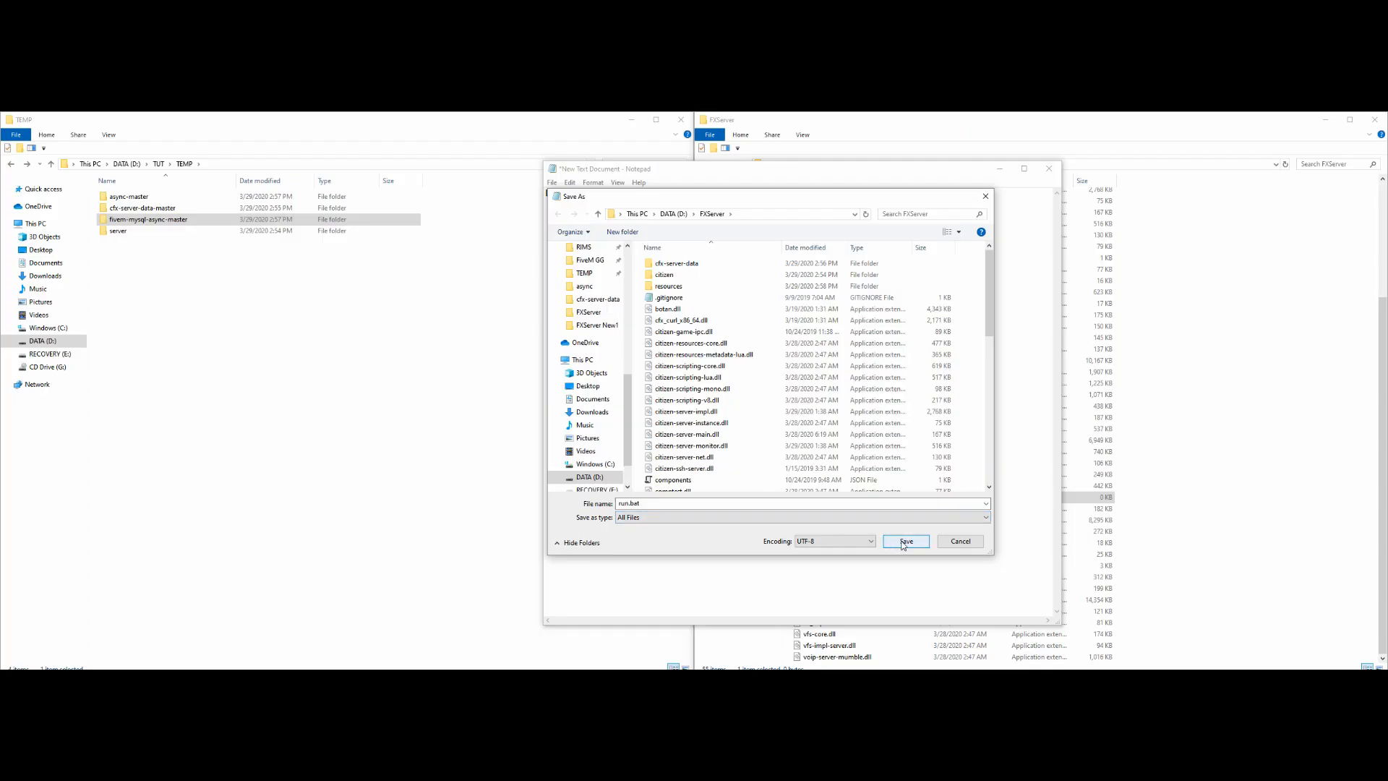
left_click(903, 543)
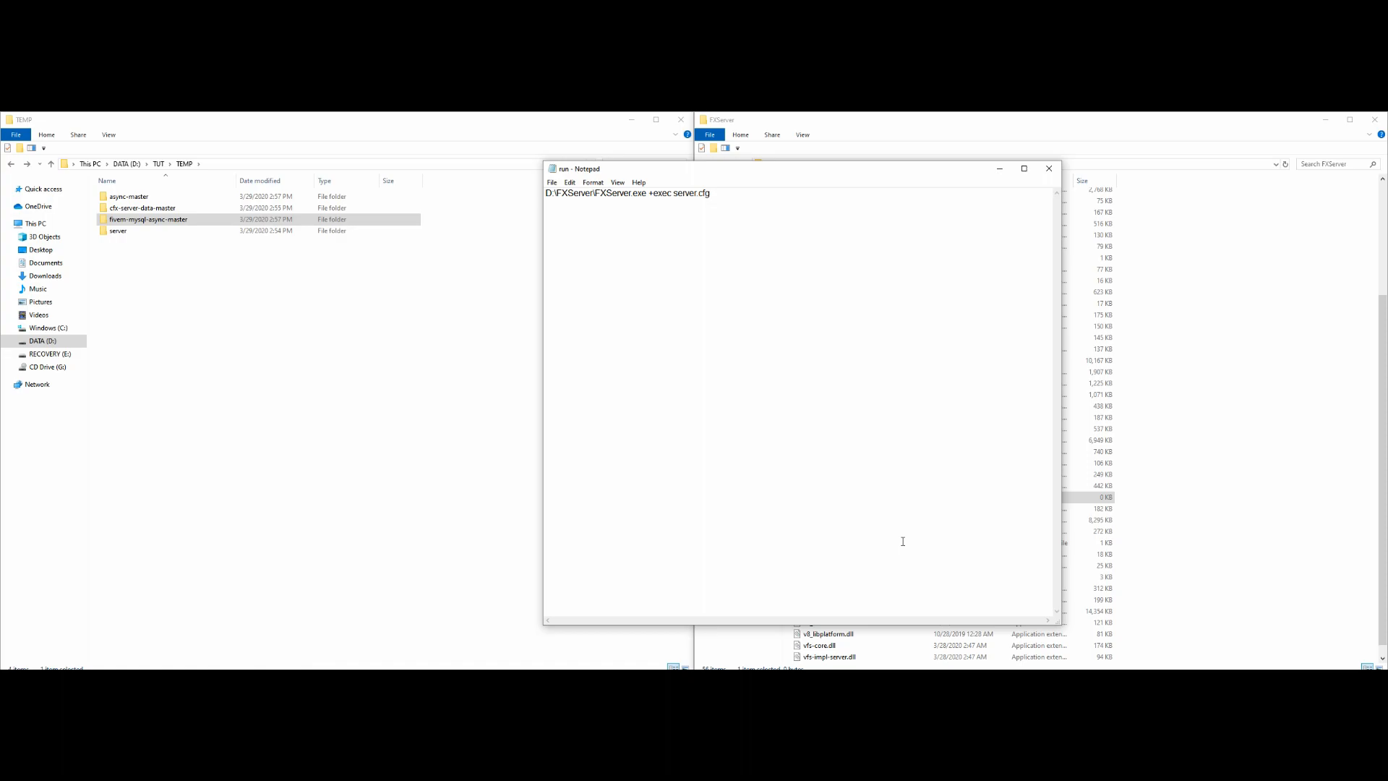
left_click(1050, 169)
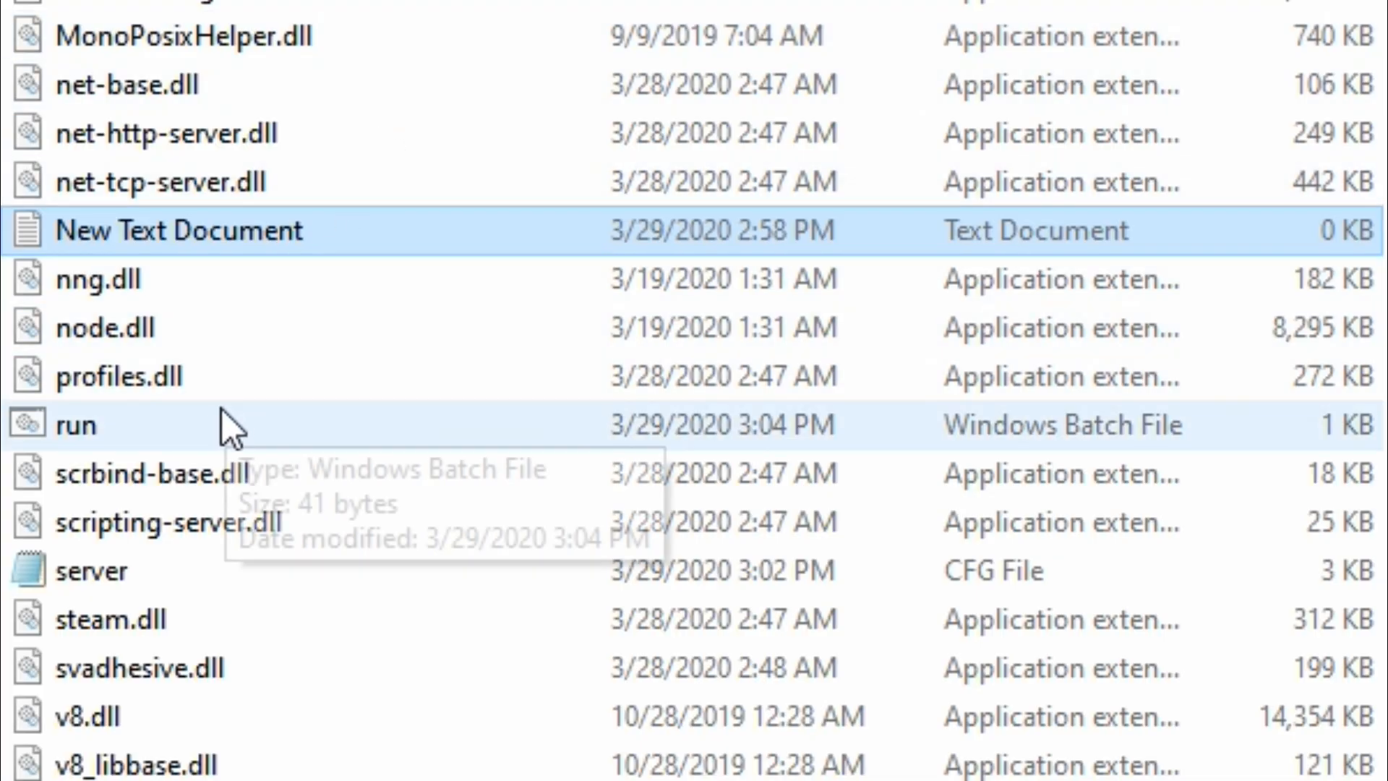
- Delete the leftover empty New Text Document from the FXServer folder
left_click(840, 542)
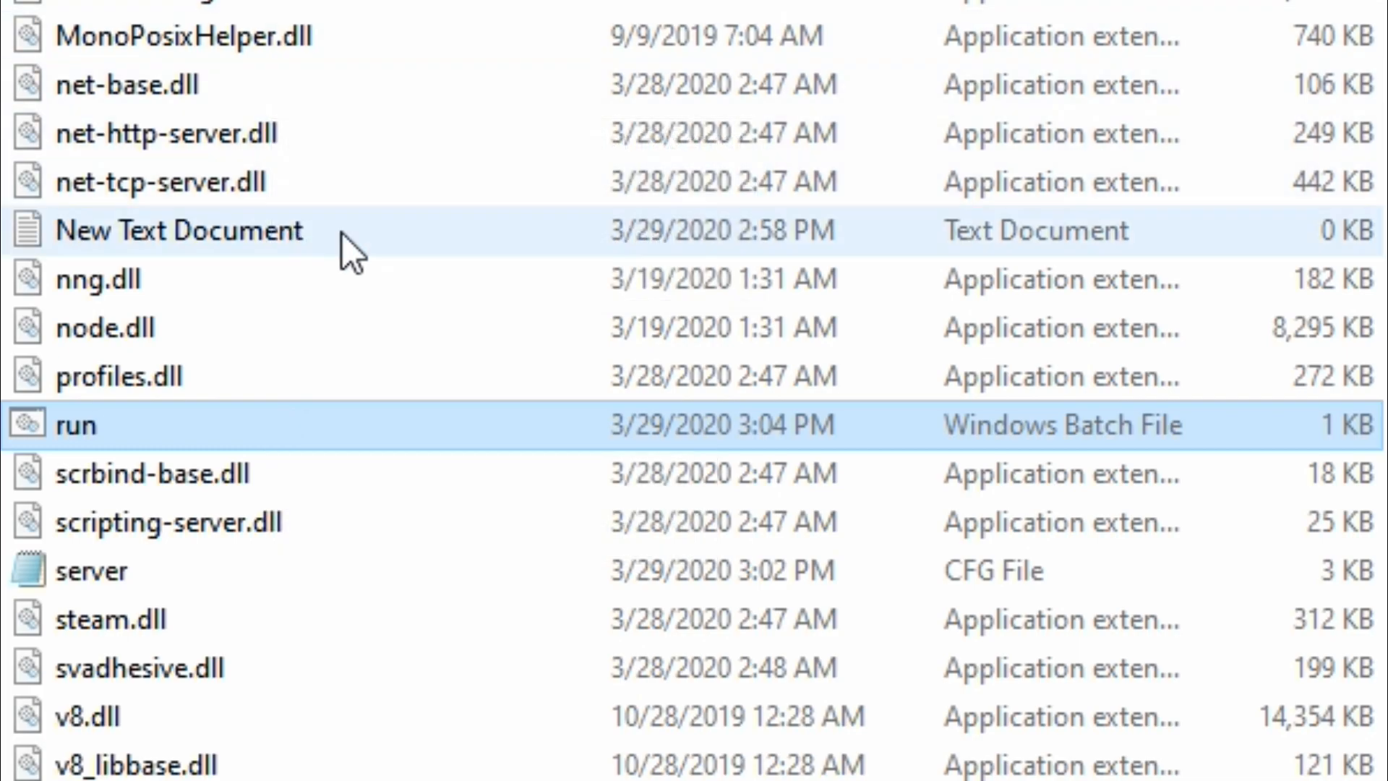
left_click(342, 232)
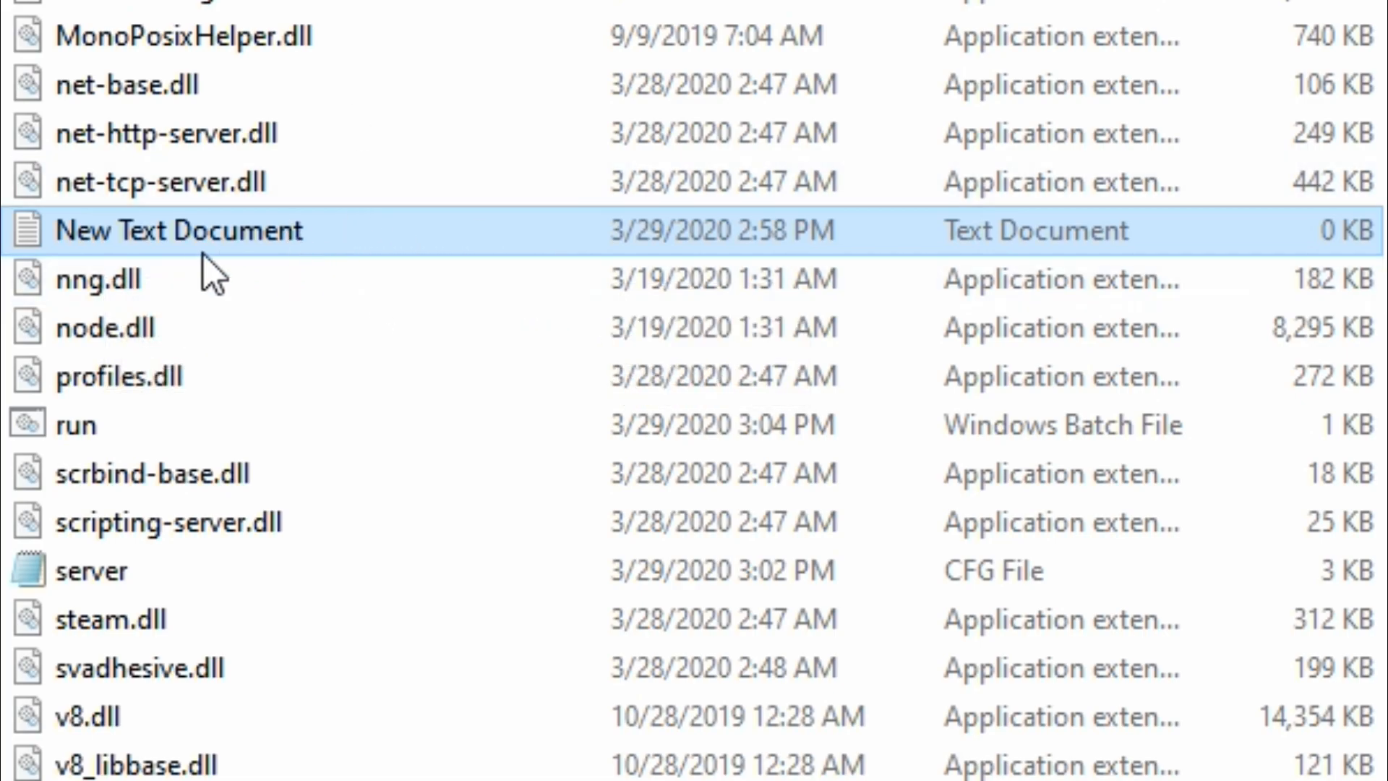
right_click(332, 238)
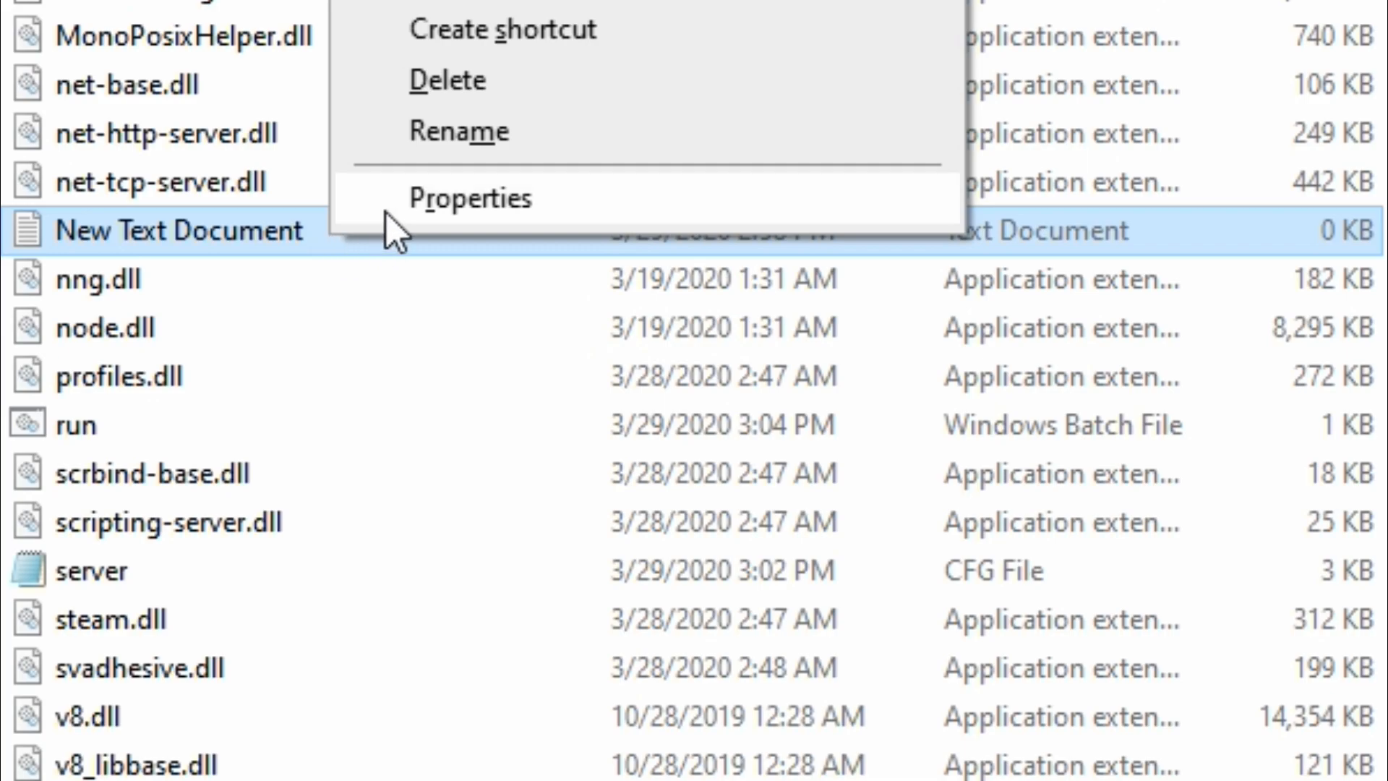
left_click(451, 84)
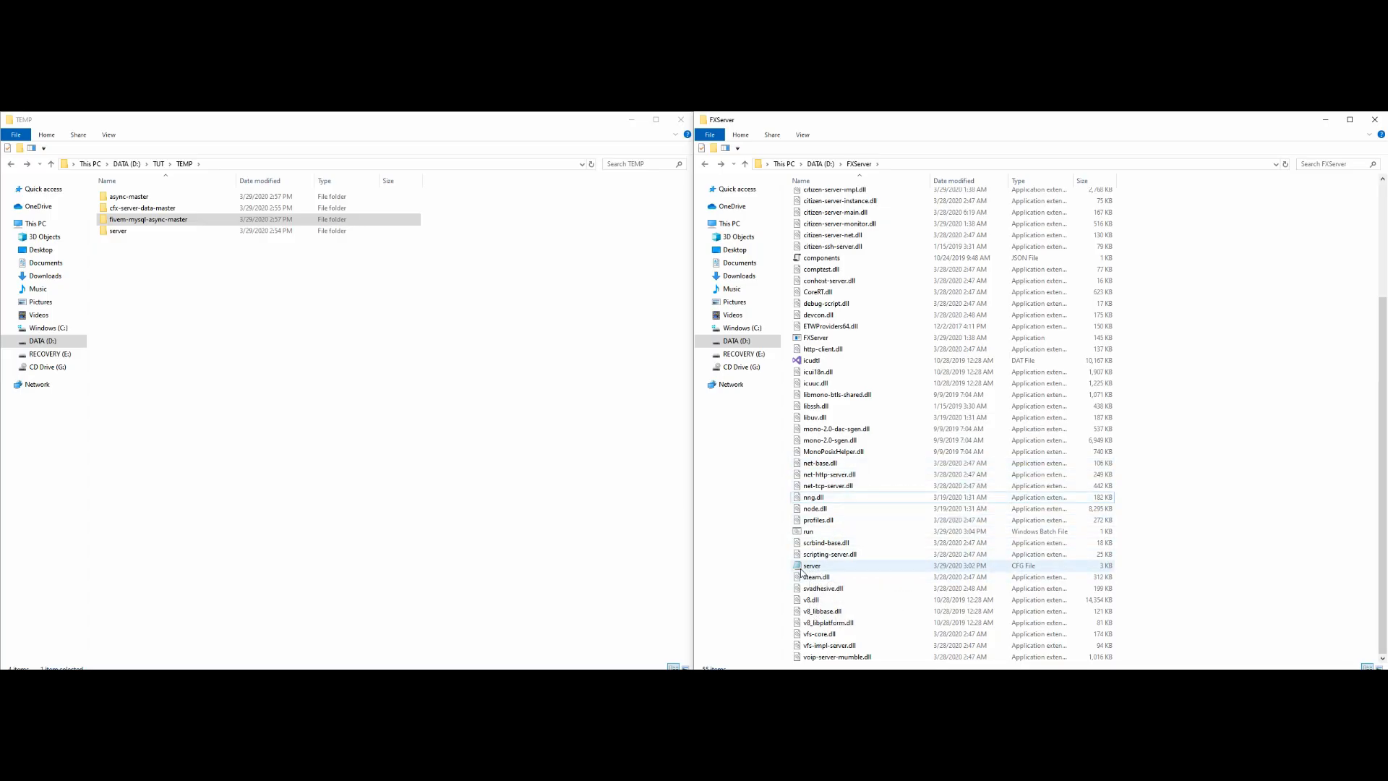
- Bring the server.cfg file back up and review its list of resources that start by default
left_click(871, 567)
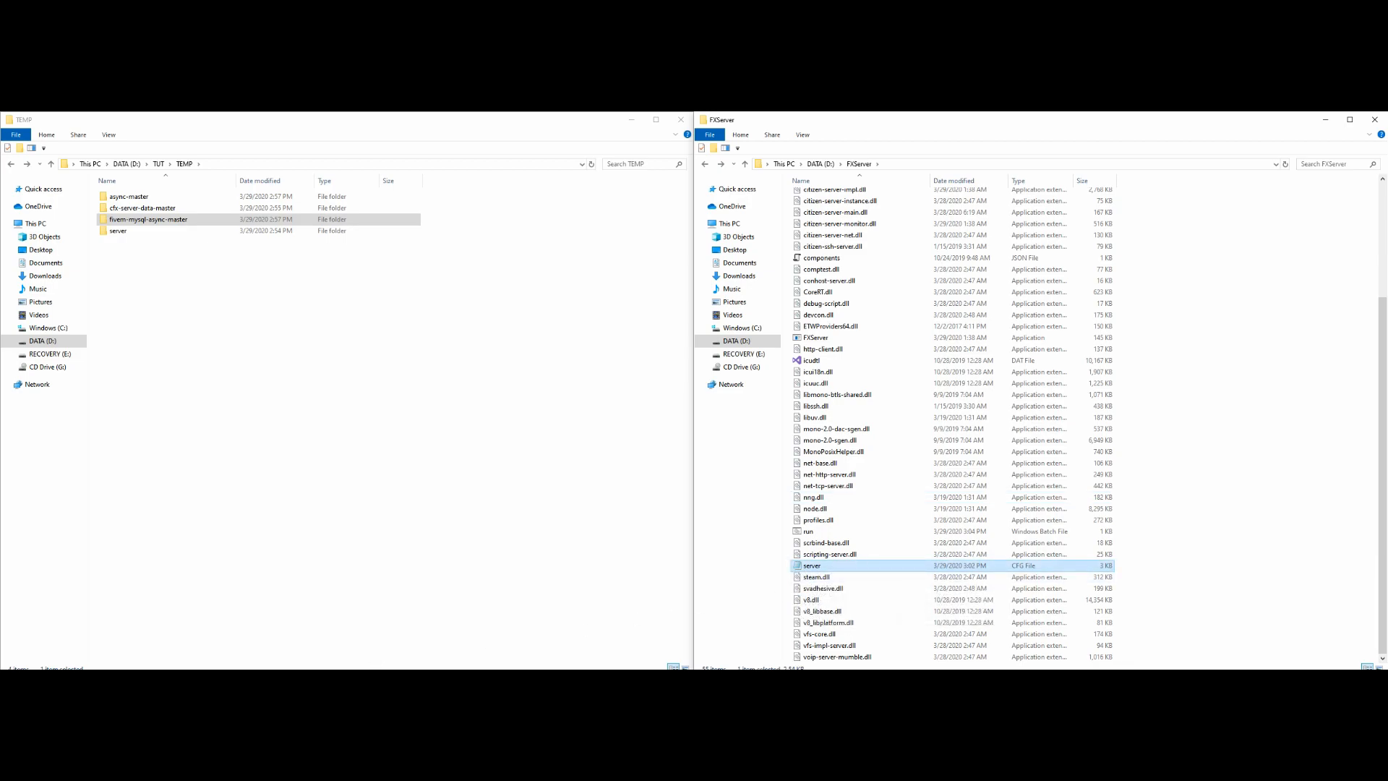
left_click(306, 684)
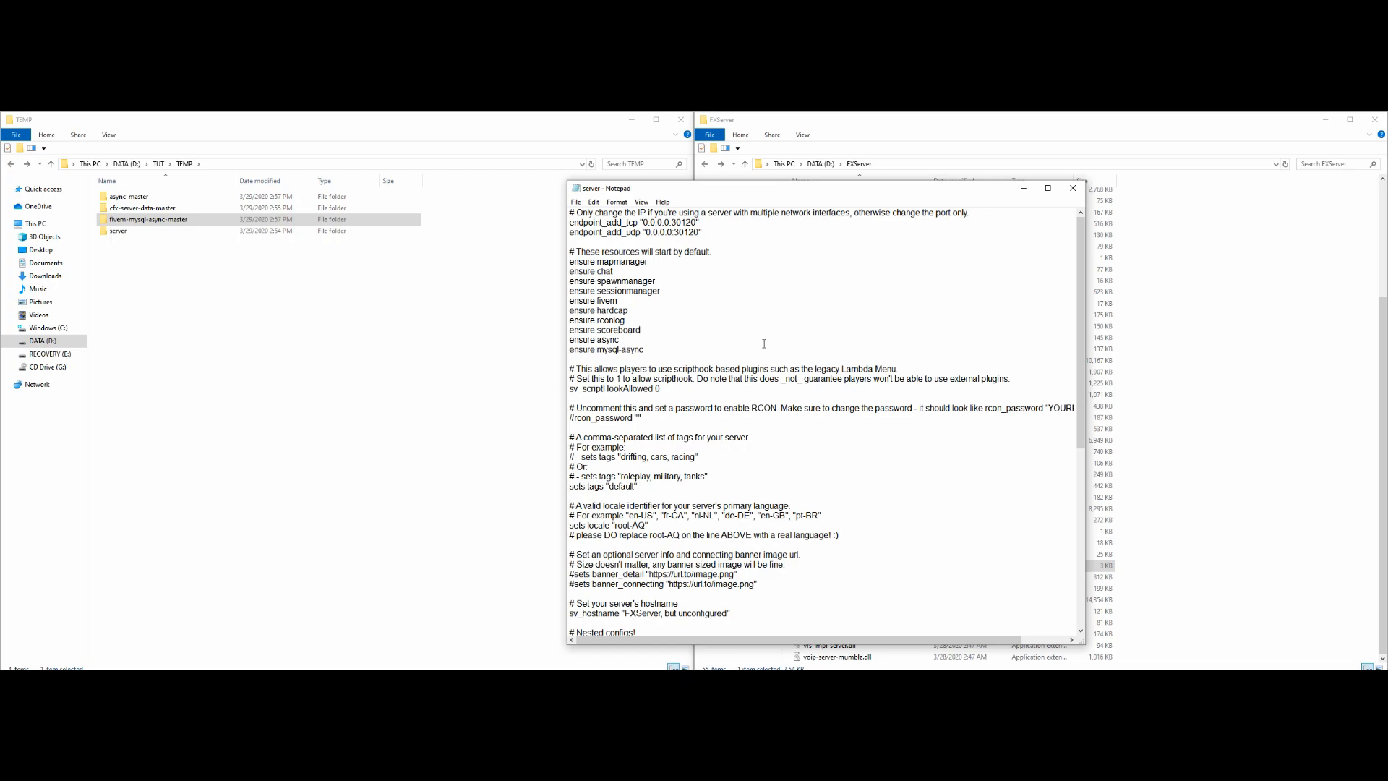
scroll(763, 350, "down", 6)
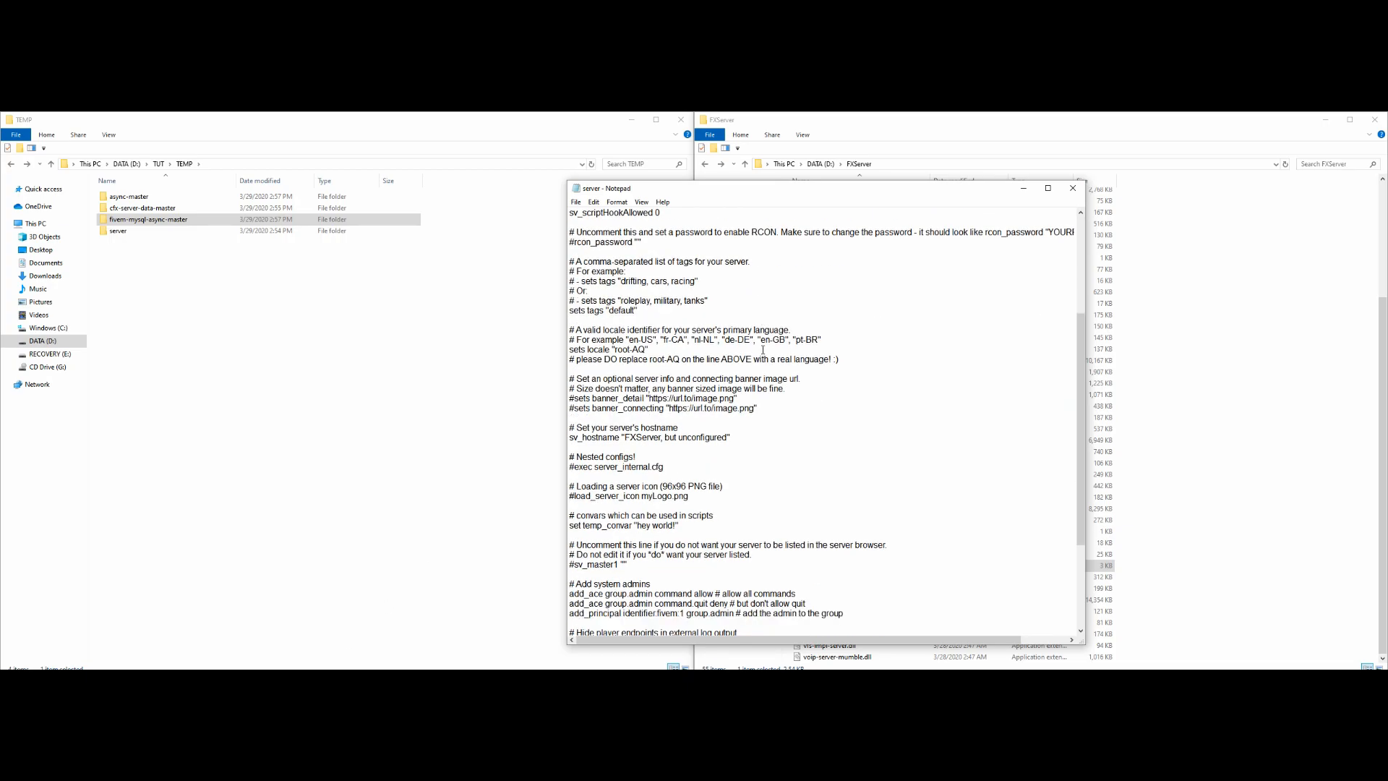
scroll(763, 350, "up", 6)
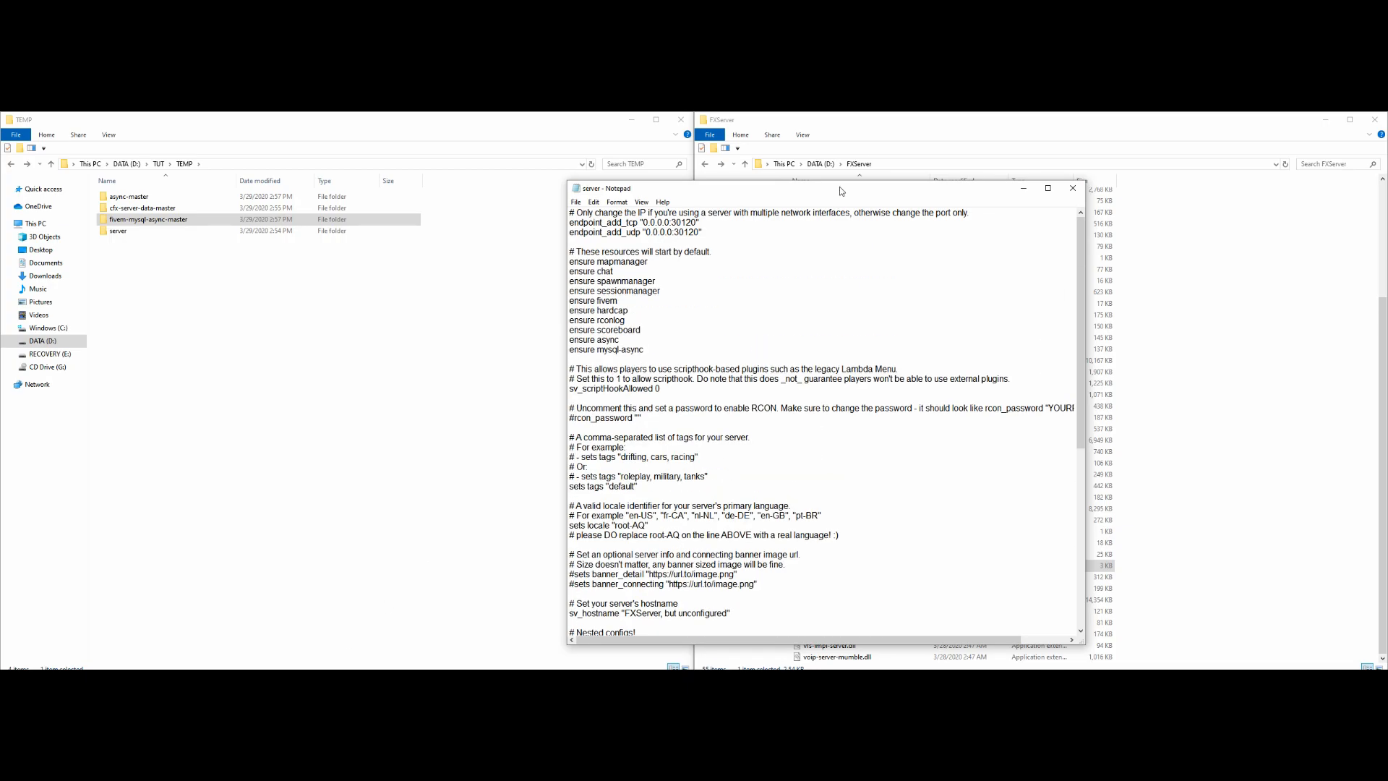
left_click_drag(825, 189, 783, 159)
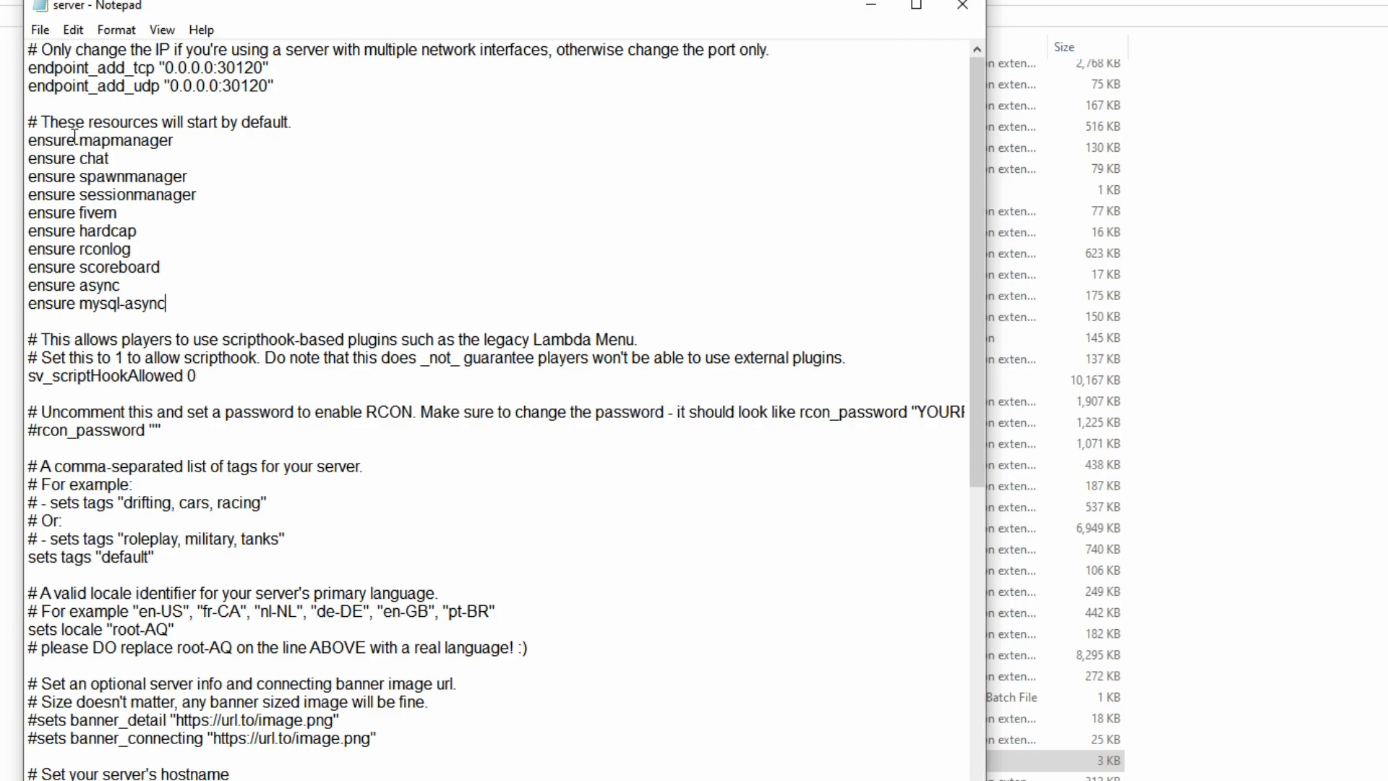
left_click_drag(168, 303, 27, 141)
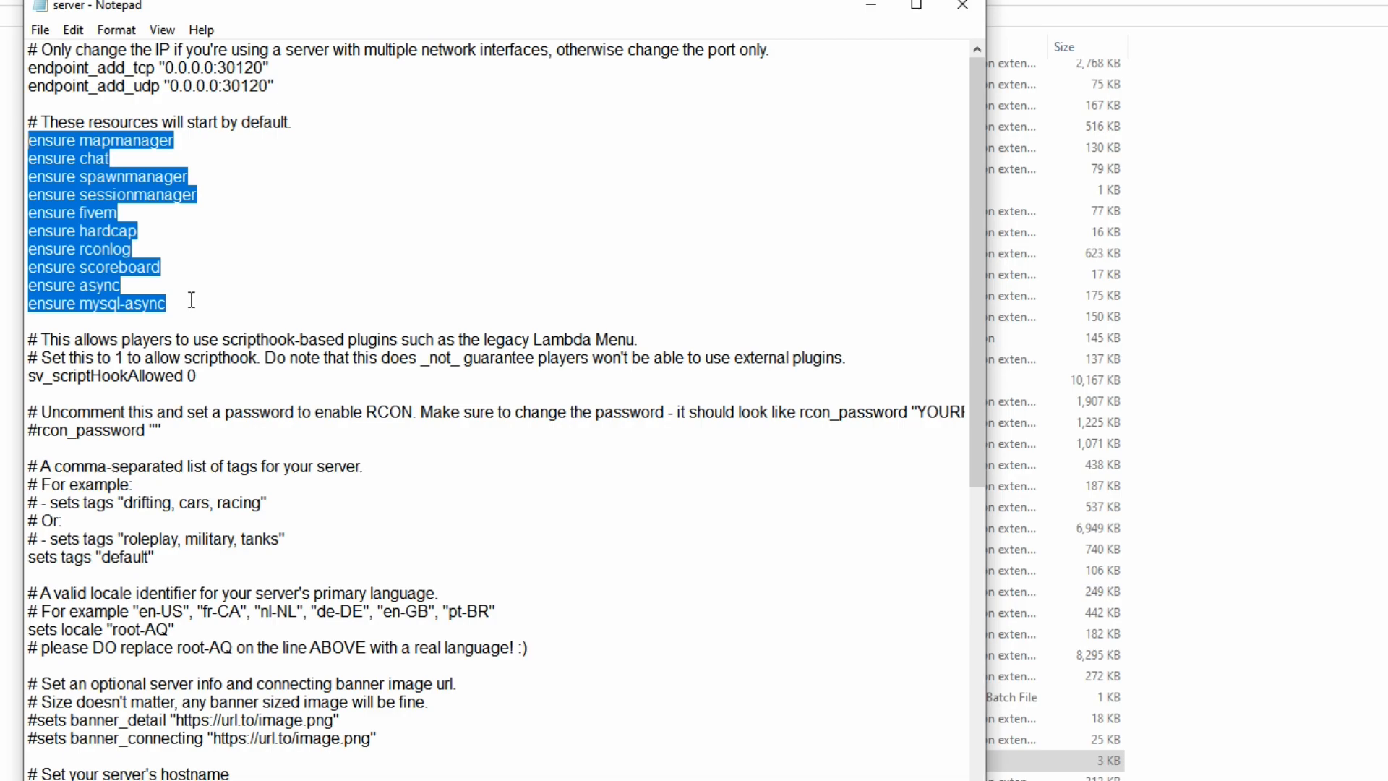
left_click(32, 308)
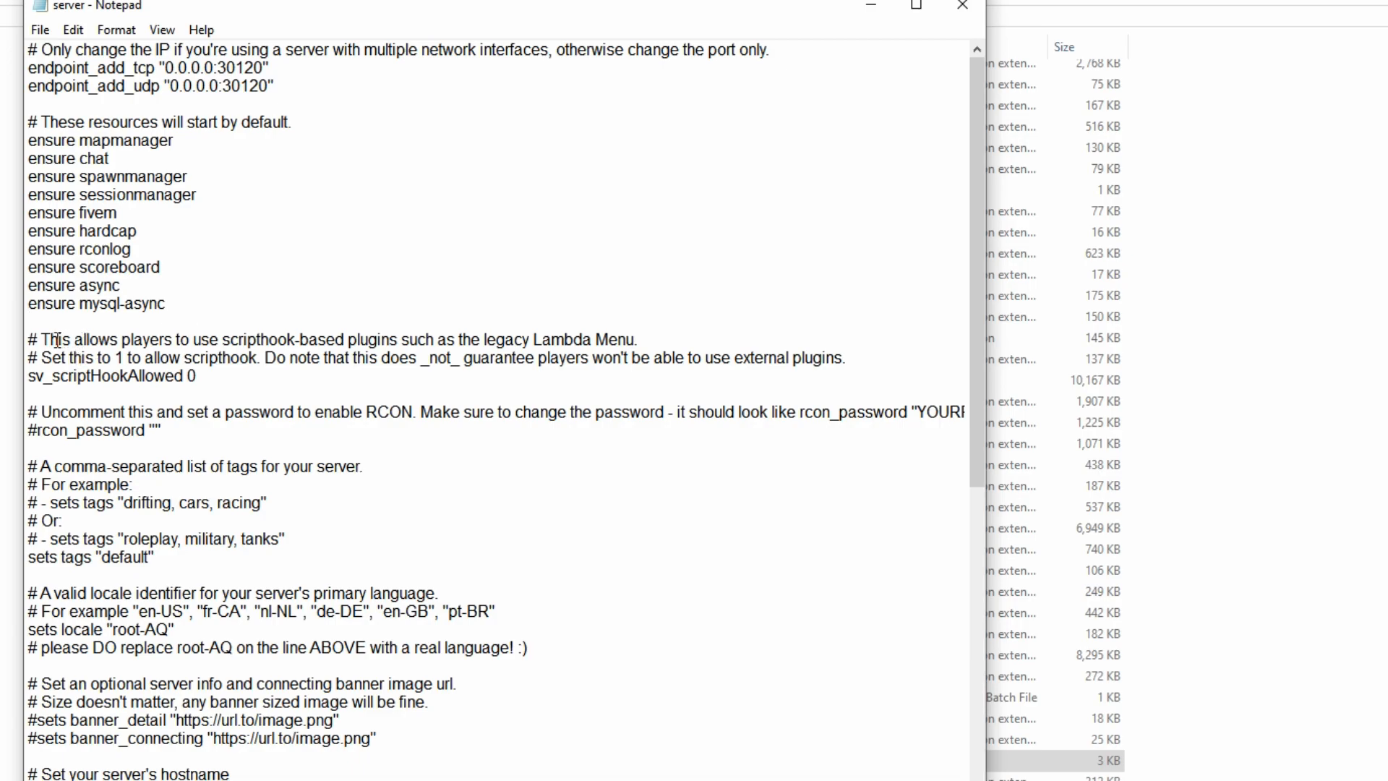
- Allow scripthook-based plugins by setting sv_scriptHookAllowed to 1
left_click_drag(41, 339, 217, 380)
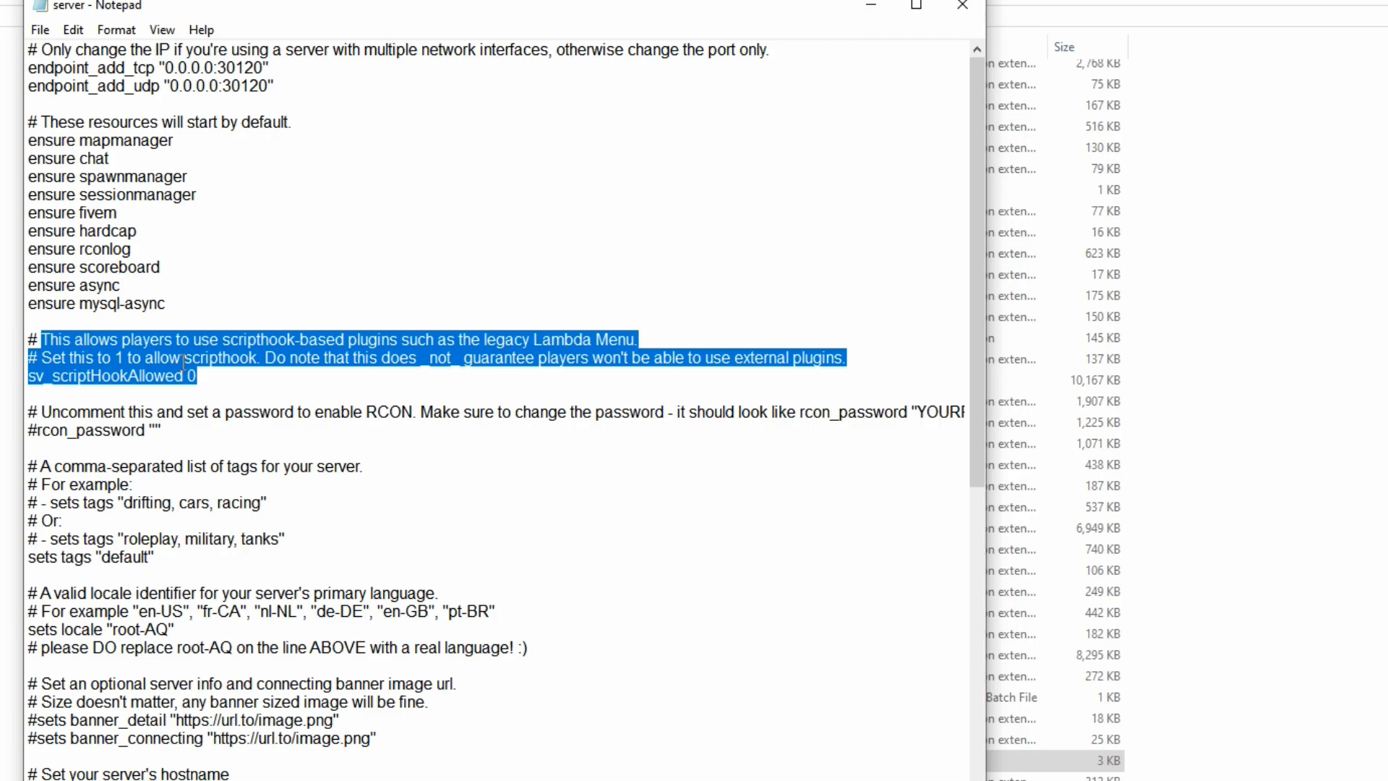
left_click(215, 384)
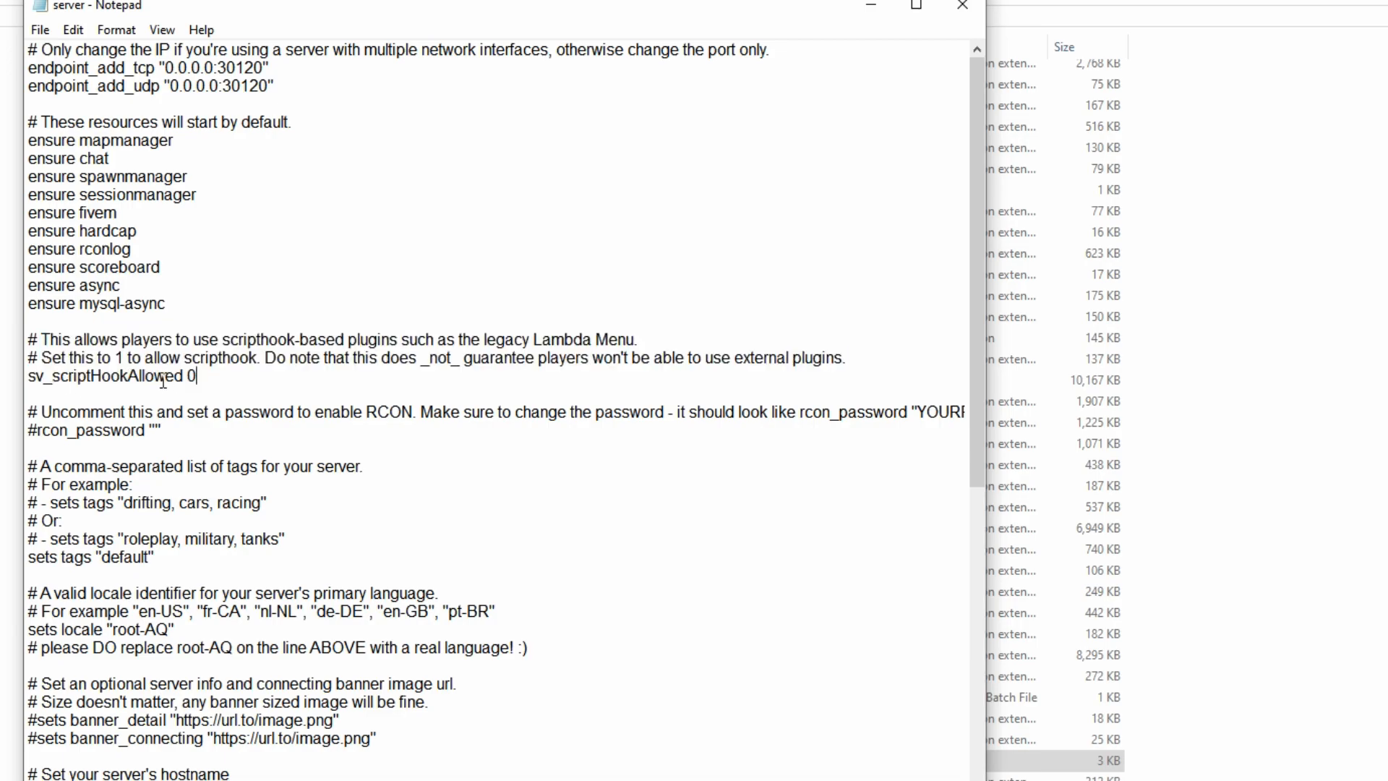
double_click(192, 376)
type("1")
- Review the server tags section, and set the server locale to "en-US" using the identifier copied from the example line
left_click_drag(29, 469, 289, 556)
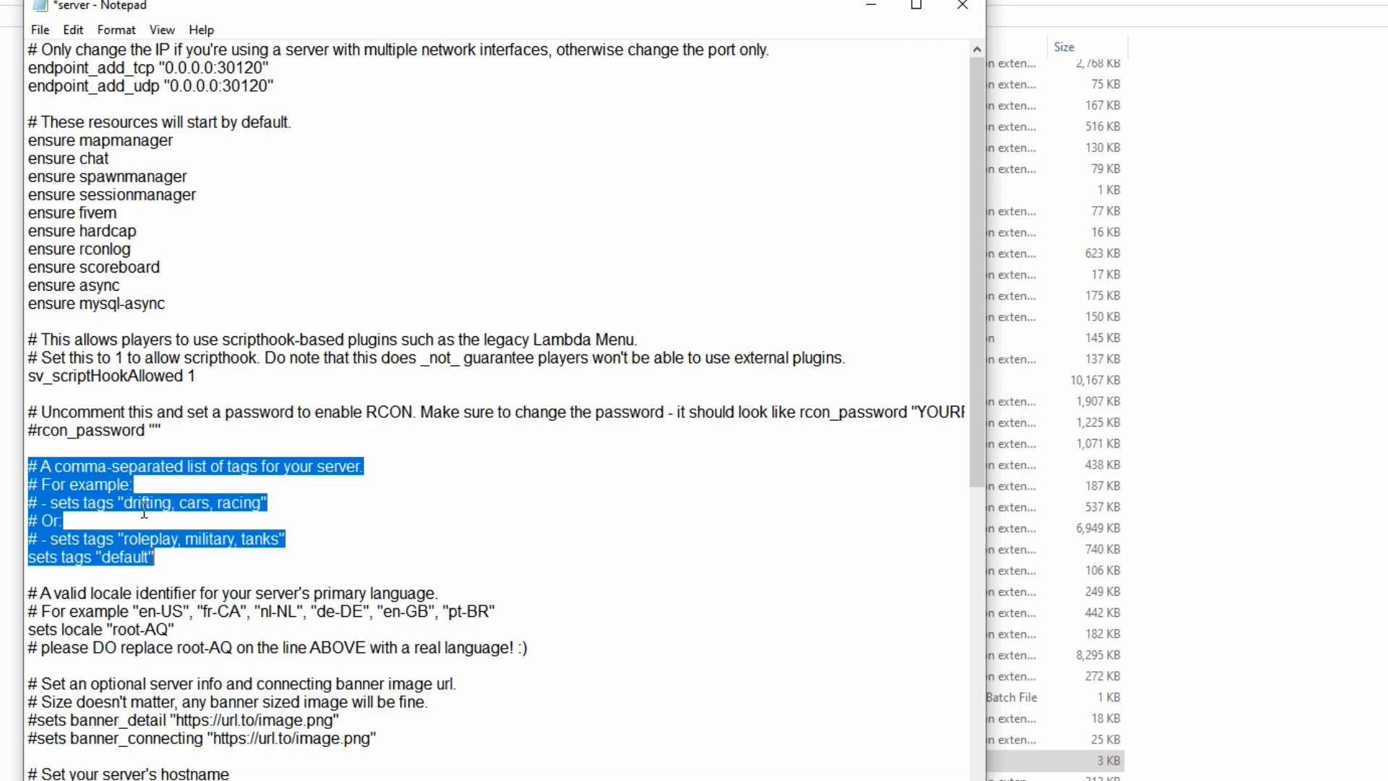
scroll(467, 489, "down", 2)
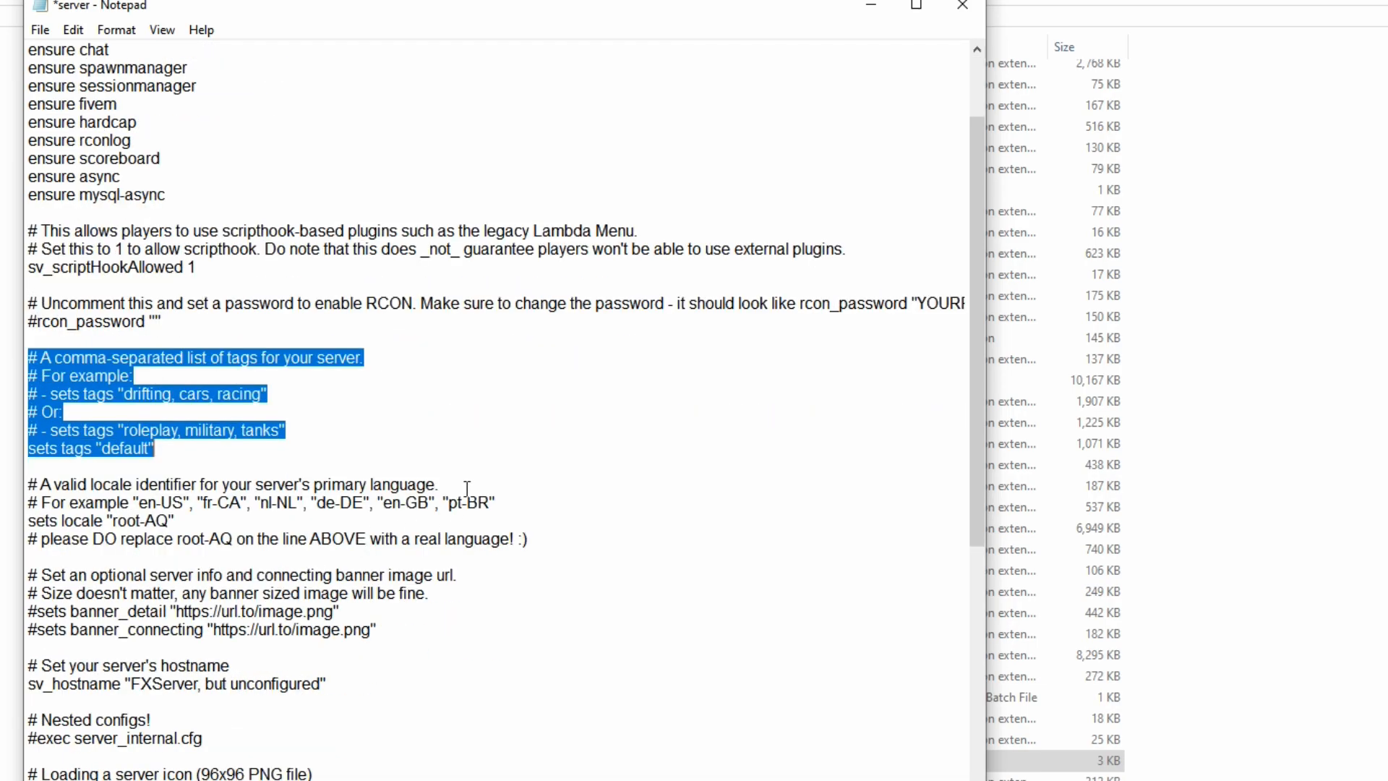
left_click(125, 476)
left_click_drag(29, 482, 532, 544)
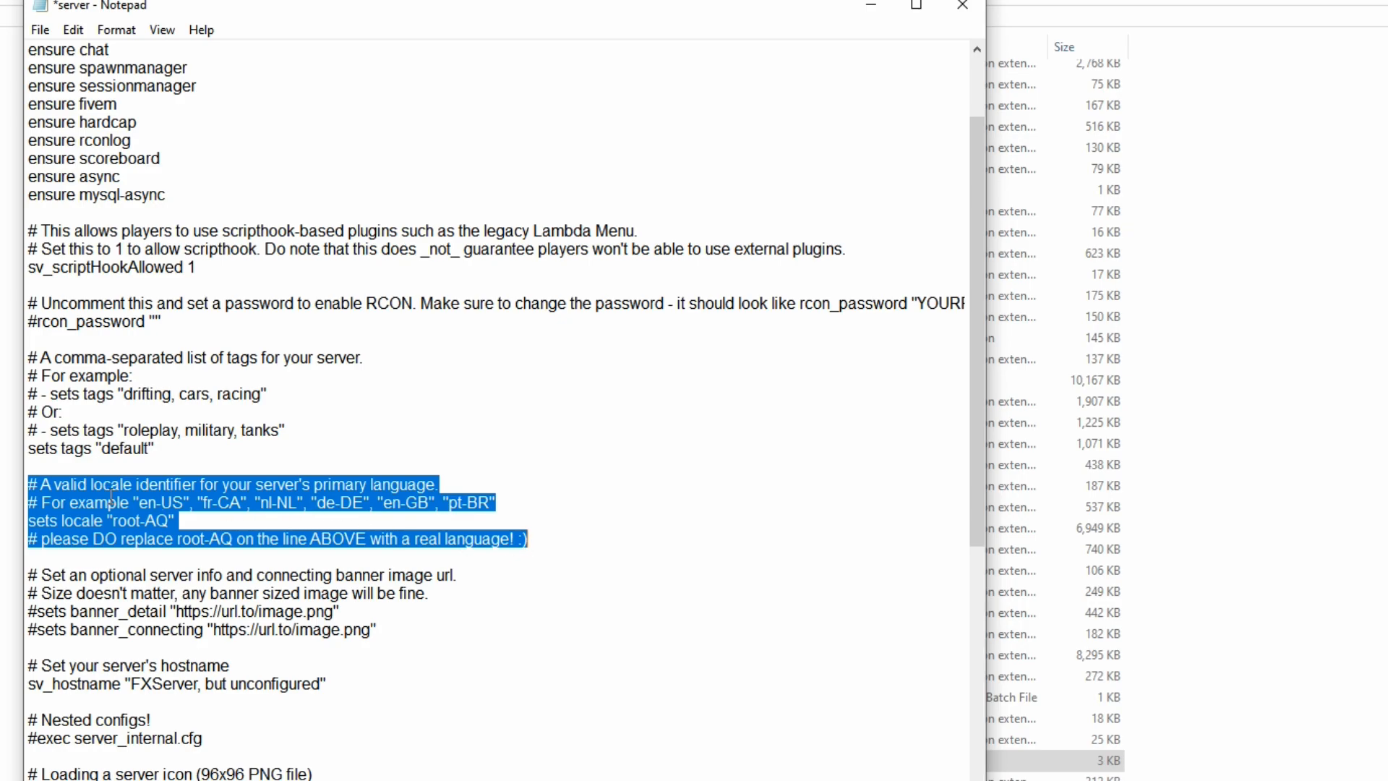
left_click_drag(31, 504, 501, 507)
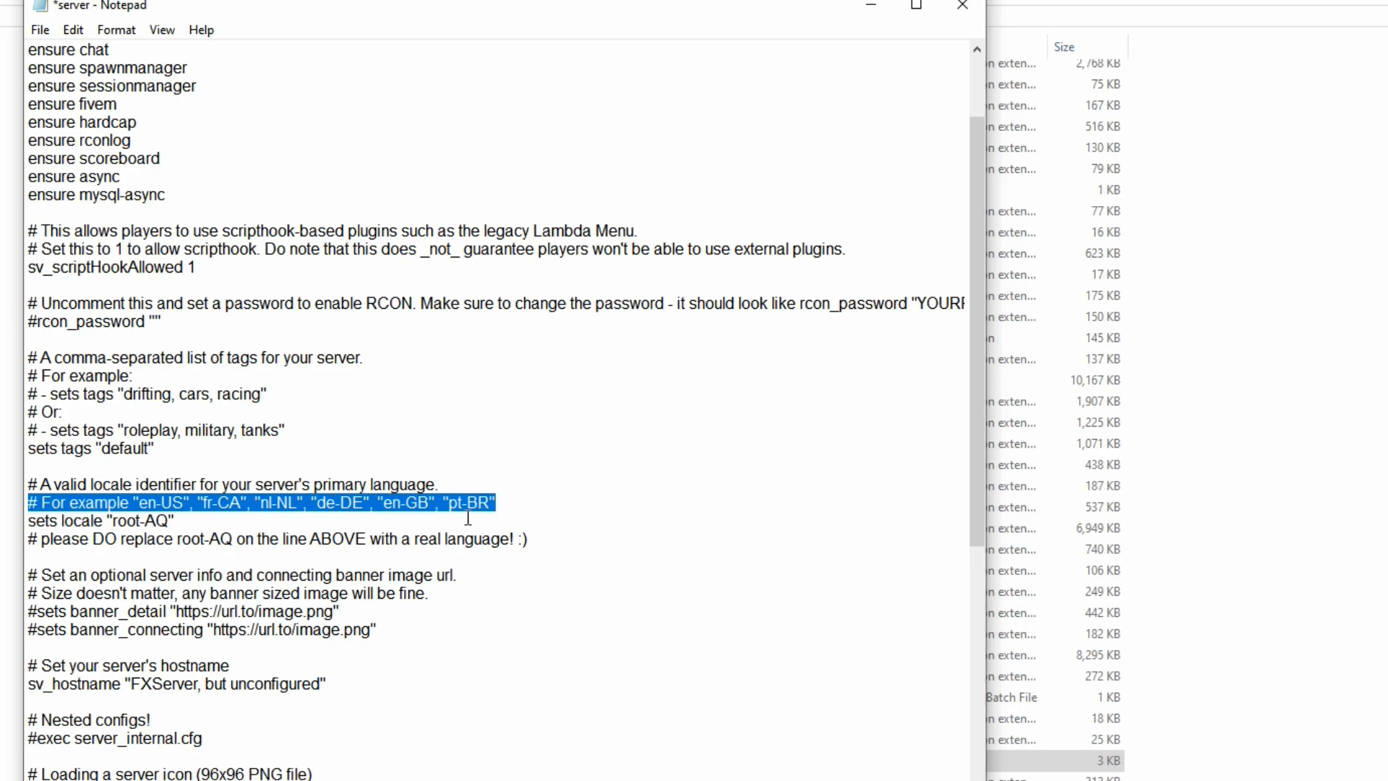
left_click_drag(31, 522, 172, 521)
left_click(169, 506)
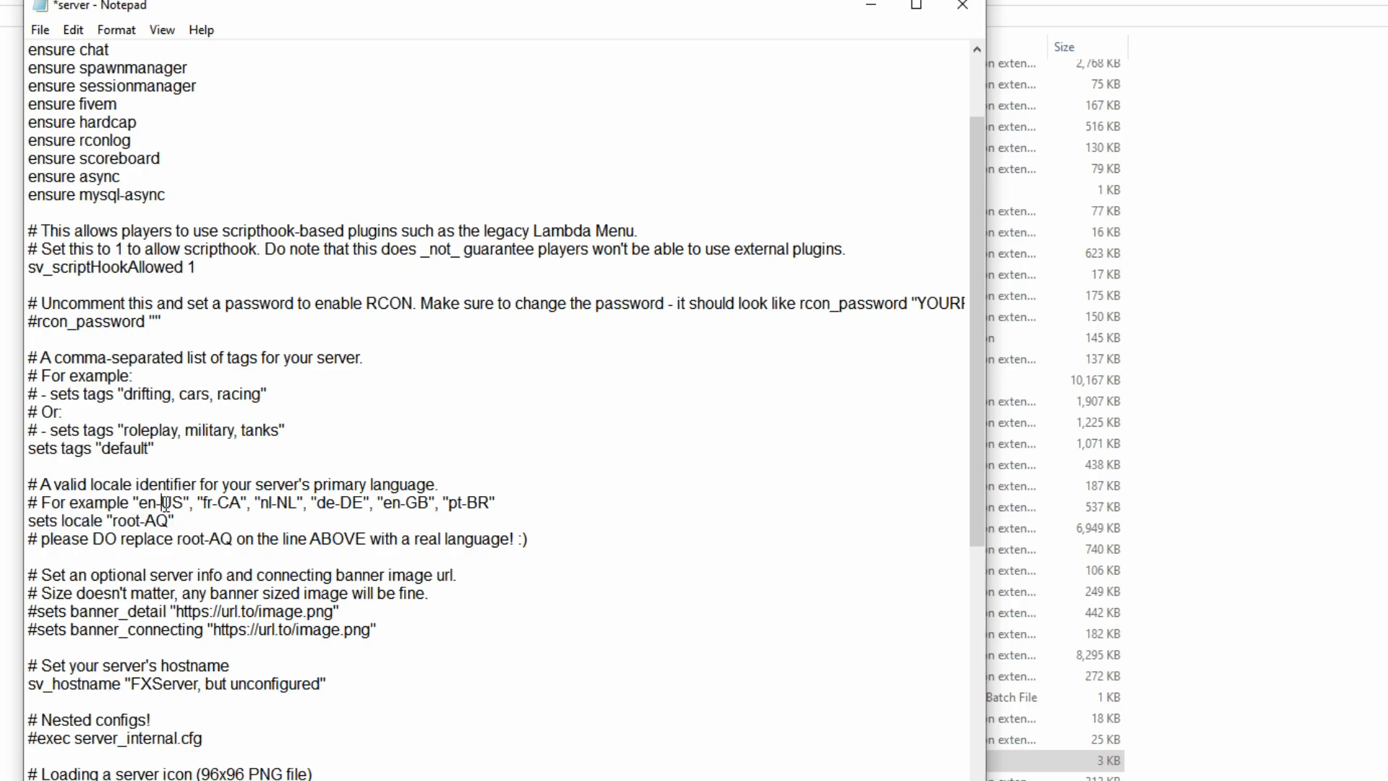
left_click(341, 507)
left_click_drag(140, 503, 184, 502)
right_click(165, 500)
left_click(206, 565)
left_click_drag(114, 521, 169, 524)
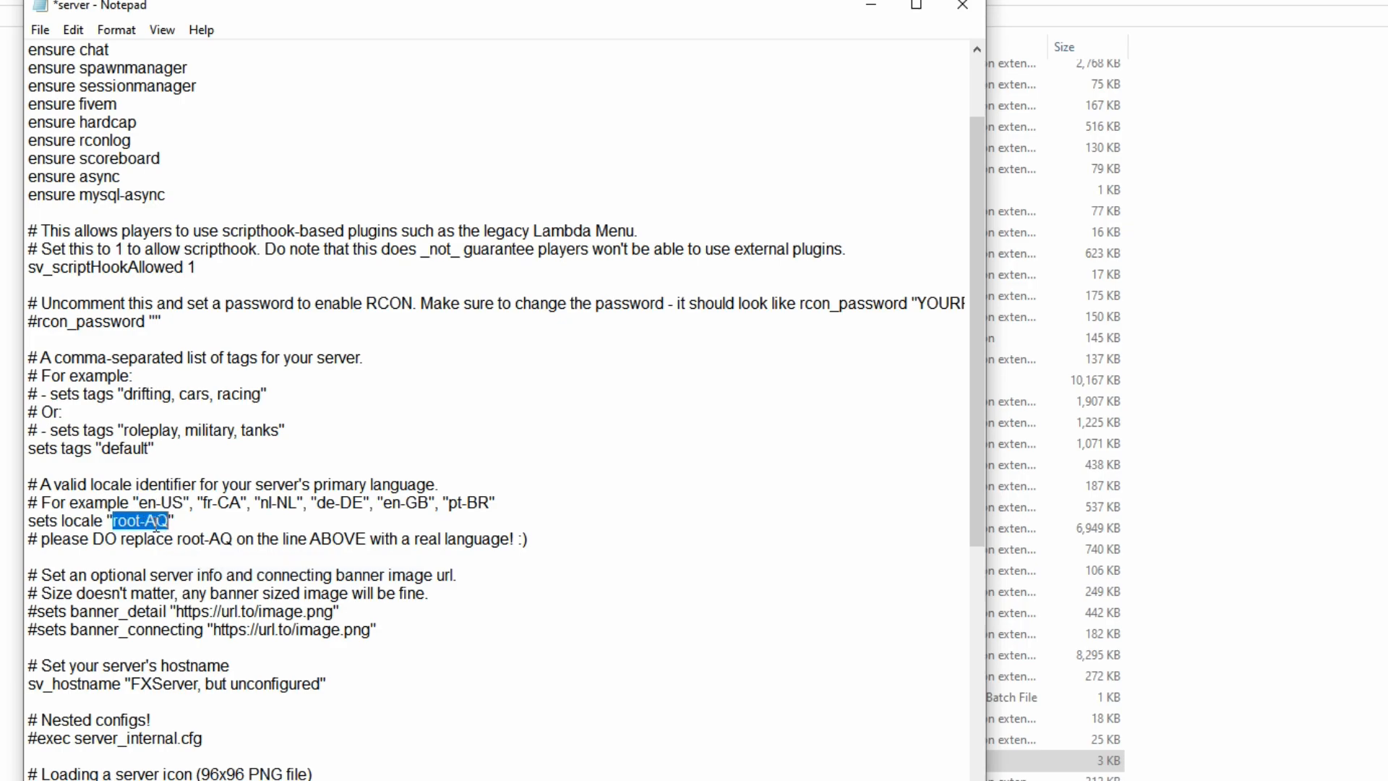
key("ctrl+v")
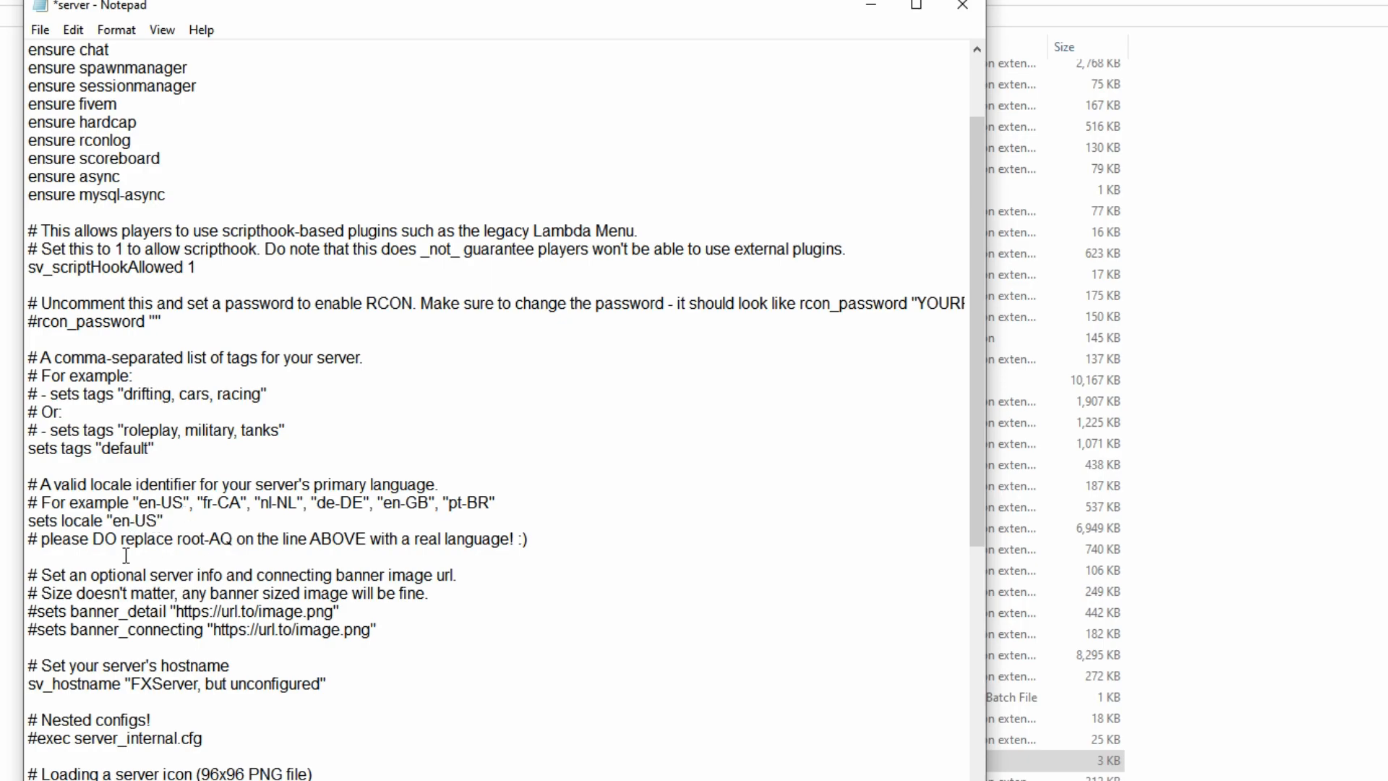
- Examine the note and example identifiers for the locale, and the optional banner image settings below them
left_click_drag(29, 539, 535, 542)
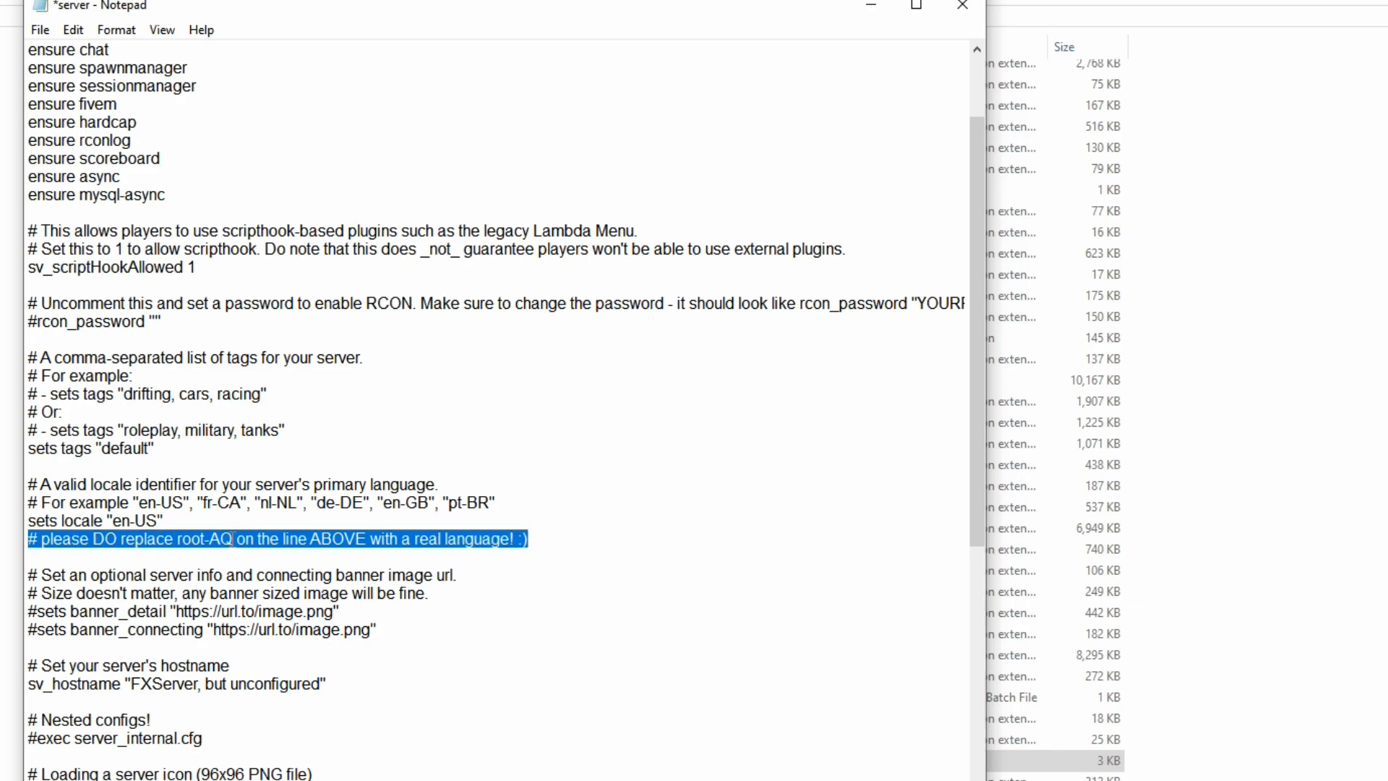
left_click_drag(178, 541, 233, 541)
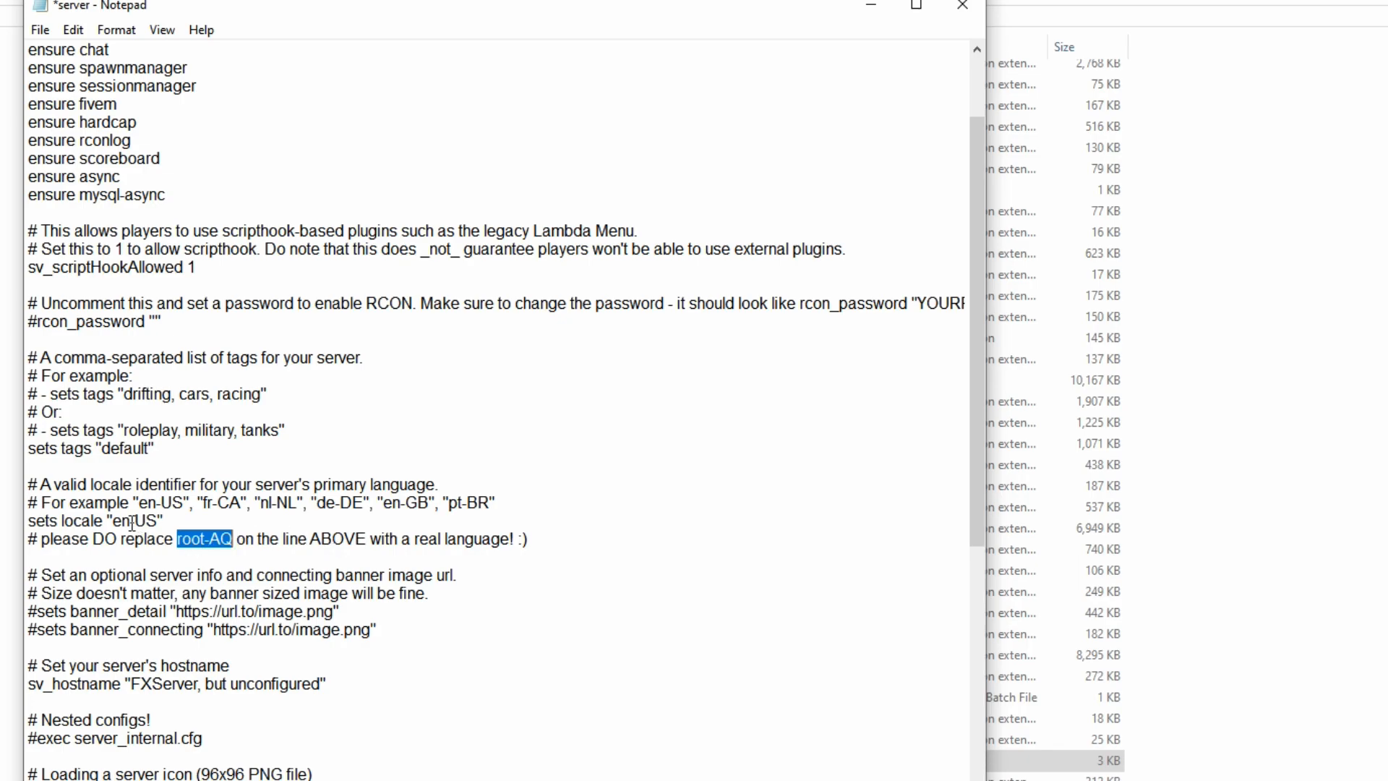
left_click_drag(141, 503, 244, 506)
left_click(268, 504)
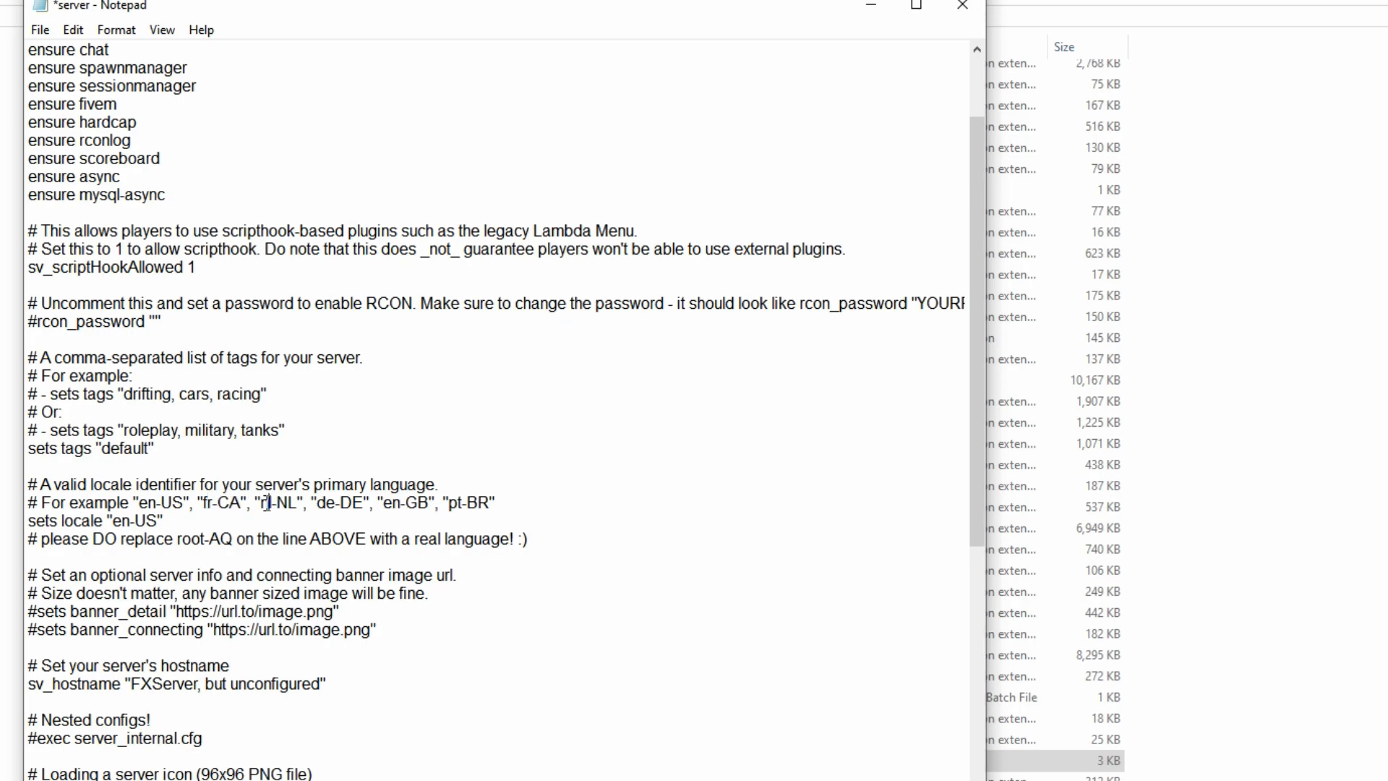
scroll(194, 550, "down", 1)
left_click_drag(28, 520, 394, 576)
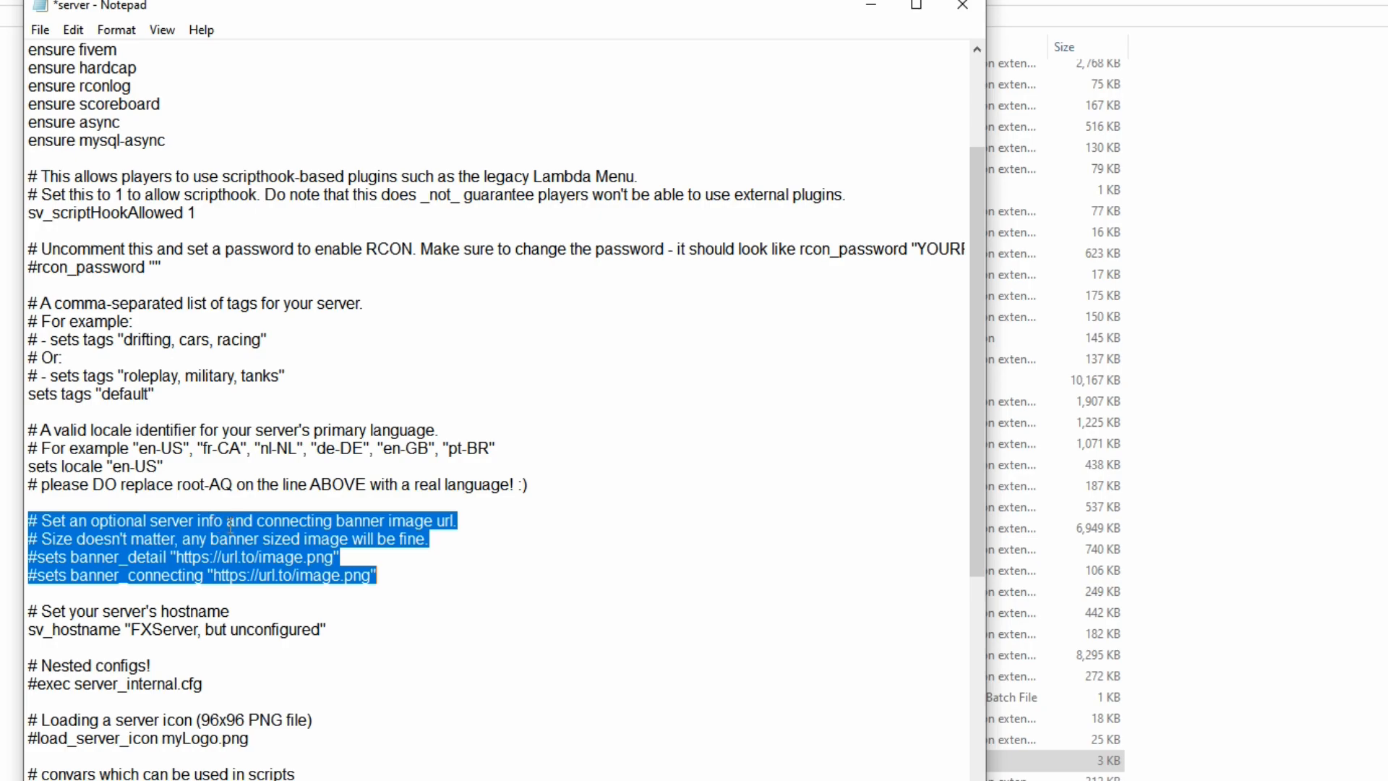
- Set the server's hostname (sv_hostname) to "MY NEW SERVER"
left_click(211, 557)
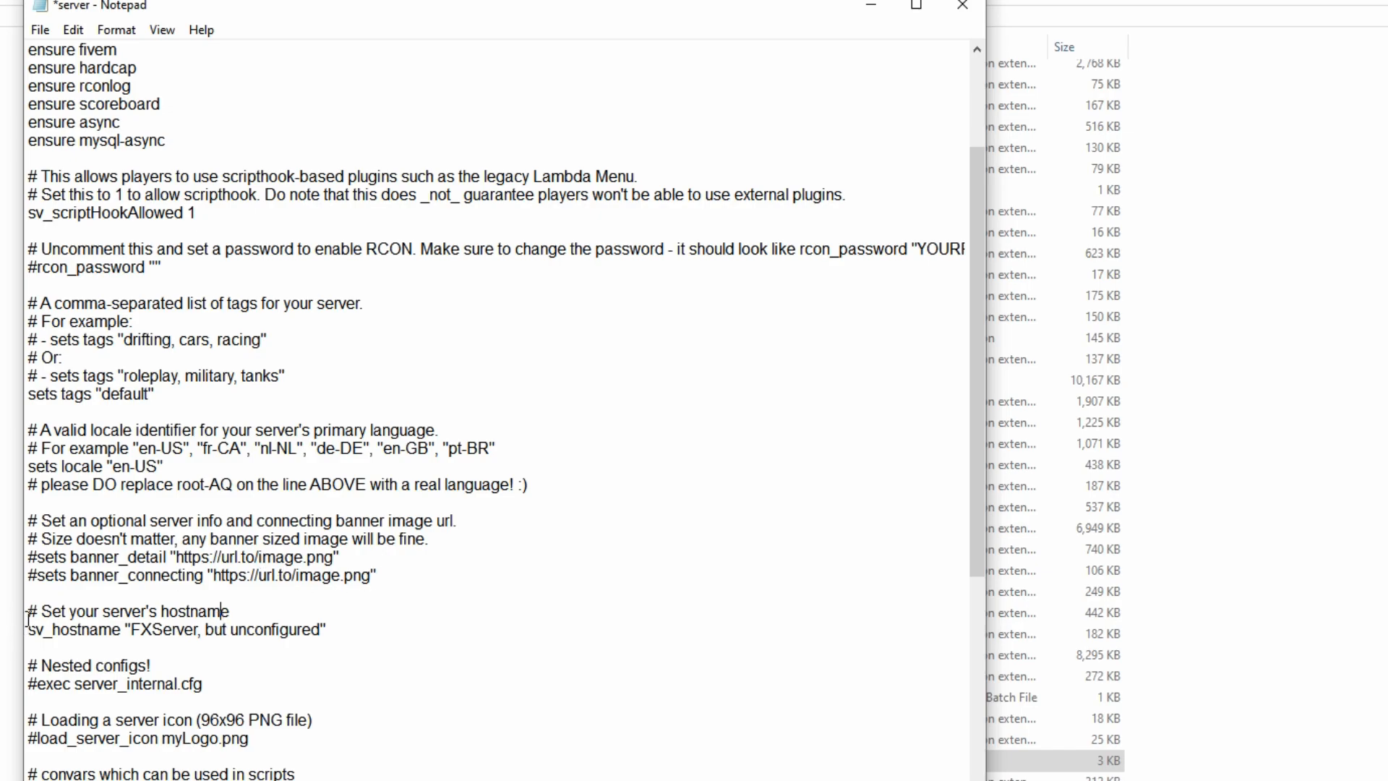
left_click_drag(28, 611, 339, 643)
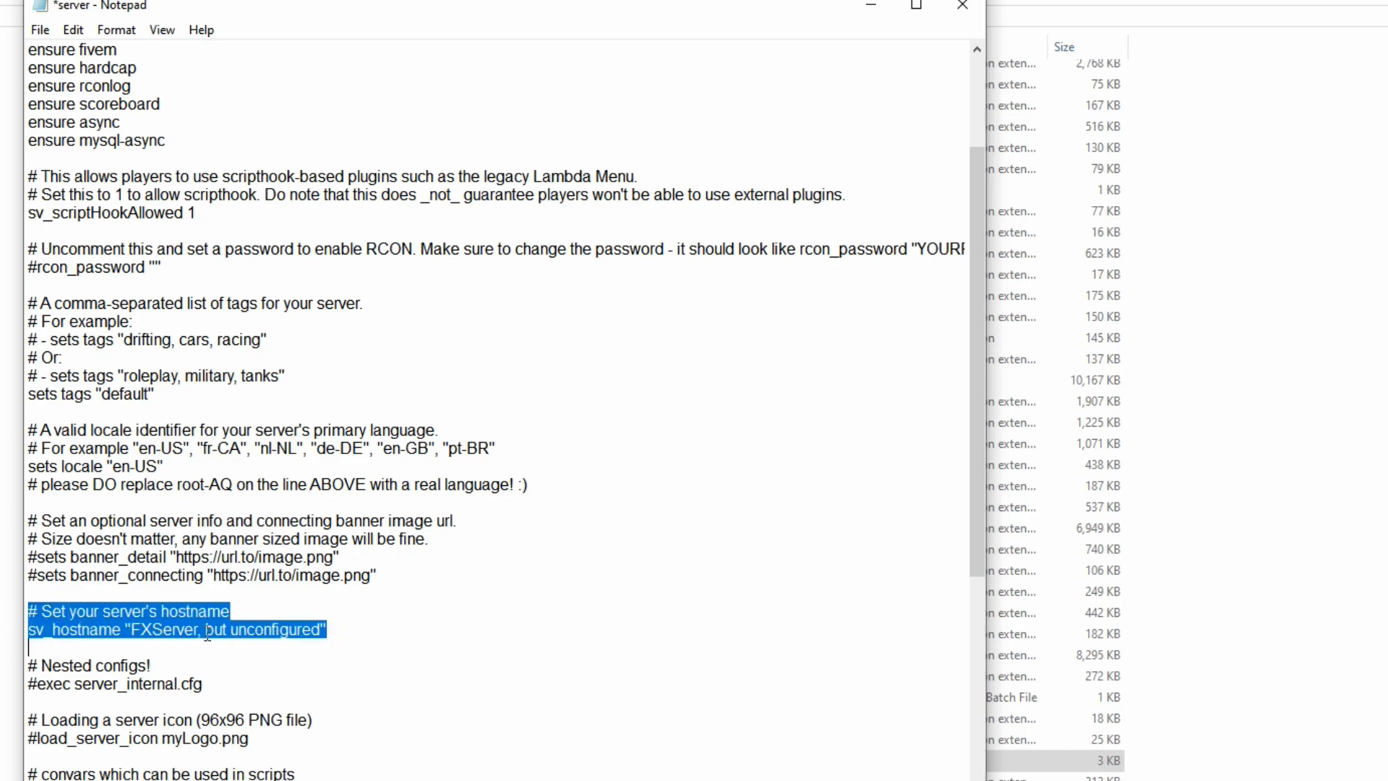
left_click(133, 630)
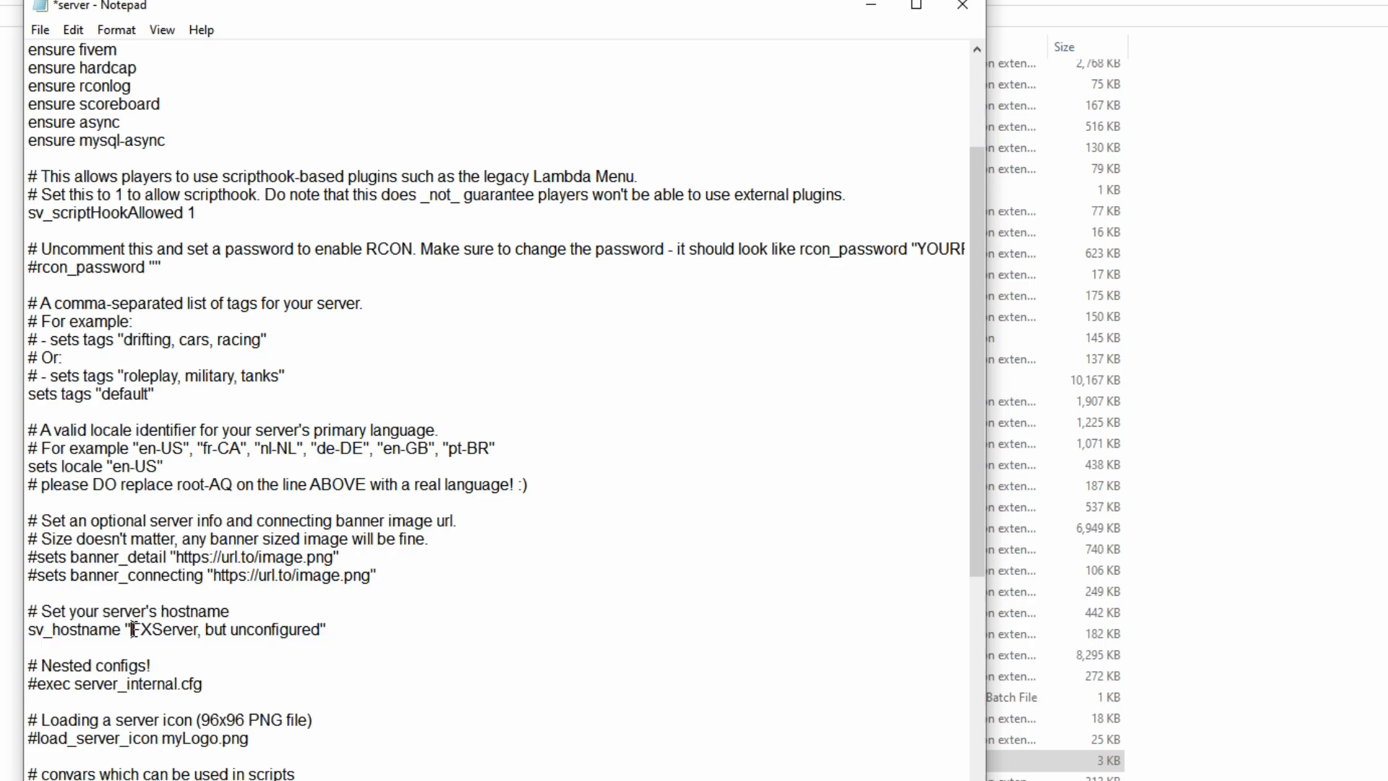
left_click_drag(131, 629, 323, 629)
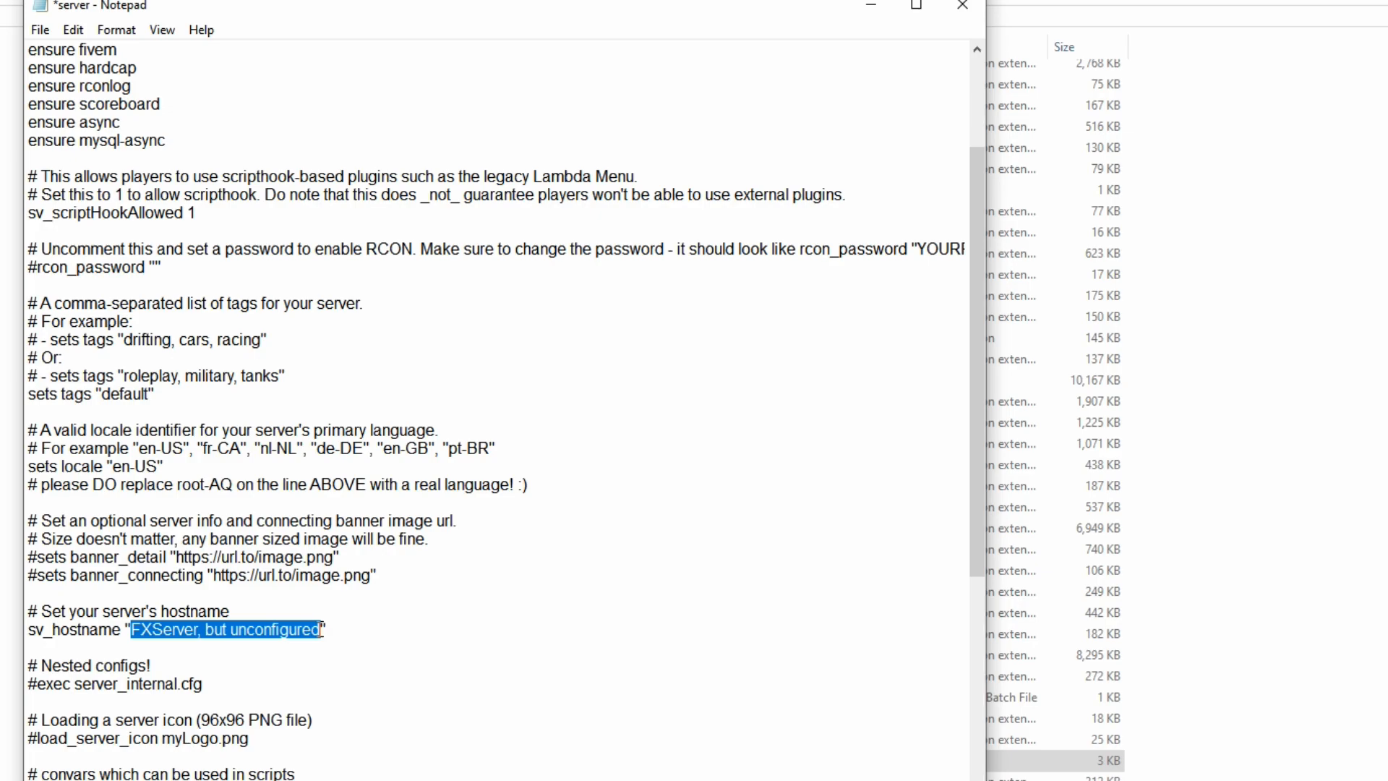
type("MY NEW SER")
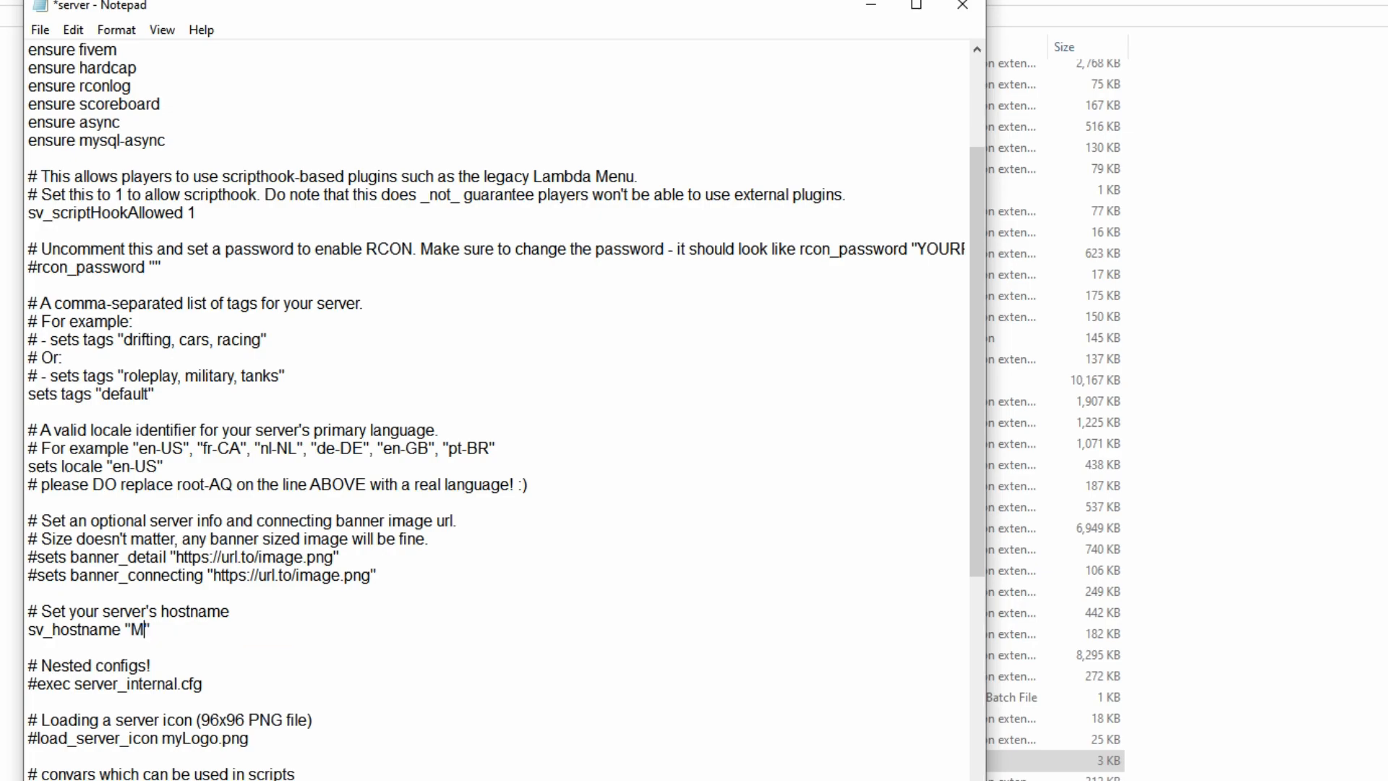
type("VER")
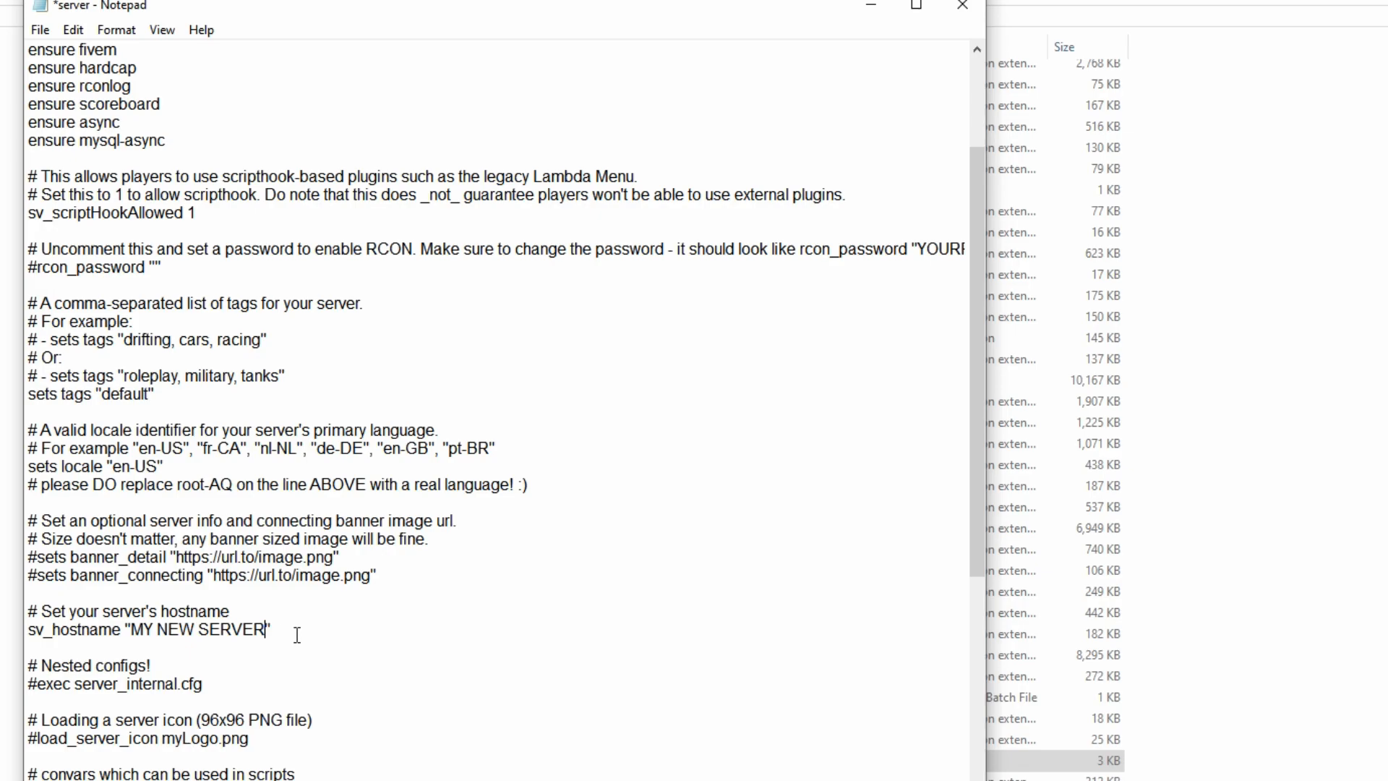
- Review the nested configs, server icon, script convars and server browser listing settings below the hostname
scroll(173, 645, "down", 1)
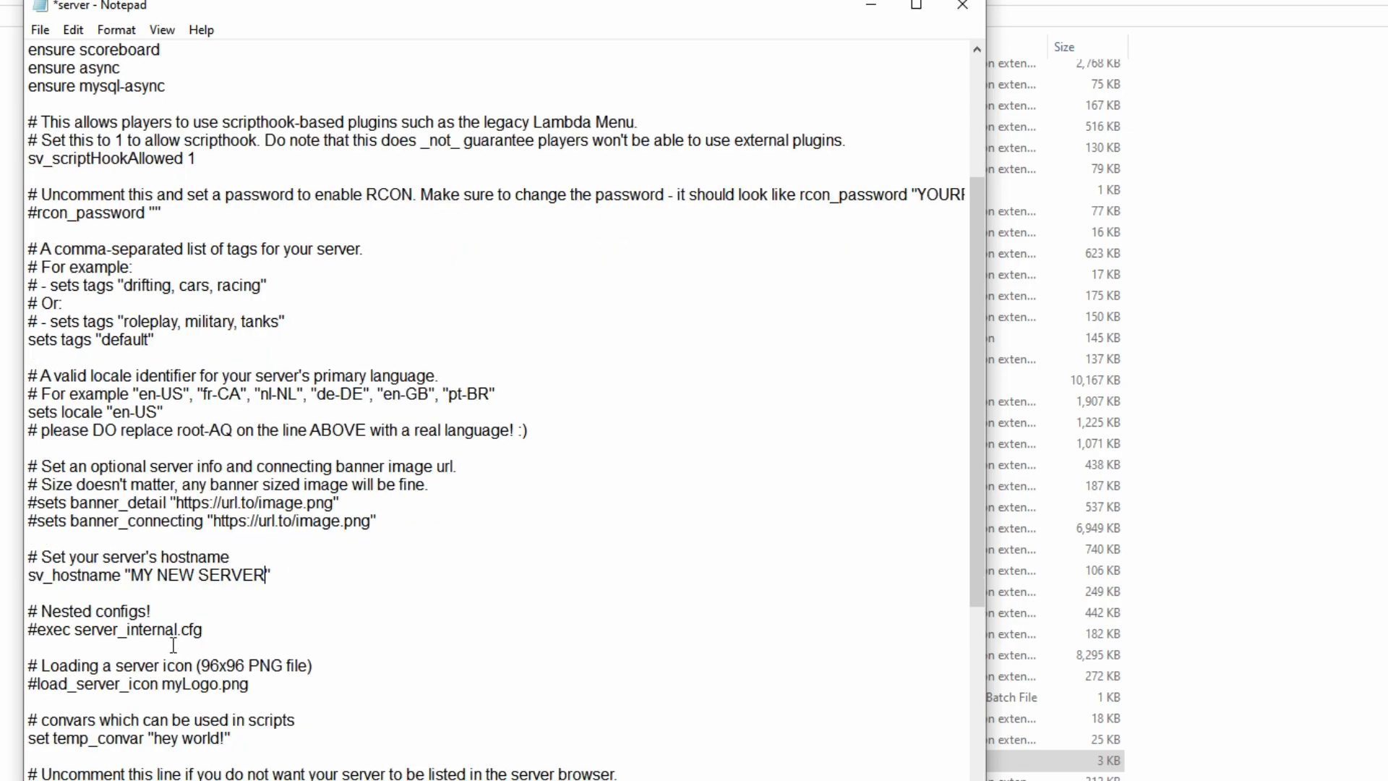
left_click_drag(29, 611, 204, 625)
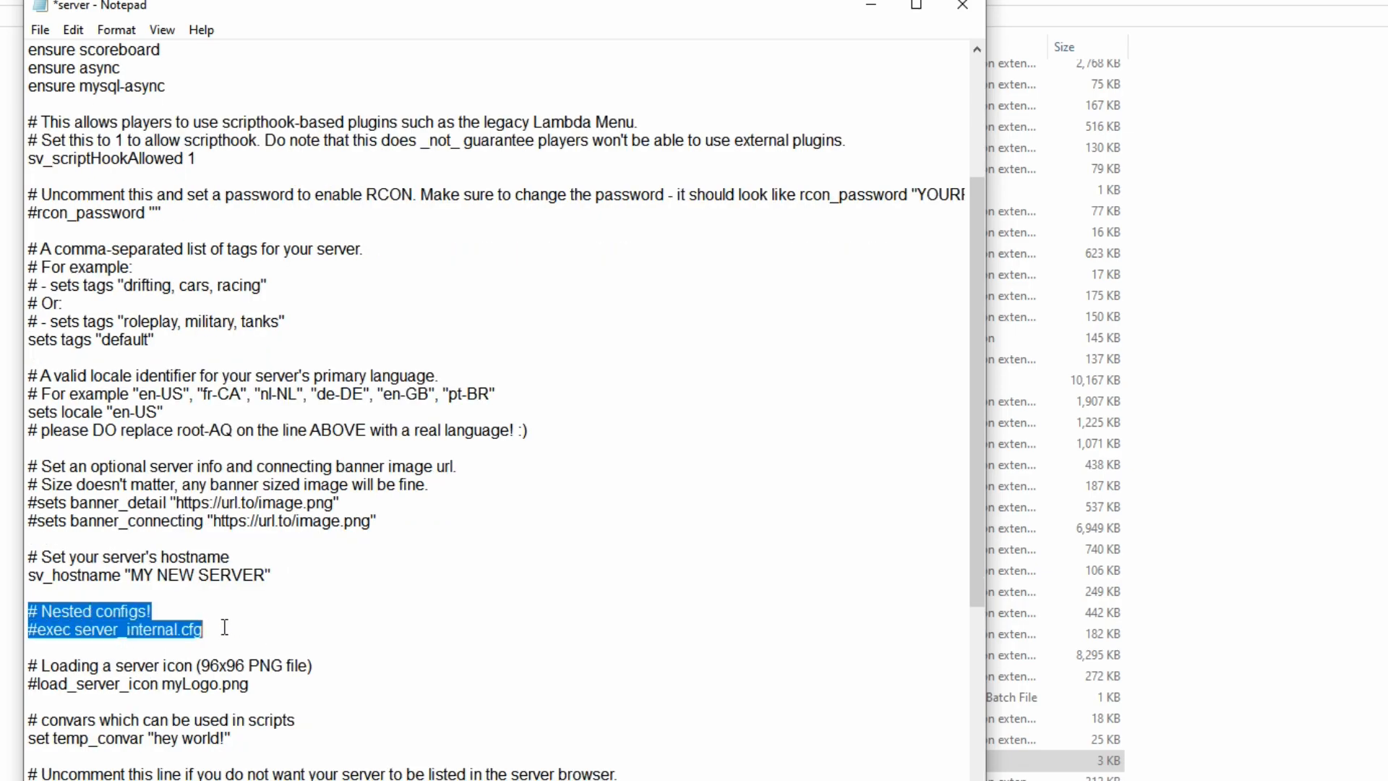
left_click_drag(34, 660, 316, 687)
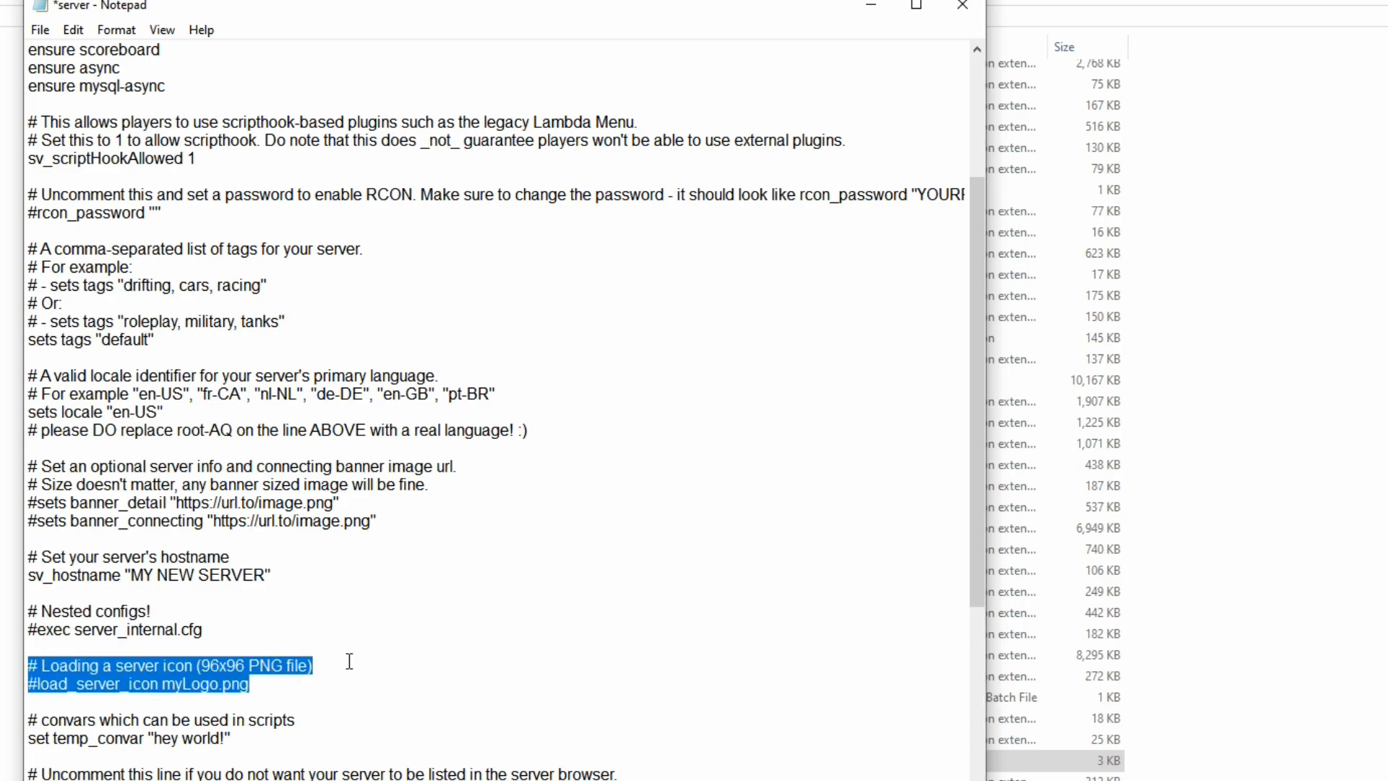
scroll(351, 658, "down", 2)
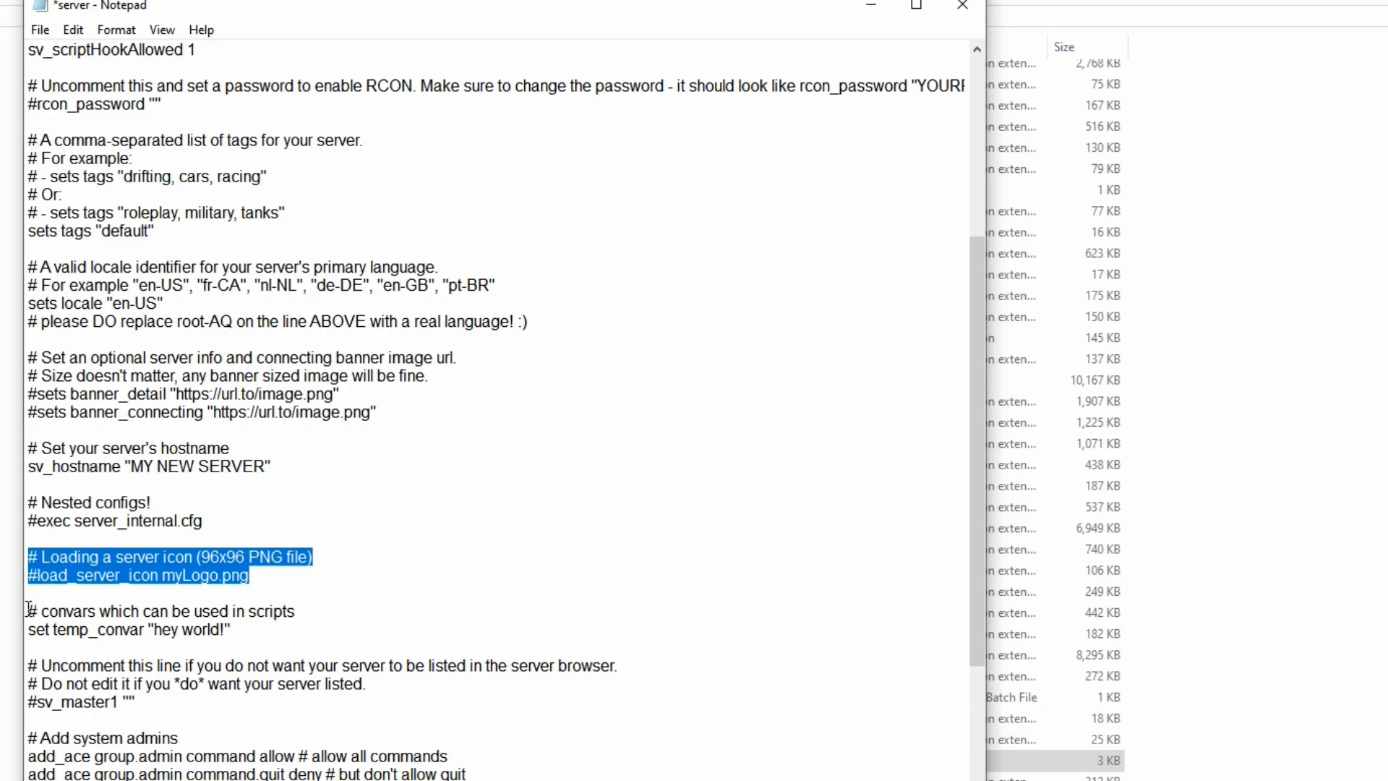
left_click_drag(29, 611, 260, 633)
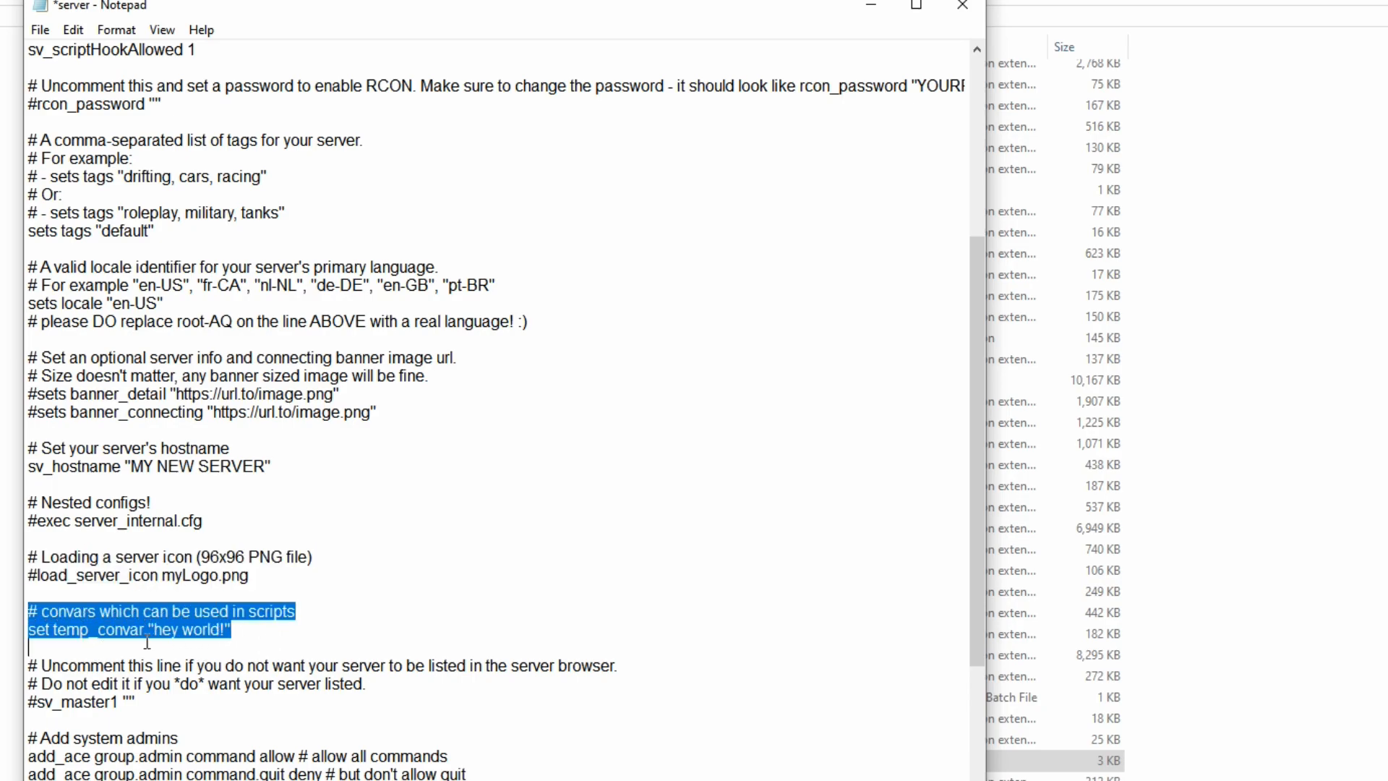
left_click(221, 633)
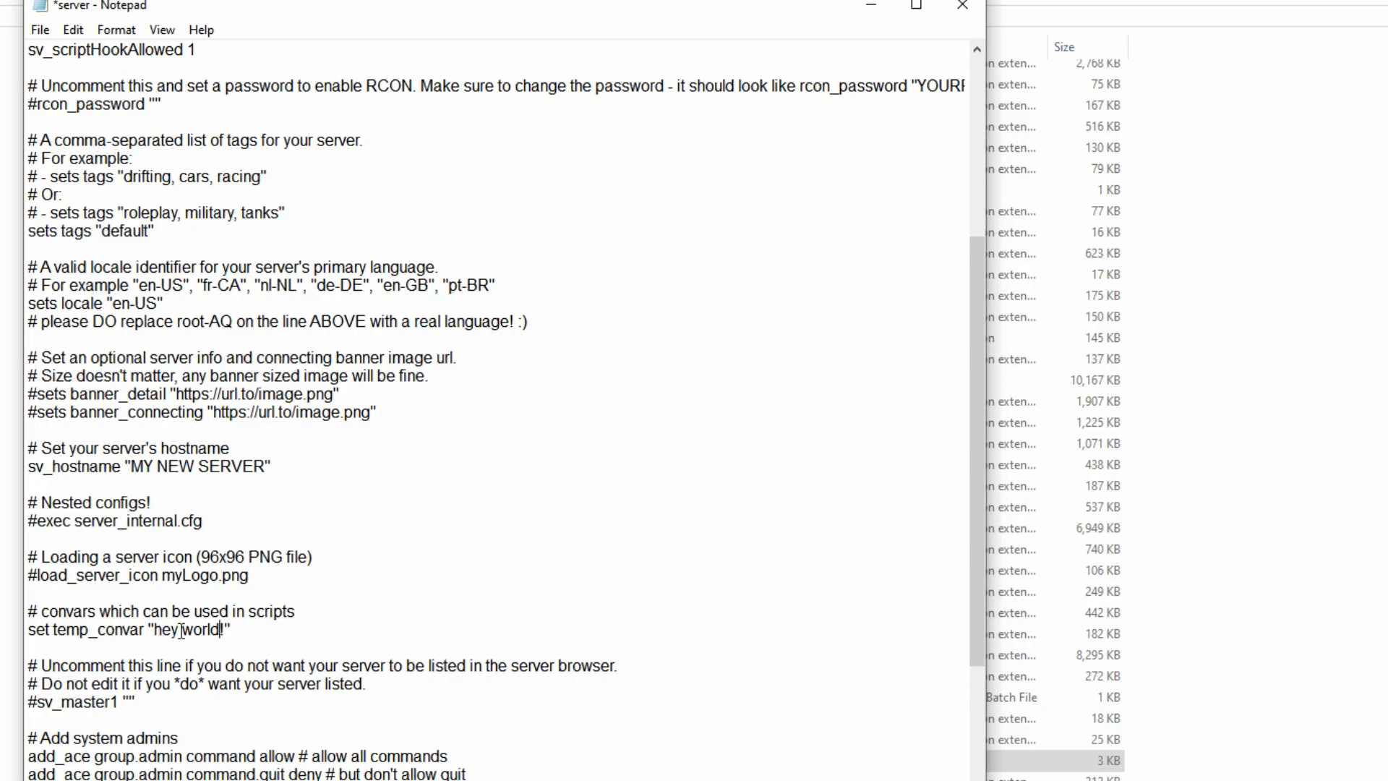
scroll(420, 566, "down", 1)
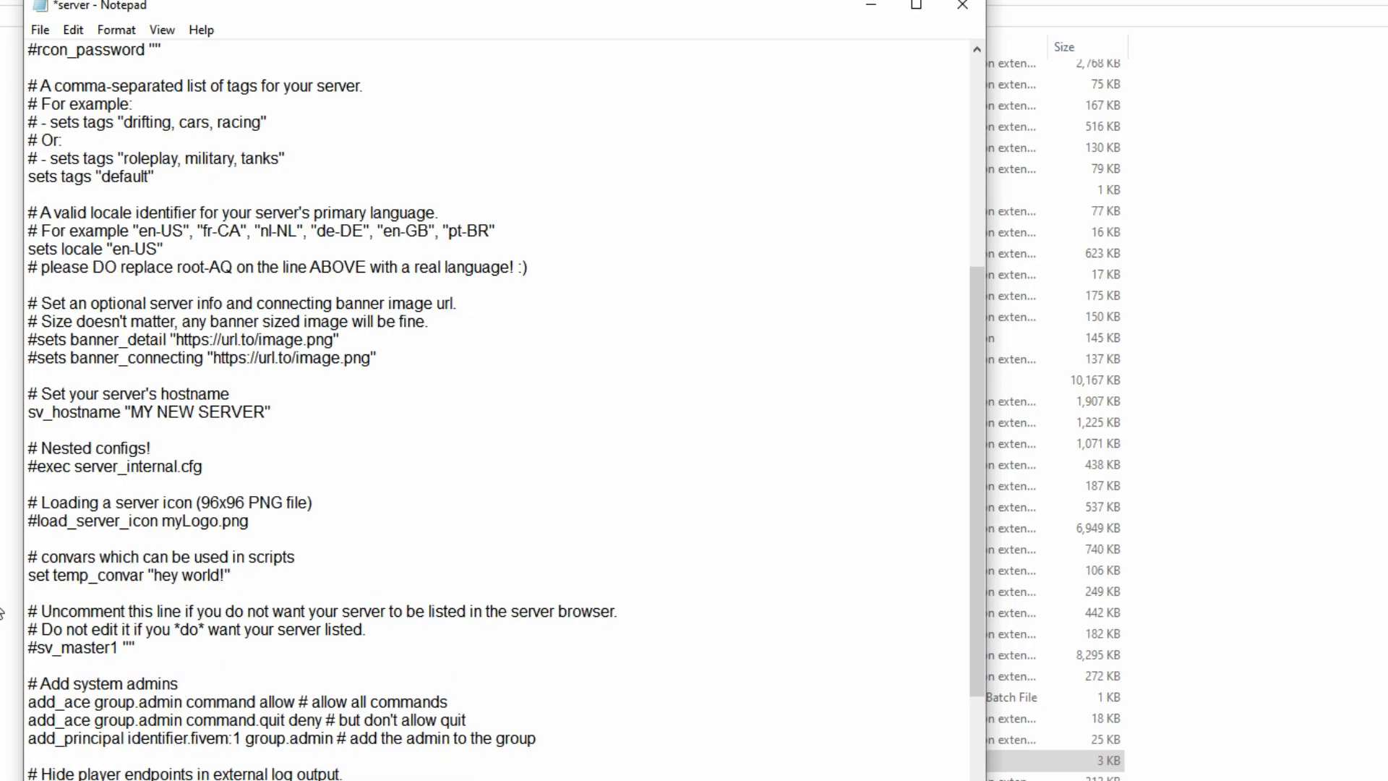
left_click_drag(29, 611, 194, 653)
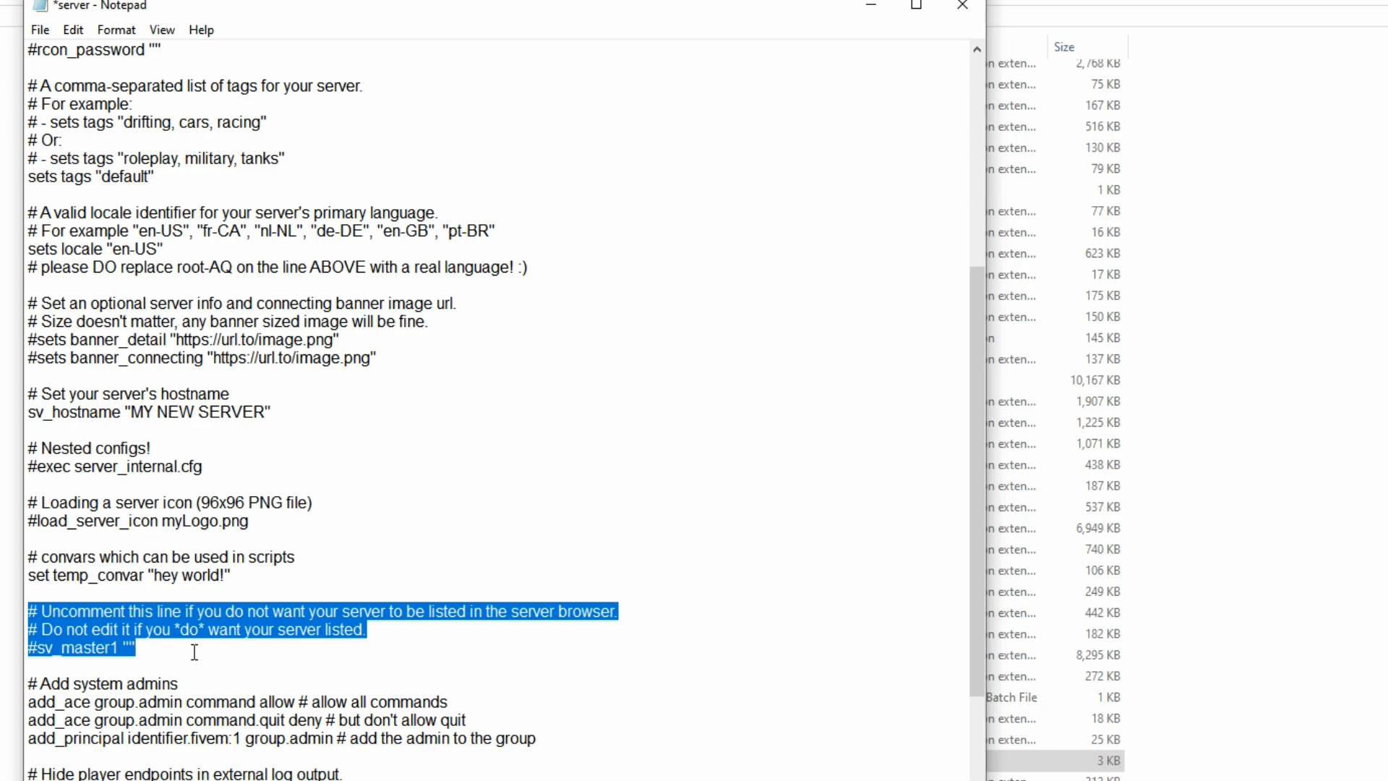
left_click_drag(27, 630, 371, 634)
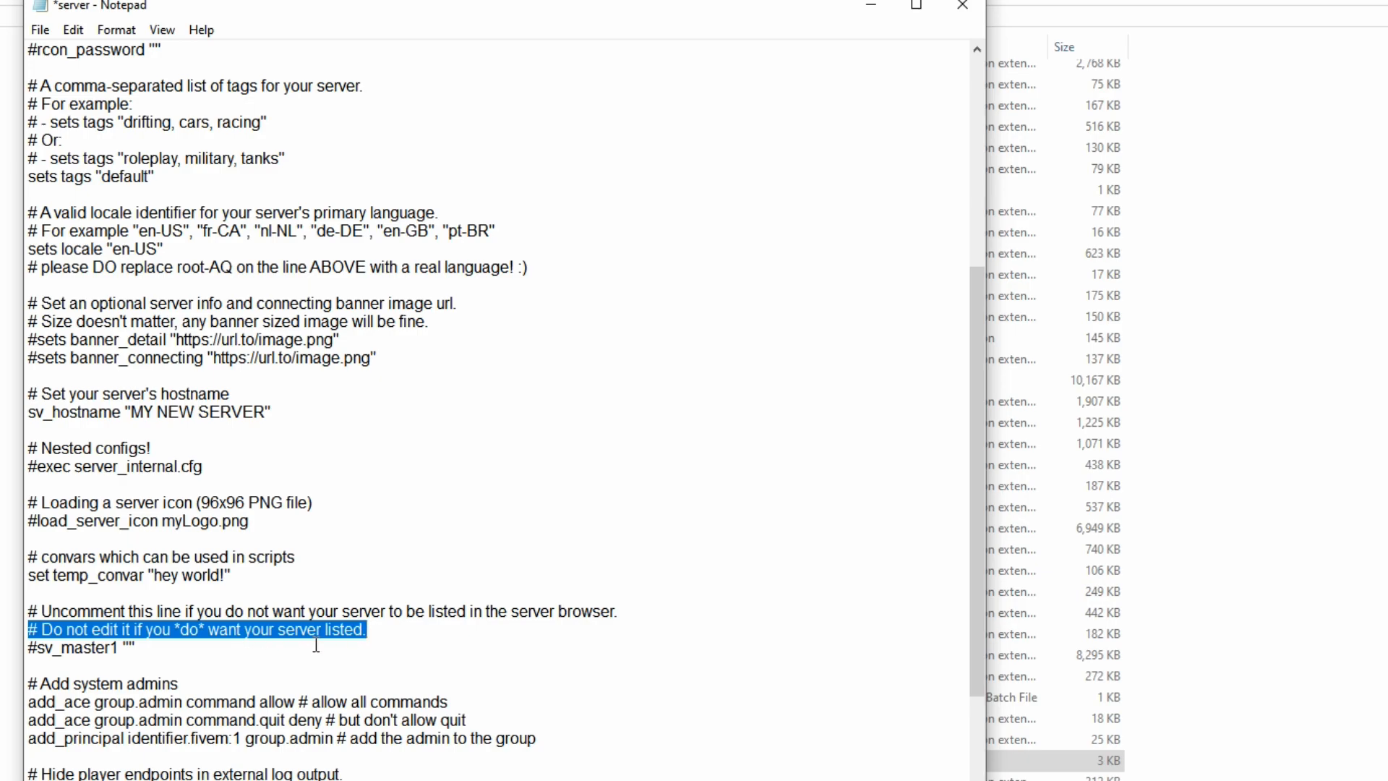
left_click(370, 628)
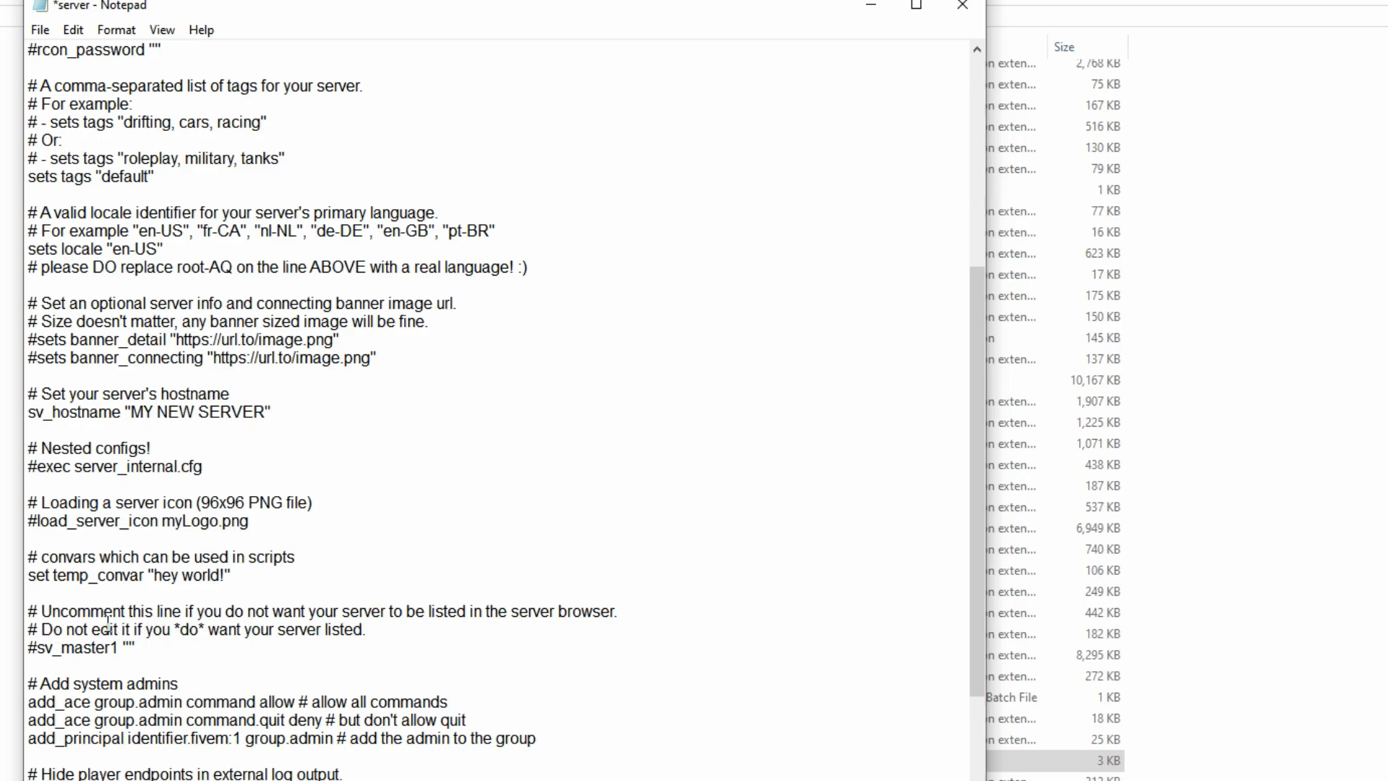
- Examine the endpoint privacy, OneSync, player slot limit and Steam Web API key settings, including the Steam key page address
scroll(216, 506, "down", 4)
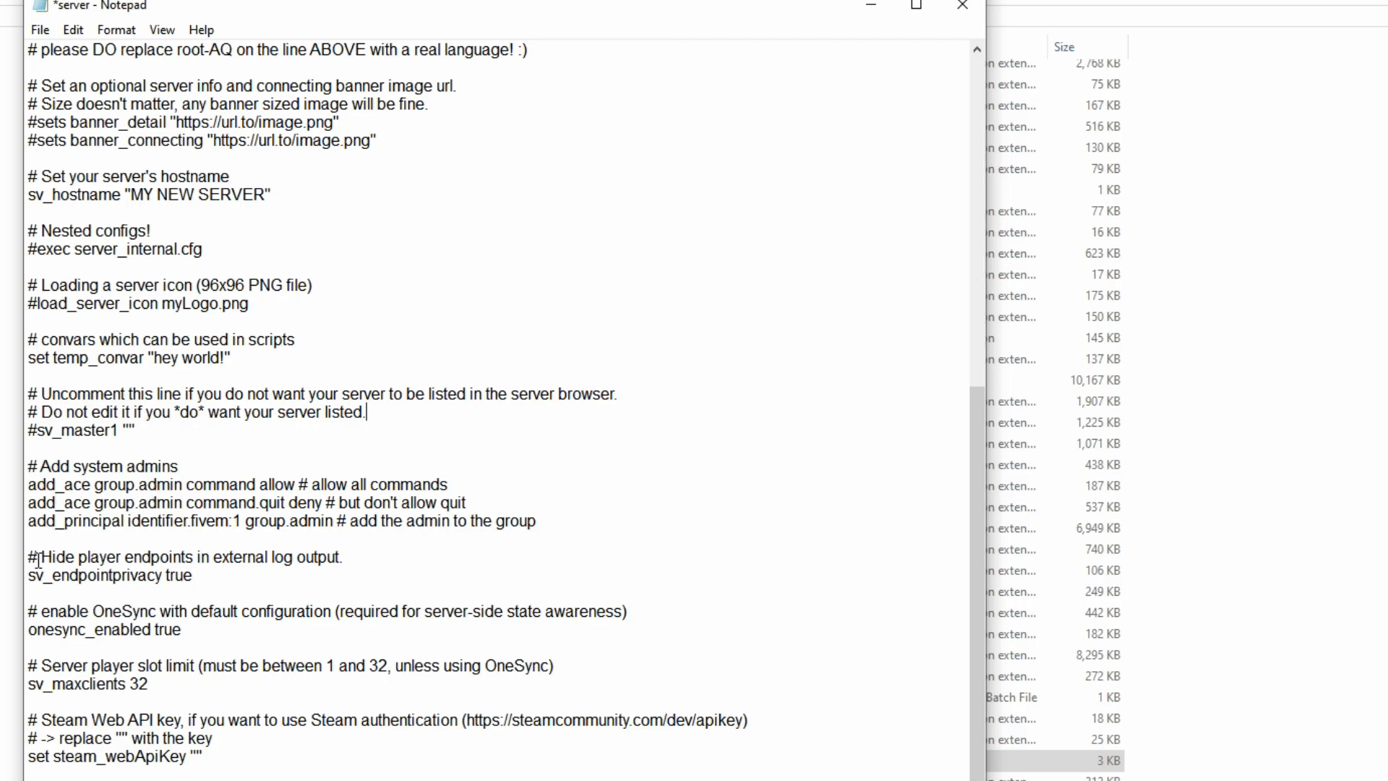
left_click_drag(31, 558, 186, 576)
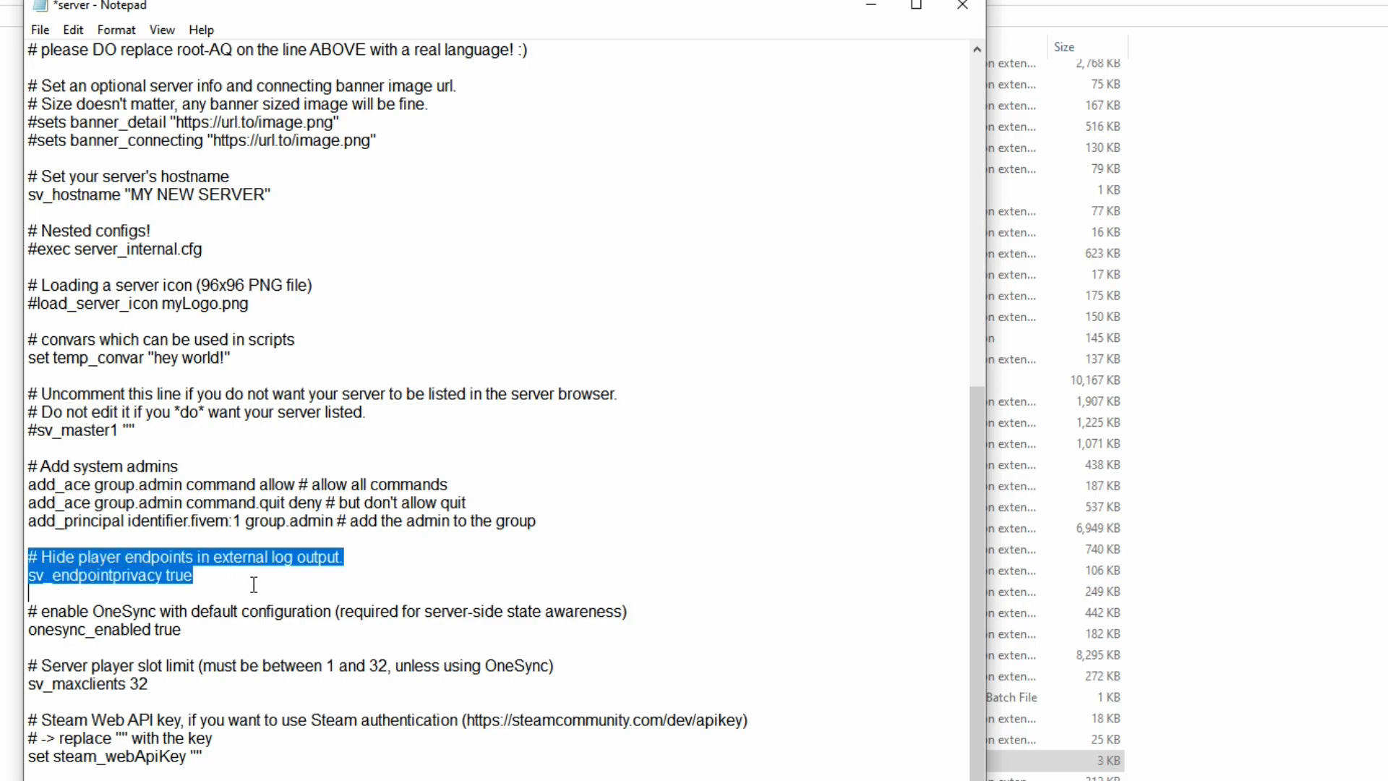
left_click_drag(30, 611, 272, 637)
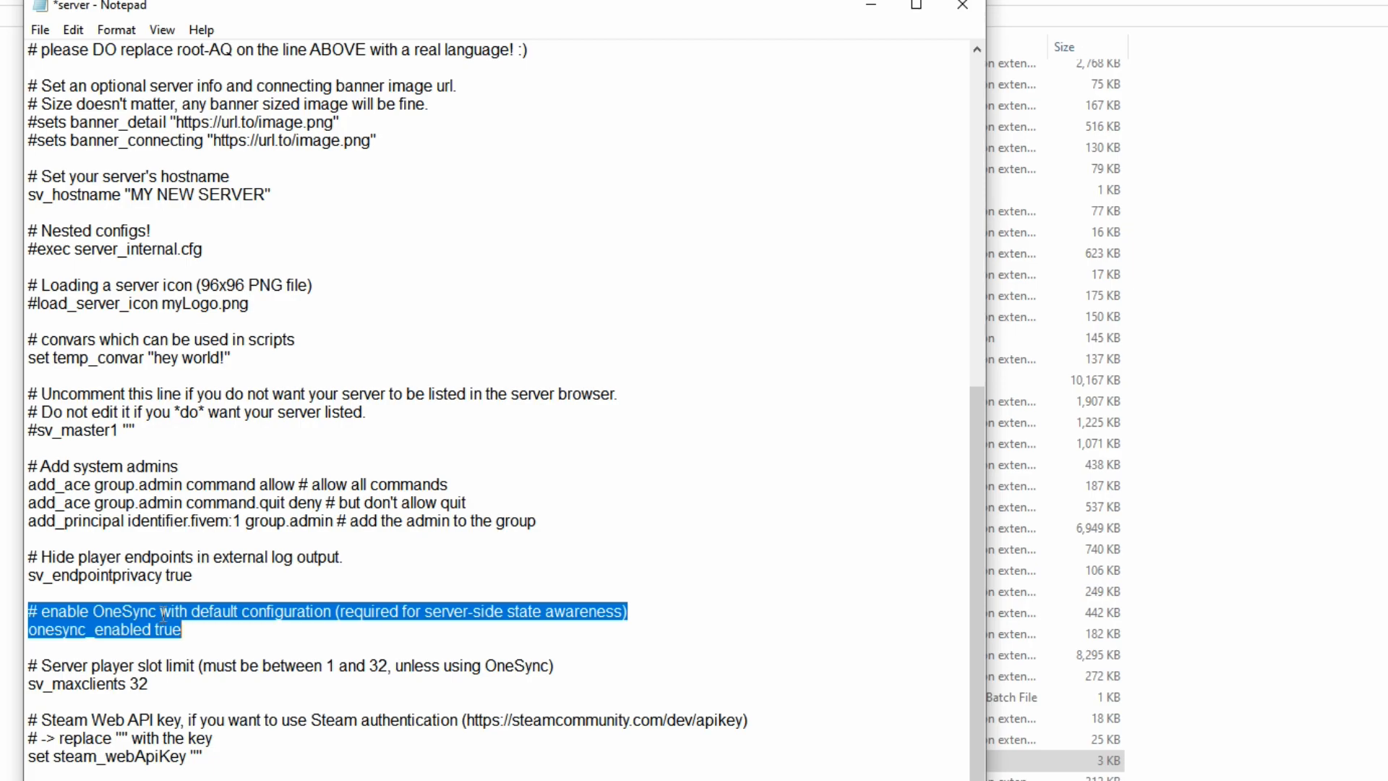
left_click(191, 633)
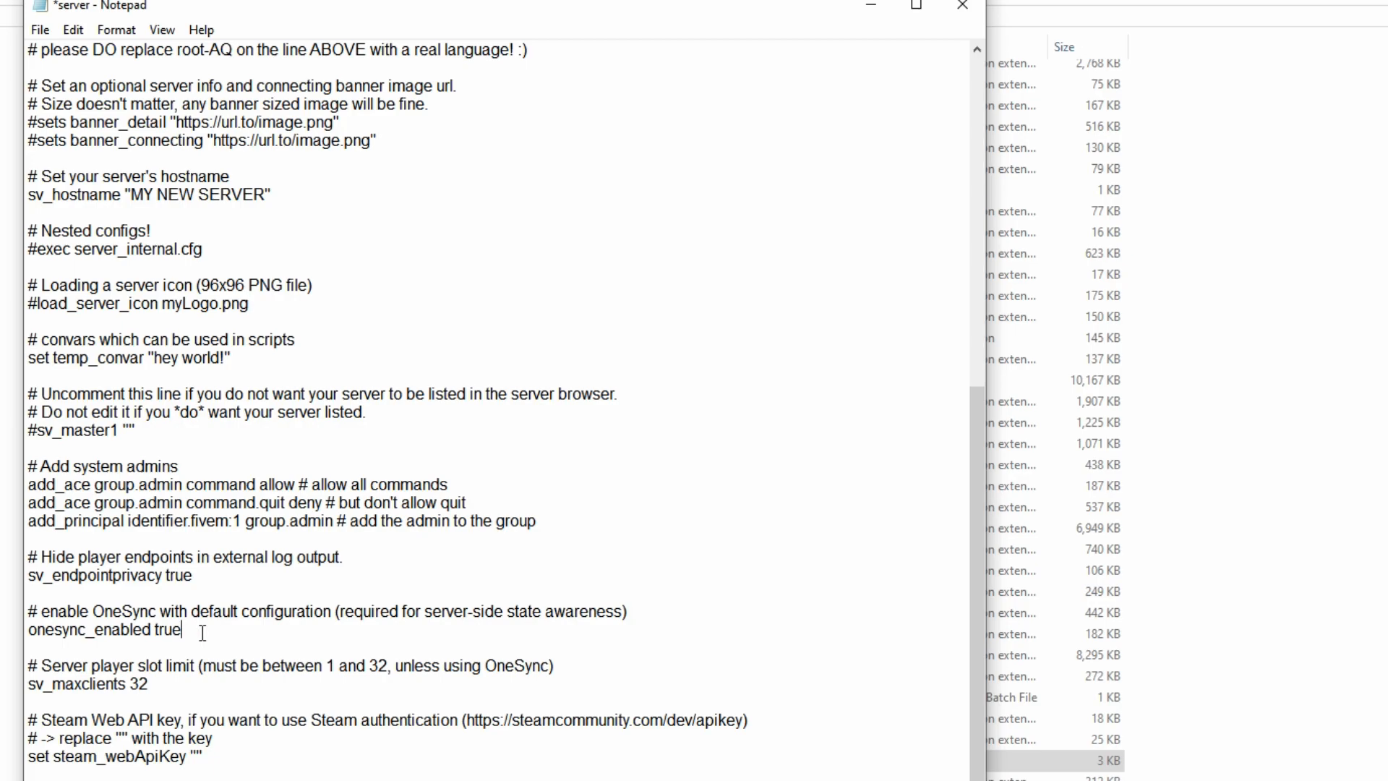
left_click_drag(29, 665, 176, 685)
left_click(203, 680)
left_click_drag(27, 719, 205, 757)
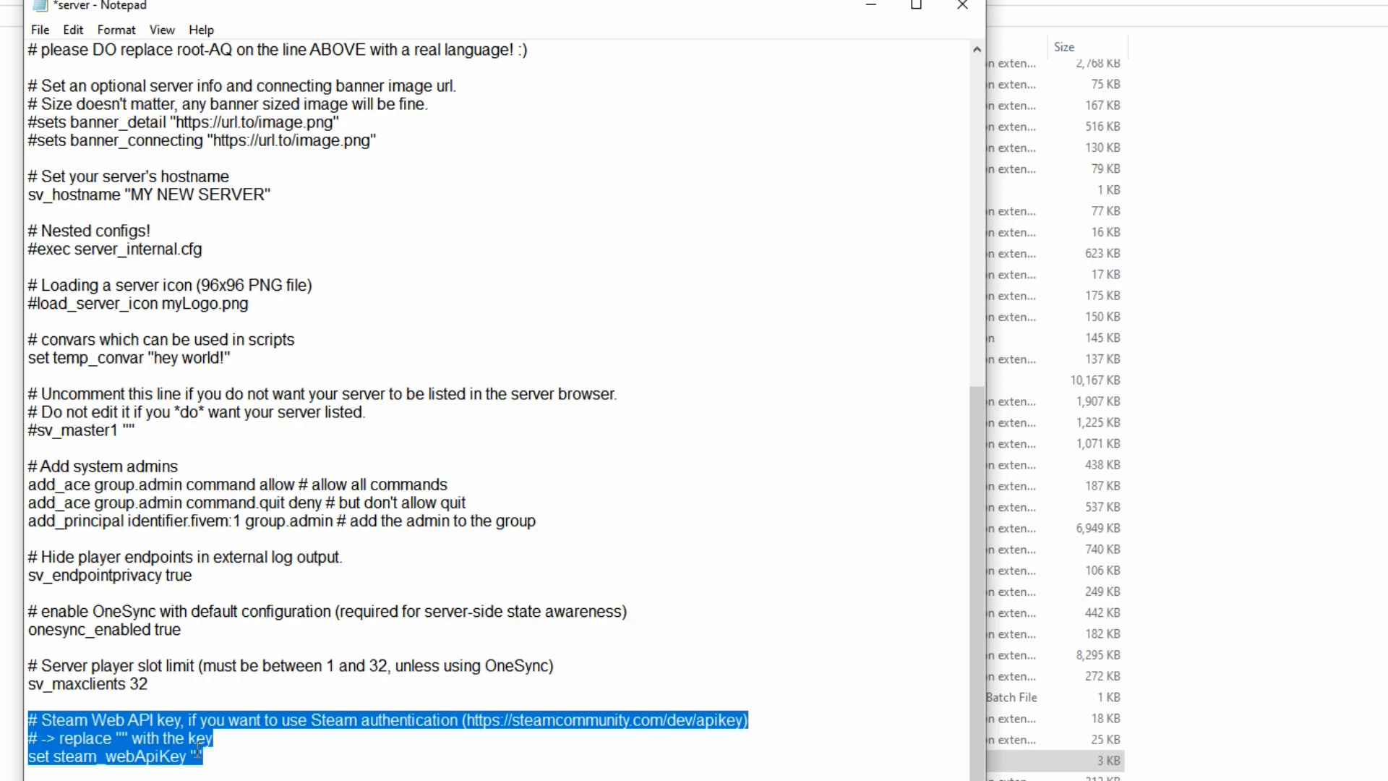
left_click(162, 723)
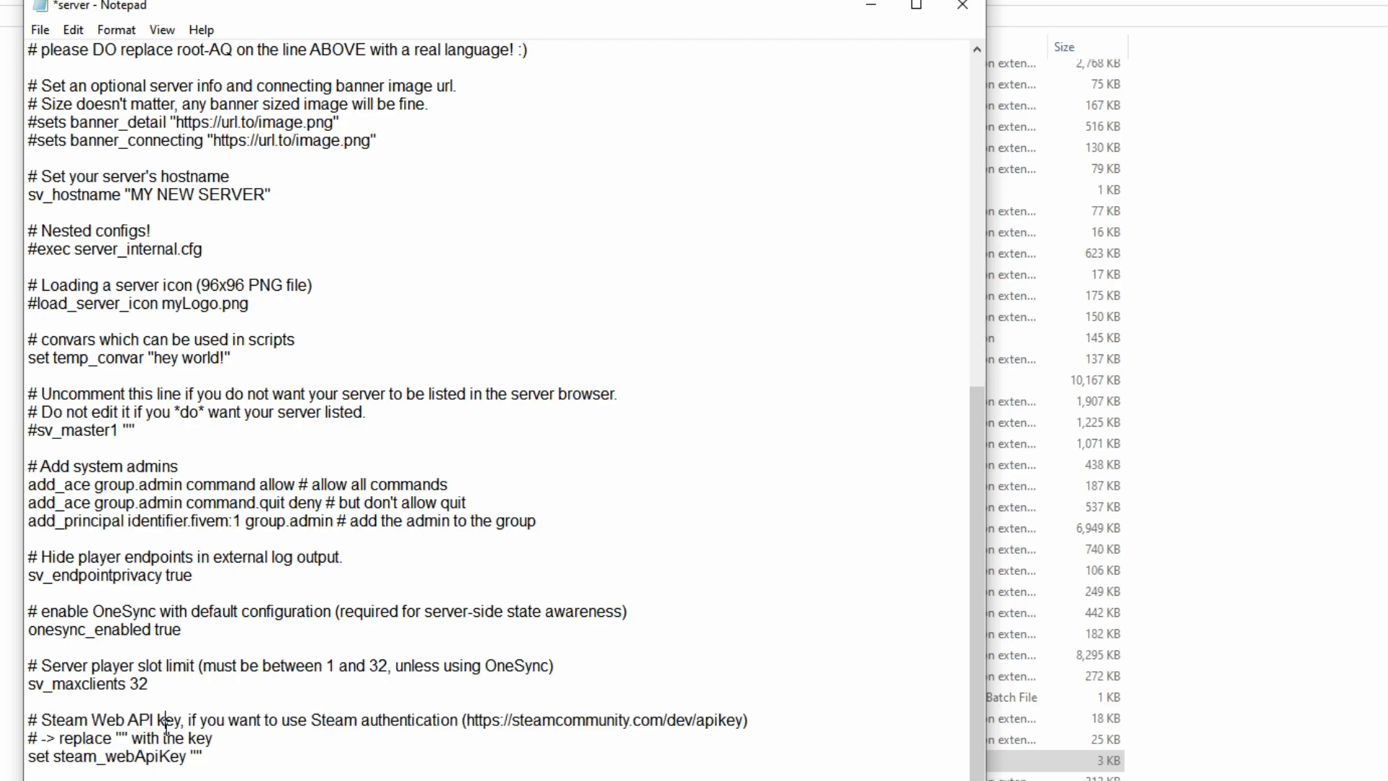
left_click(196, 756)
left_click_drag(467, 719, 742, 720)
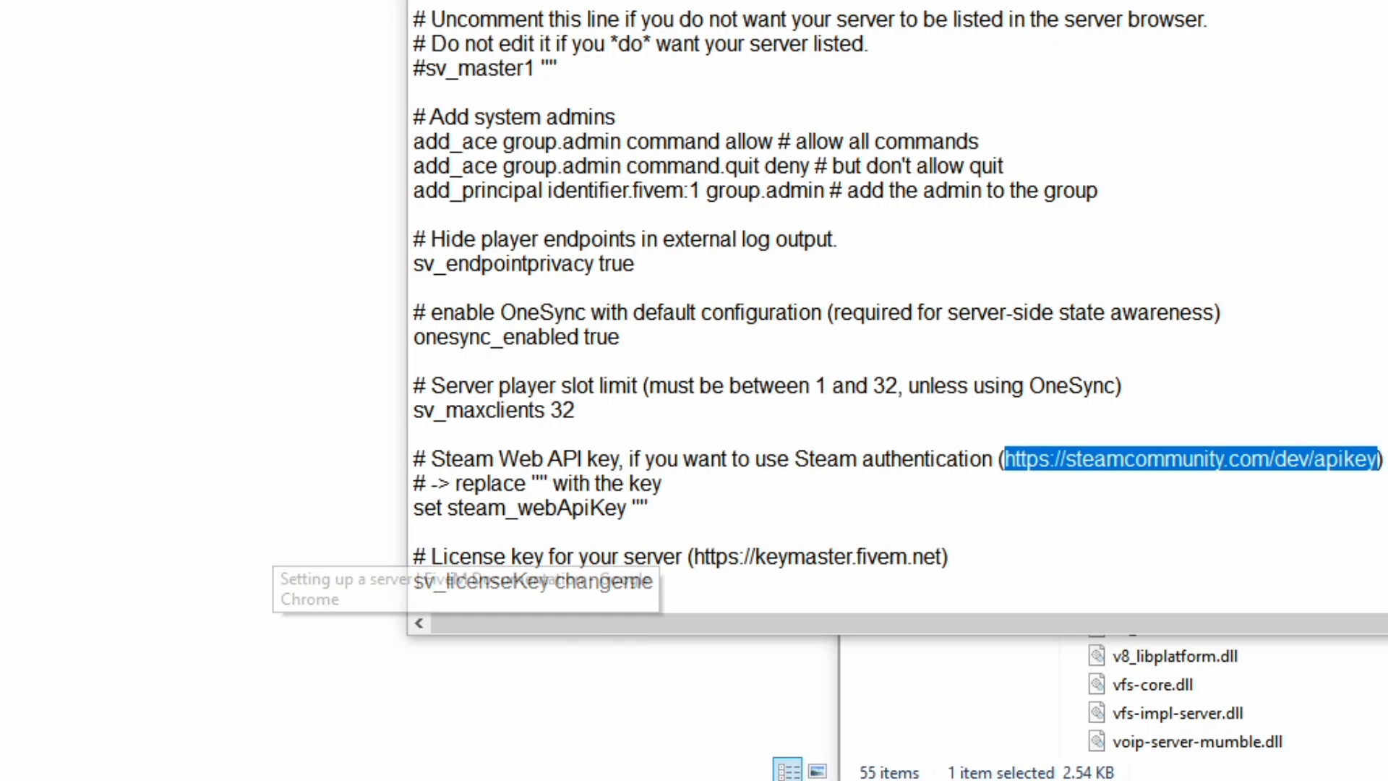
- Switch to Chrome and read through the article on how to find a Steam ID
left_click(420, 772)
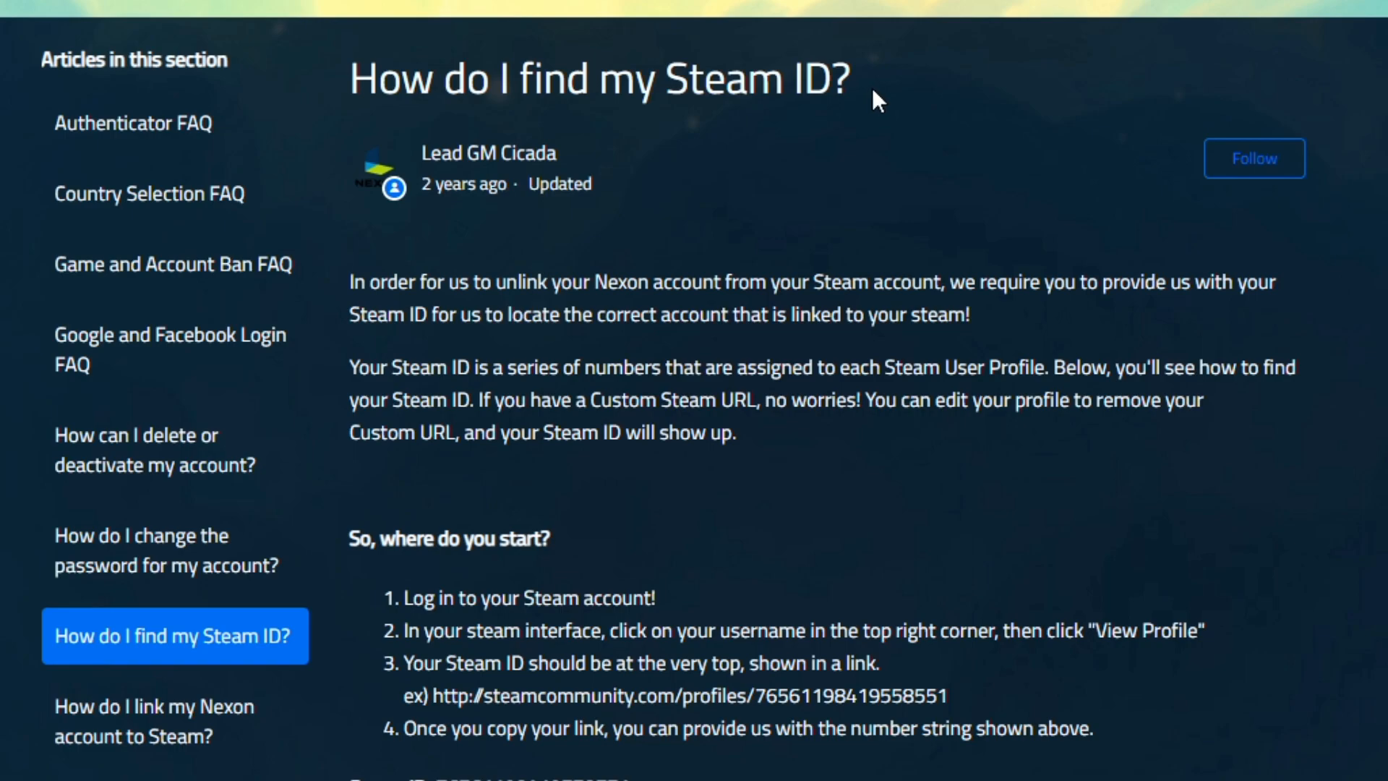
scroll(874, 88, "down", 1)
scroll(874, 88, "down", 2)
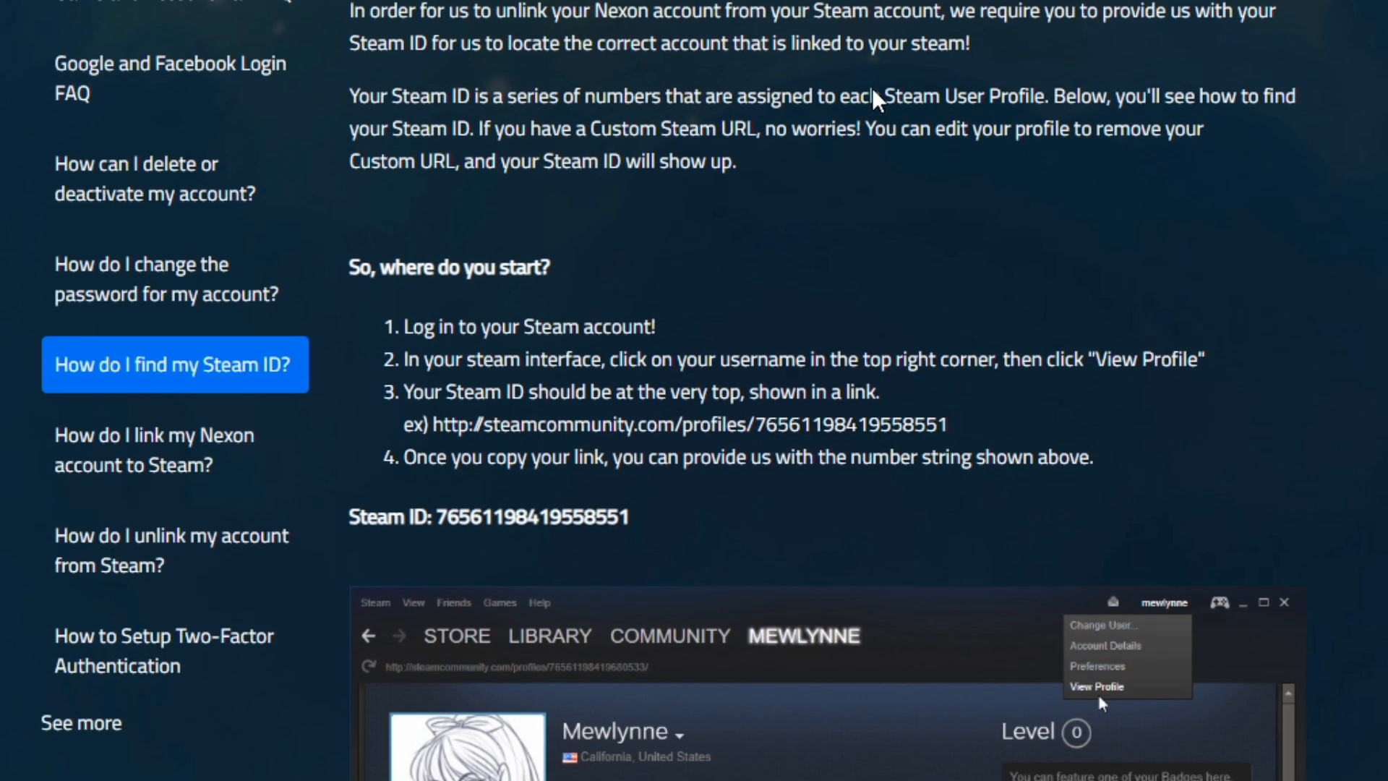
scroll(874, 88, "down", 2)
scroll(875, 88, "down", 3)
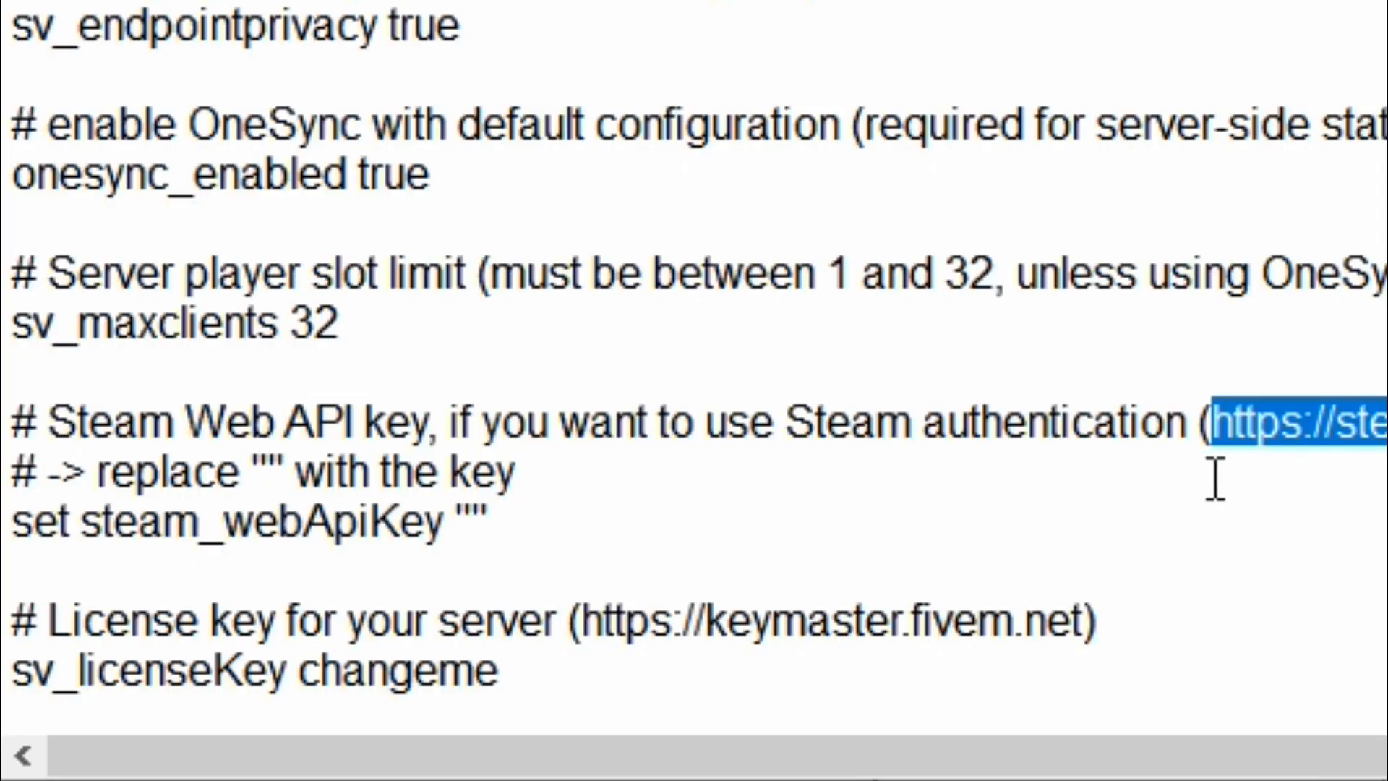
- Try a placeholder value as the Steam Web API key in server.cfg, and clear it again
left_click(466, 522)
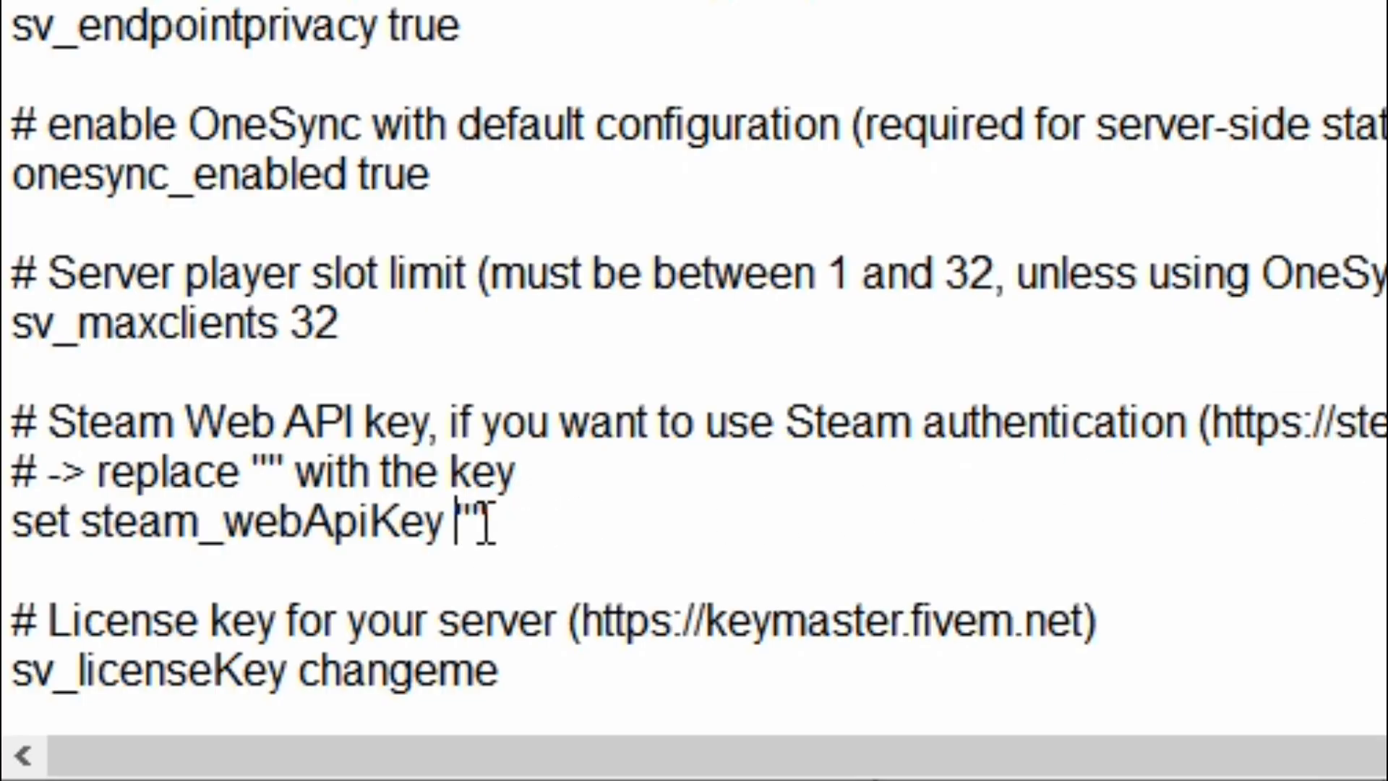
left_click(472, 522)
type("0000000")
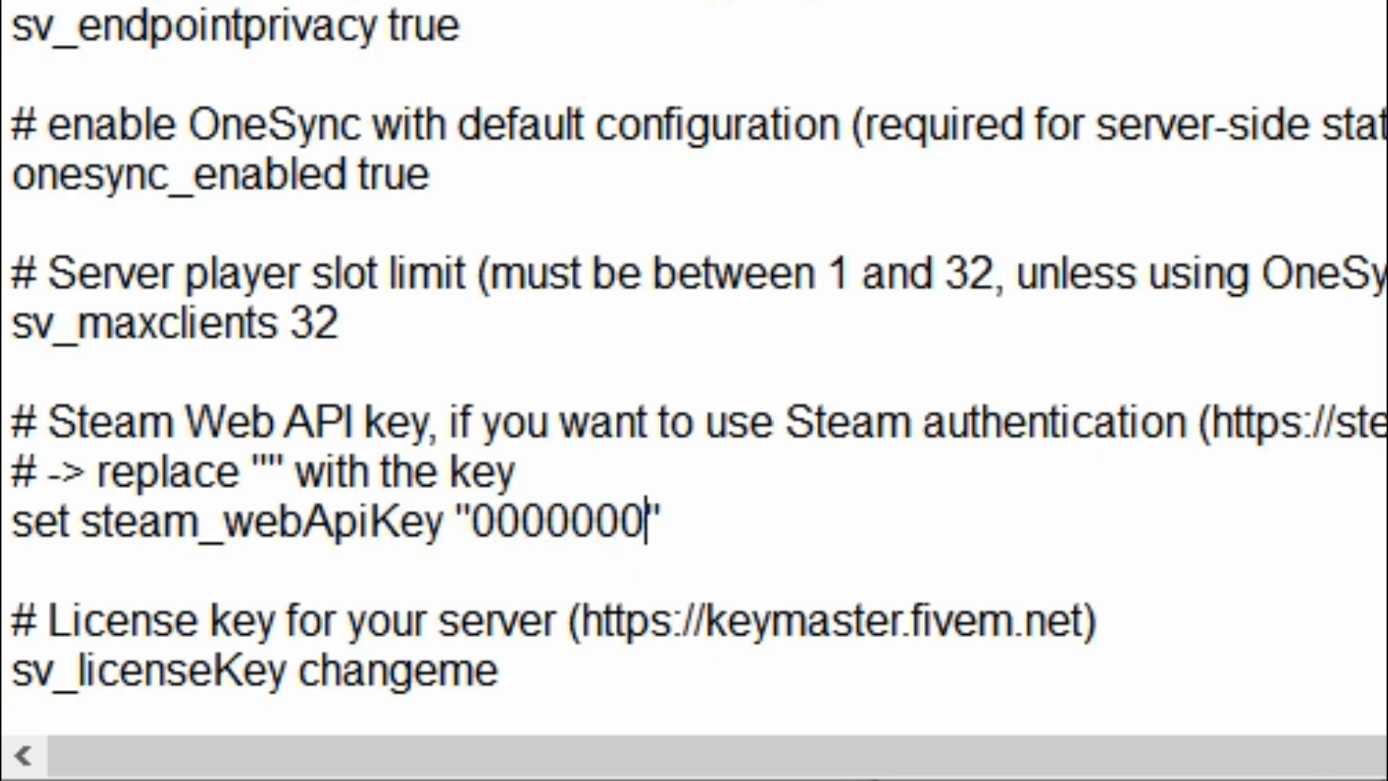
type("0000000000")
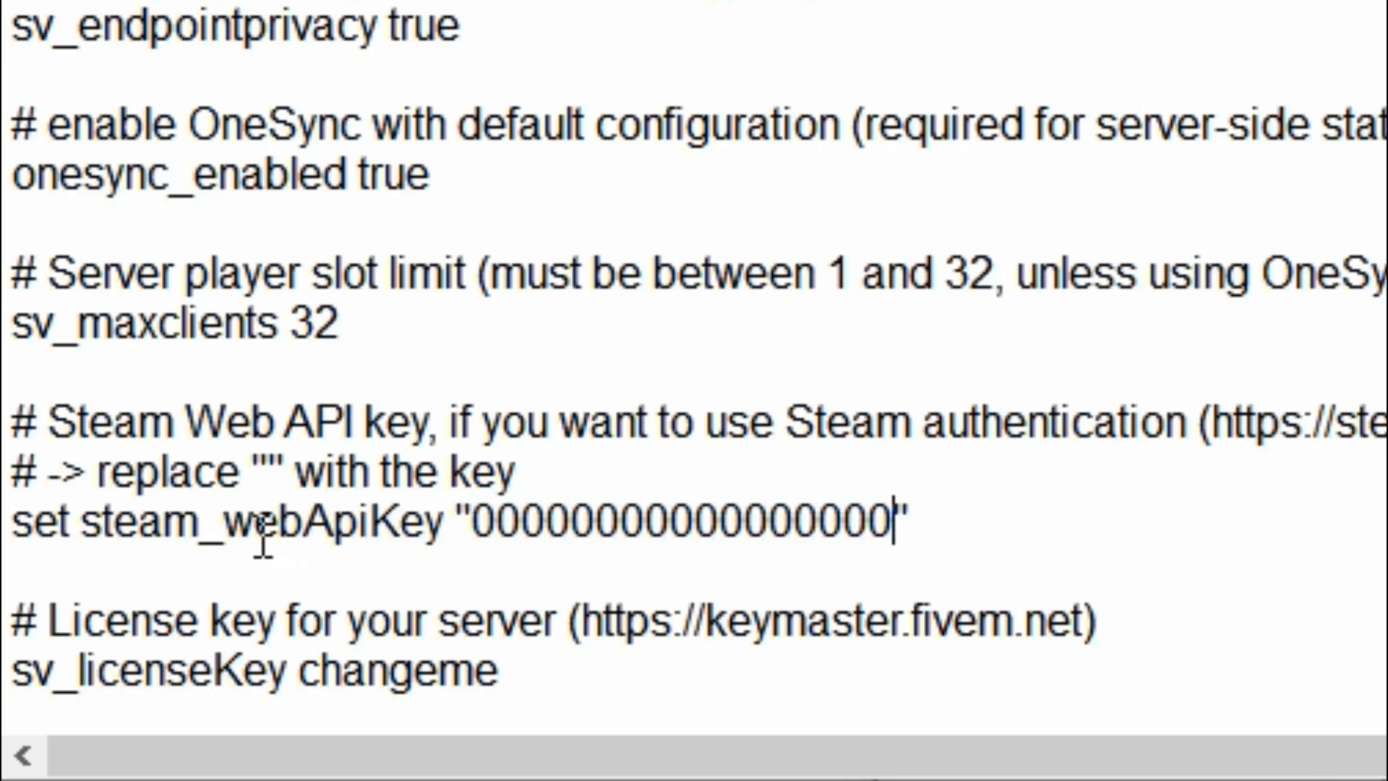
left_click_drag(472, 522, 894, 519)
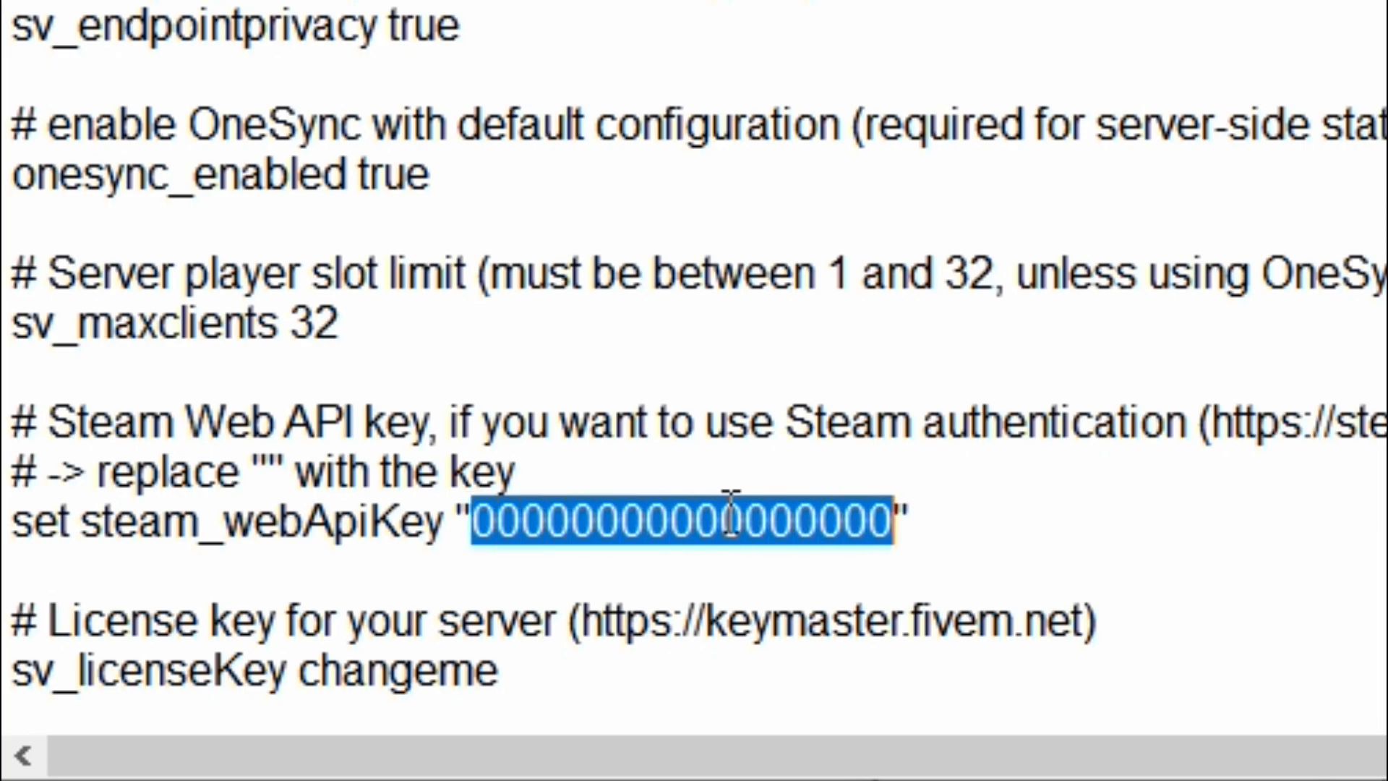
key("BackSpace")
- Review the sv_licenseKey setting, and find the keymaster.fivem.net license key address in the FiveM server setup guide
left_click_drag(14, 626, 514, 687)
left_click_drag(307, 671, 498, 671)
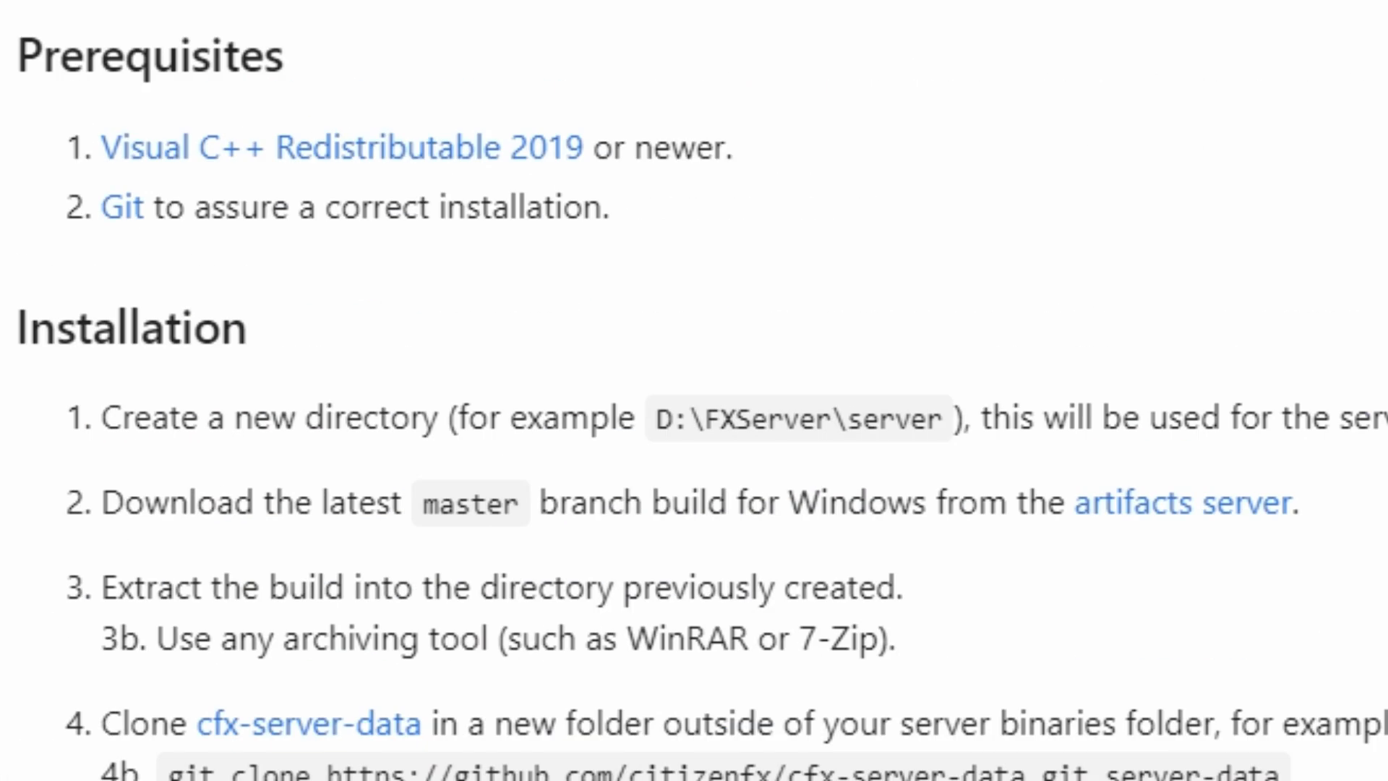
scroll(694, 391, "down", 2)
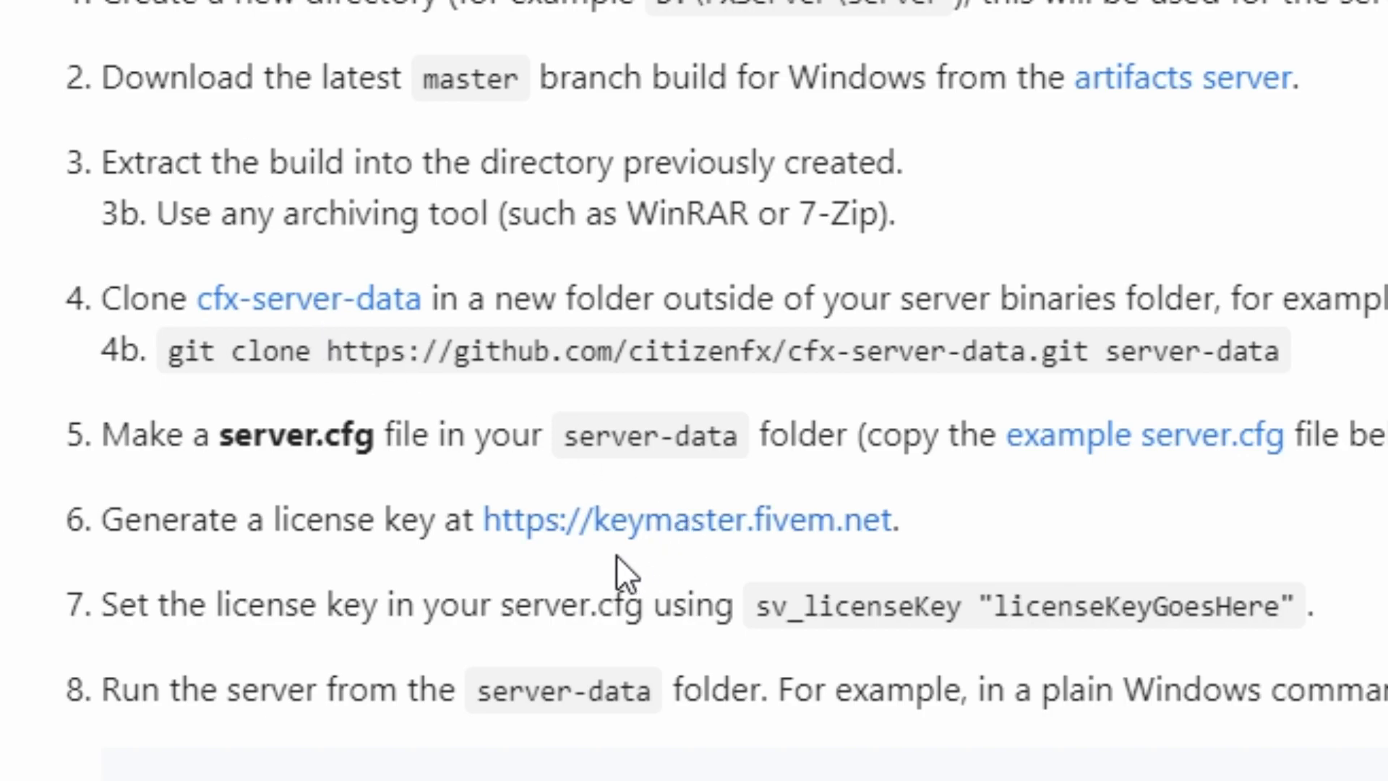
left_click_drag(900, 520, 483, 521)
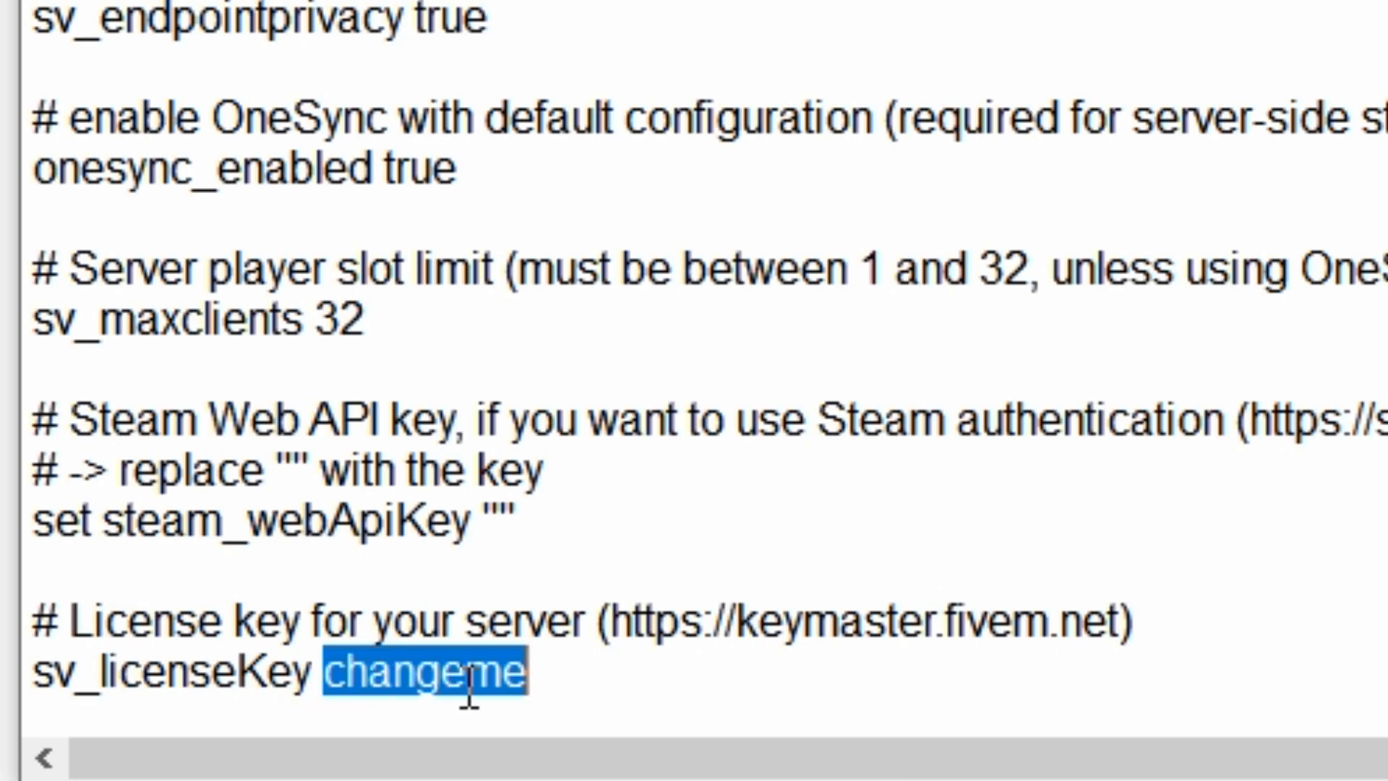
- Save the edited server.cfg and close it
left_click(548, 675)
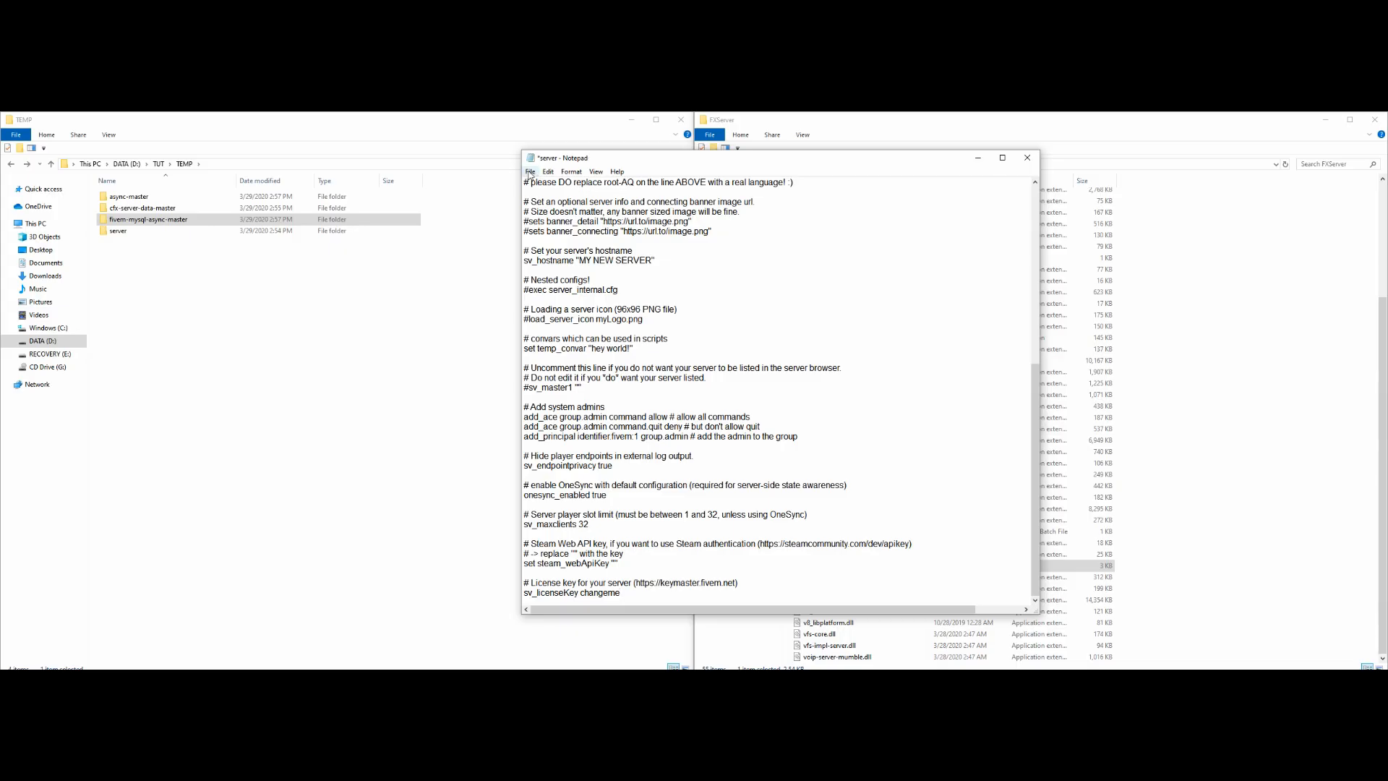
left_click(530, 173)
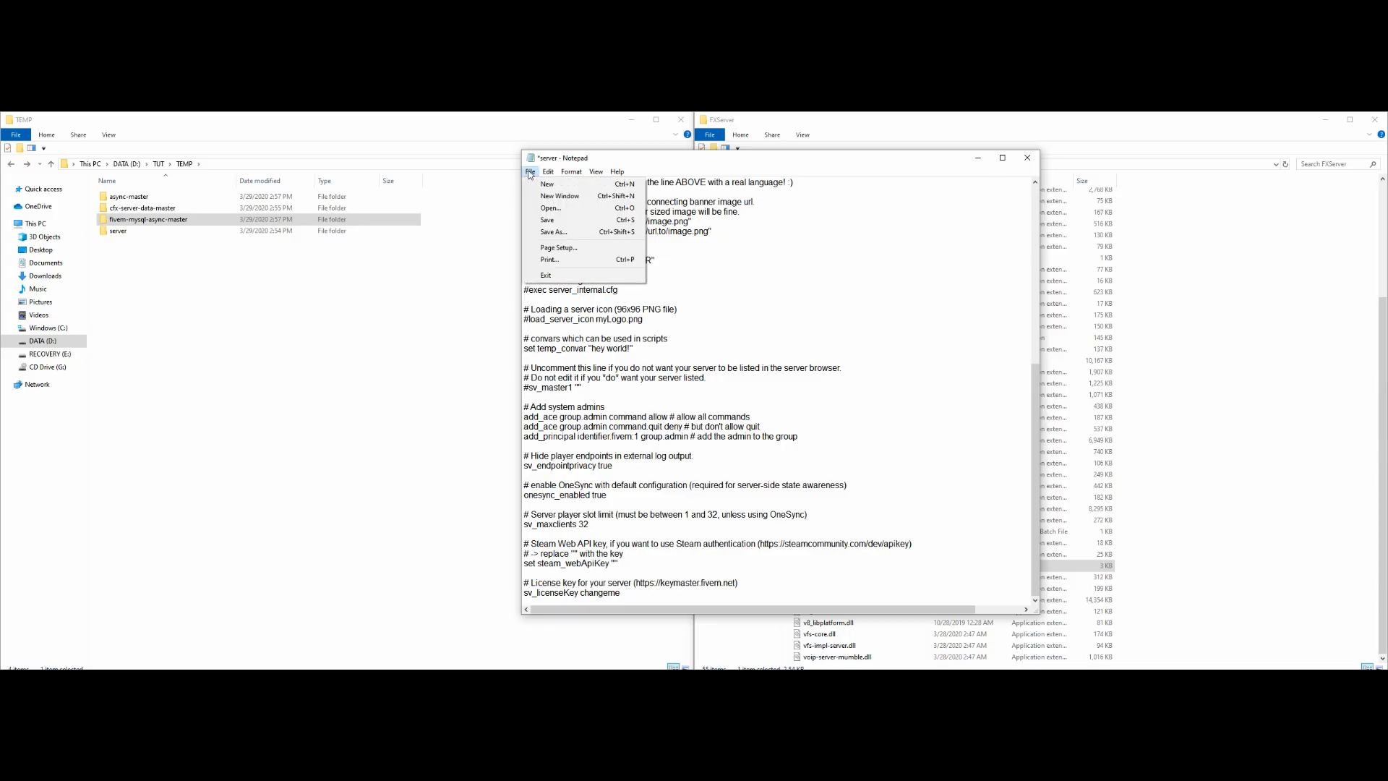
left_click(555, 221)
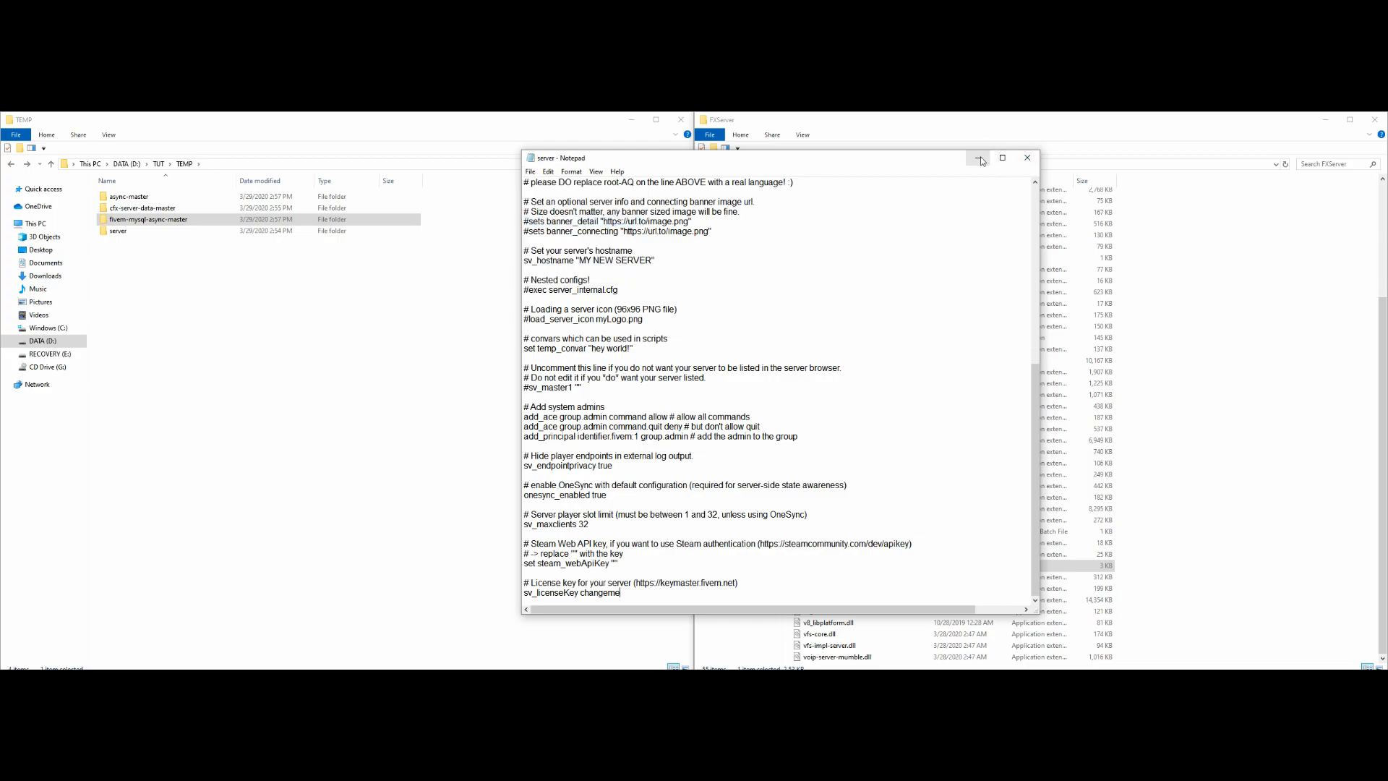
left_click(1028, 158)
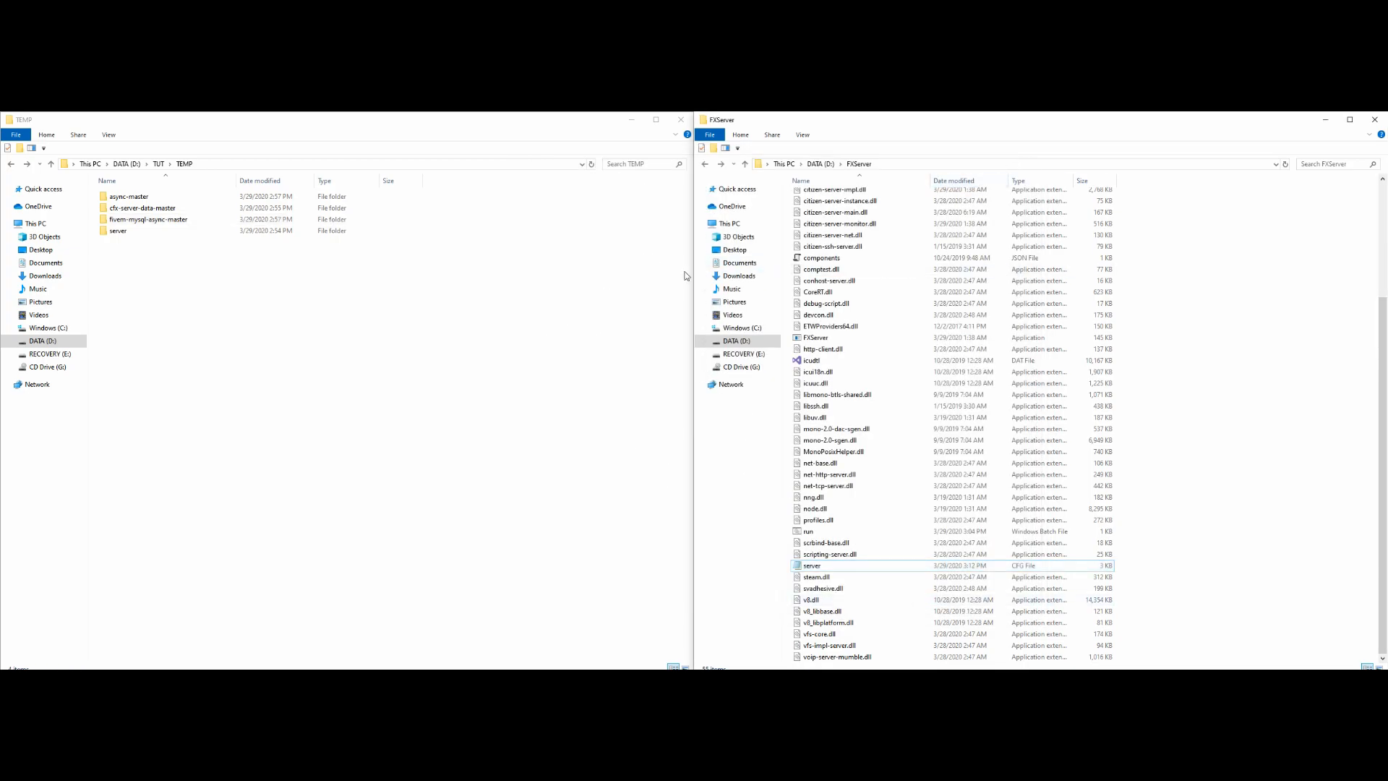
- Minimize the TEMP folder window, launch Steam from the desktop, and dismiss its news pop-up
left_click(839, 535)
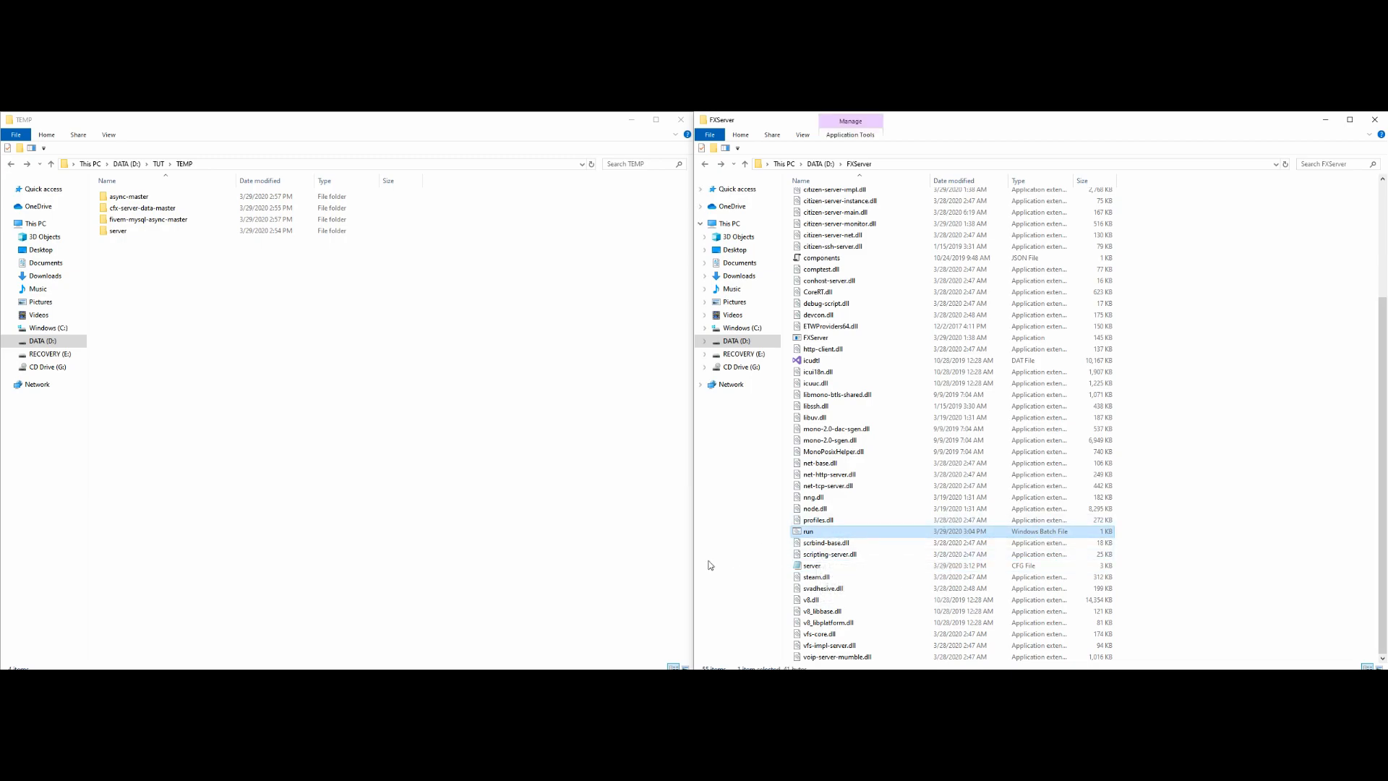
left_click(630, 121)
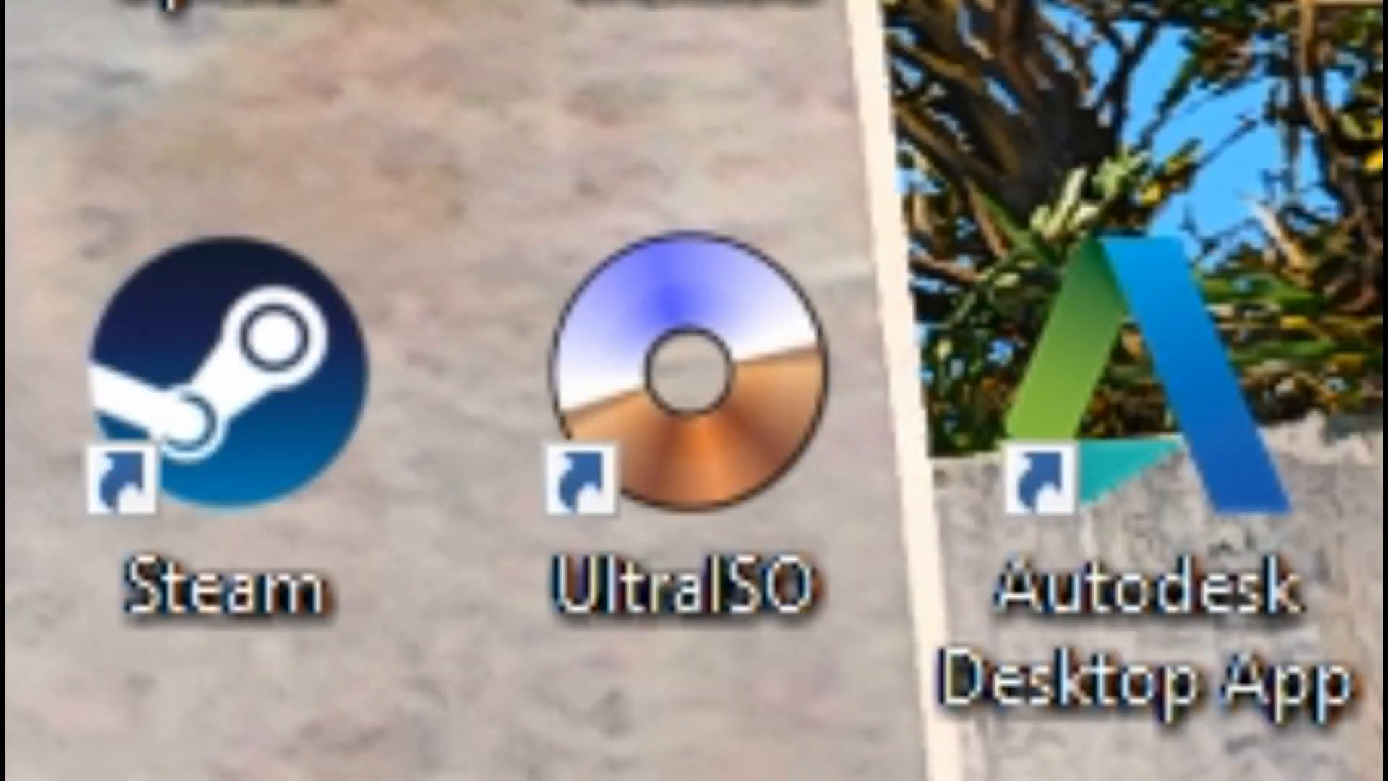
double_click(243, 361)
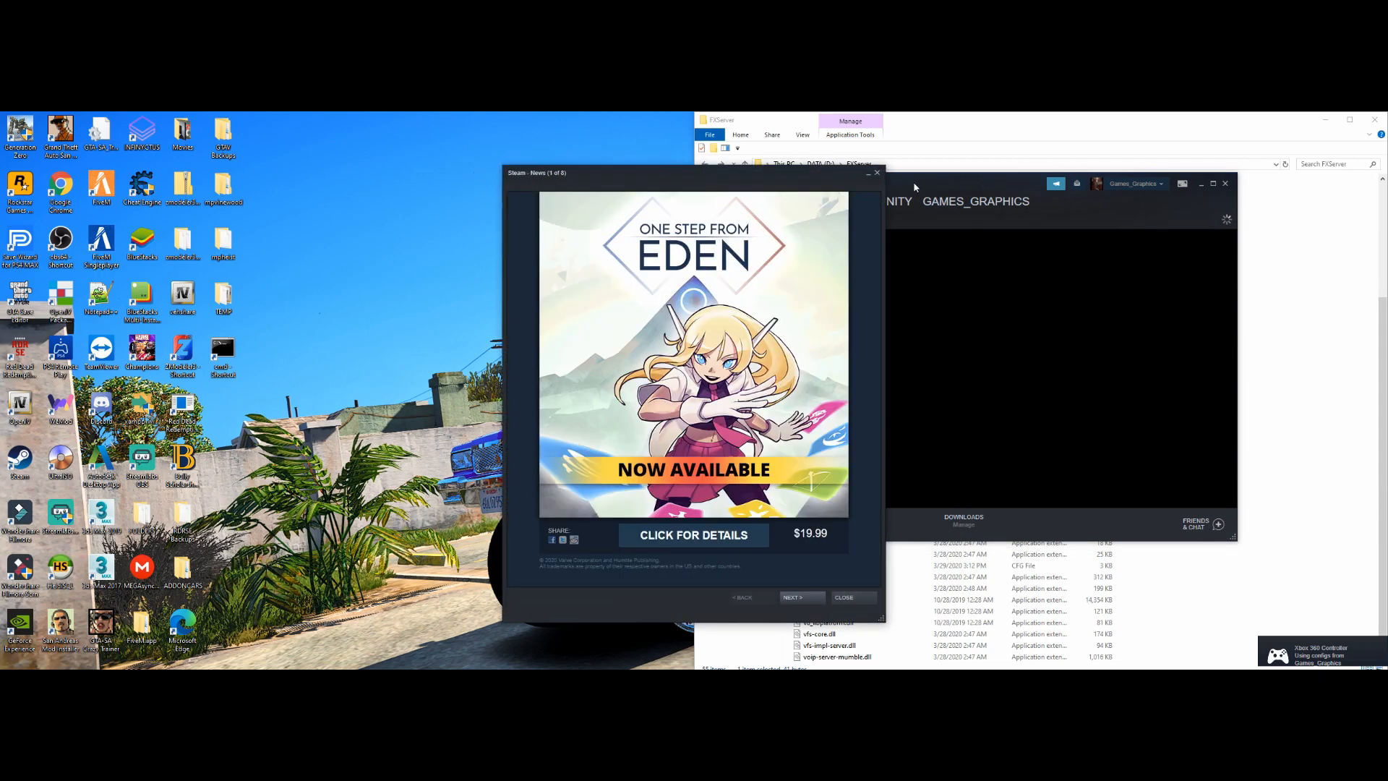
left_click(877, 174)
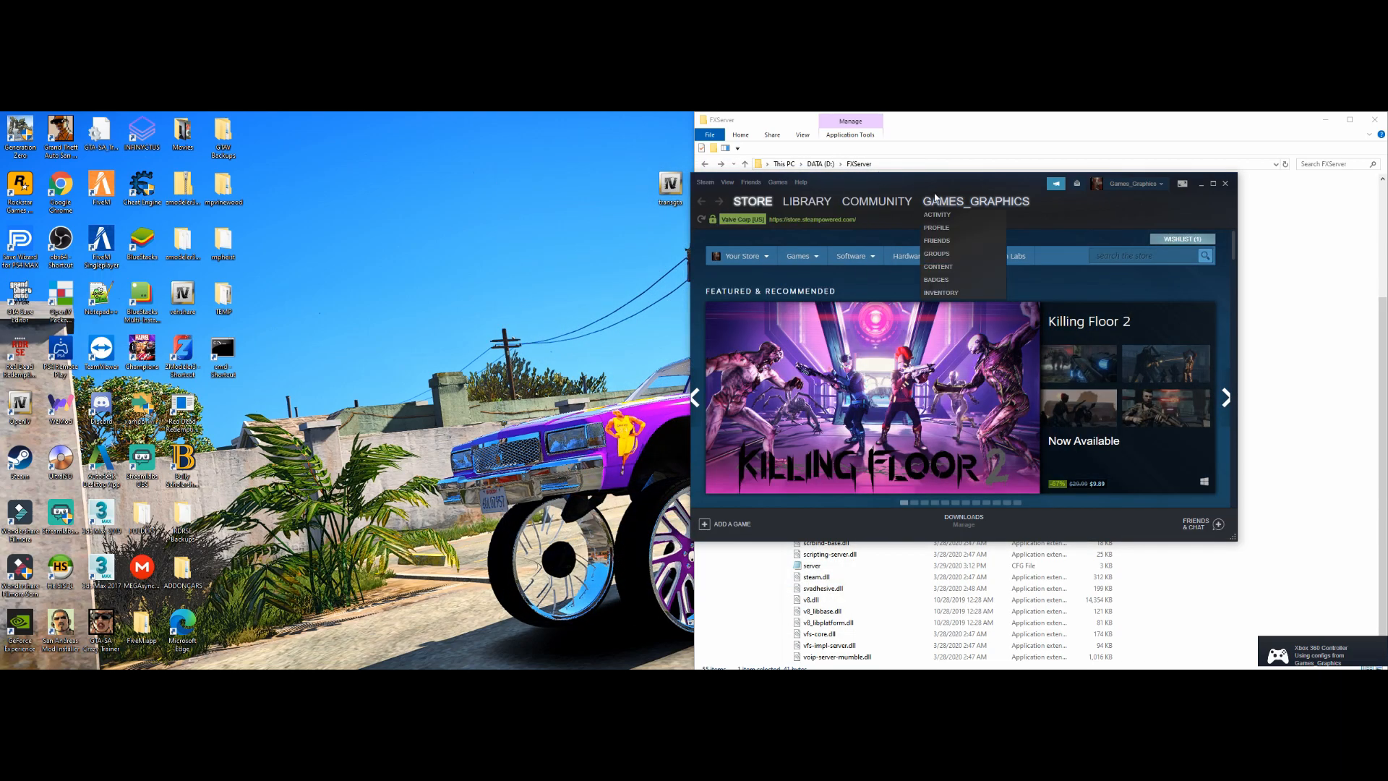
left_click_drag(931, 177, 547, 183)
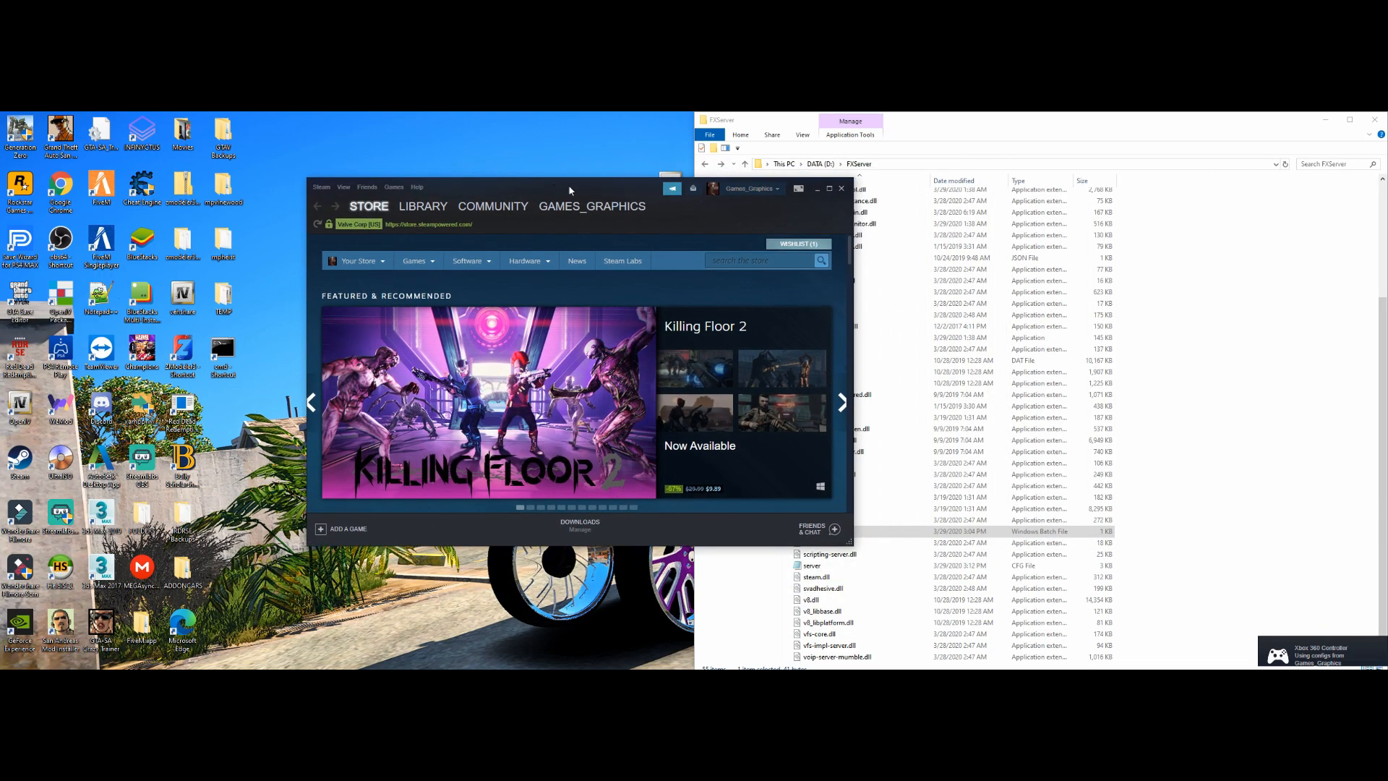
- Close the Steam window and check in the system tray that Steam is still running in the background
left_click(842, 189)
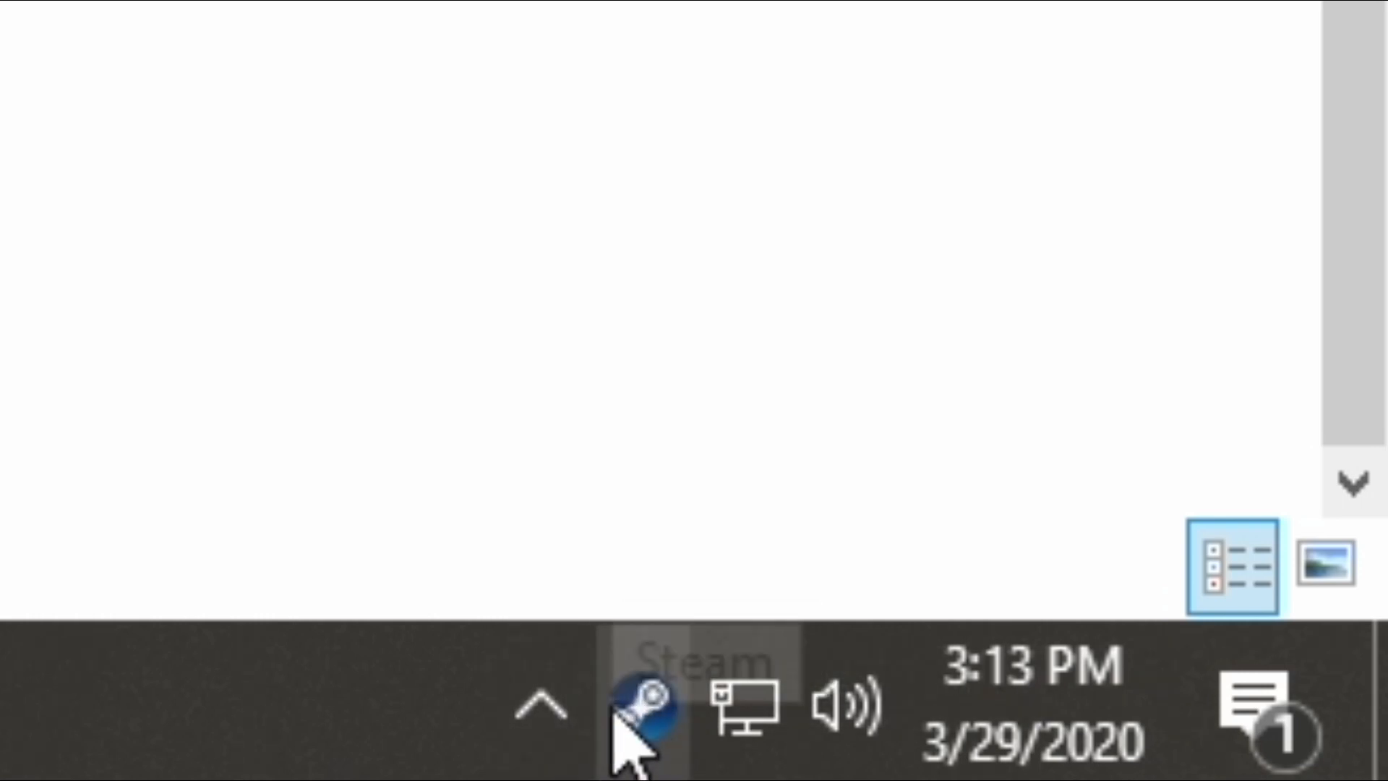
left_click(516, 713)
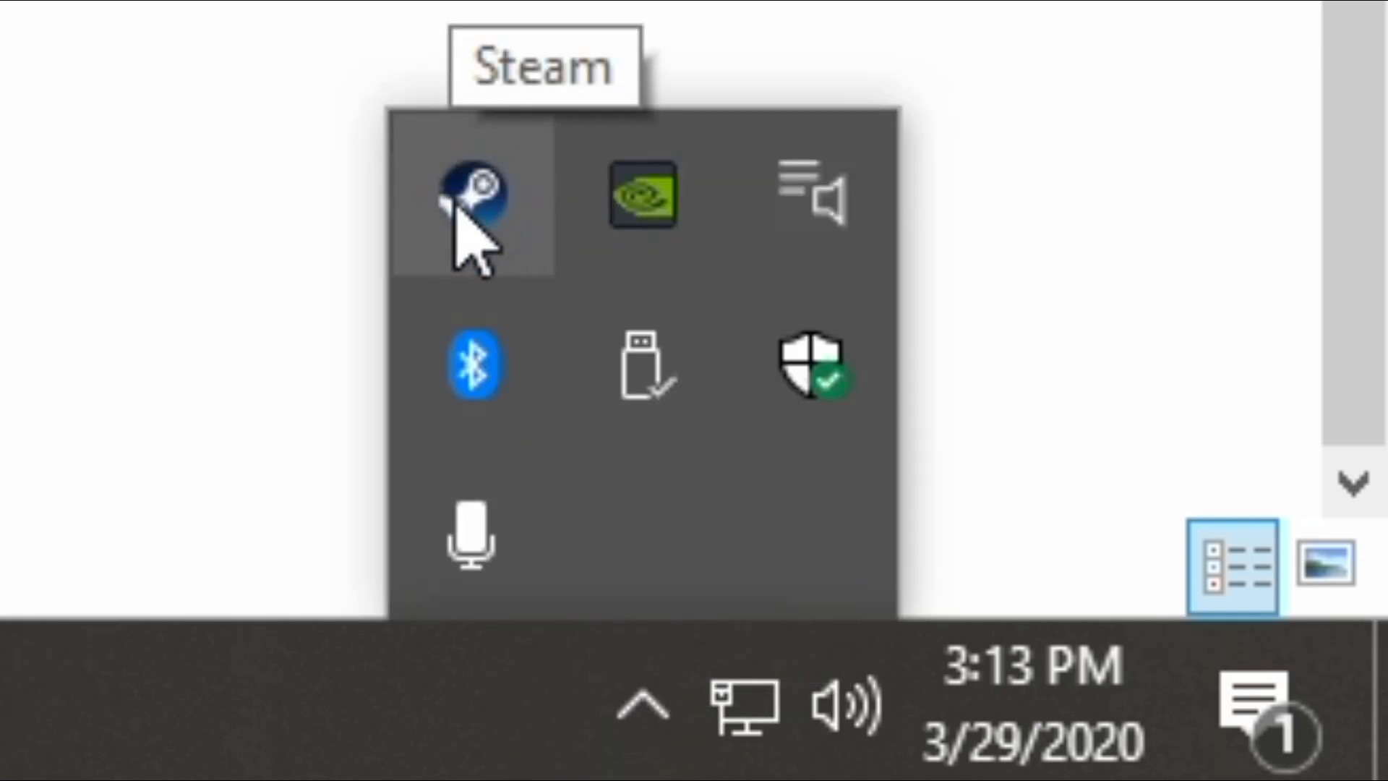
left_click(3, 694)
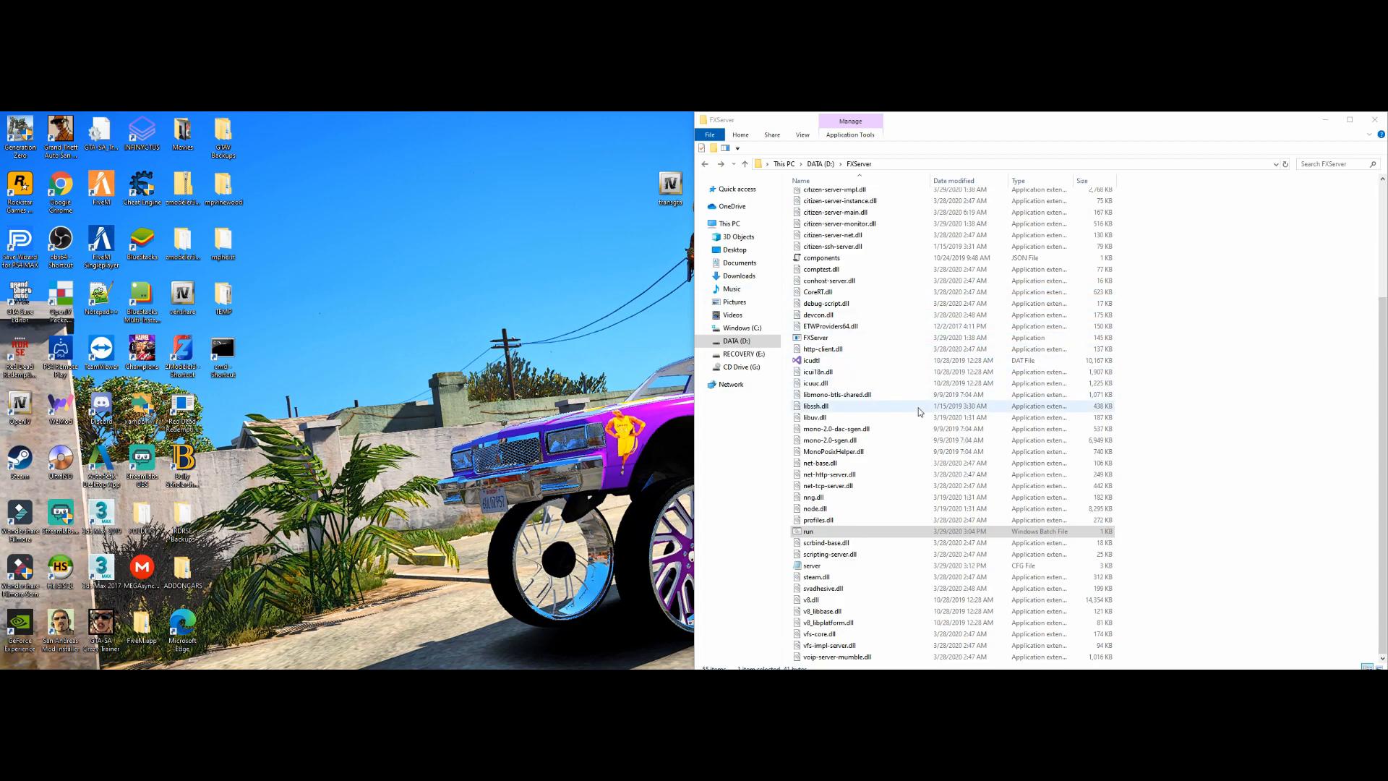
- Start the server with the run batch file in D:\FXServer, and minimize its console window
left_click(843, 536)
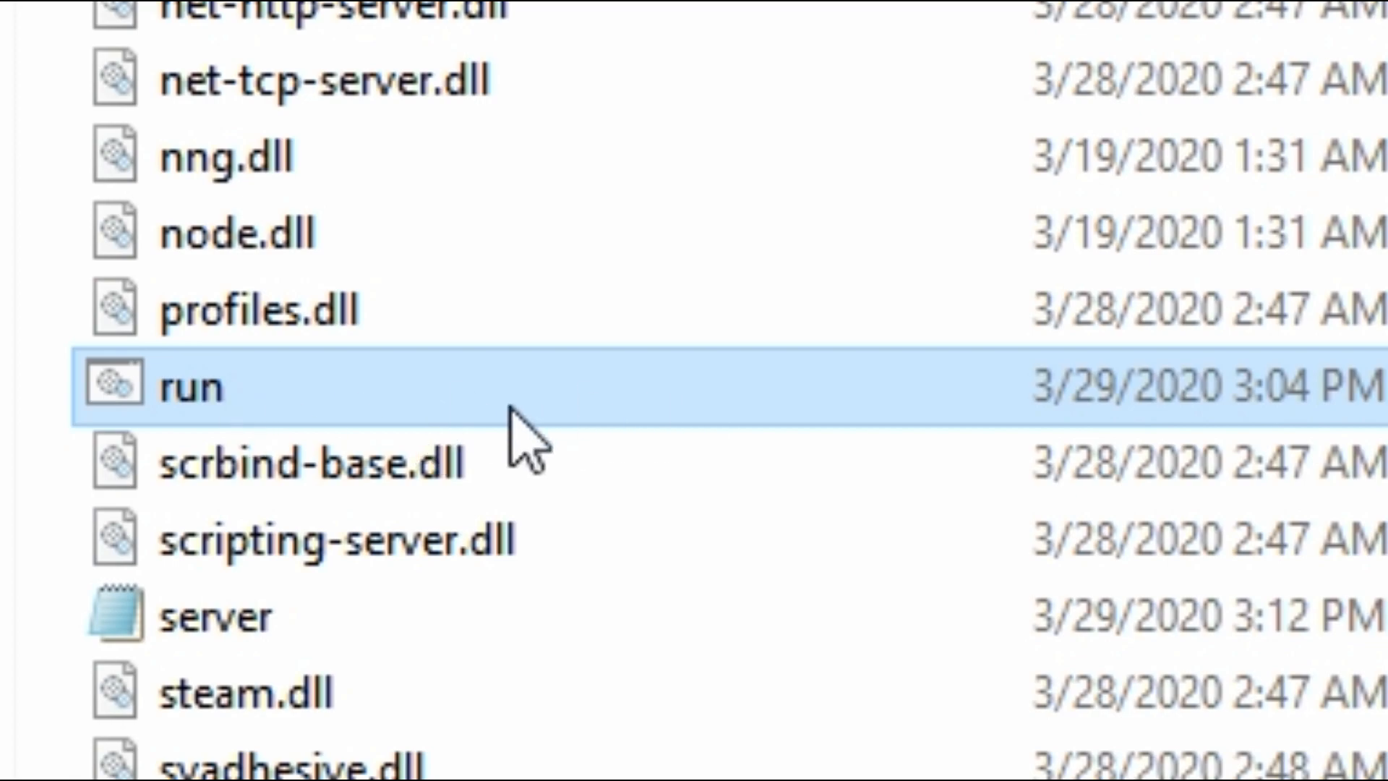
double_click(606, 394)
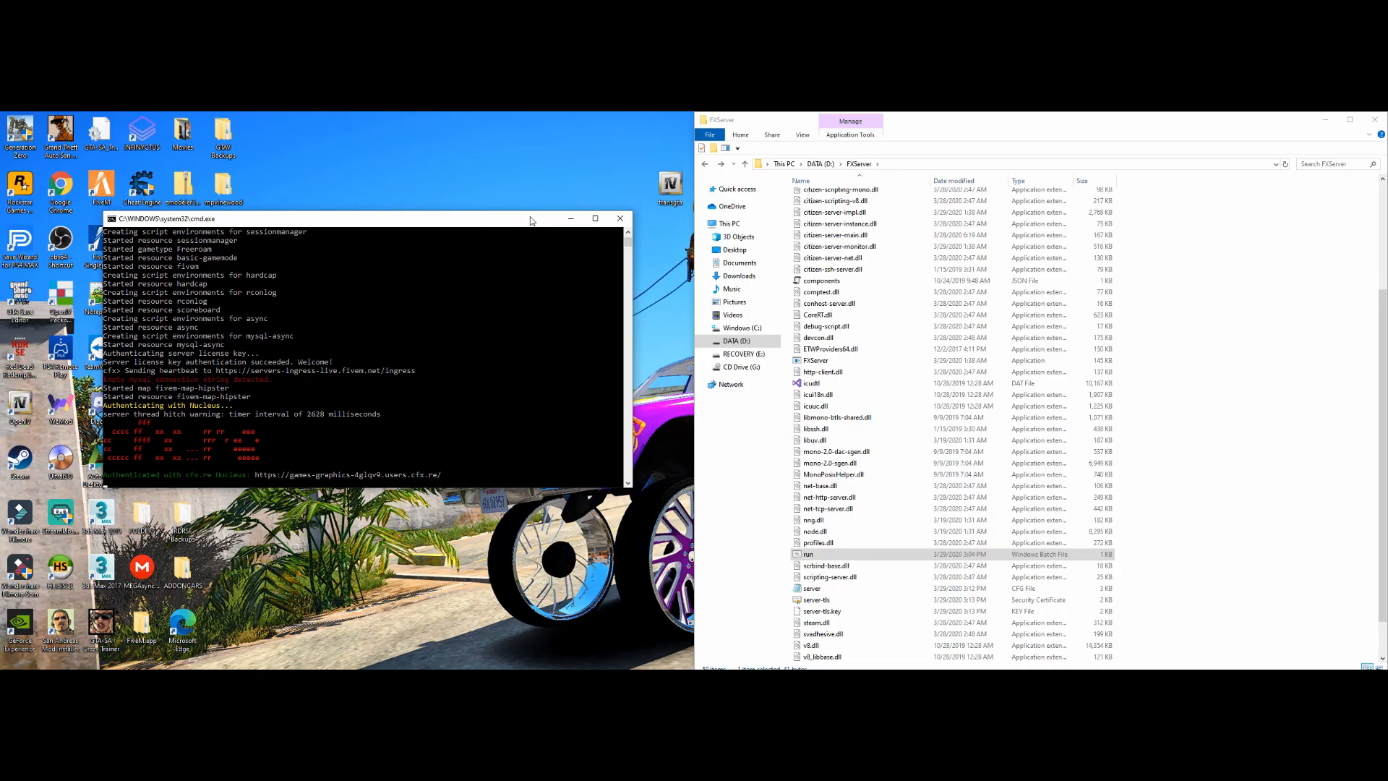
left_click(569, 219)
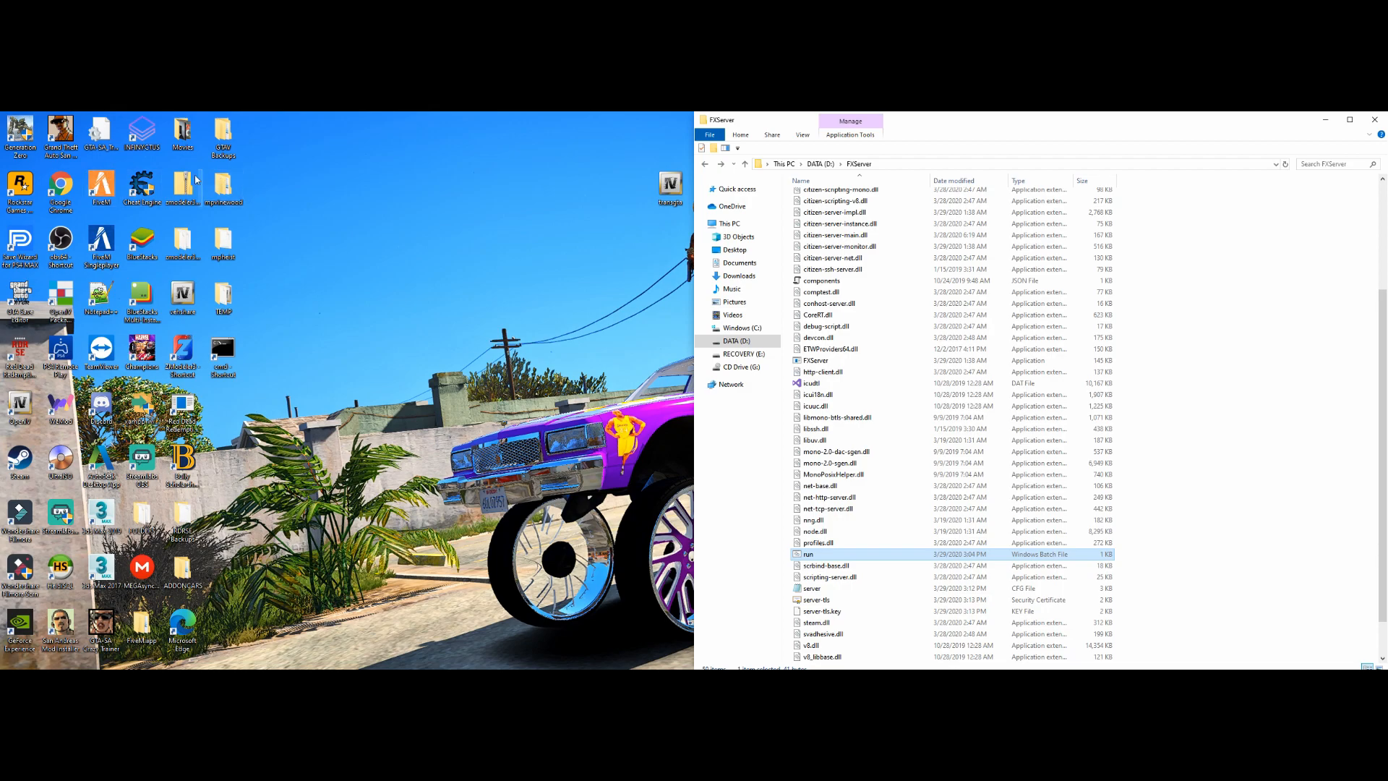
- Launch FiveM from the desktop and use Direct Connect with the address localhost to join MY NEW SERVER
left_click_drag(105, 179, 432, 210)
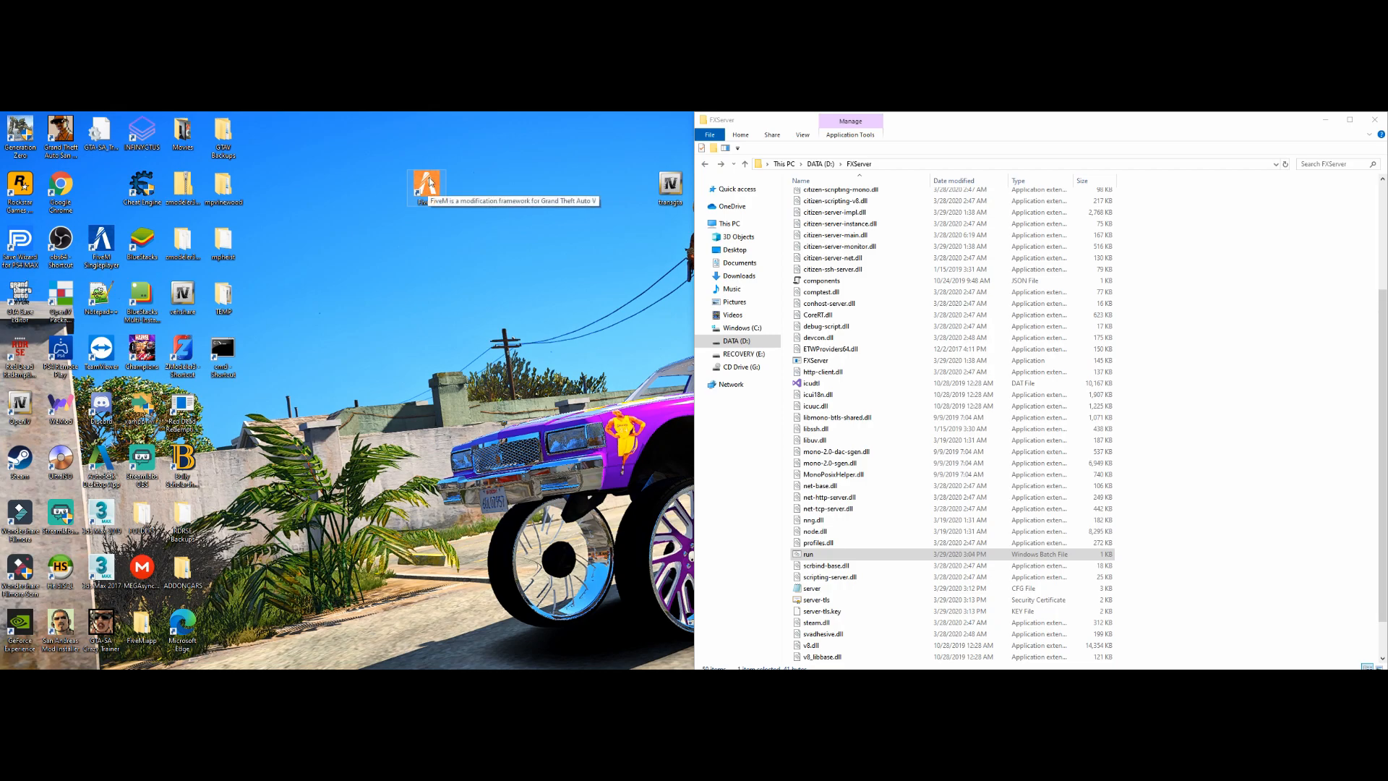
double_click(430, 183)
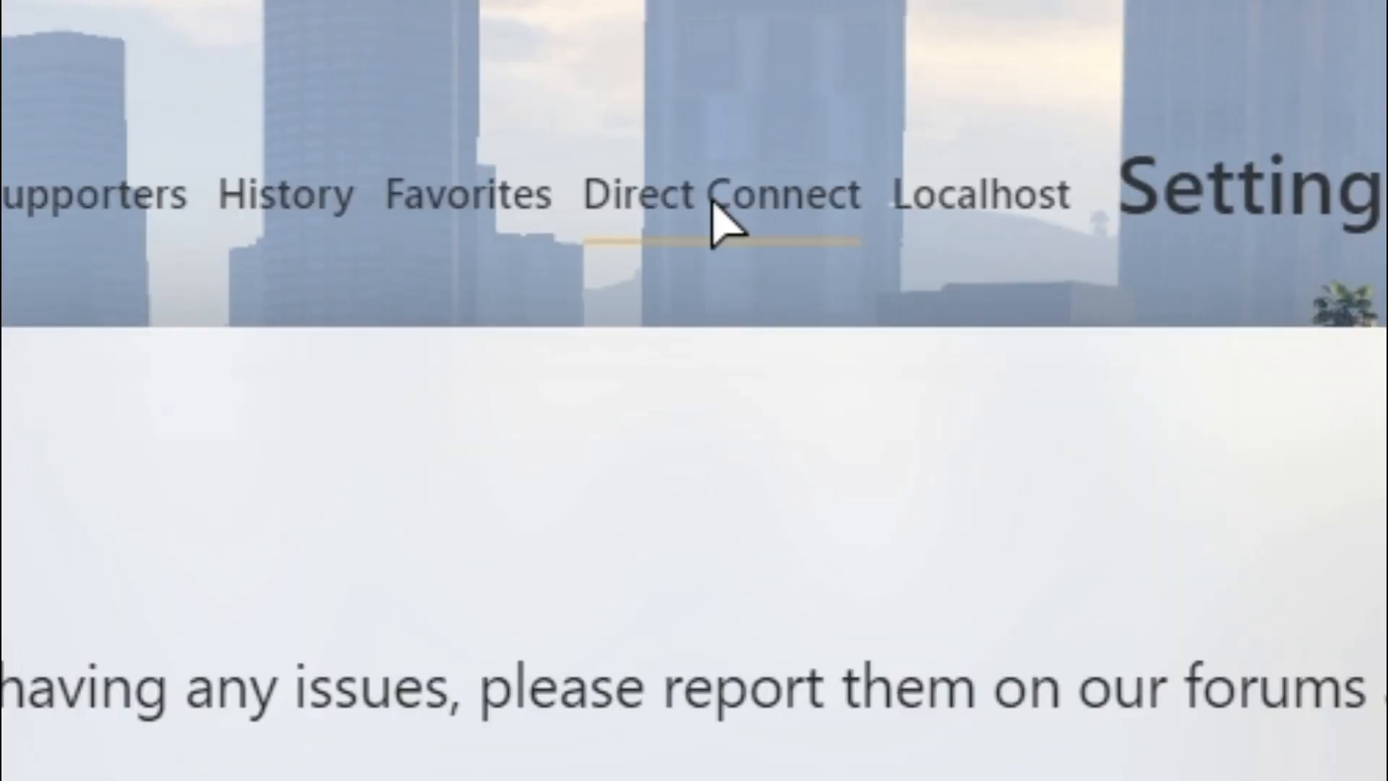
left_click(745, 201)
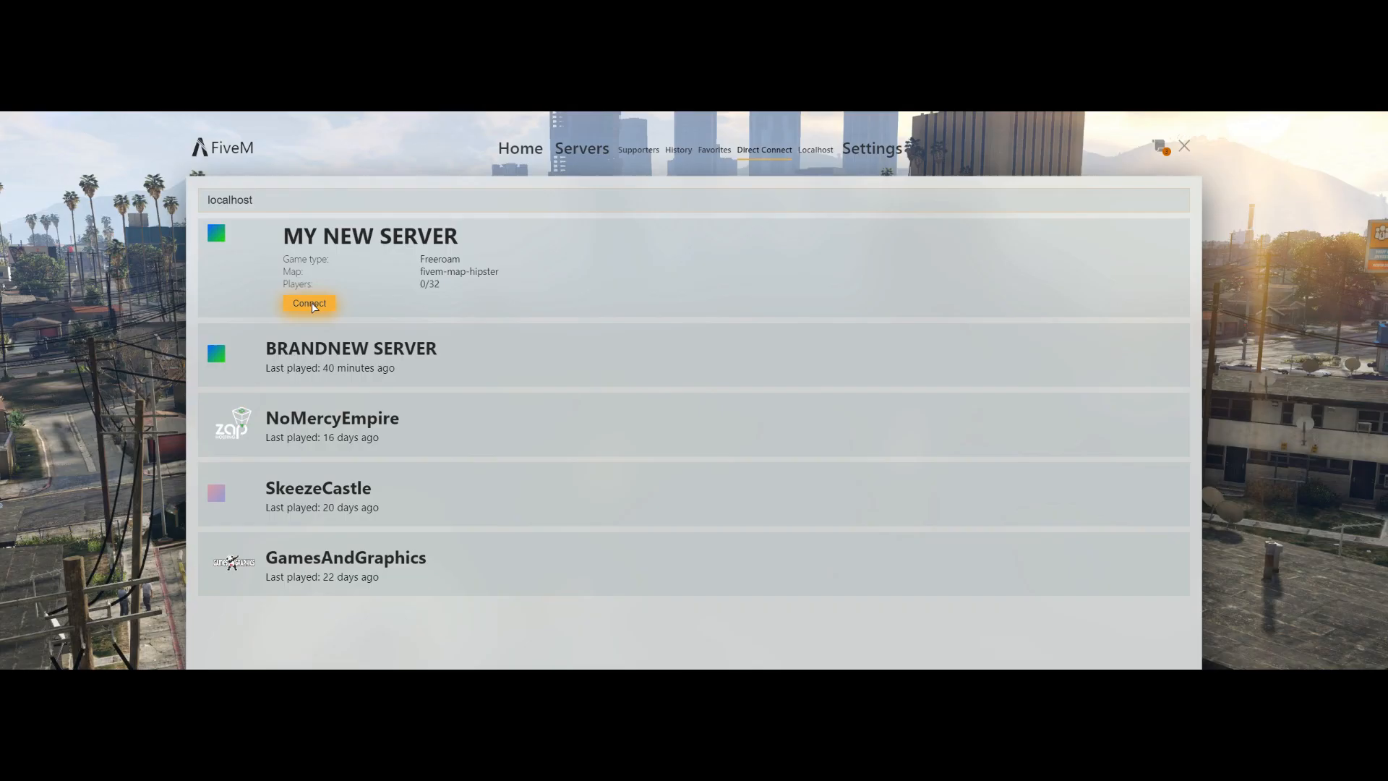
left_click(467, 671)
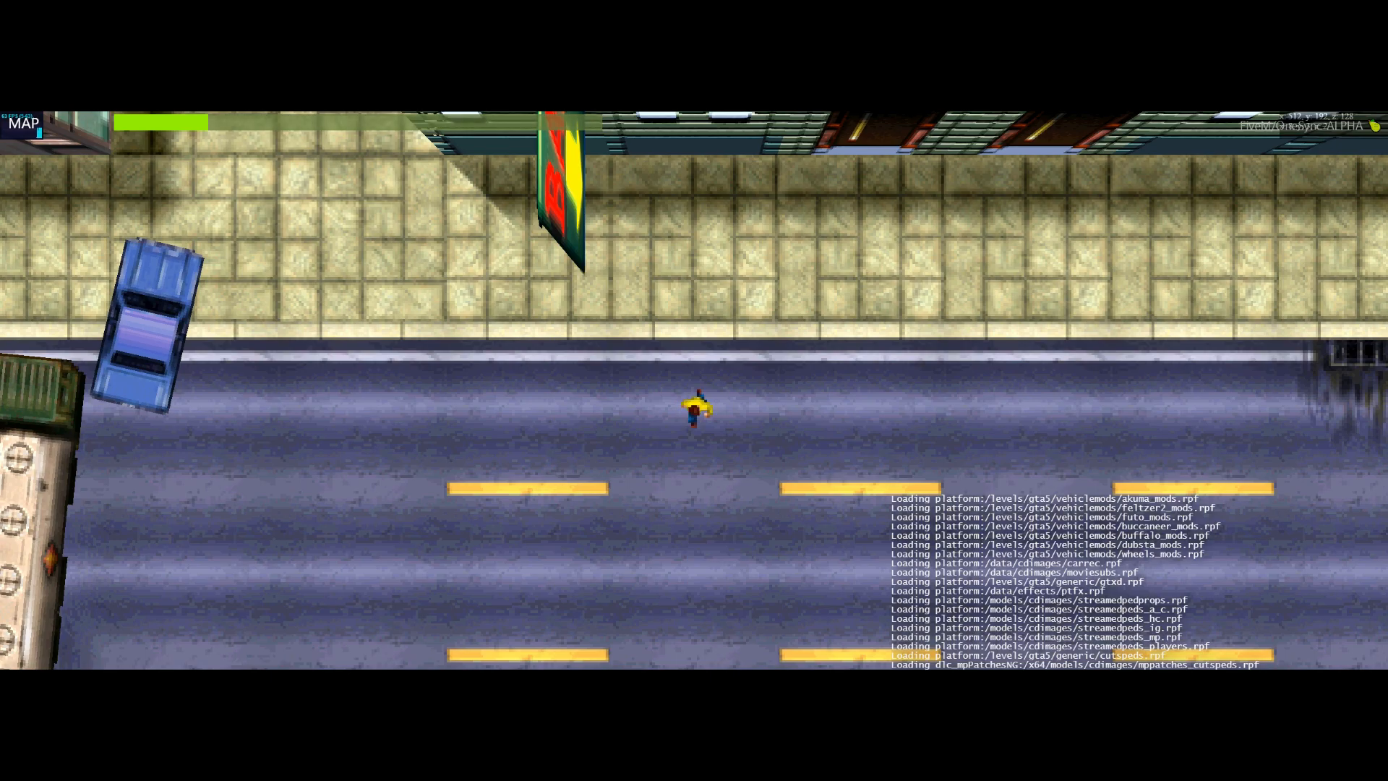
key("Down")
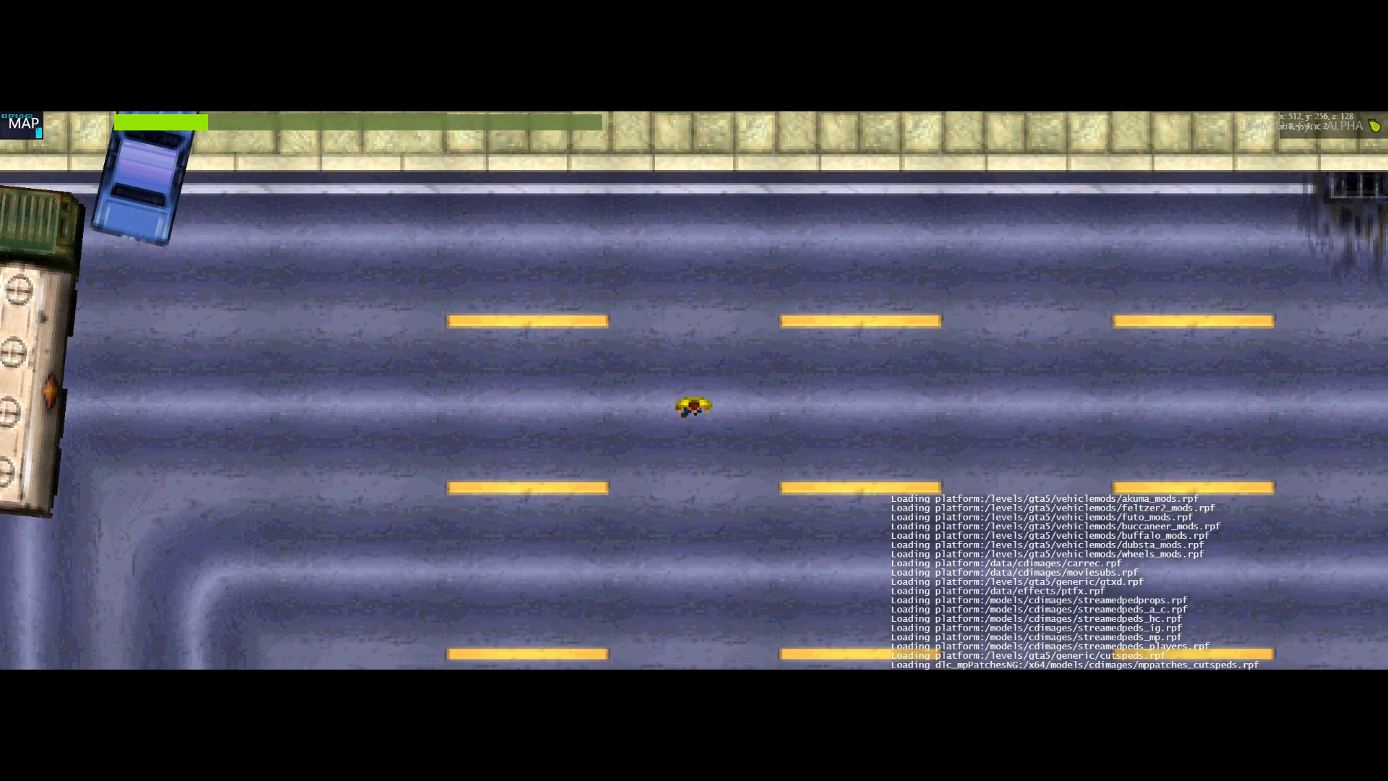
key("Down")
key("Right")
key("Up")
key("Right")
key("Down")
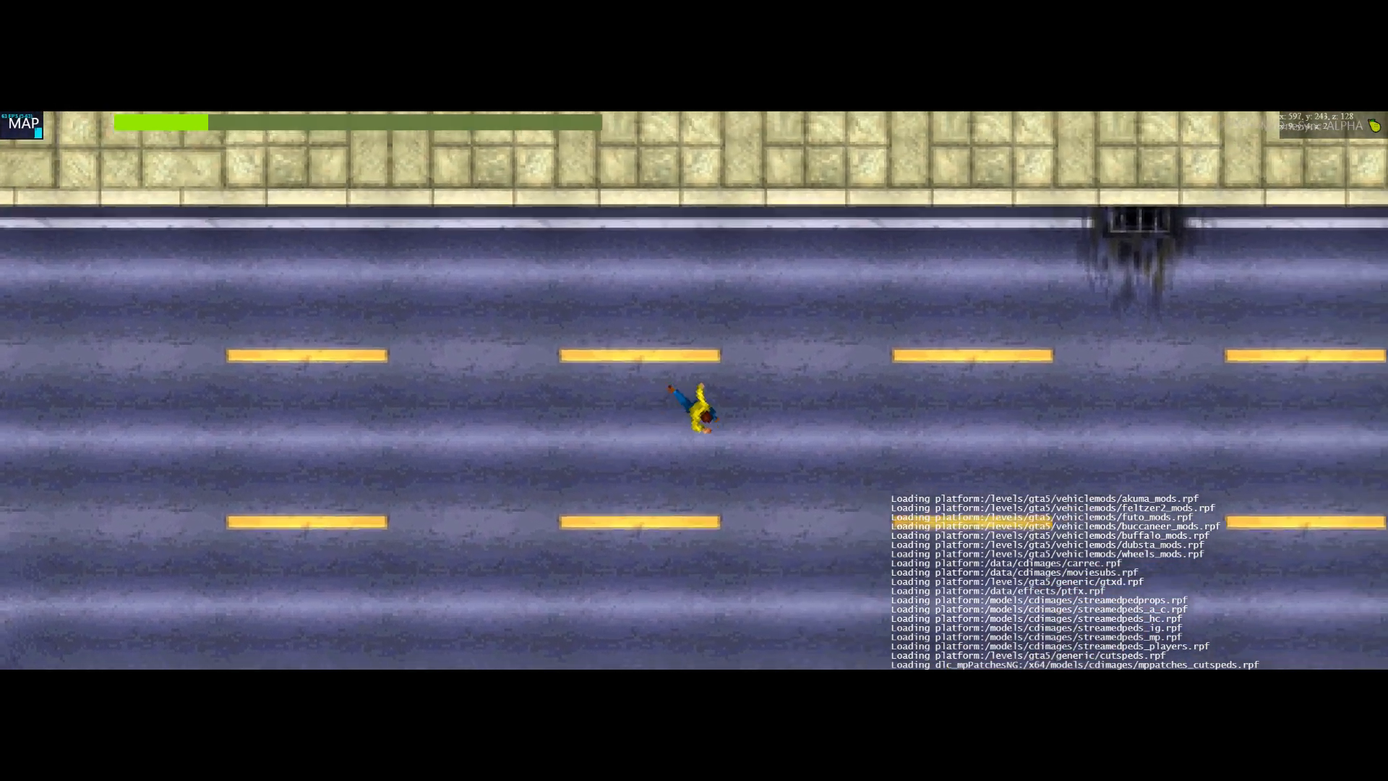
key("Right")
key("Up")
key("Down")
key("Up")
key("Down")
key("Up")
key("Down")
key("Left")
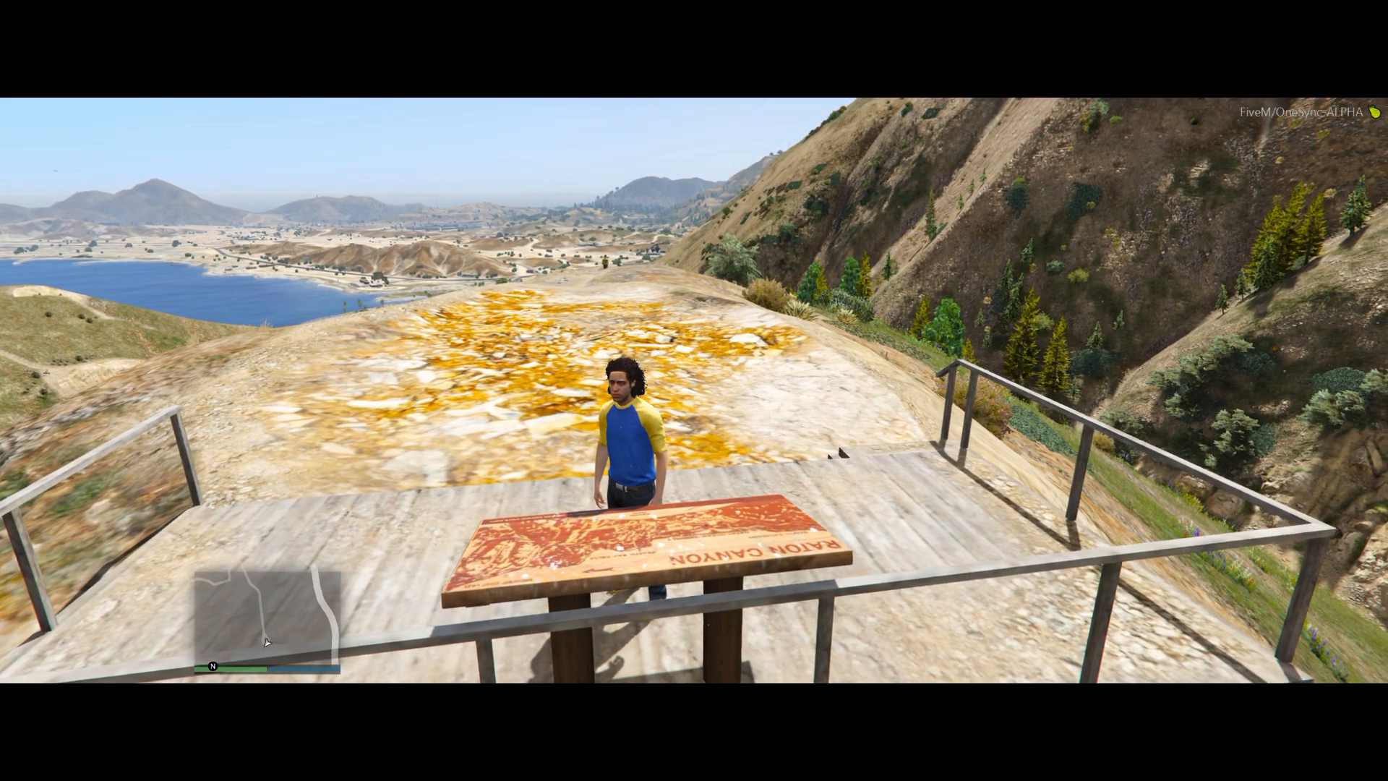
key("s")
key("a")
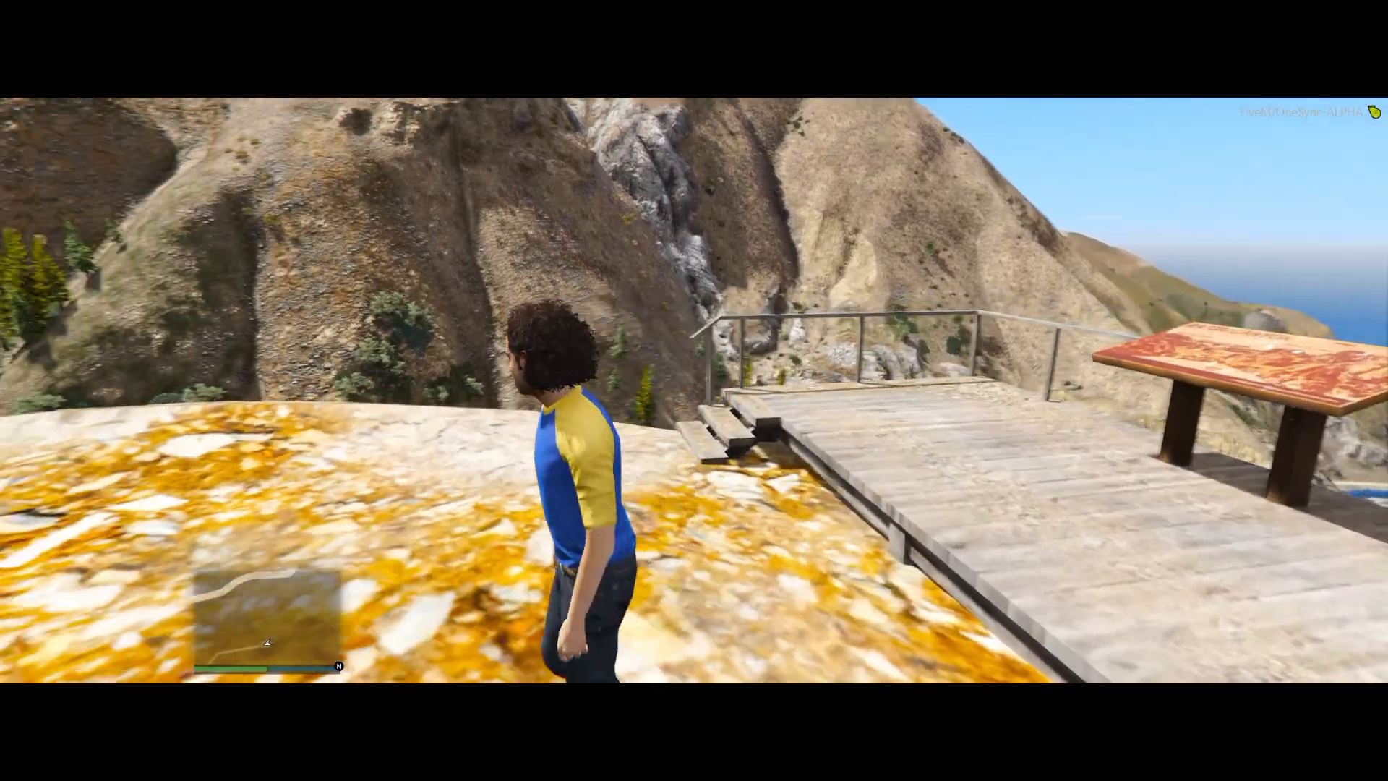
key("w")
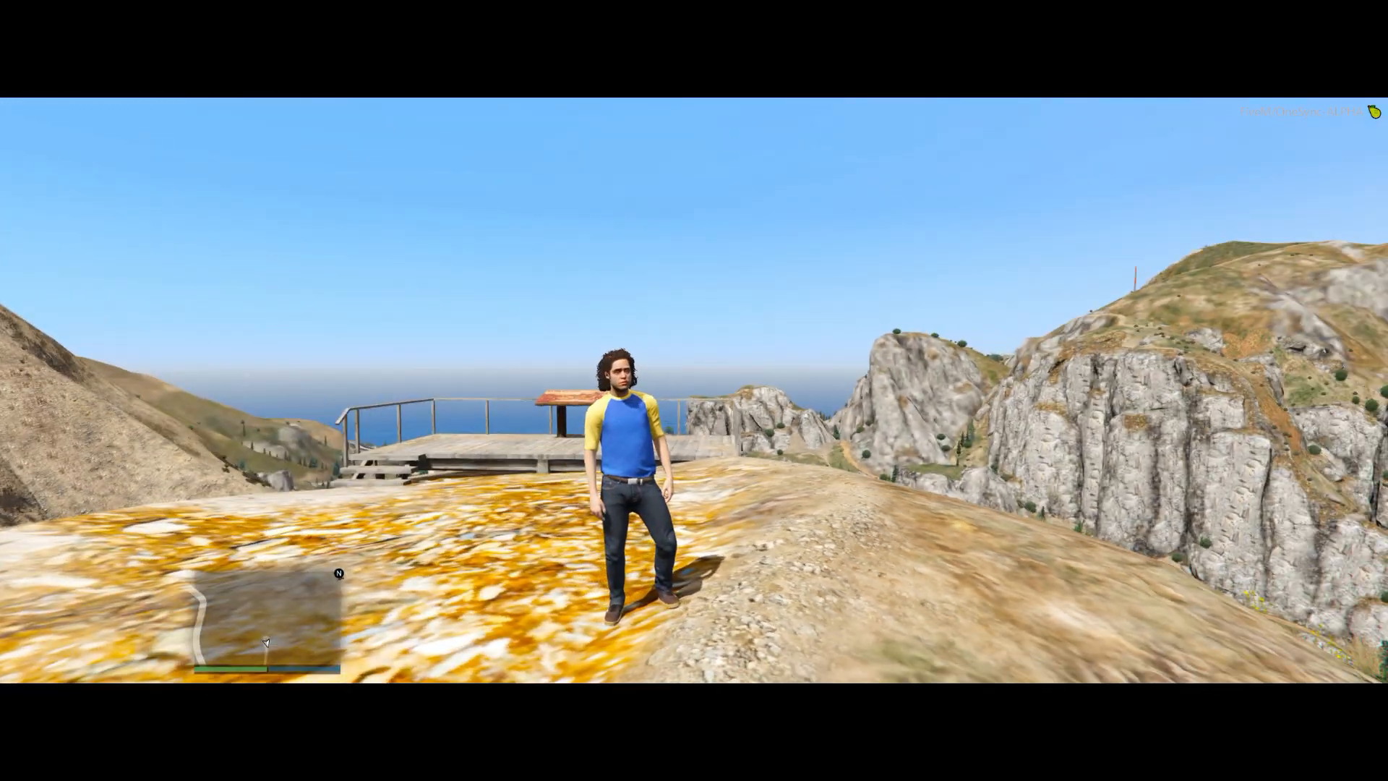
key("w")
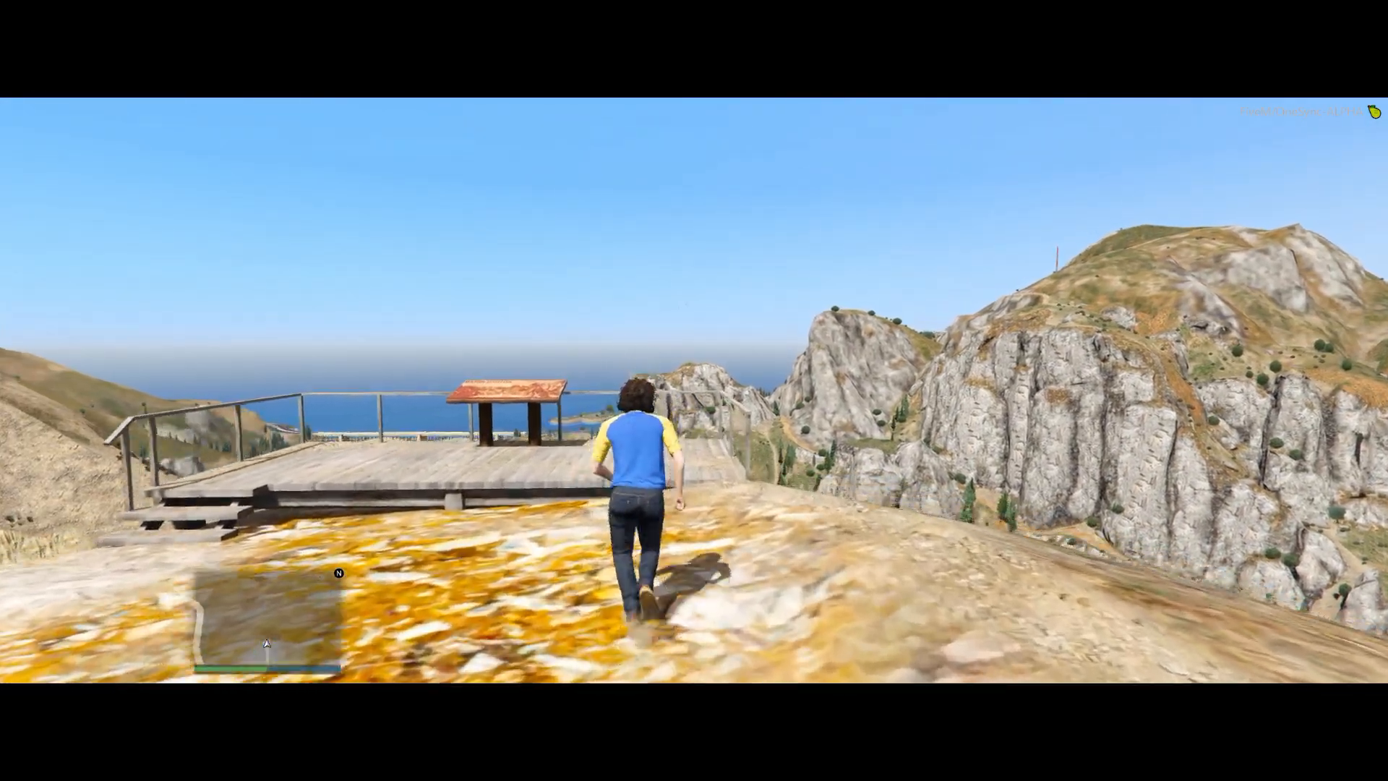
key("w")
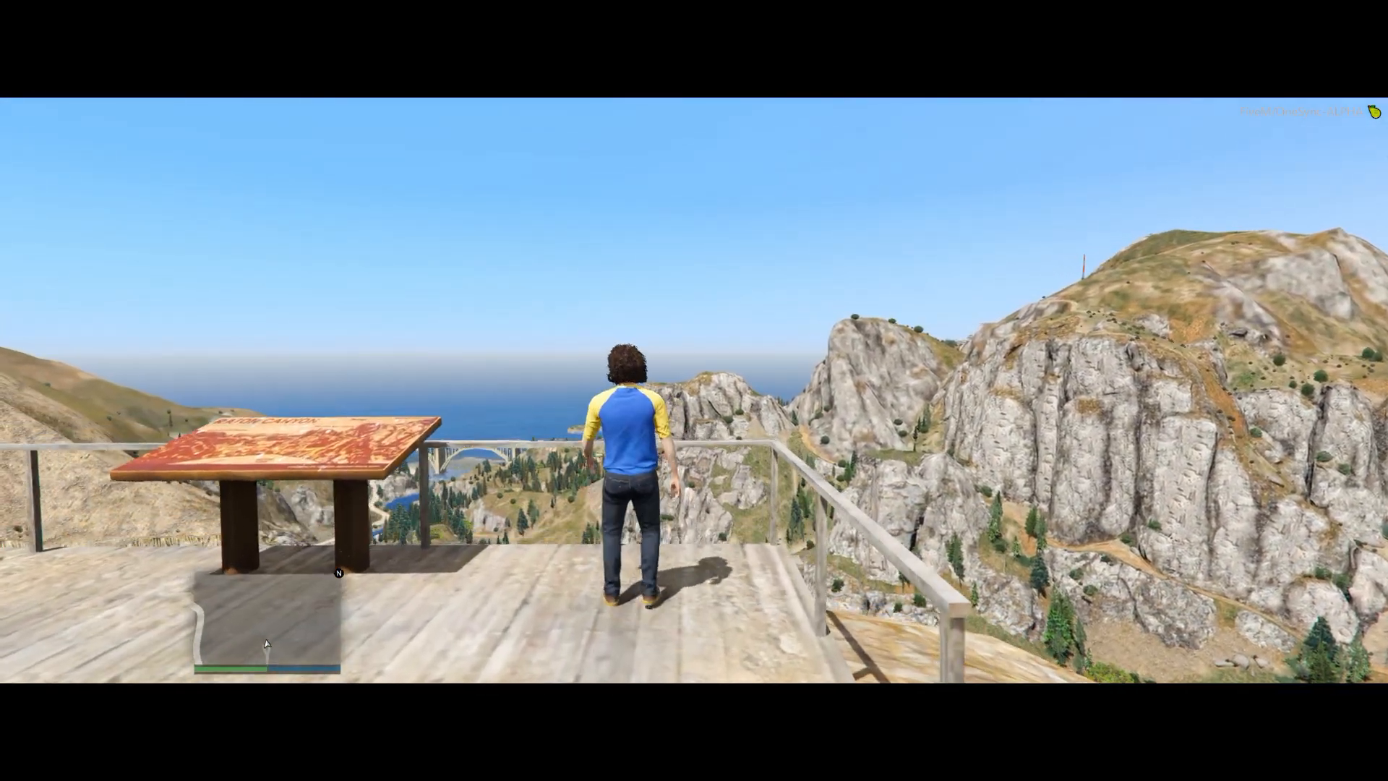
key("w")
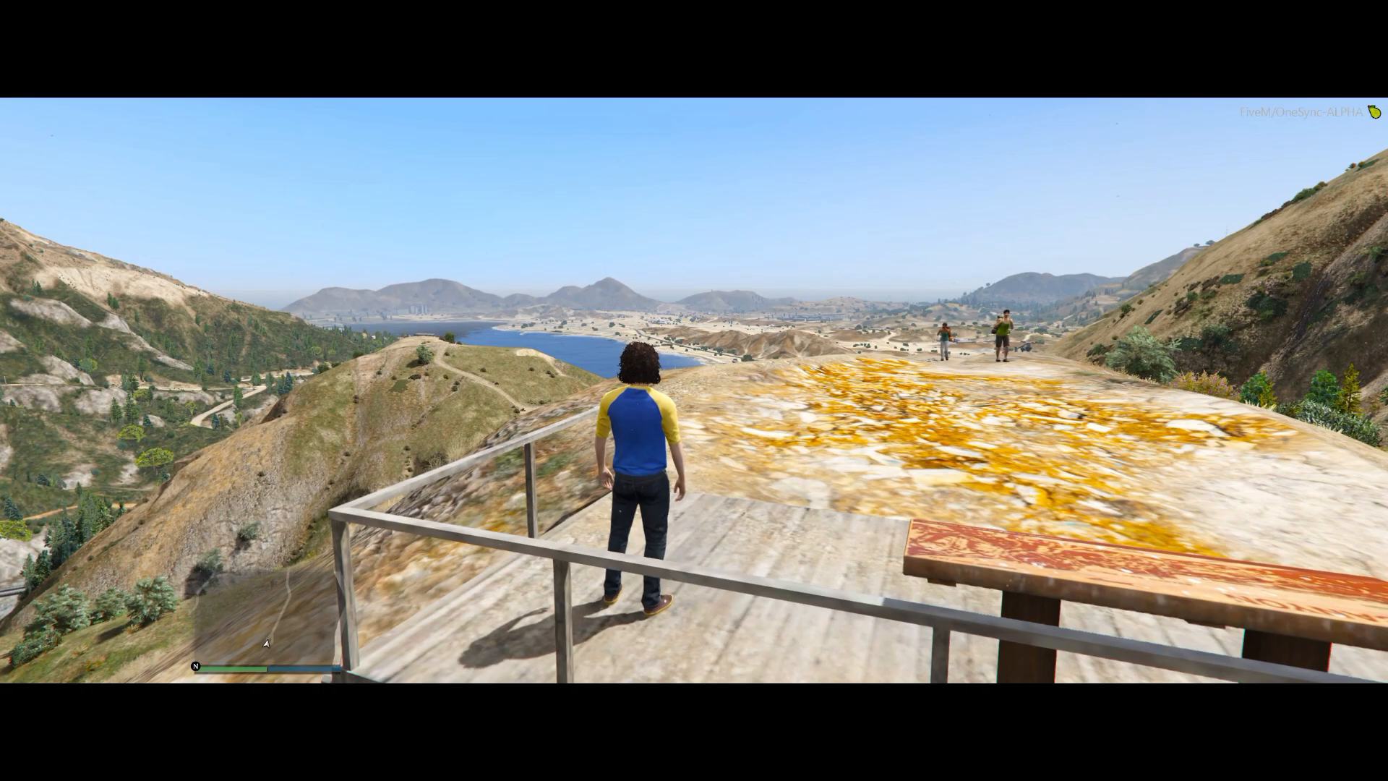
key("w")
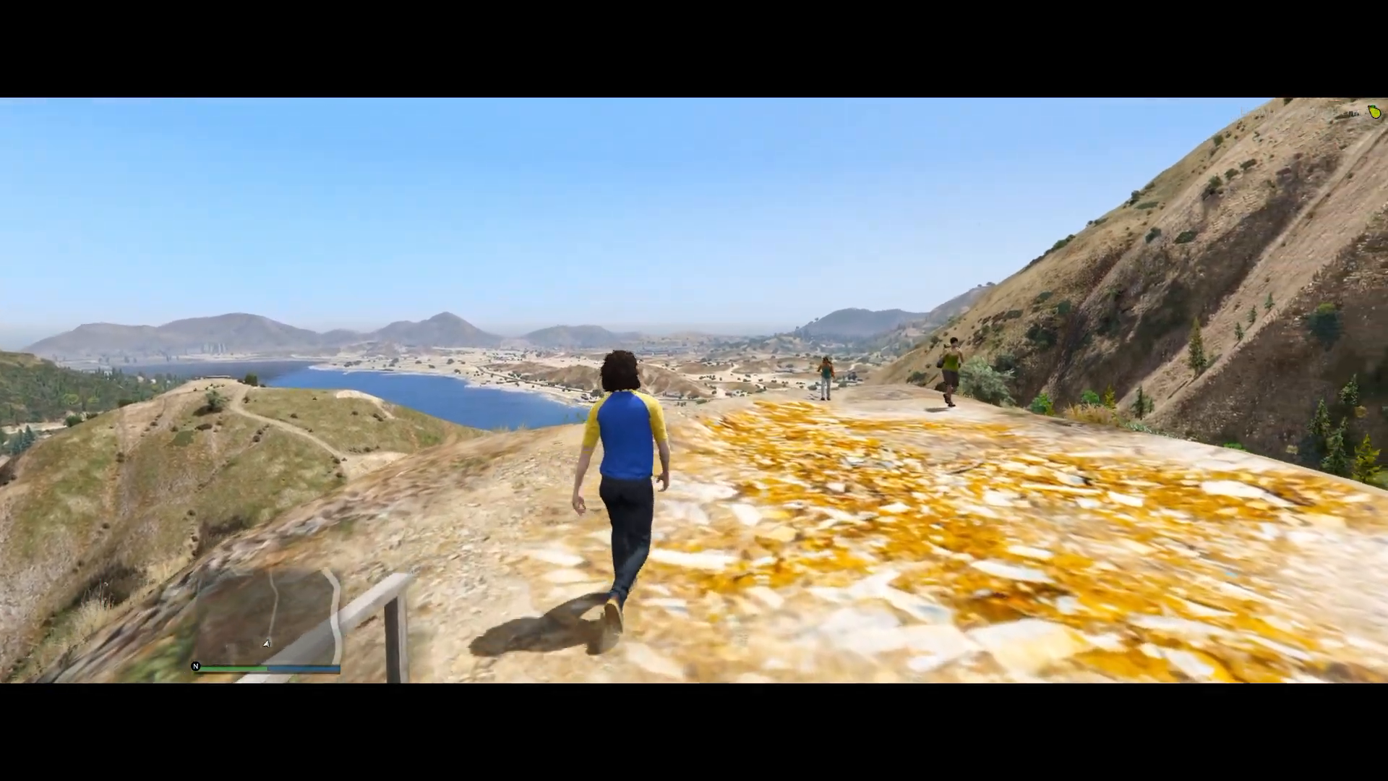